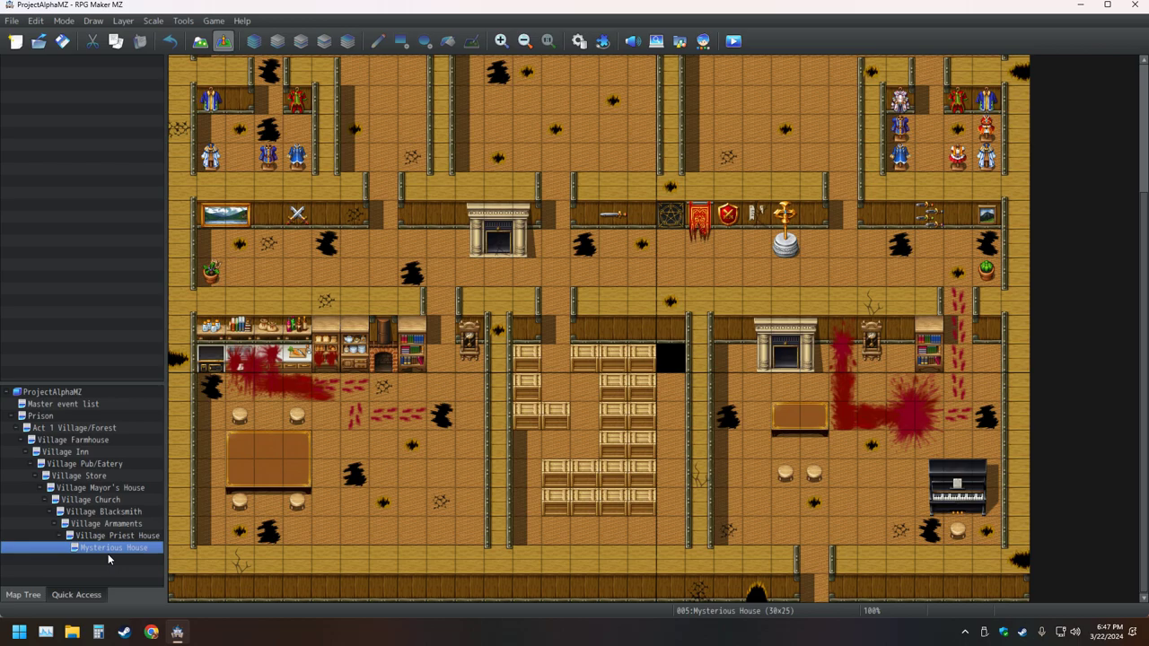
- On the Prison map, create an event in the rightmost cell using the front-facing standing sprite from Prison Characters
left_click(51, 414)
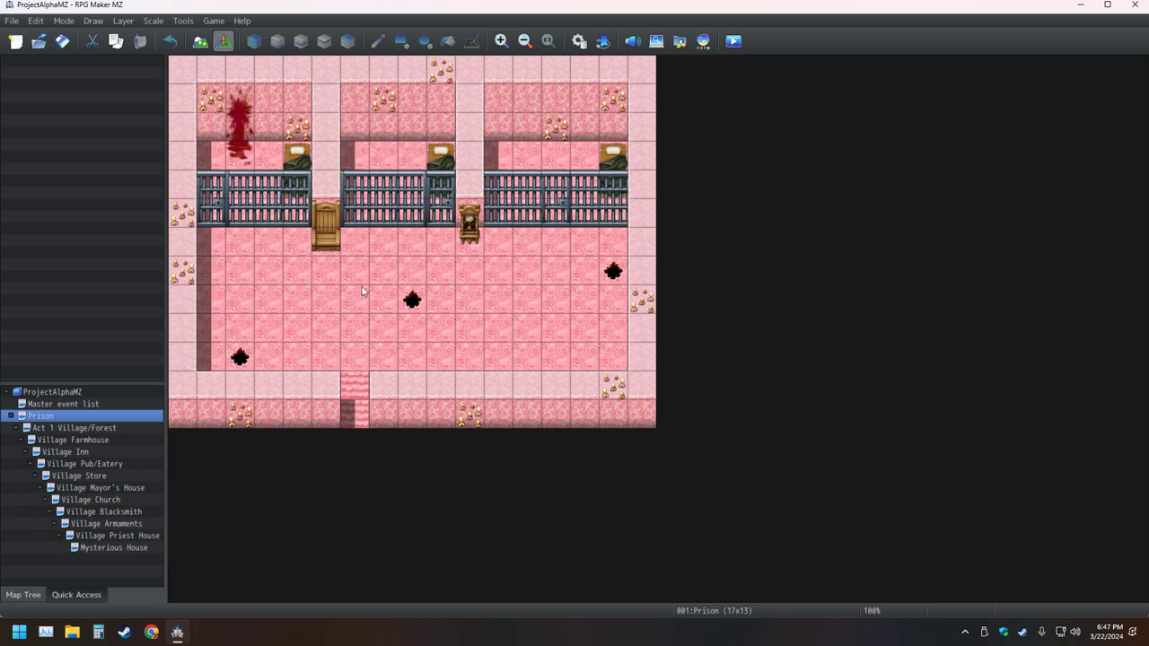
double_click(528, 154)
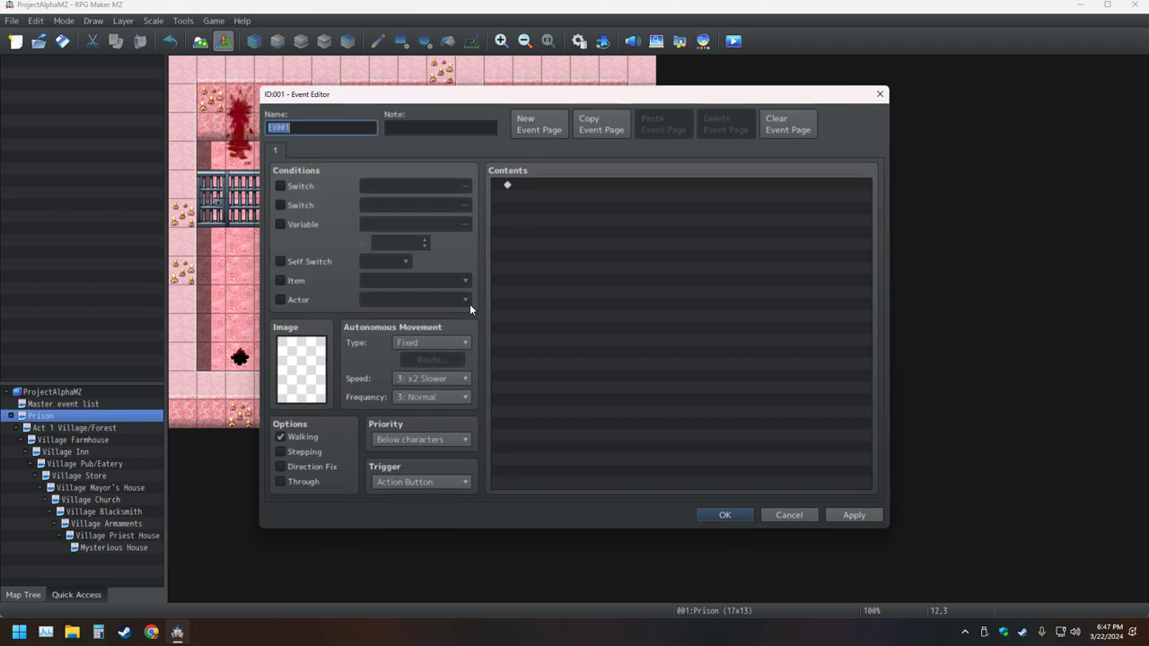
double_click(306, 382)
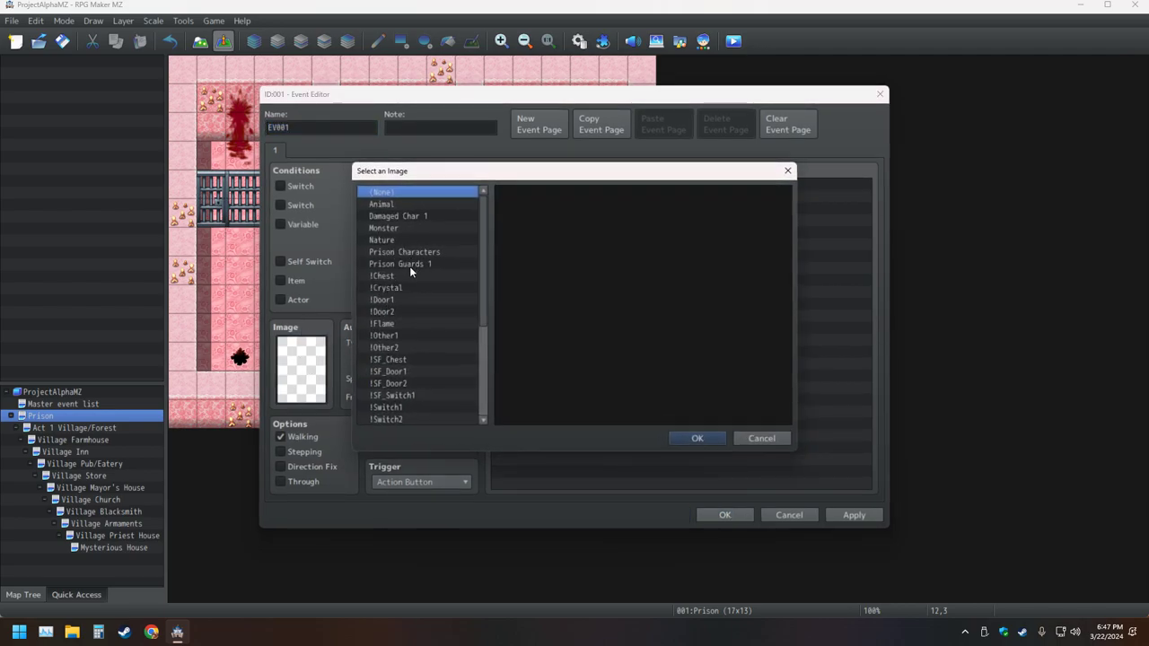
scroll(440, 332, "down", 5)
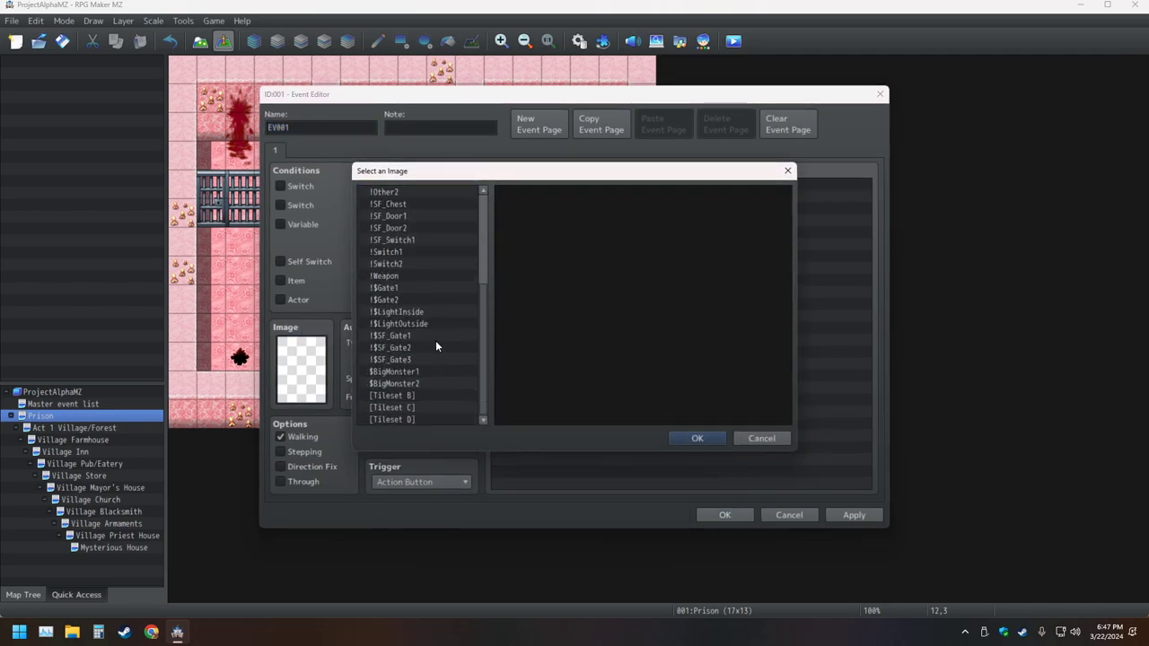
scroll(435, 341, "up", 5)
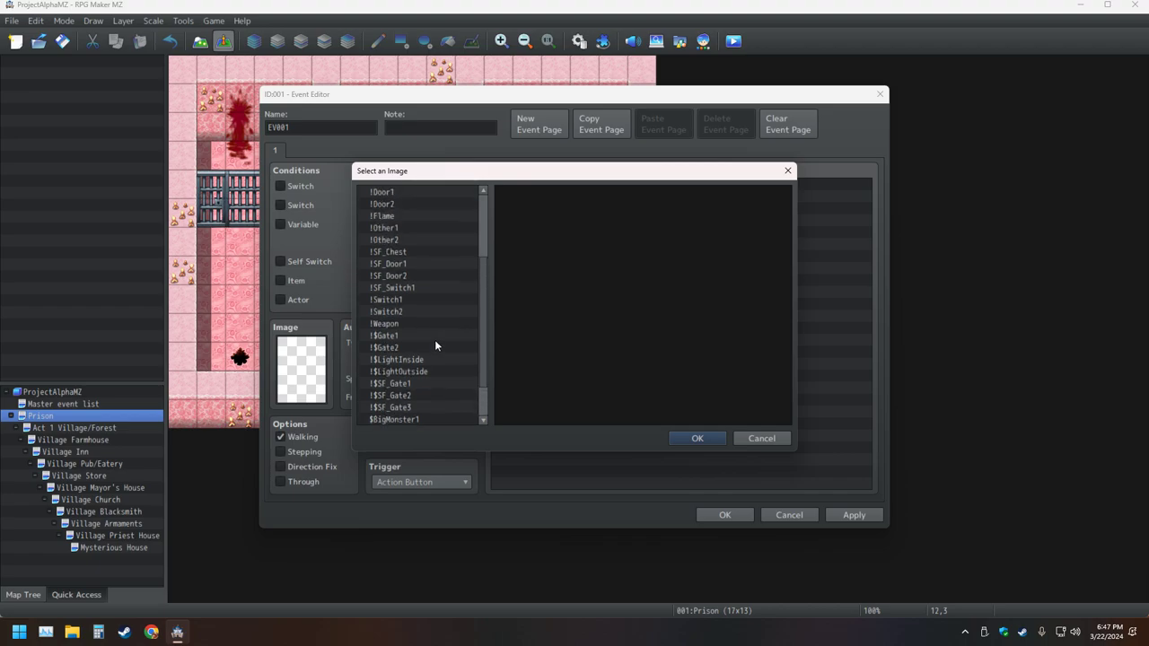
scroll(435, 339, "down", 2)
scroll(436, 338, "down", 3)
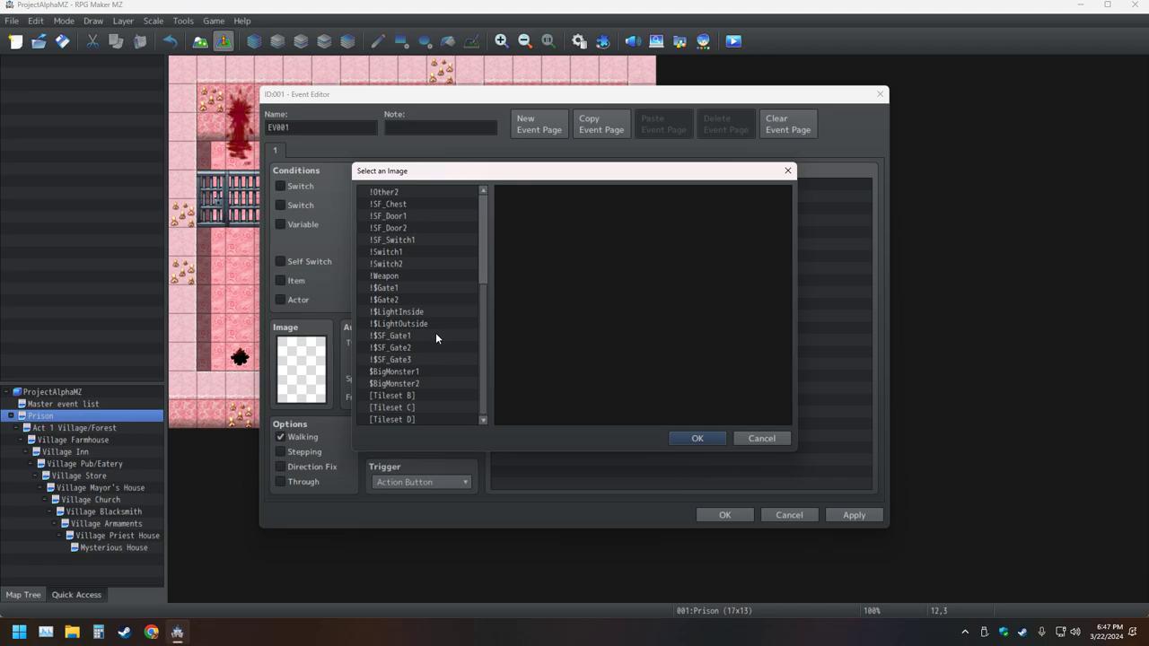
scroll(441, 337, "up", 5)
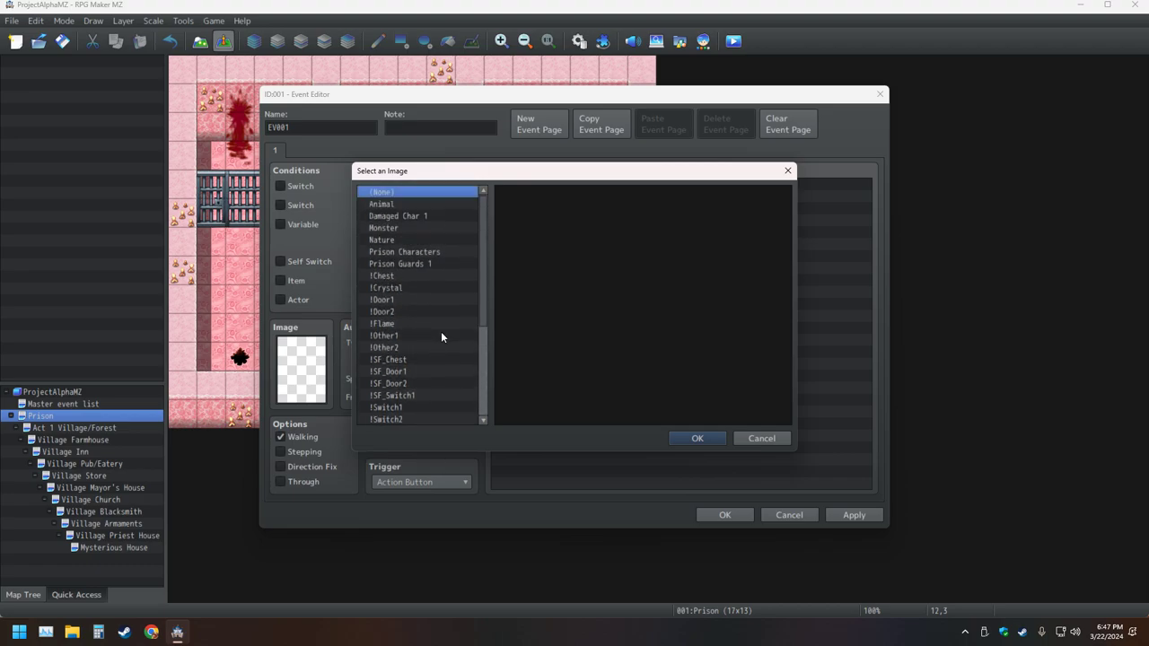
scroll(441, 337, "down", 5)
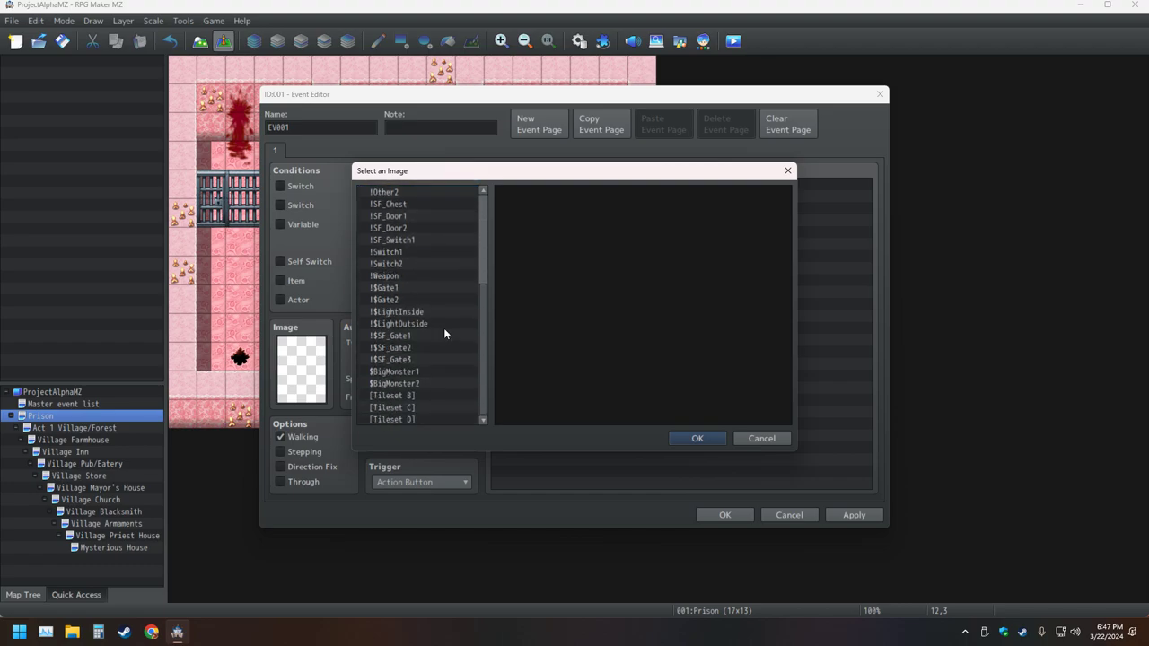
scroll(443, 332, "up", 5)
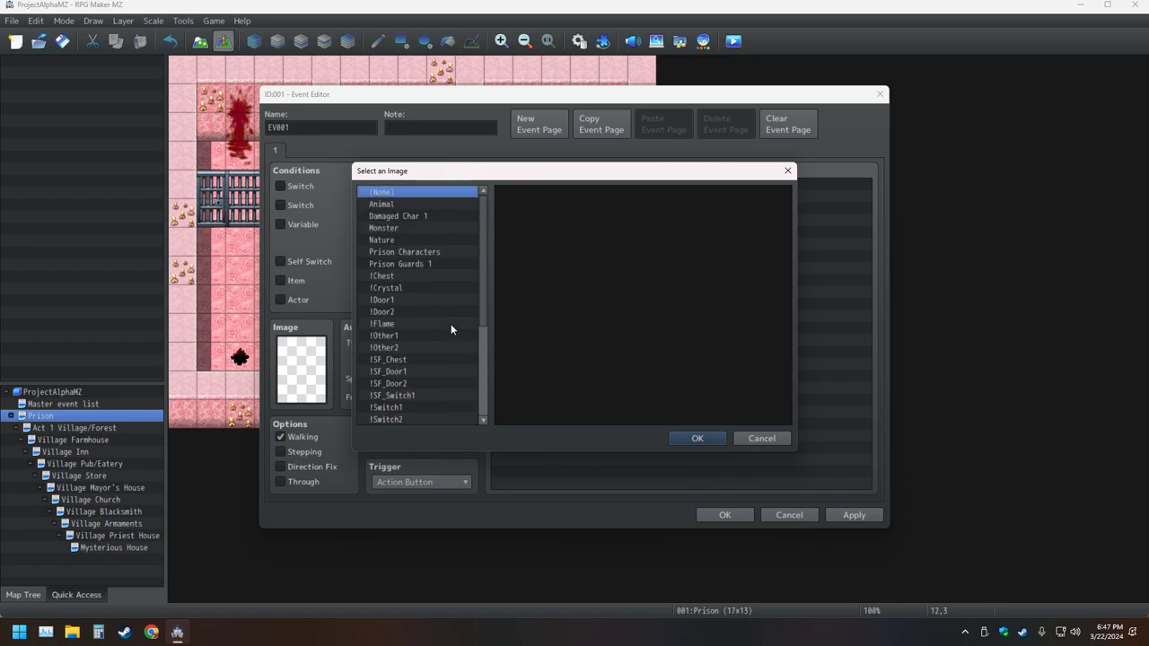
left_click(413, 252)
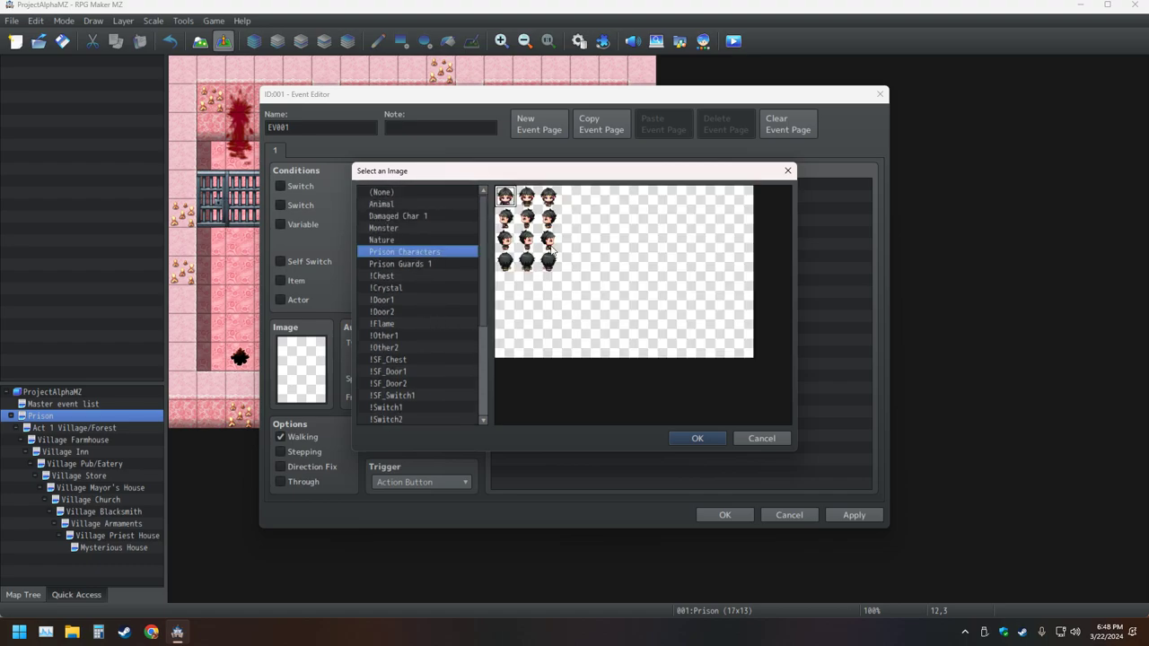
left_click(528, 203)
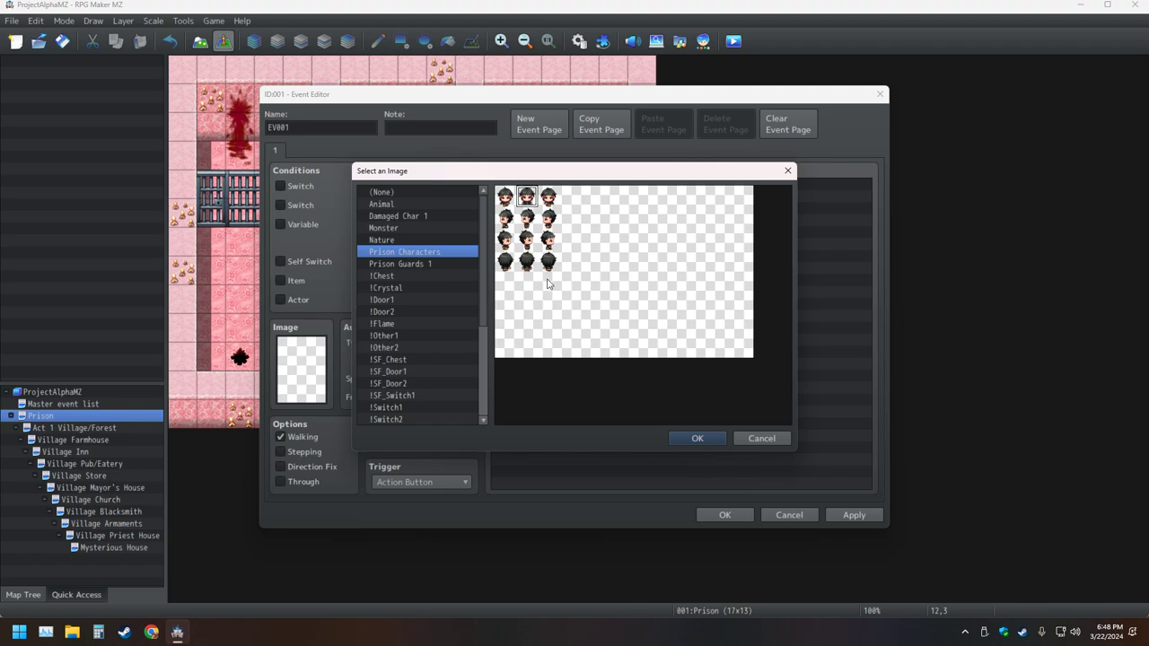
left_click(702, 439)
- Name the event Prisoner, turn off its Walking option and save it
double_click(299, 127)
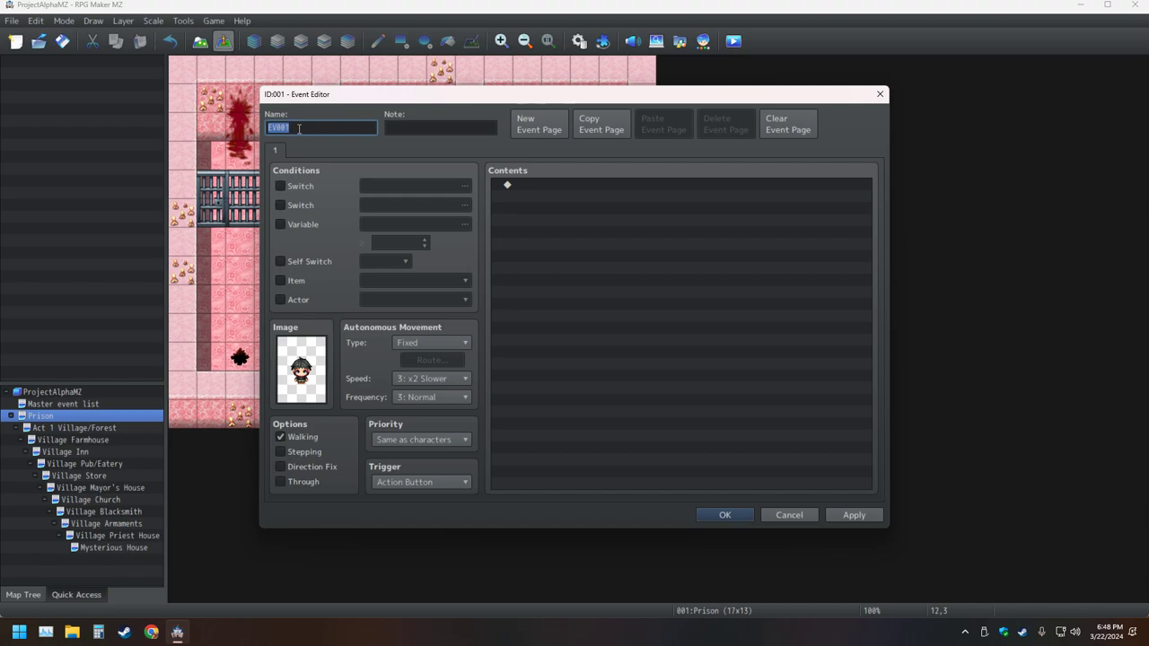
type("Prisoner")
left_click(284, 437)
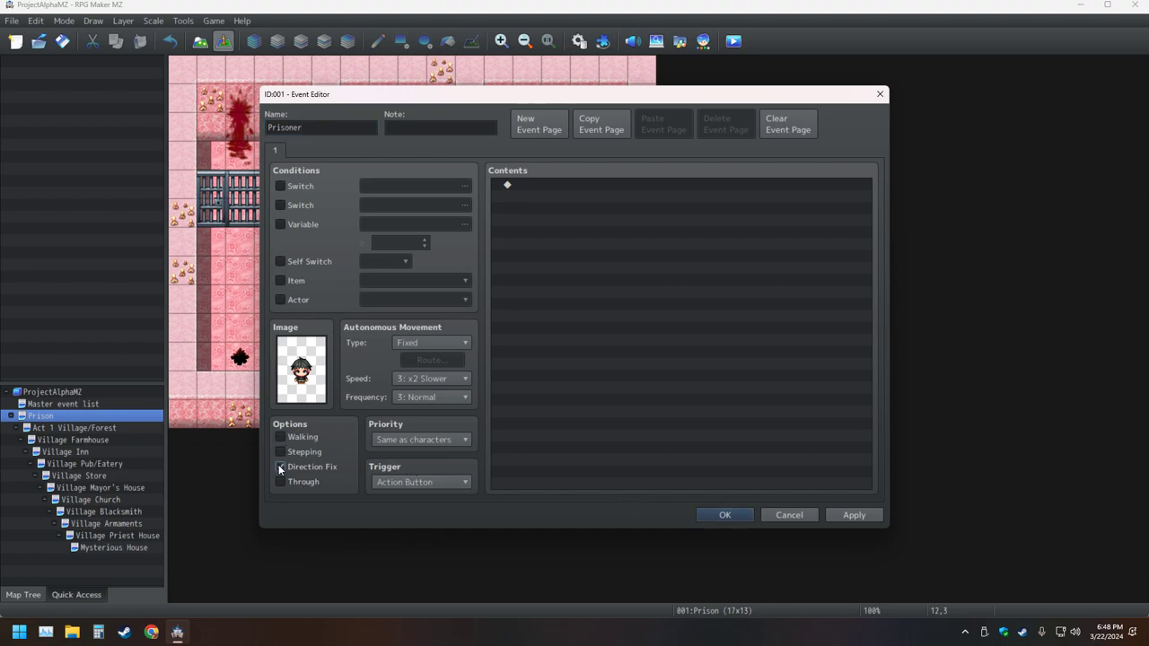
left_click(725, 516)
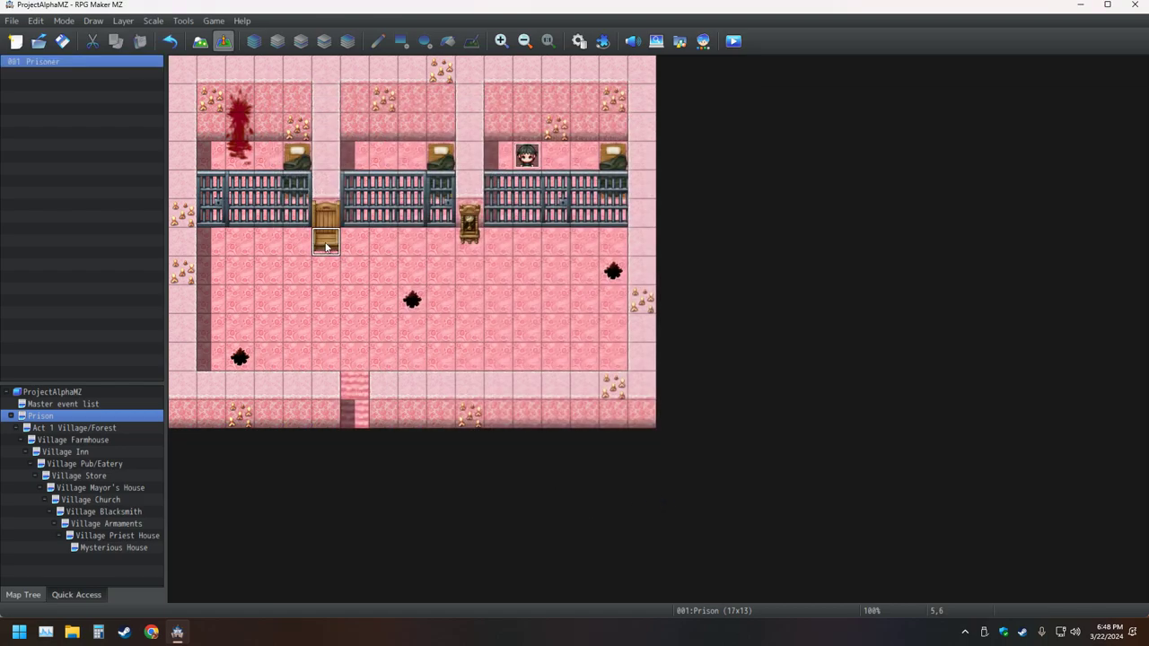
- Create an event on the tile at the wooden door's base using the front-facing standing sprite from Prison Guards 1
double_click(326, 244)
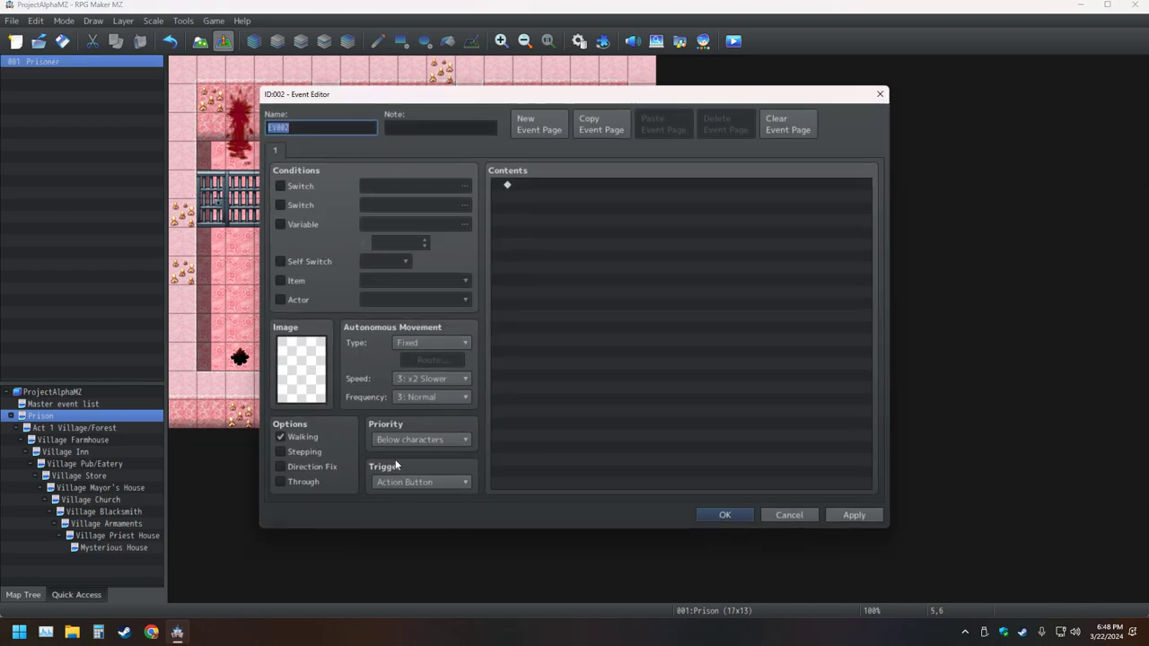
mouse_move(395, 463)
left_click(315, 371)
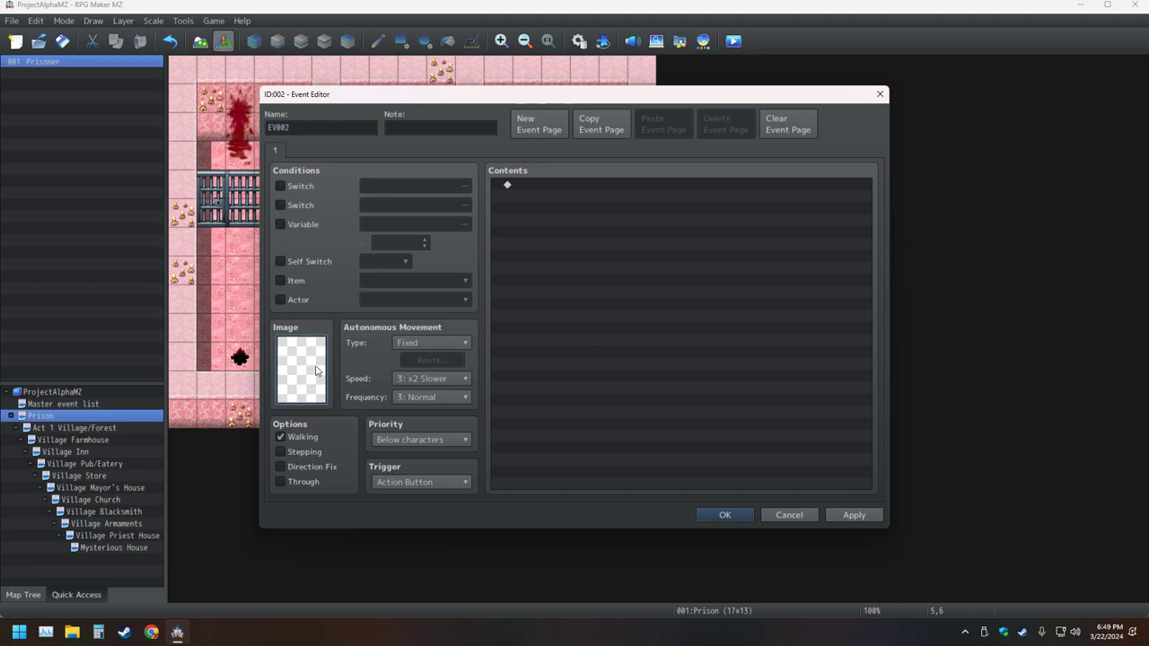
double_click(308, 358)
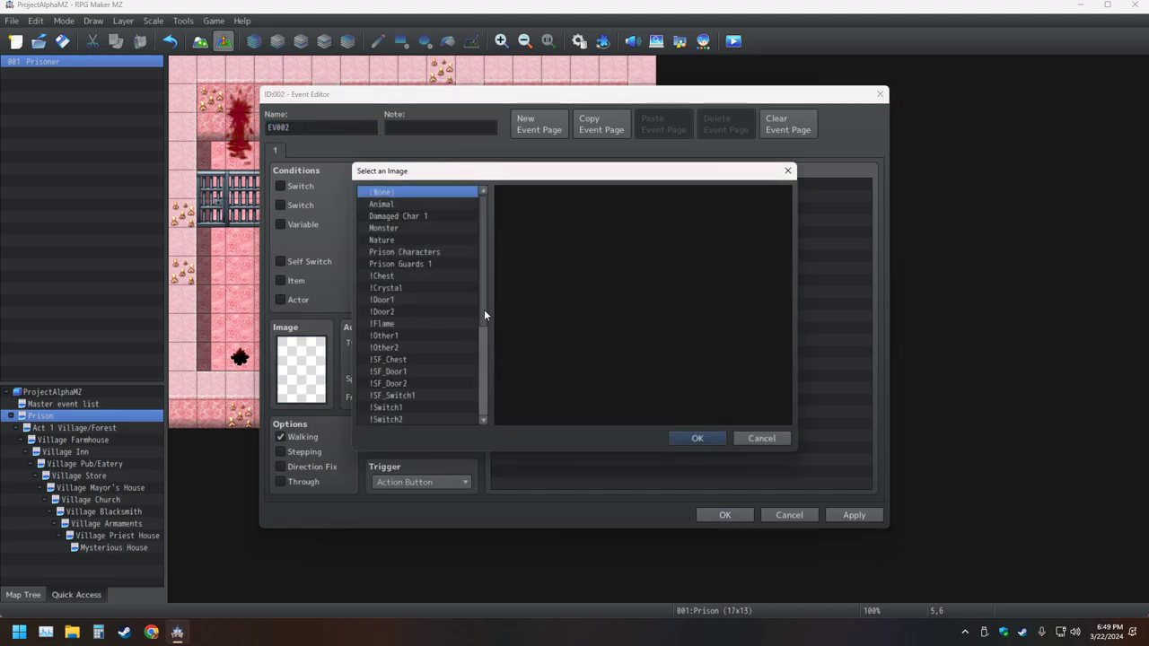
left_click(412, 264)
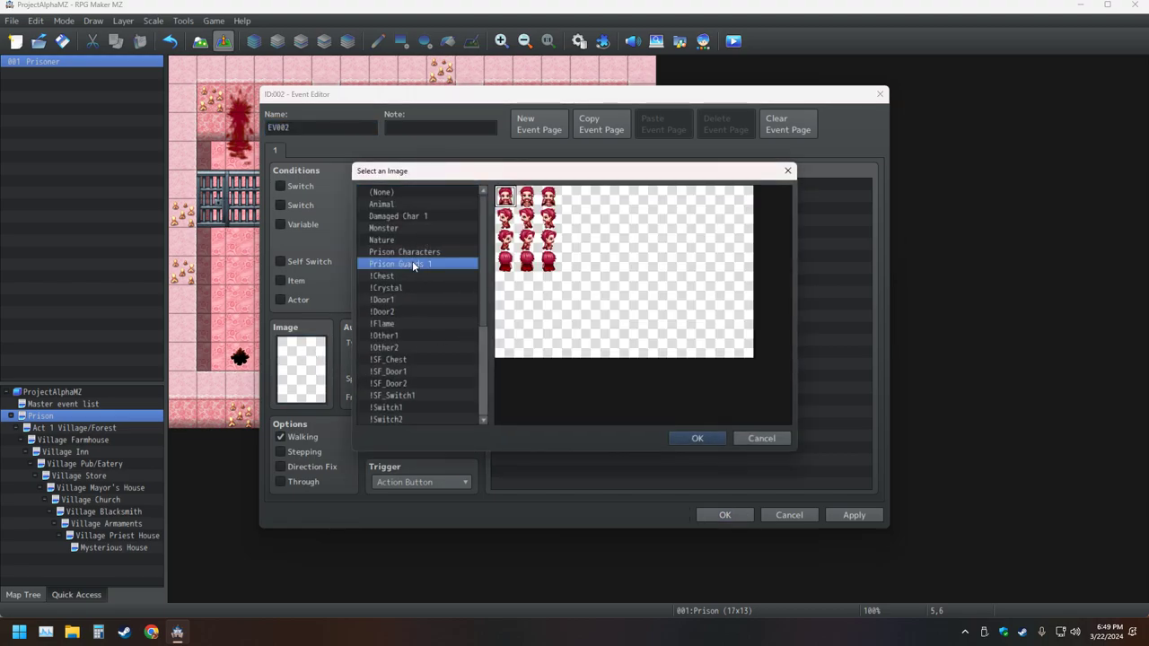
left_click(527, 198)
double_click(528, 199)
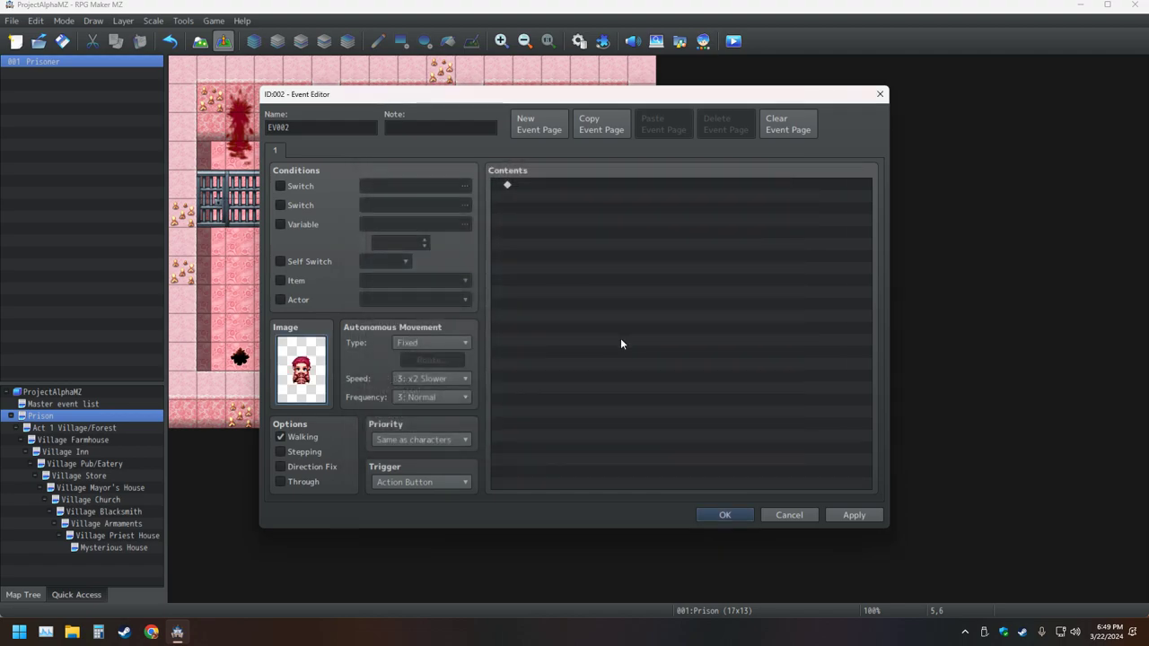
- Name the new guard event Fat Prison Guard and save it
double_click(328, 127)
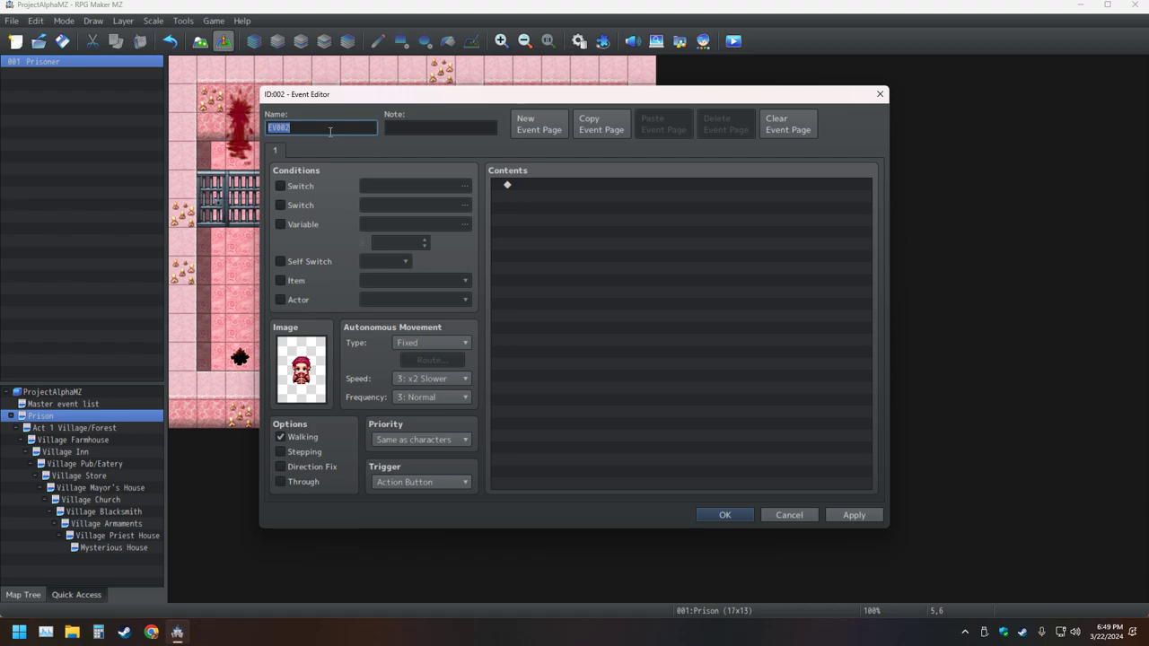
type("Fat Prison Guard")
left_click(725, 515)
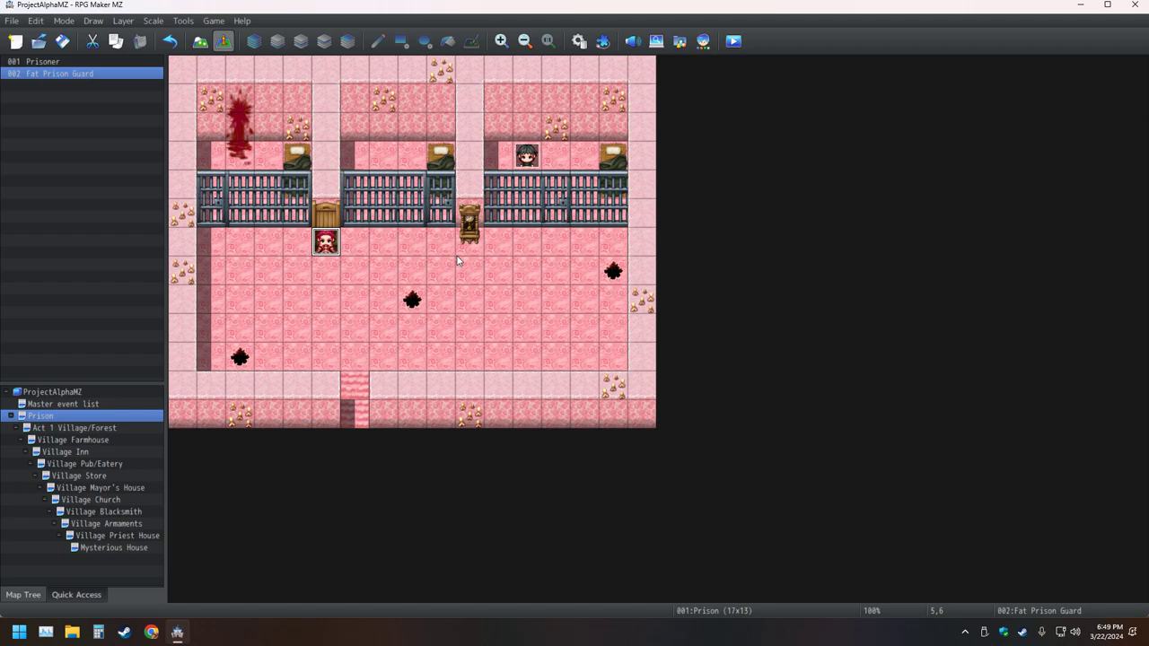
- Move the Prisoner event to tile 7,3 in the middle cell, then select the Fat Prison Guard event
left_click(528, 161)
left_click_drag(369, 162, 377, 162)
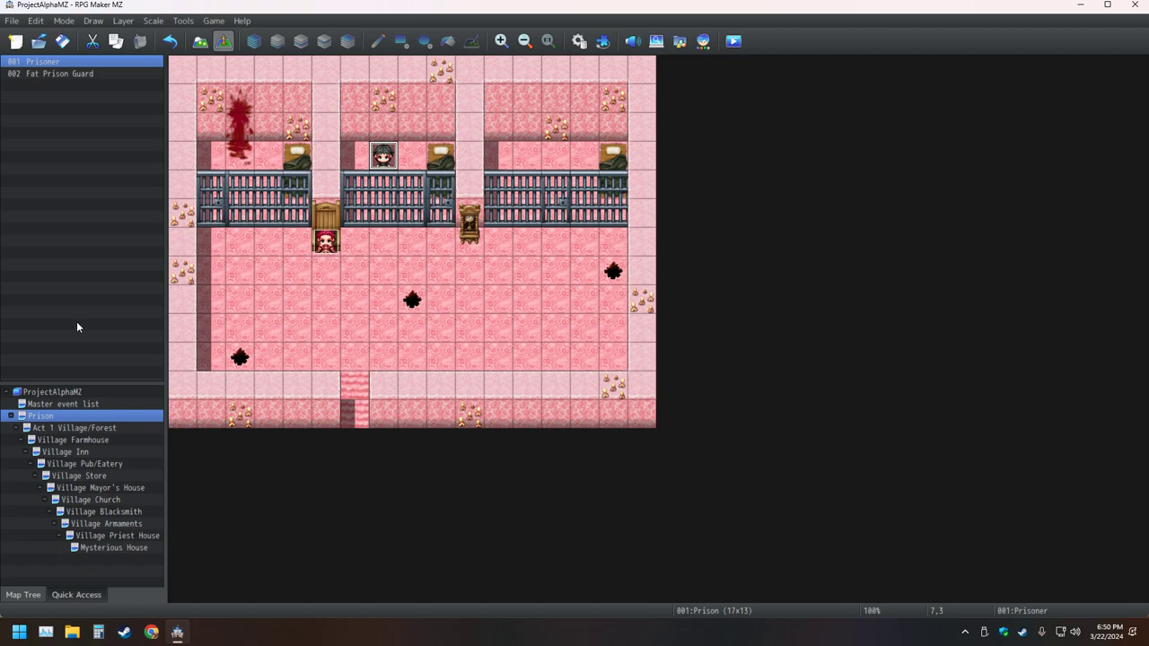
left_click(327, 244)
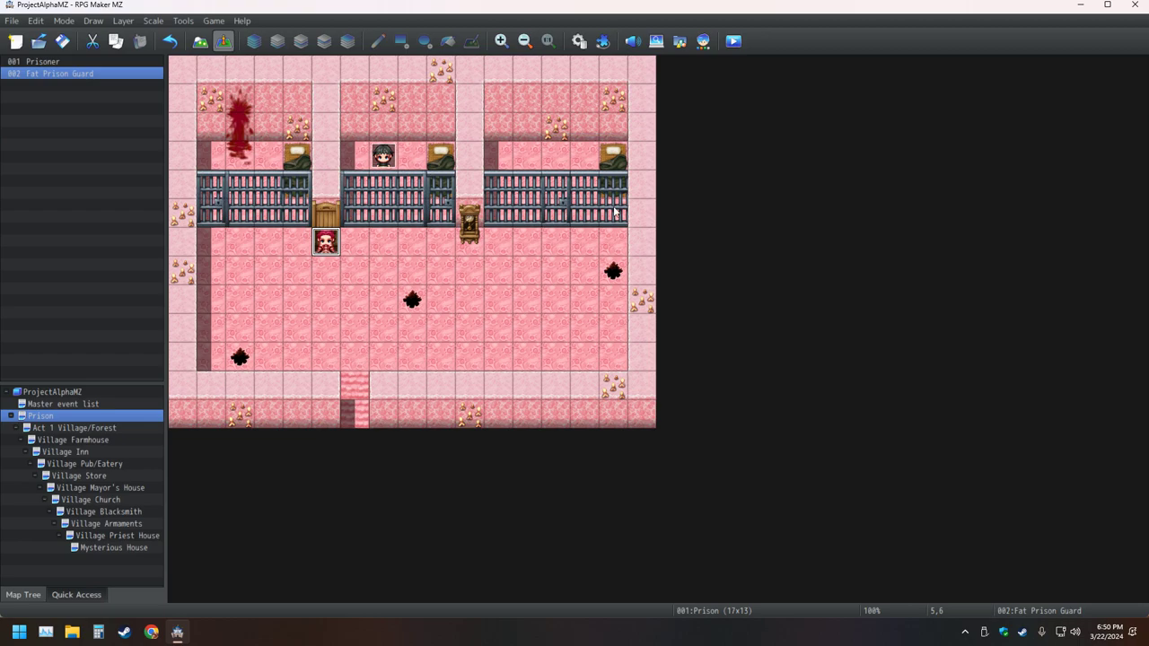
- Load Prison Guard 1.json from the Saved Character Files folder into the Character Generator
left_click(703, 41)
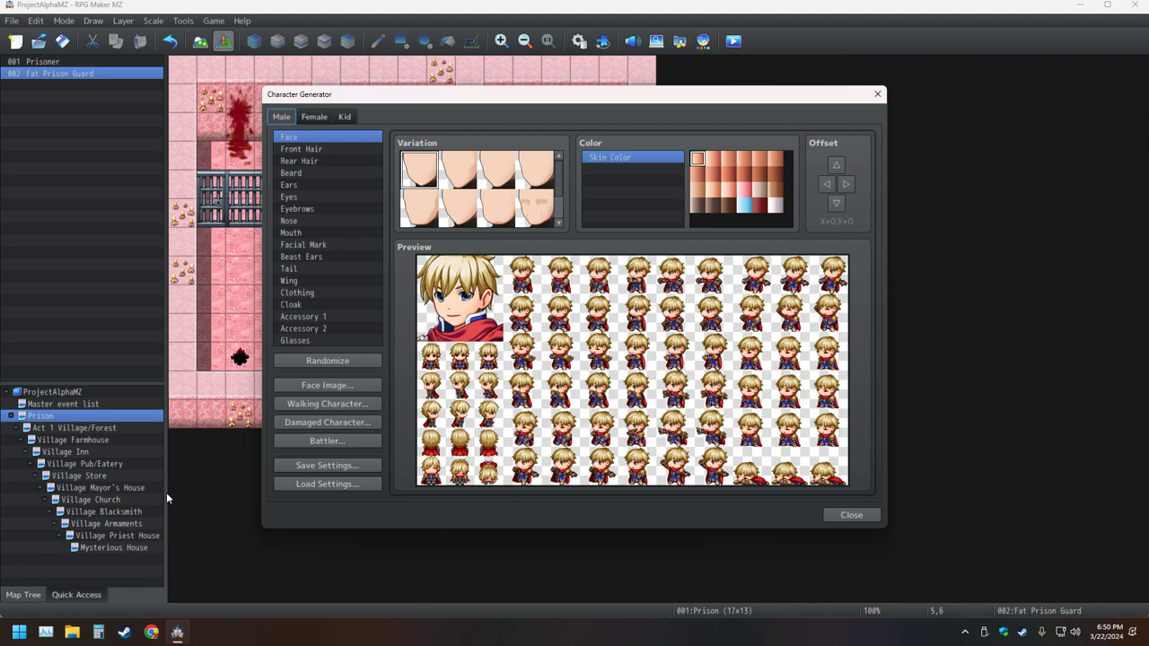
left_click(341, 485)
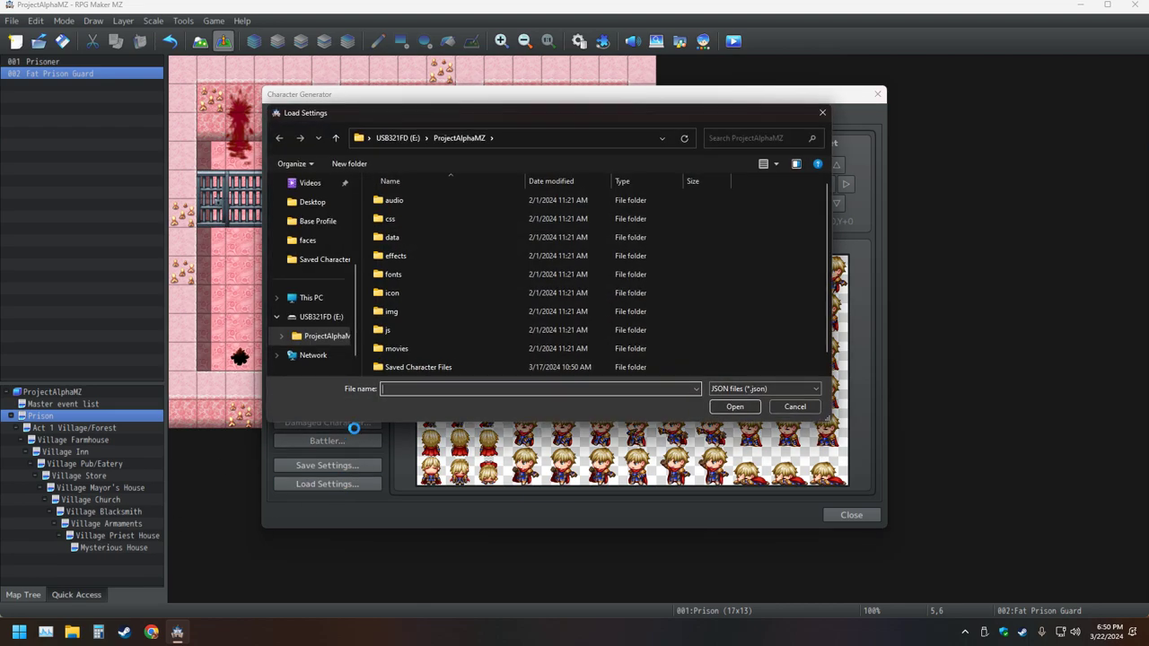
double_click(395, 367)
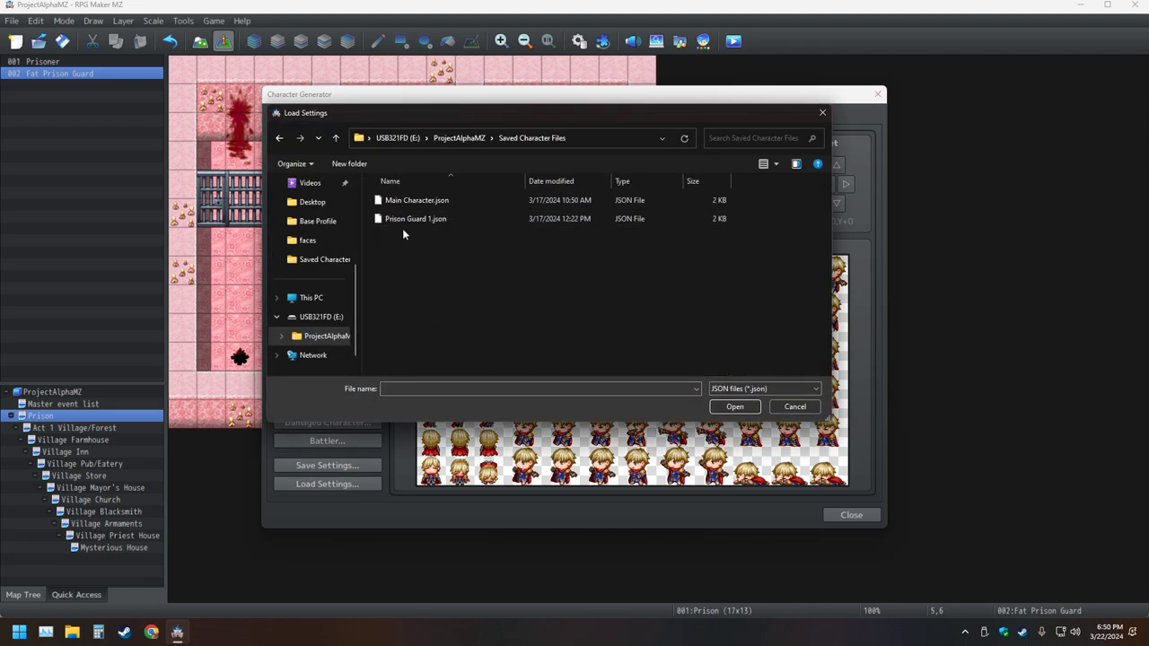
double_click(404, 219)
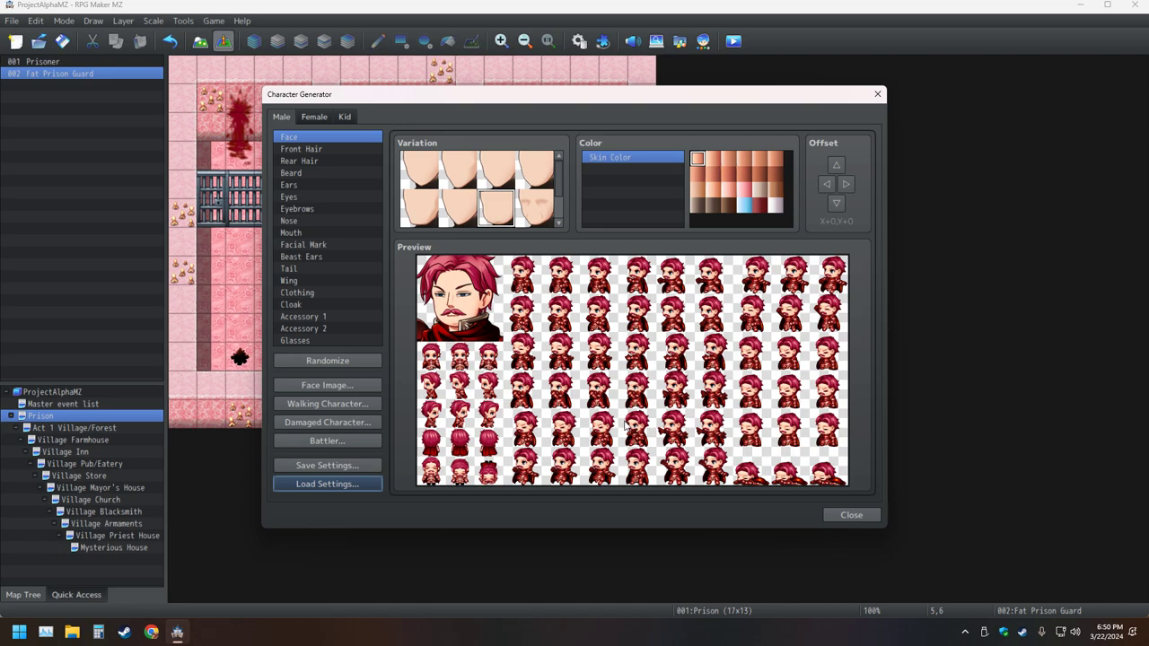
- Try alternative face shapes for the guard and settle on the first variation in the second row
left_click(418, 216)
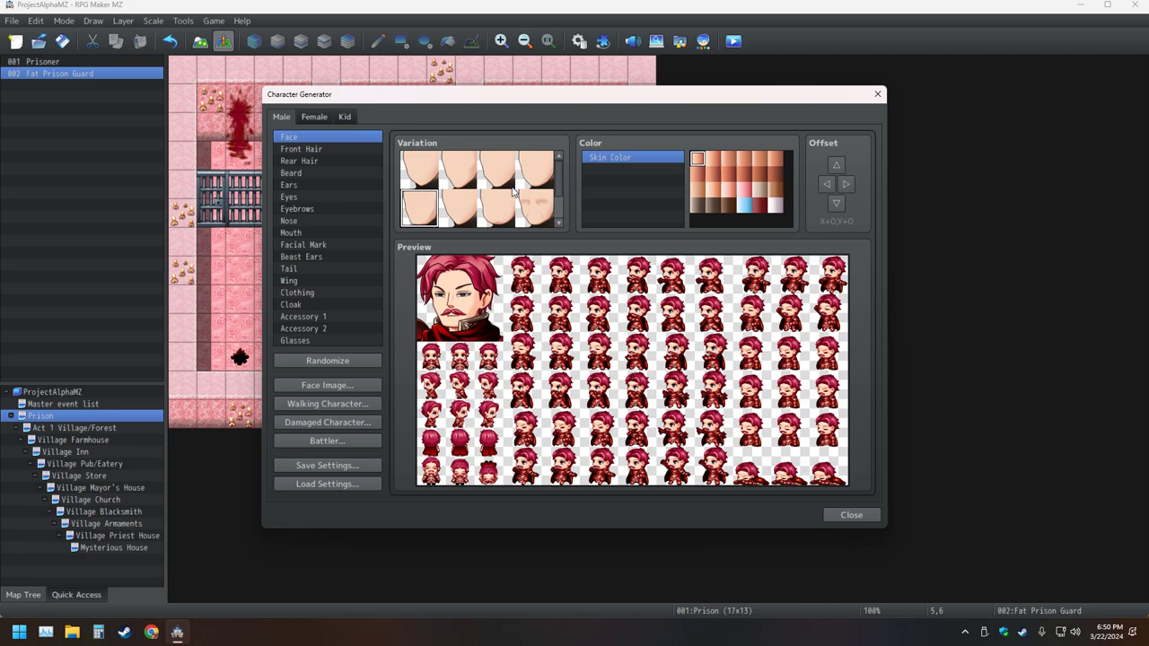
scroll(503, 197, "down", 1)
left_click(547, 214)
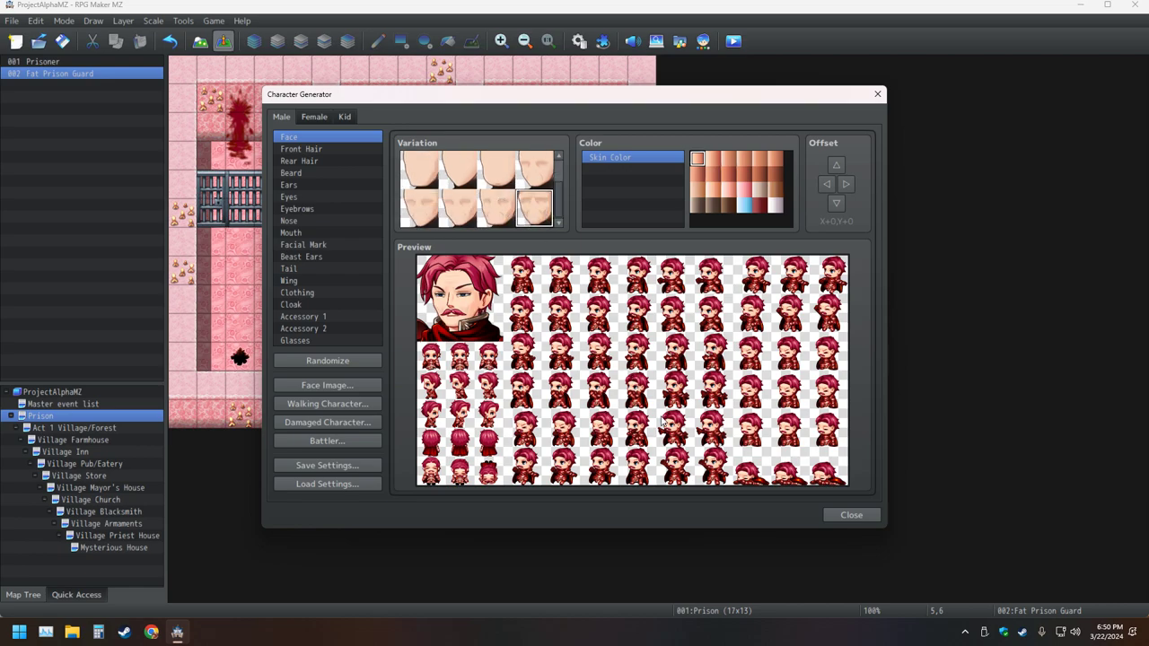
scroll(476, 193, "up", 1)
left_click(419, 206)
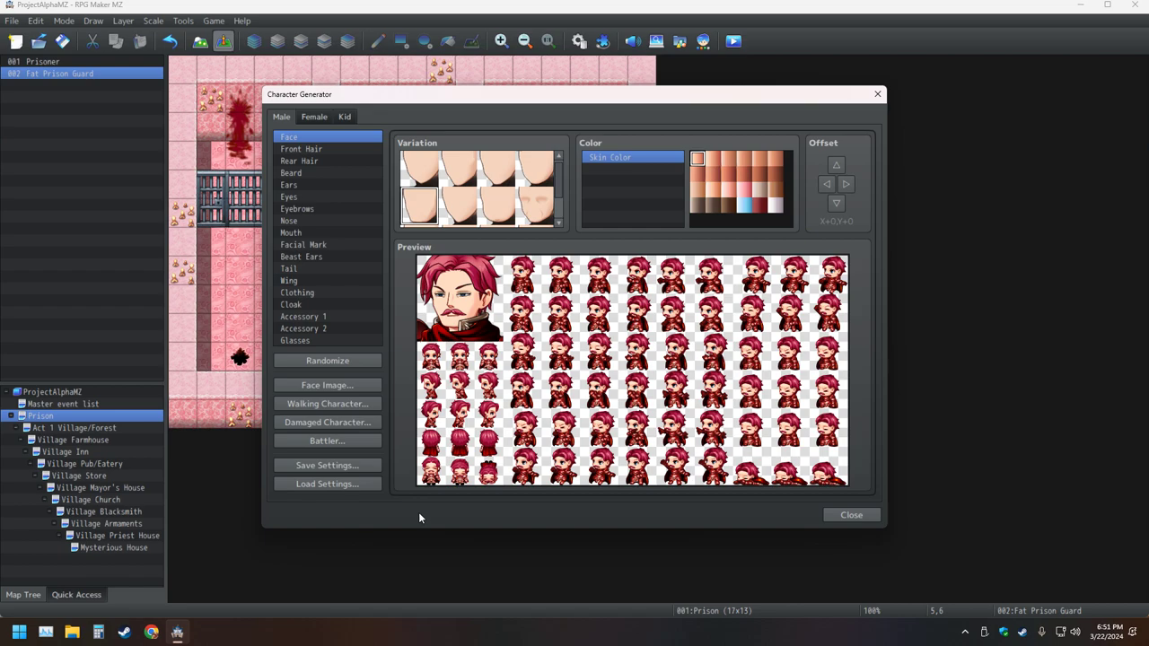
- Try brown and orange-brown for the guard's front hair, then set its color to golden yellow
left_click(321, 150)
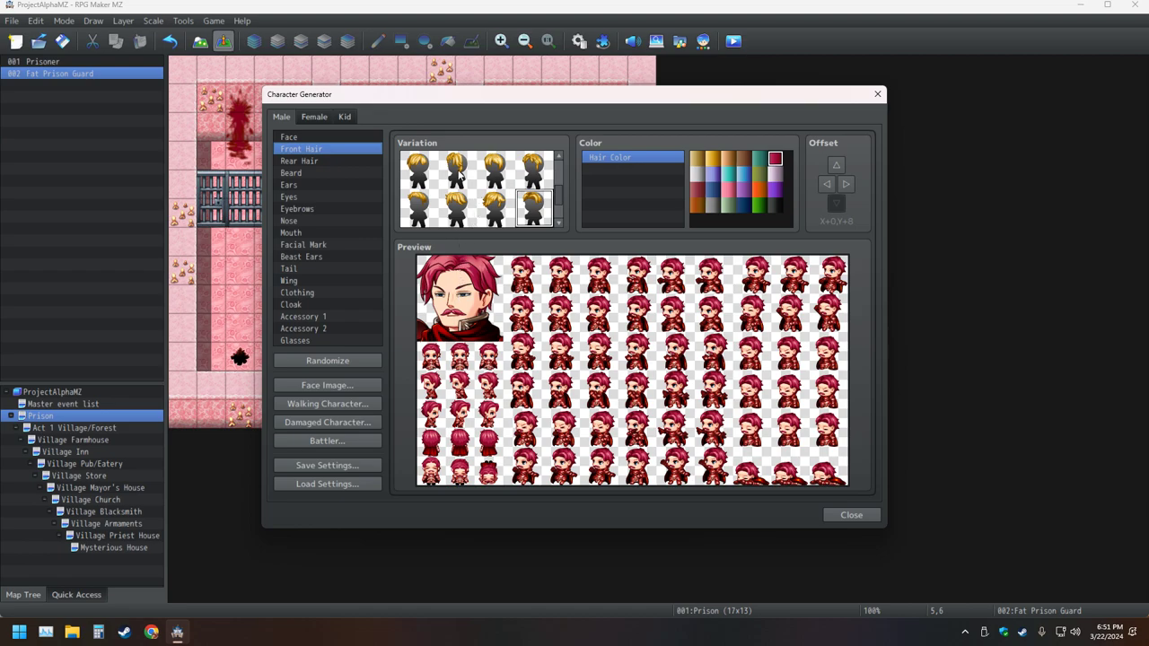
scroll(505, 209, "up", 2)
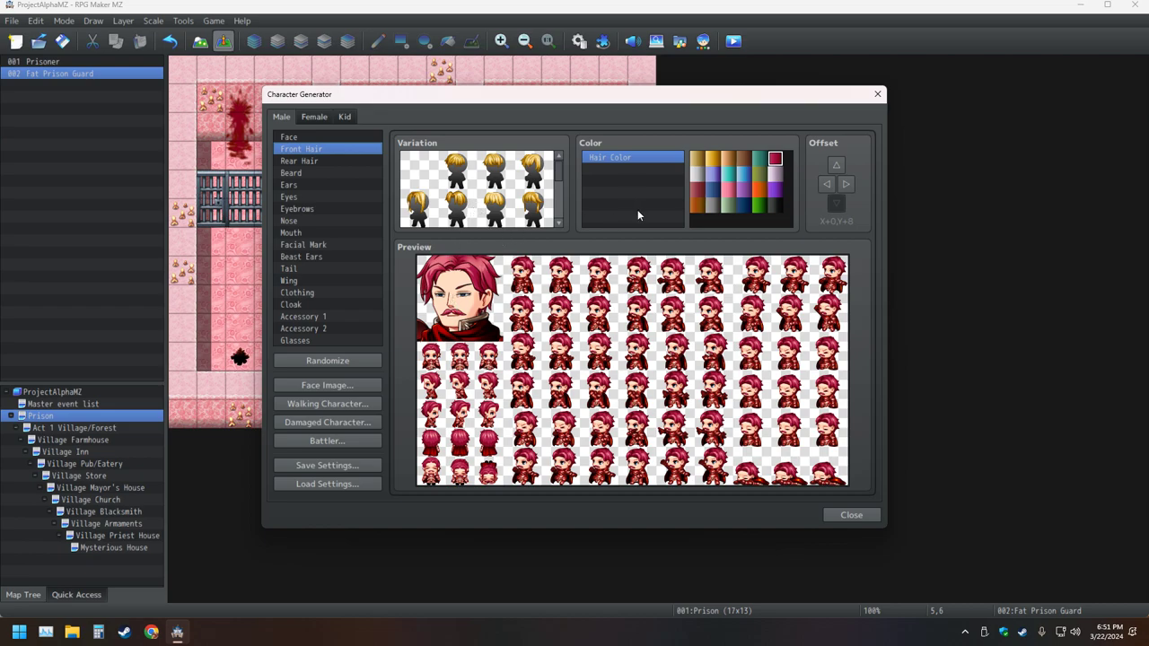
left_click(744, 163)
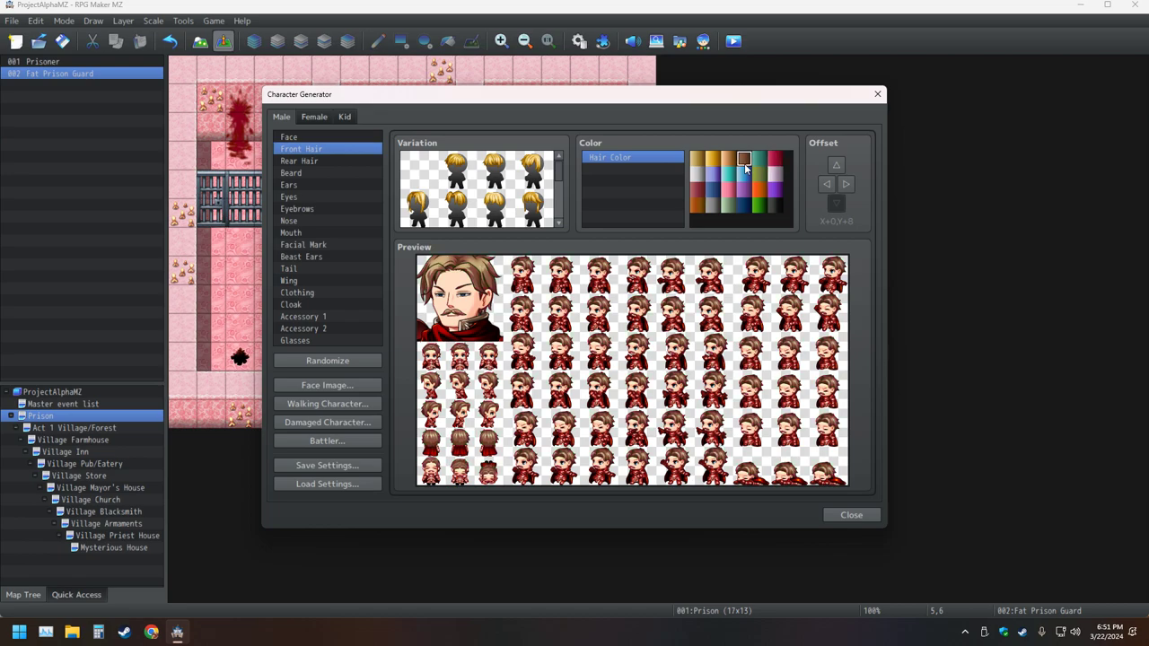
left_click(698, 205)
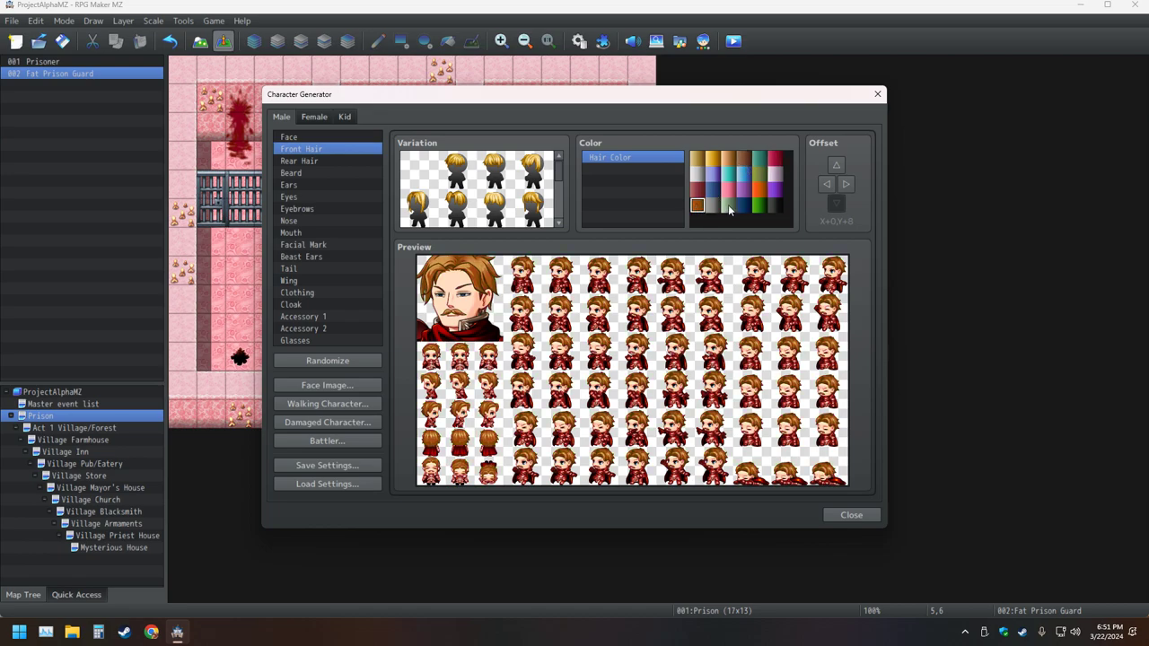
left_click(711, 160)
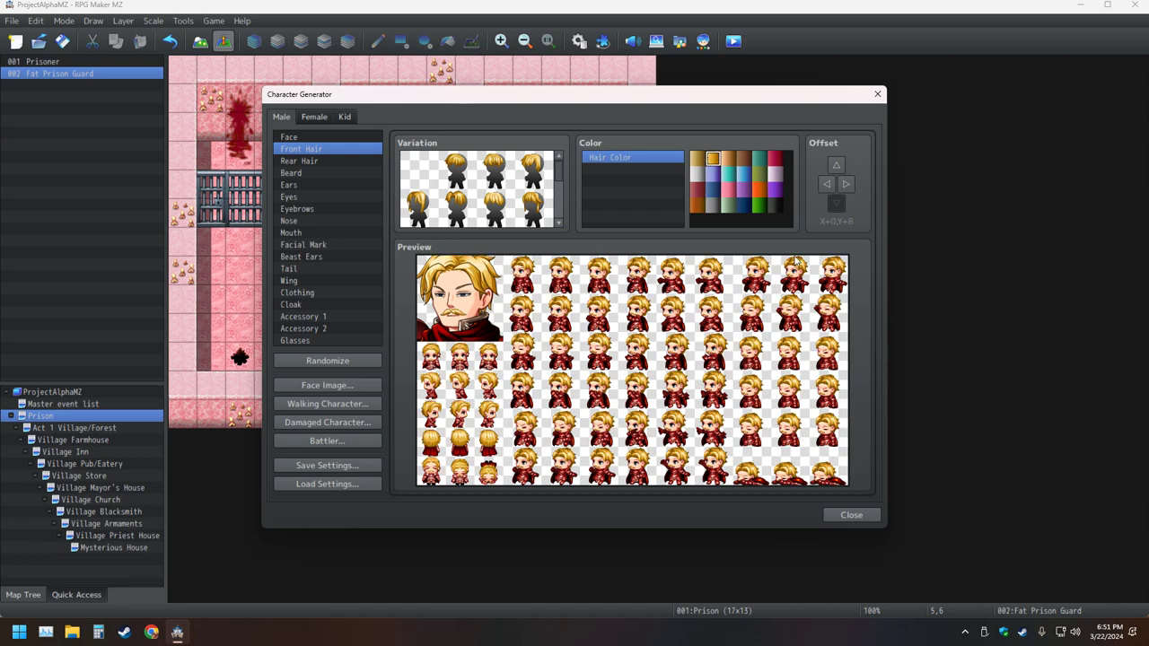
- Set the guard's hair color to pale gray-green and, after trying several styles, choose the second front hair in the second-to-last row
left_click(759, 206)
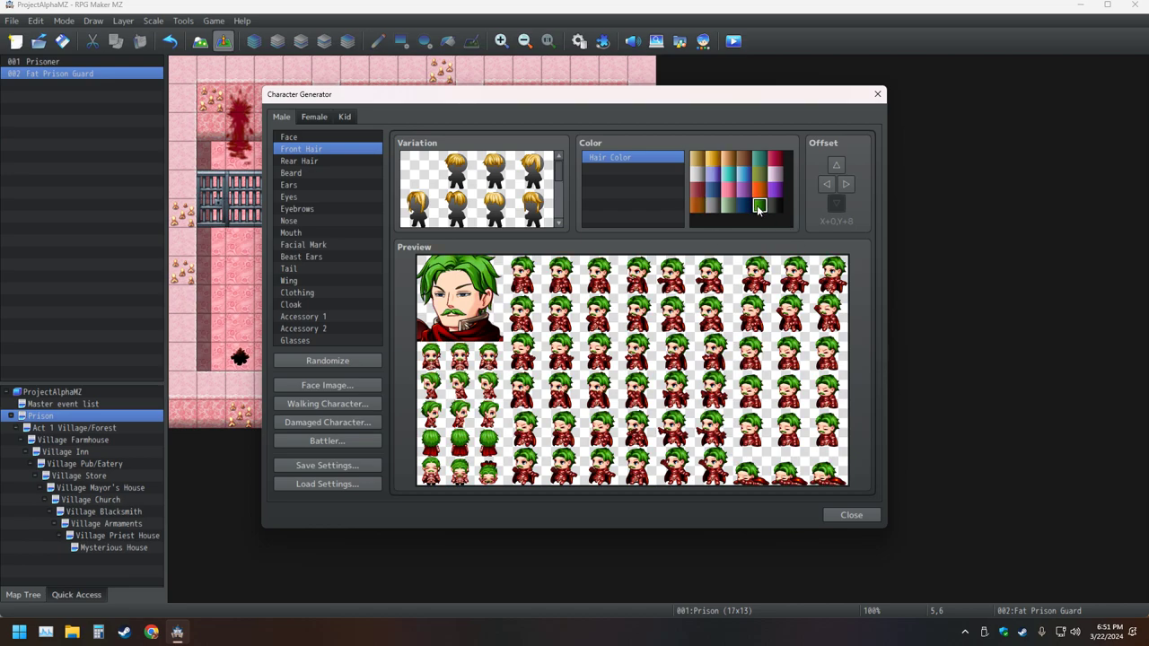
left_click(729, 205)
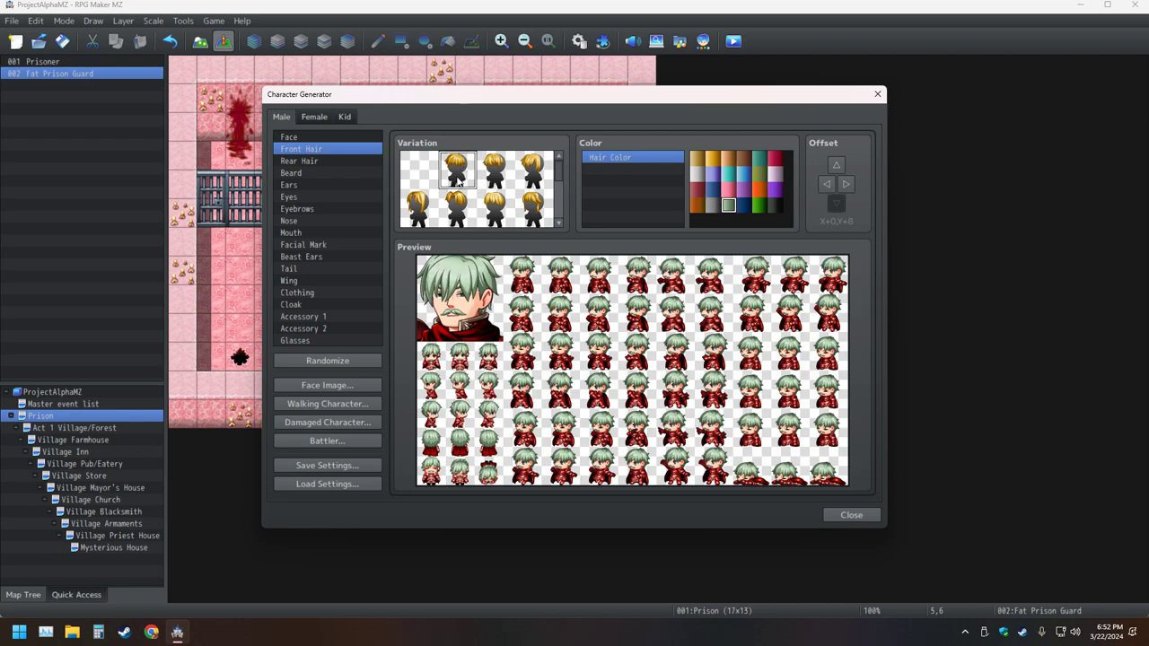
left_click(419, 219)
left_click(465, 216)
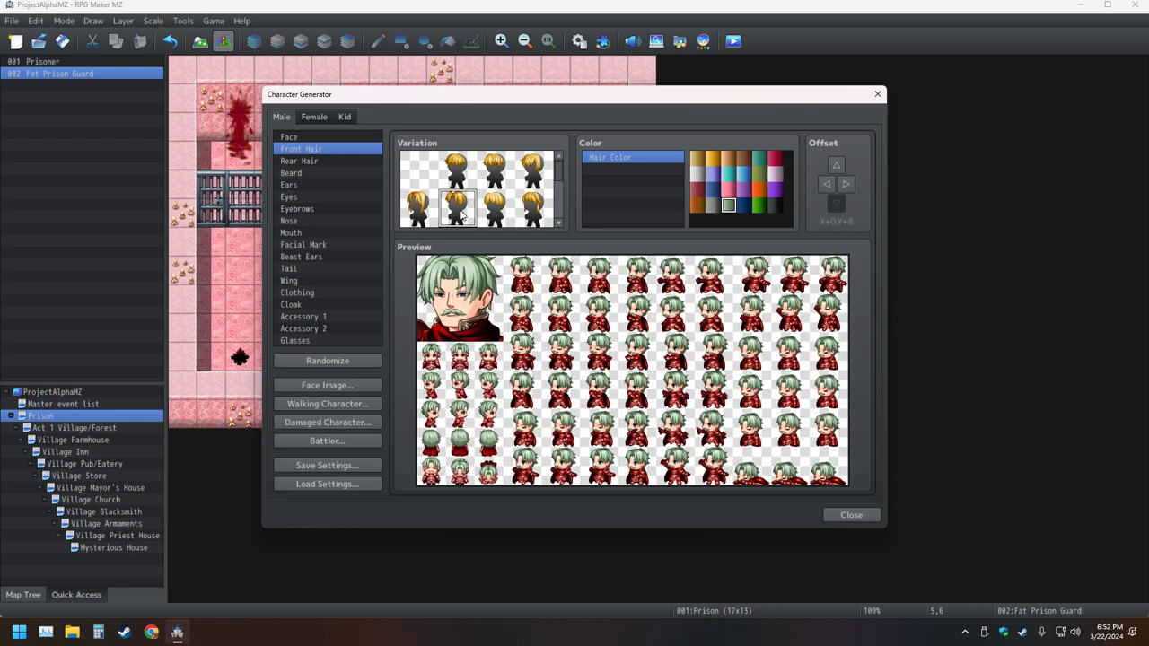
left_click(539, 176)
left_click(537, 215)
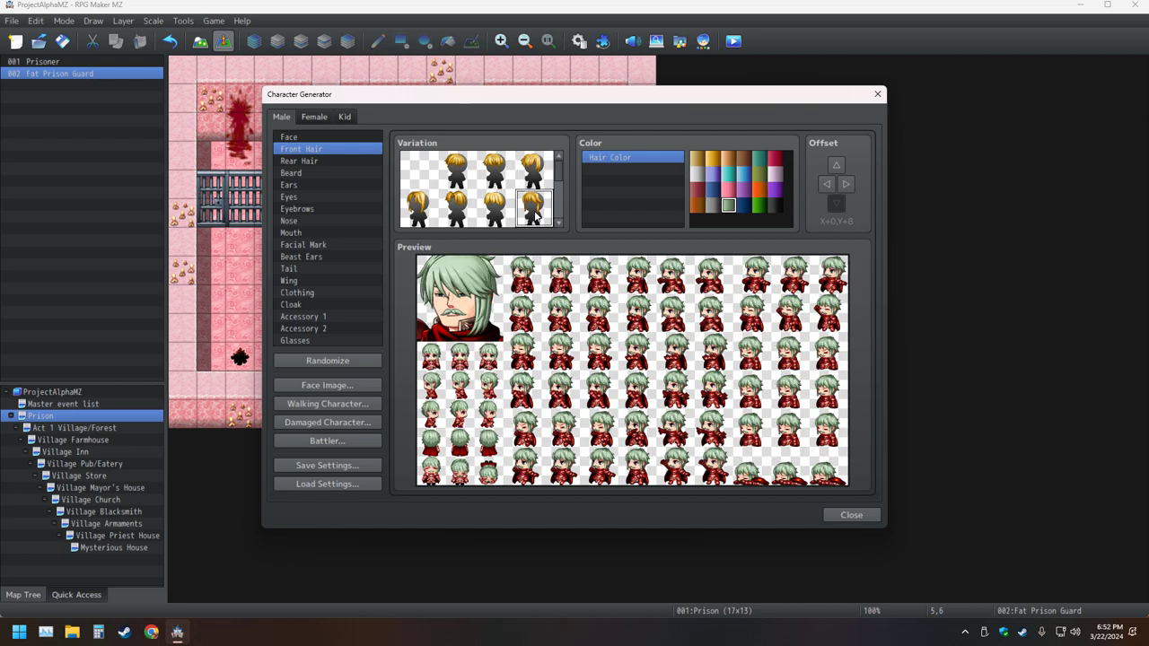
left_click(497, 208)
left_click(496, 185)
scroll(507, 212, "down", 3)
left_click(424, 194)
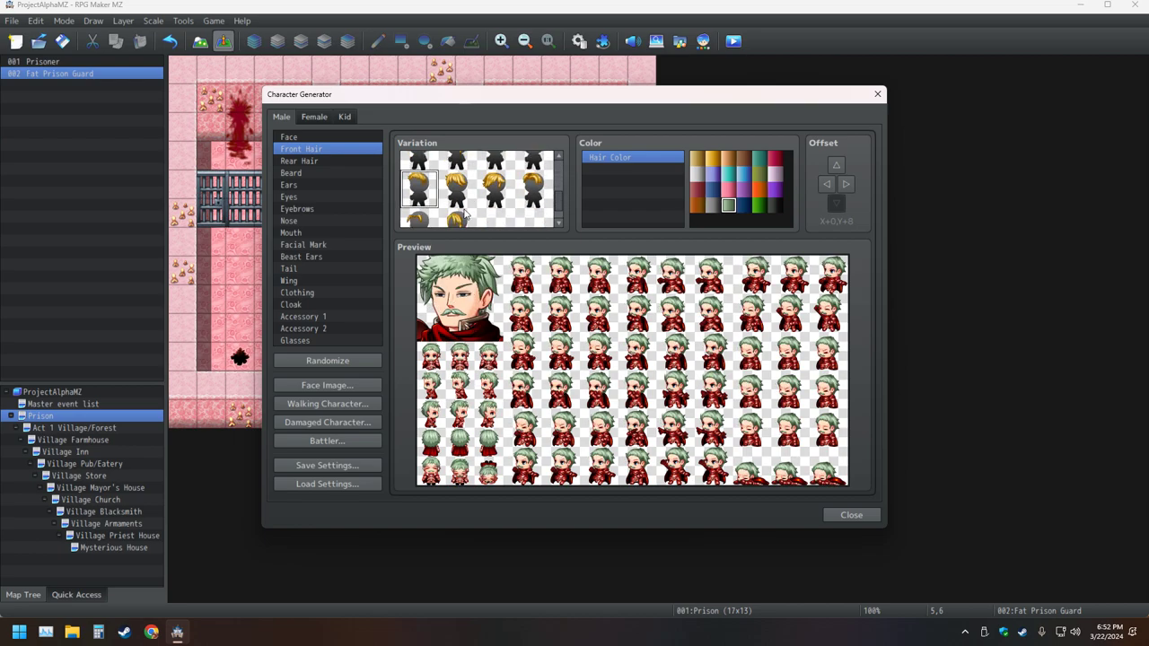
left_click(452, 190)
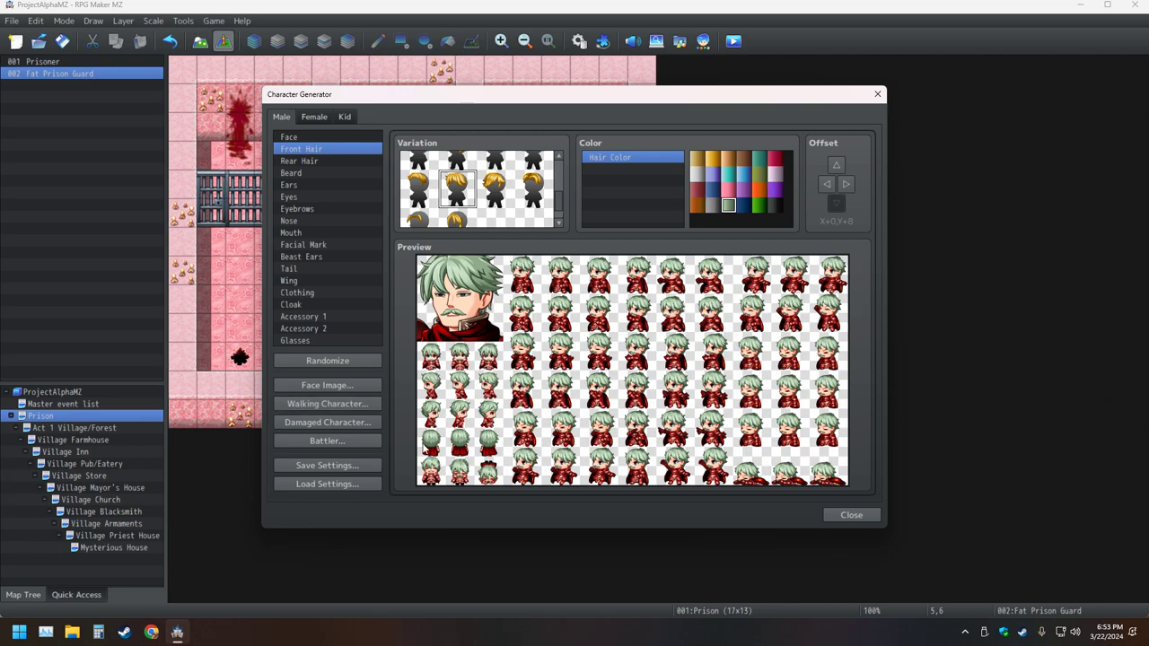
- Try several rear hair styles for the guard and choose the short ponytail
left_click(332, 163)
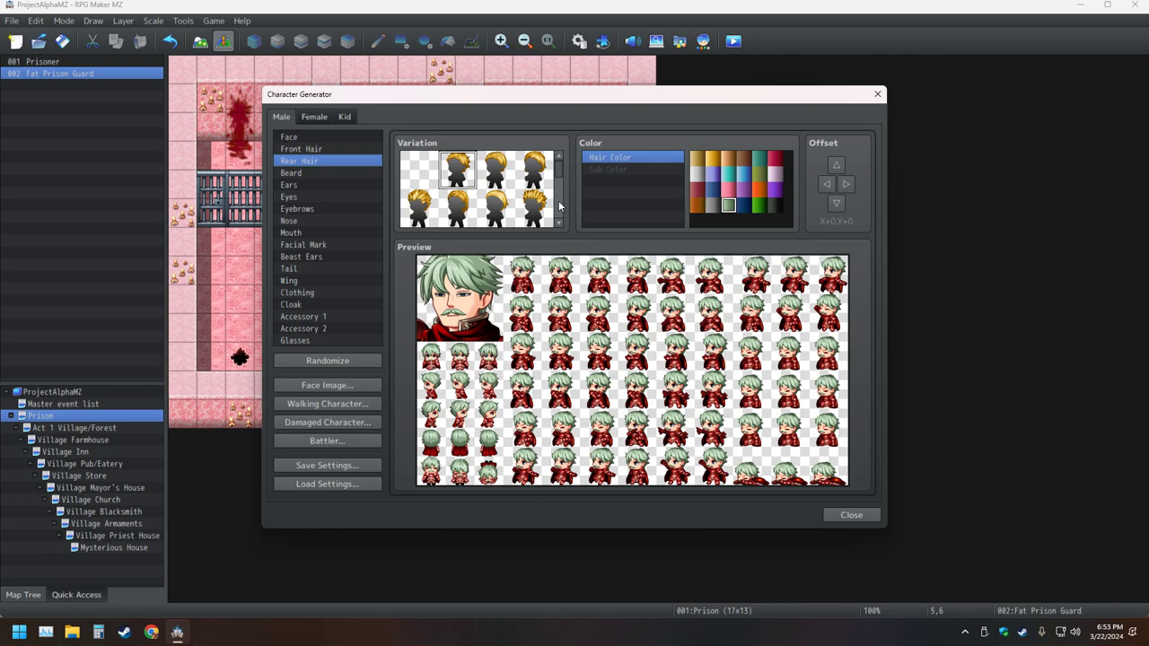
left_click(528, 208)
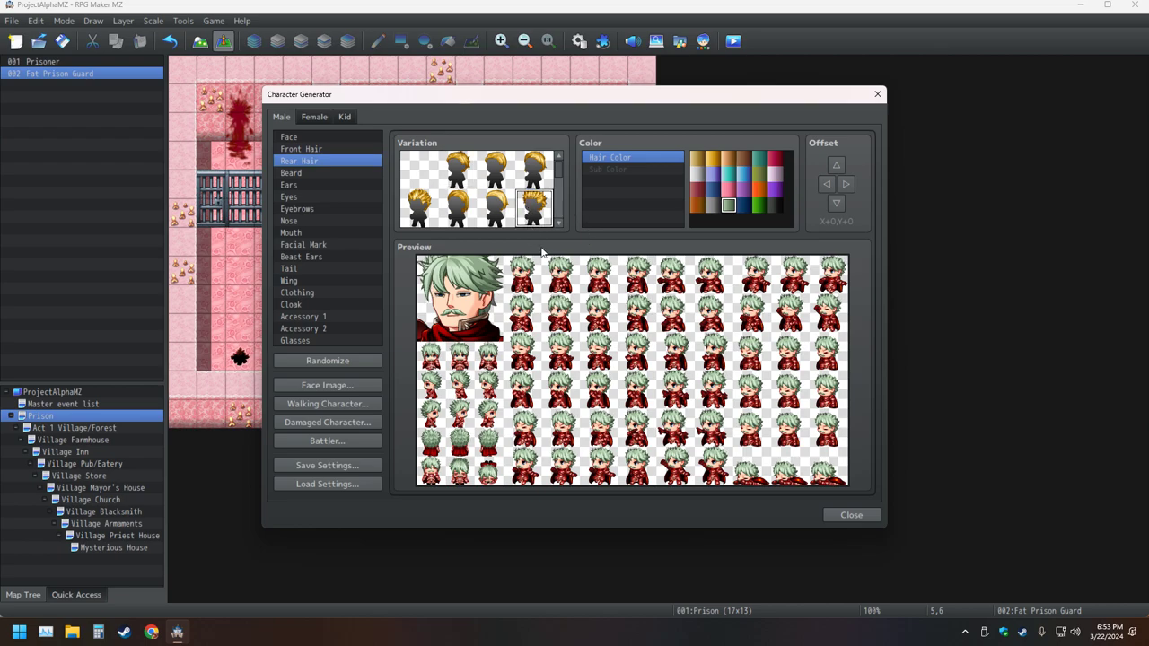
left_click(538, 177)
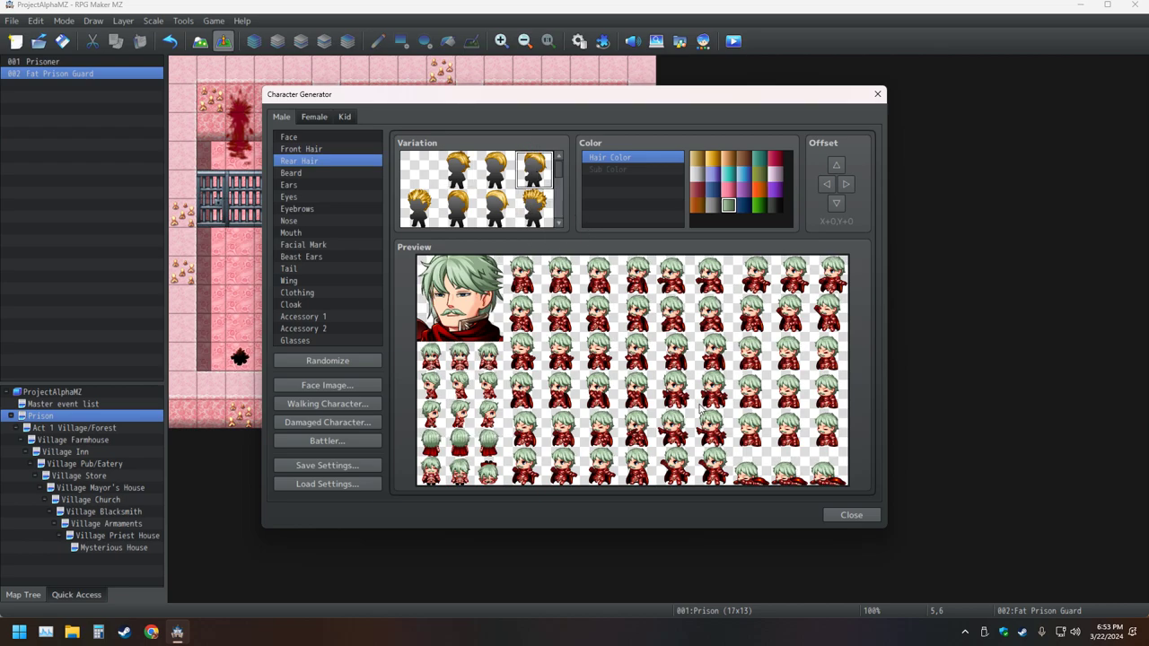
left_click(496, 176)
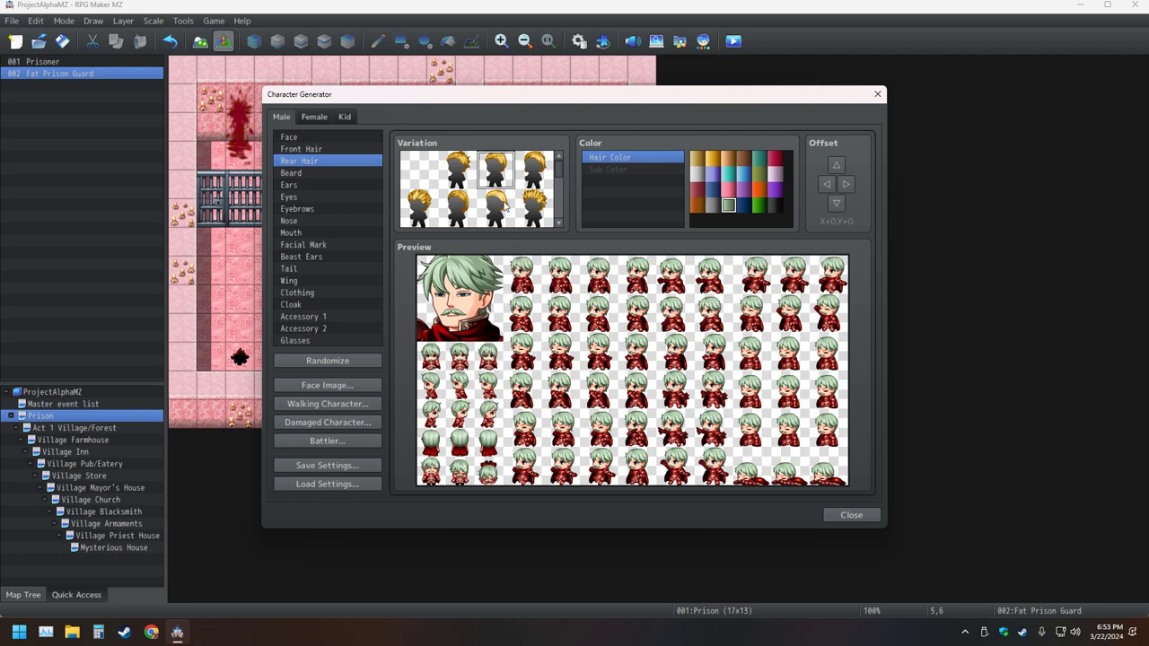
left_click(455, 210)
left_click(419, 210)
scroll(501, 213, "down", 2)
scroll(501, 214, "down", 1)
left_click(467, 184)
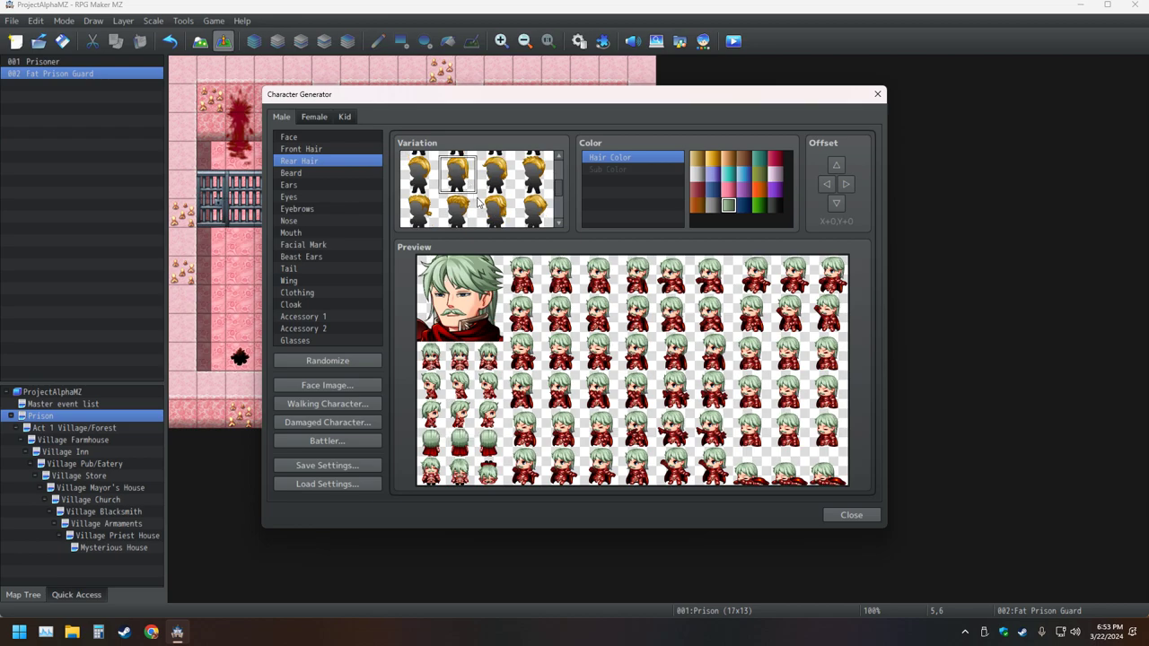
left_click(417, 209)
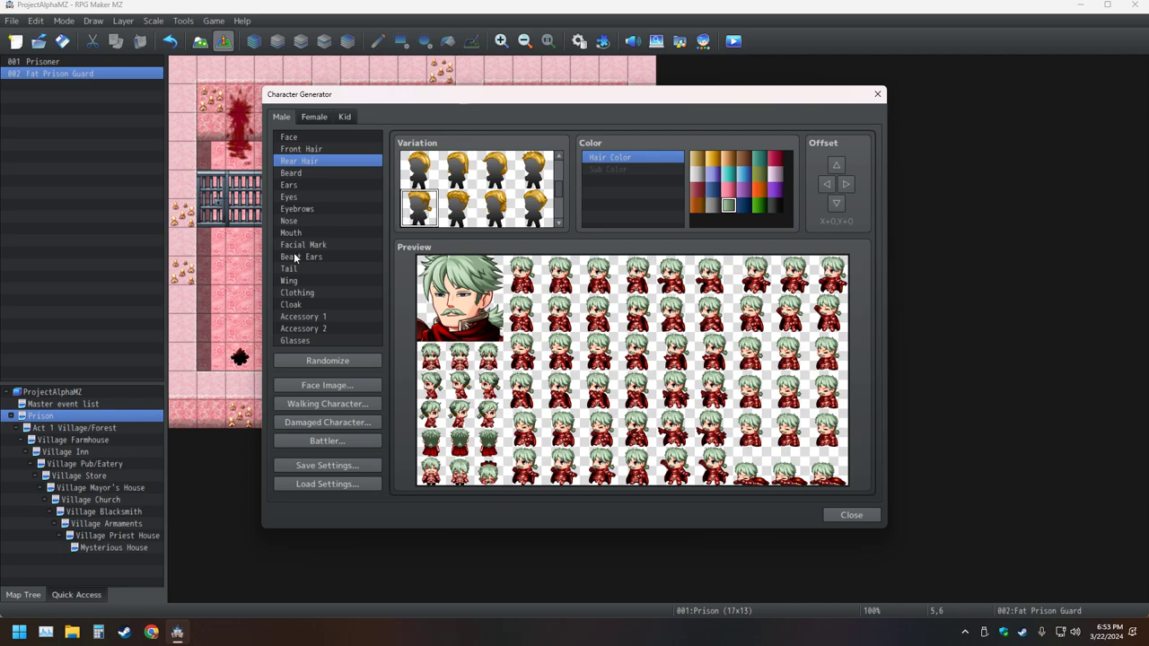
- Remove the guard's mustache with the empty beard variation and view the ear options
left_click(301, 173)
left_click(427, 176)
scroll(429, 177, "up", 1)
left_click(418, 169)
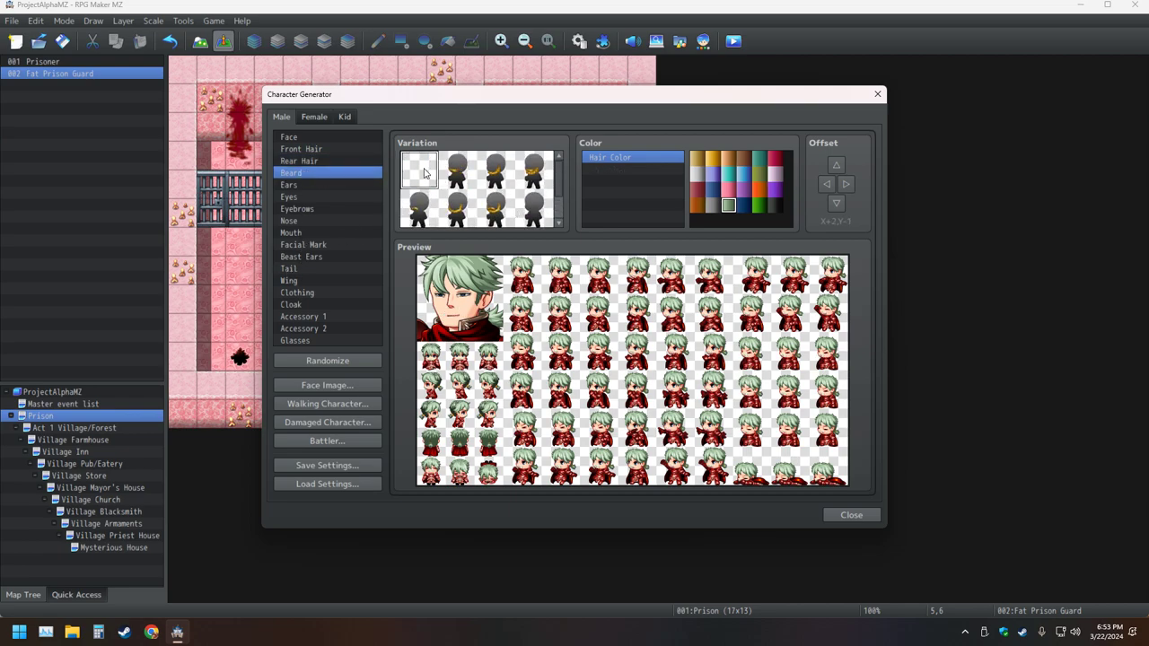
left_click(317, 188)
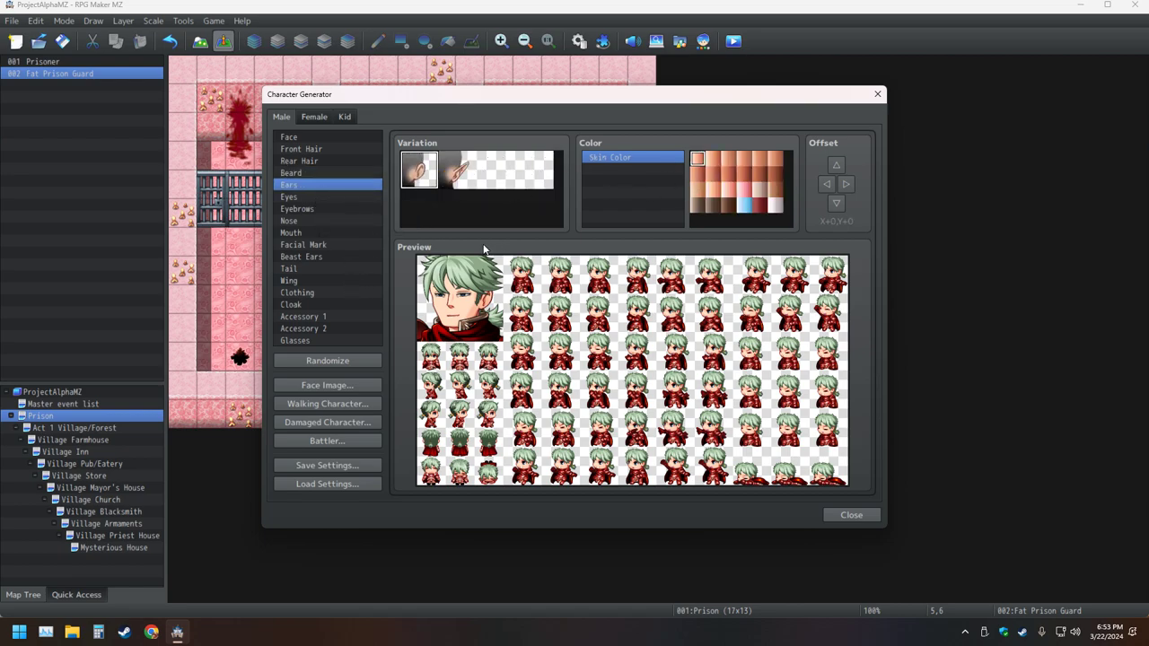
- Browse the eye variations and try the wide-open blue eyes on the guard
left_click(314, 198)
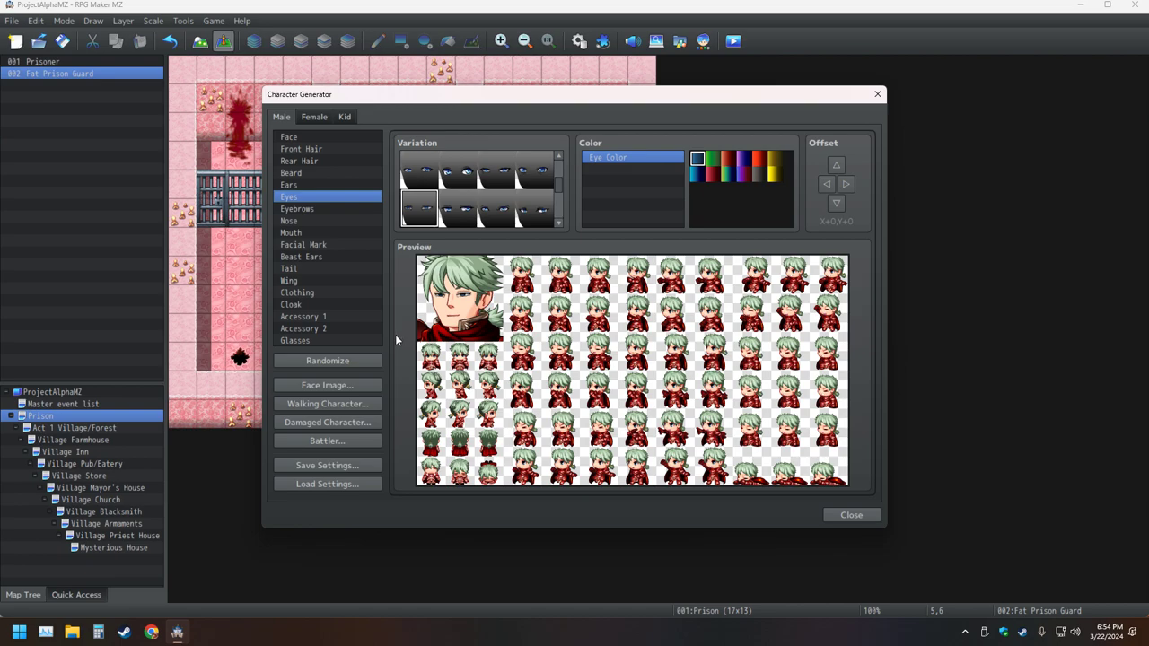
scroll(487, 210, "down", 2)
scroll(493, 206, "down", 2)
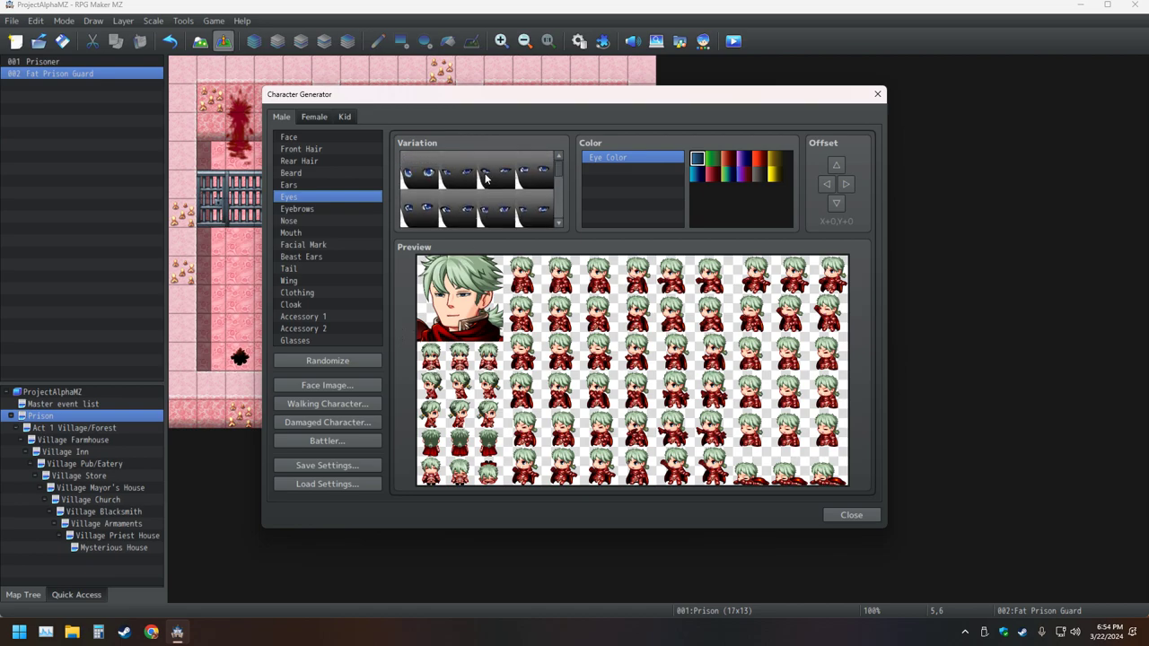
scroll(500, 207, "down", 2)
scroll(501, 207, "down", 1)
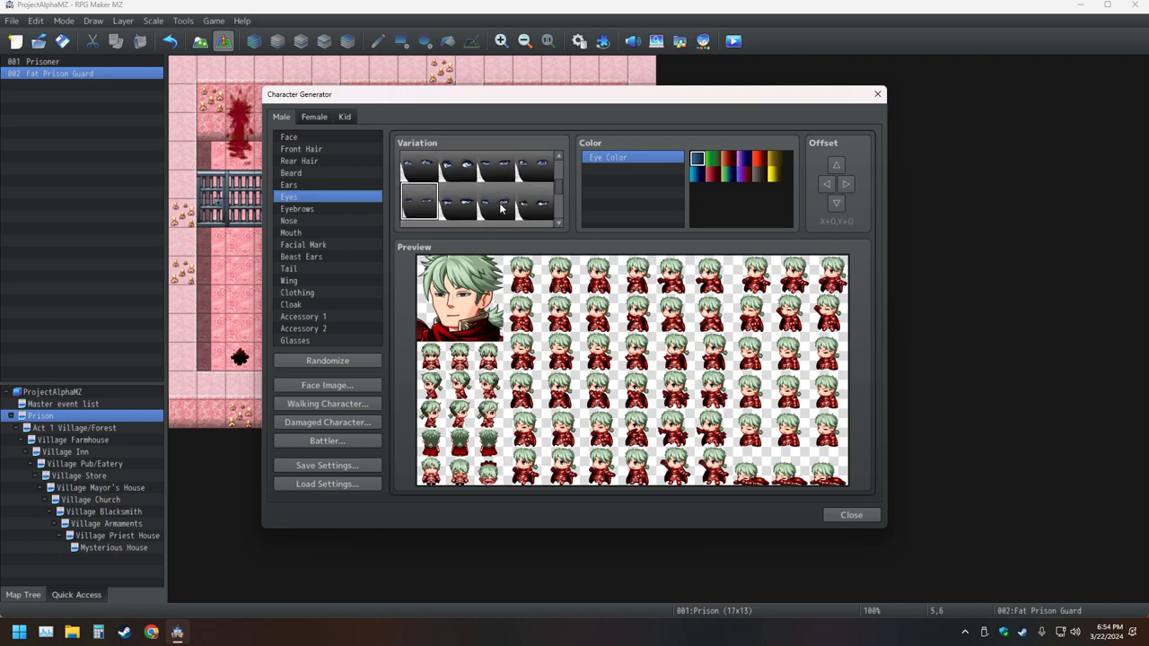
scroll(500, 207, "down", 1)
scroll(500, 207, "down", 1)
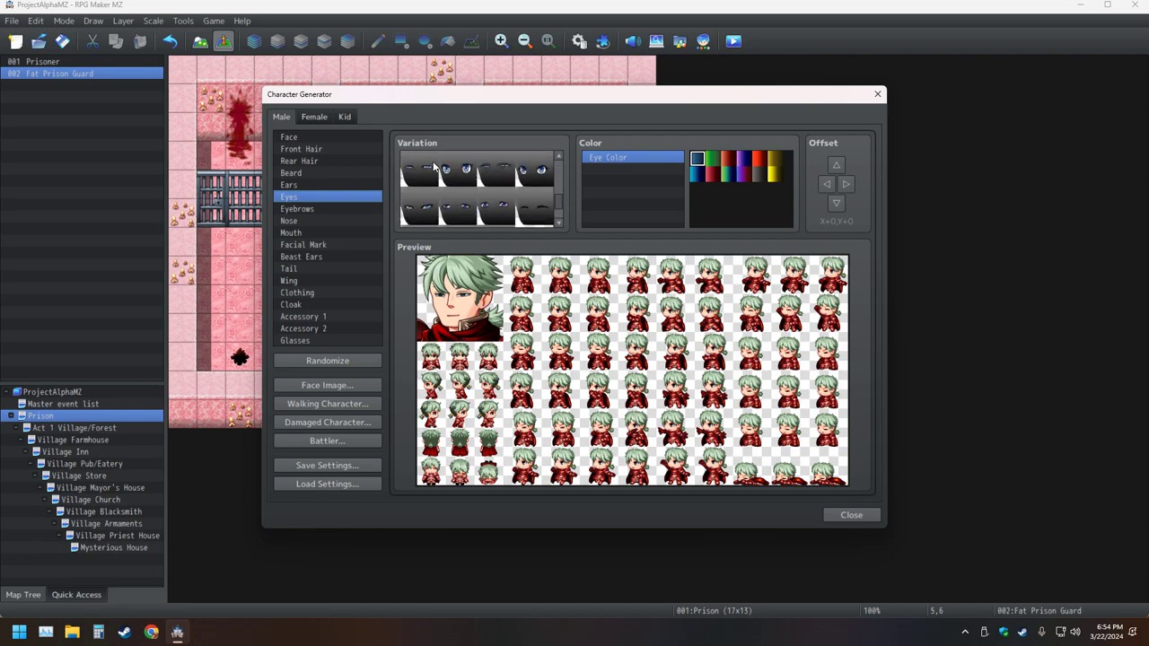
scroll(473, 177, "down", 1)
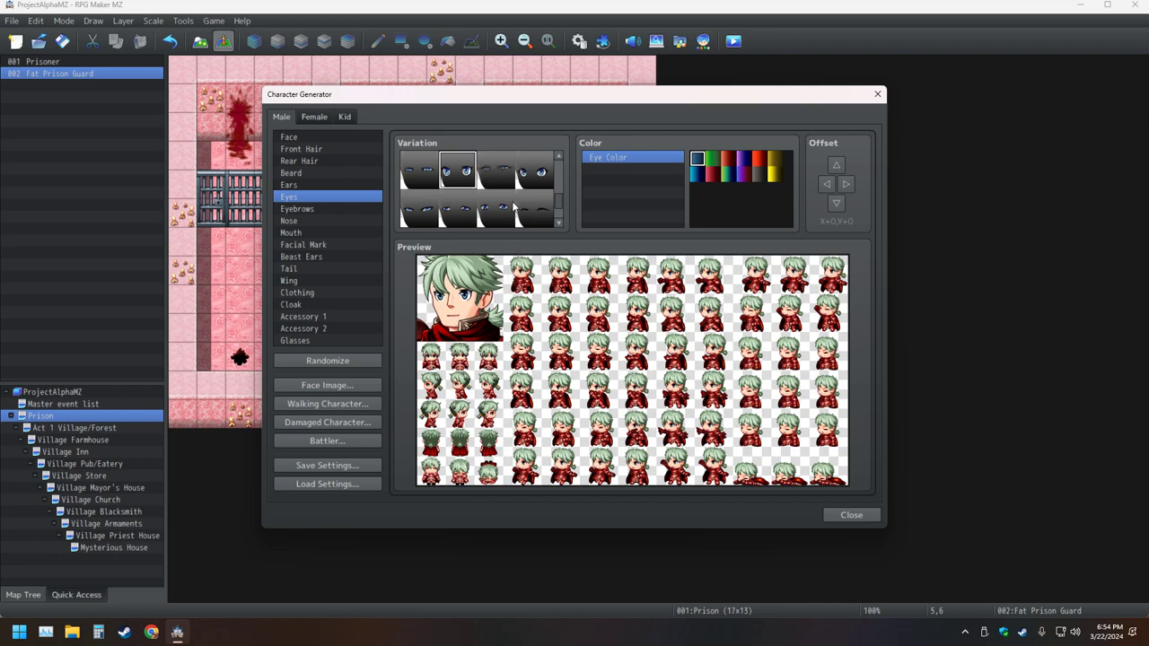
scroll(508, 214, "down", 1)
scroll(508, 215, "up", 4)
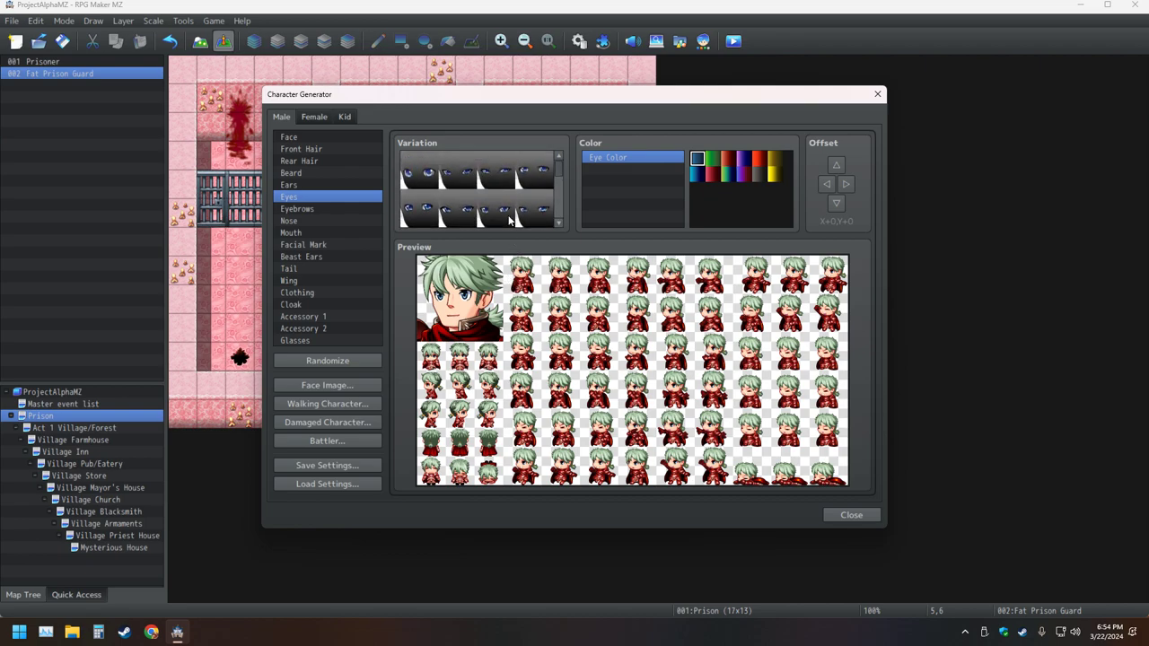
scroll(509, 220, "down", 4)
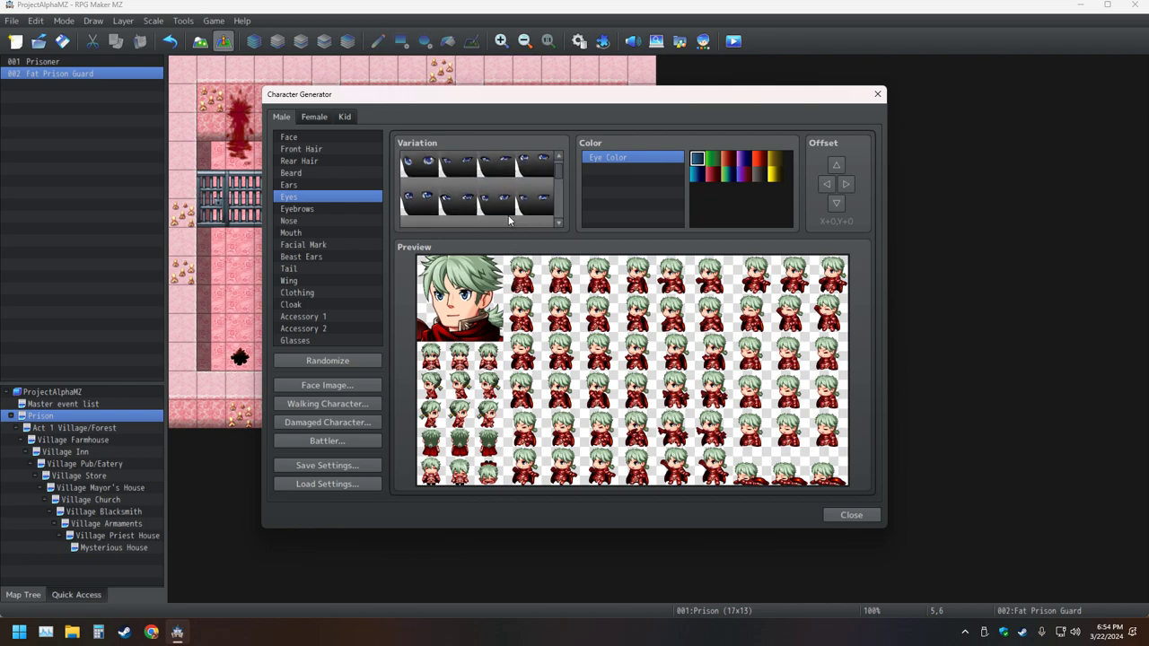
scroll(509, 220, "down", 2)
- Try the half-closed, fully closed and narrow eye variations on the guard
left_click(499, 188)
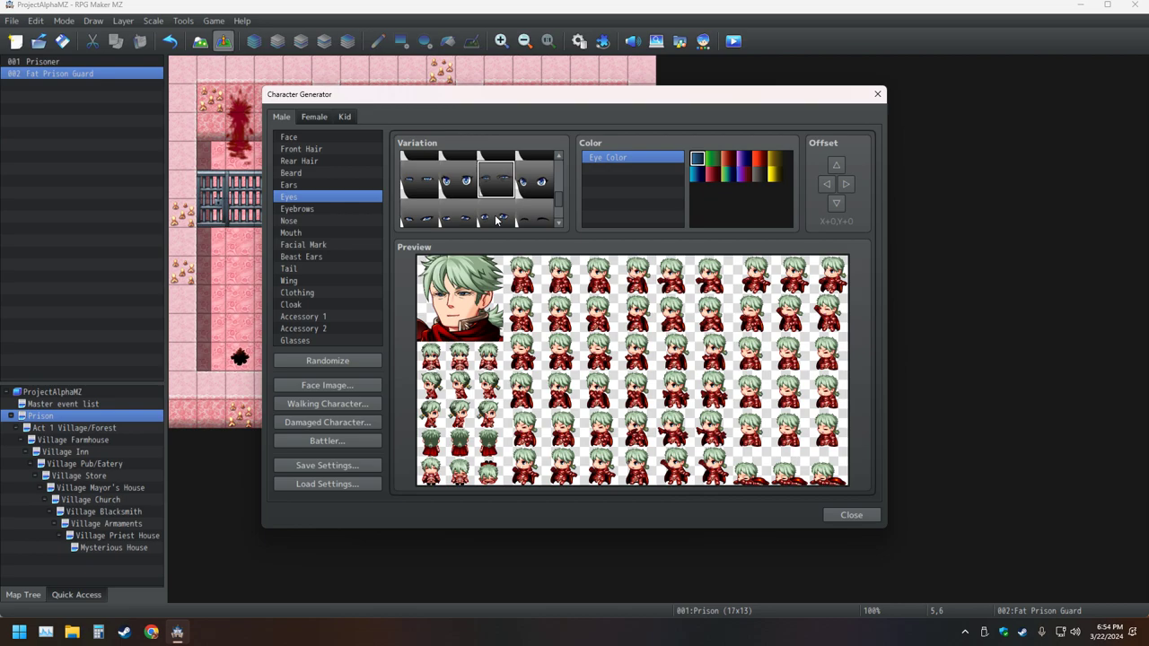
scroll(496, 220, "down", 2)
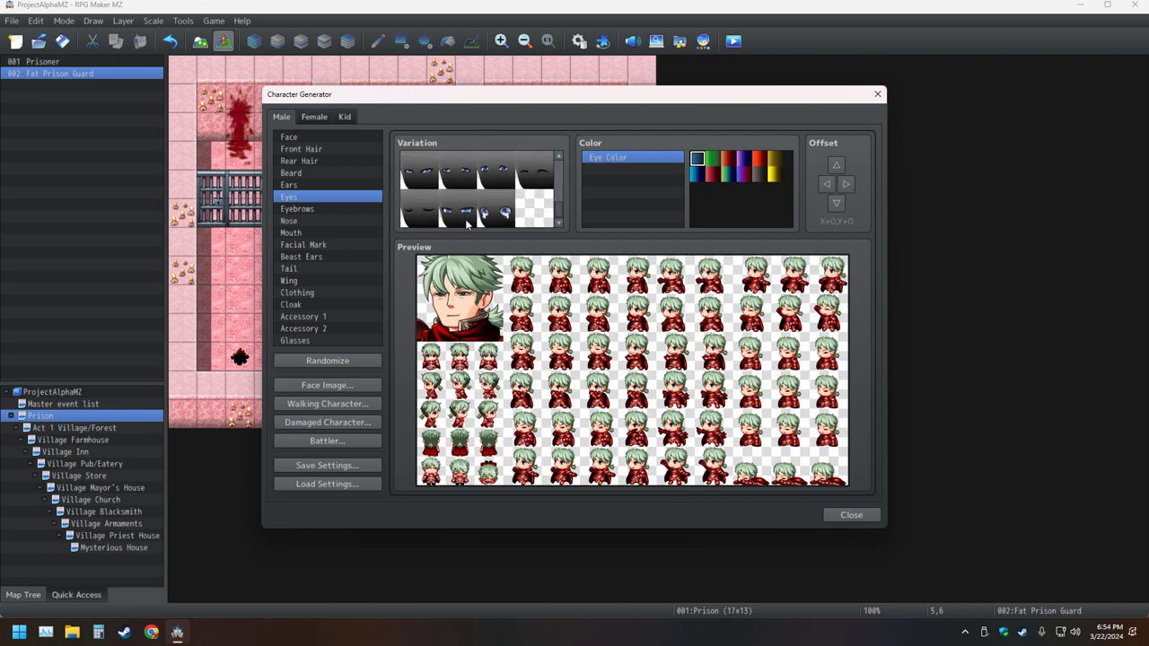
left_click(427, 214)
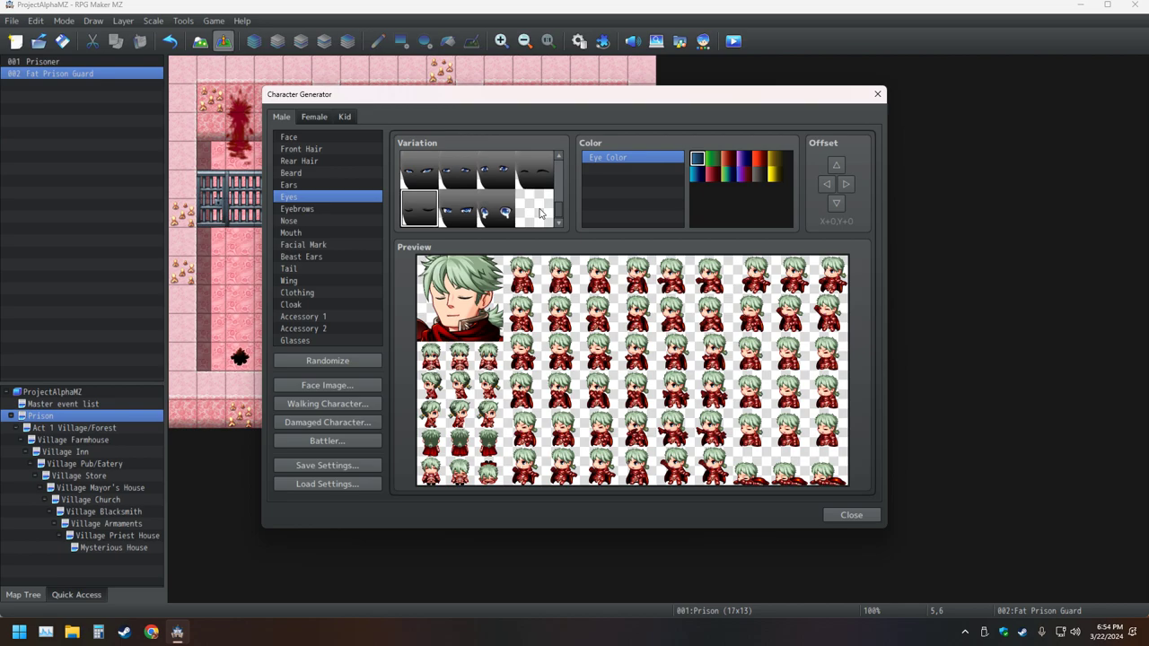
scroll(502, 204, "up", 2)
left_click(416, 186)
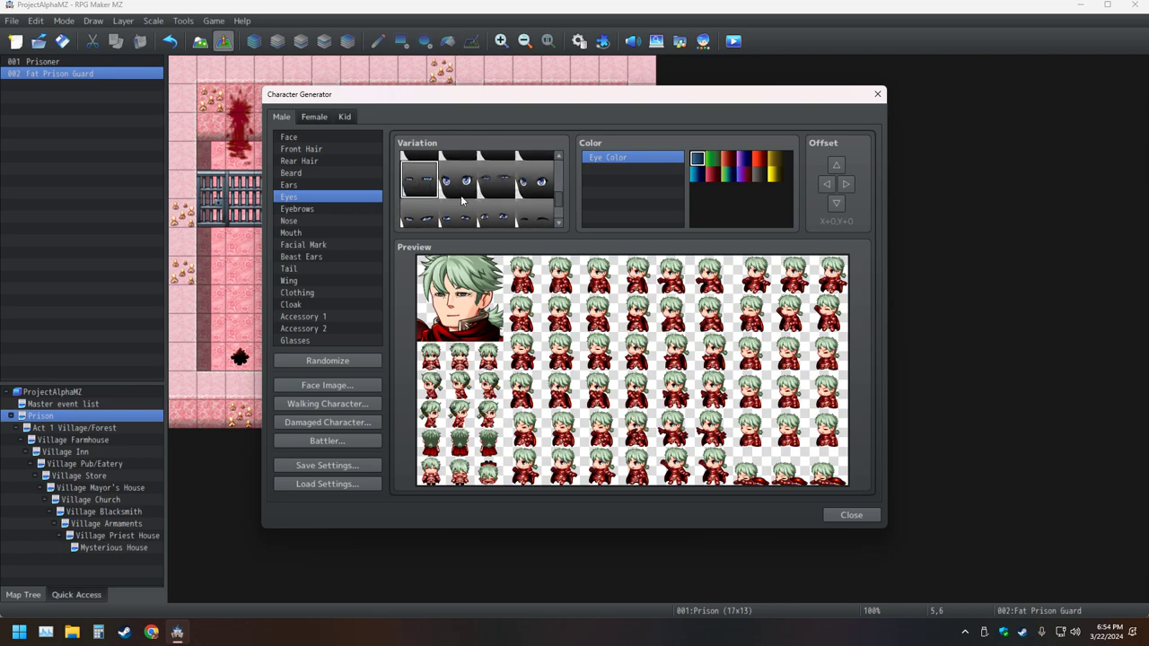
- Compare the narrow blue eye variations in one row and choose the one in the third column
scroll(501, 212, "up", 2)
left_click(536, 201)
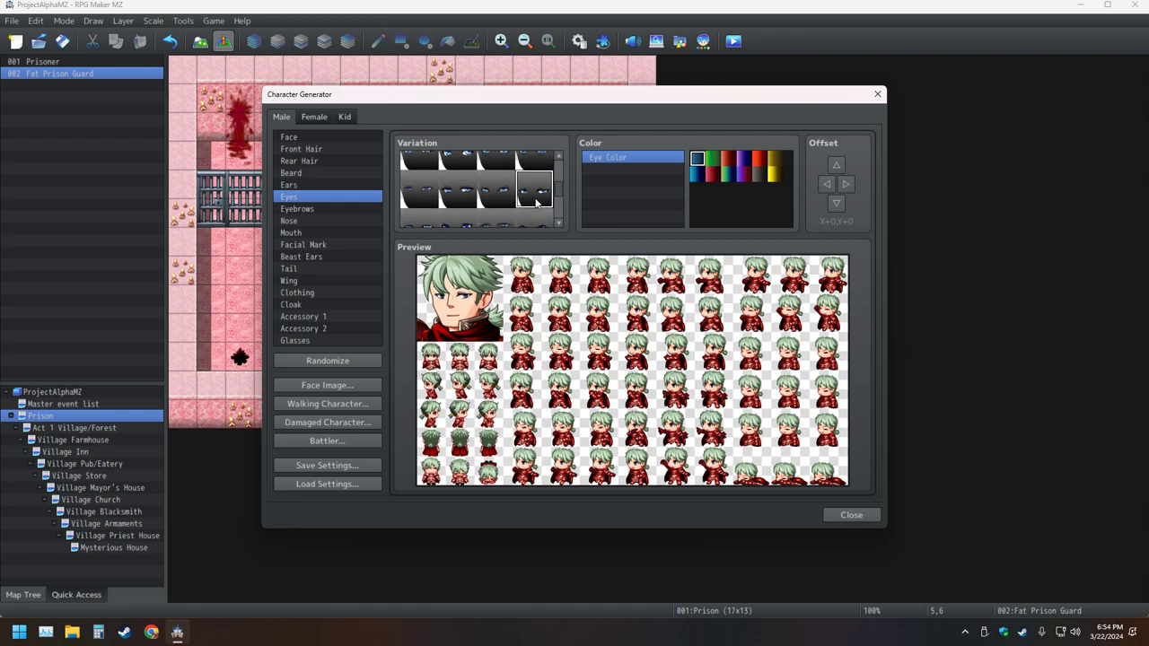
left_click(499, 196)
left_click(464, 194)
left_click(499, 194)
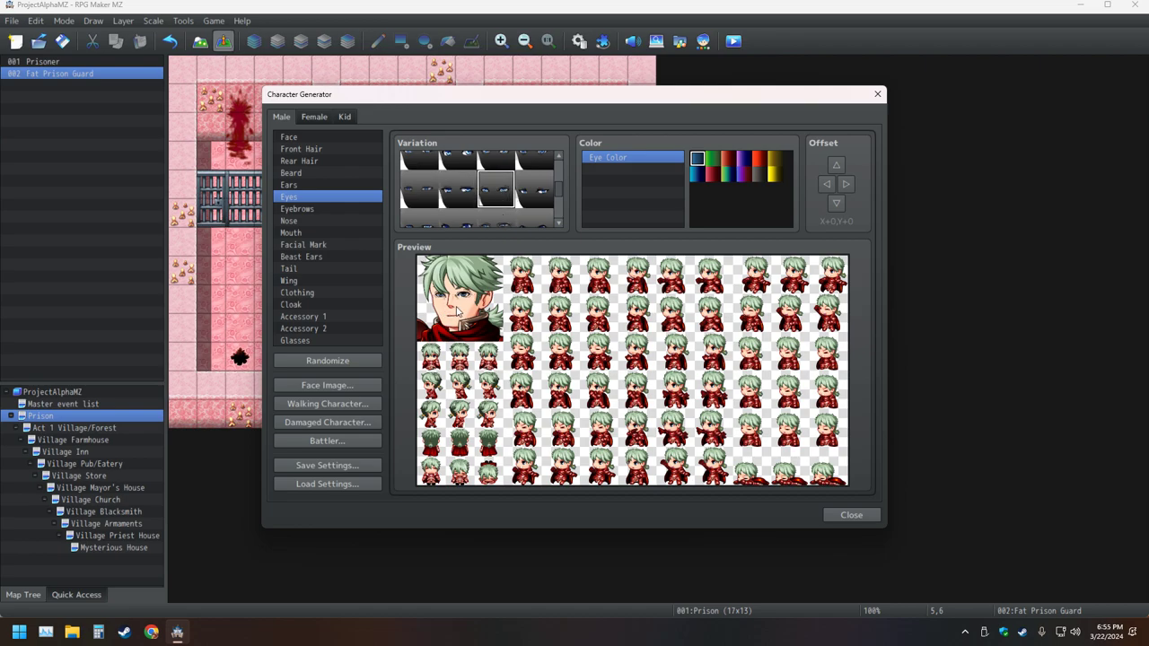
- View the eyebrow variations, then try alternative noses on the guard while browsing the nose variations
left_click(311, 219)
left_click(311, 209)
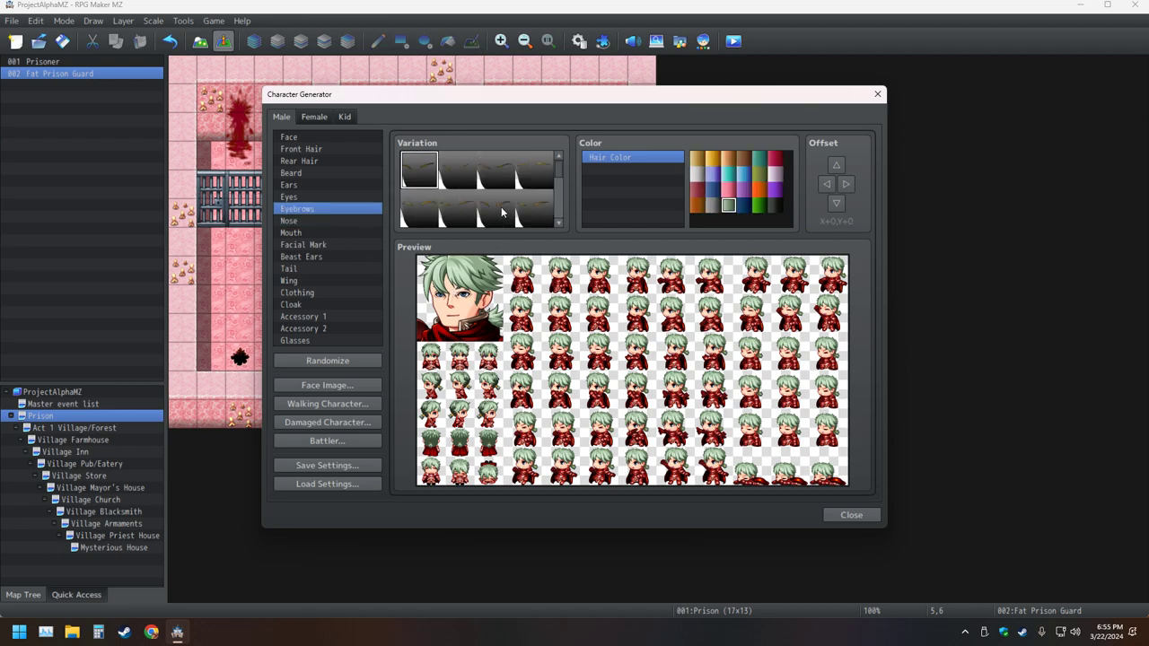
left_click(321, 220)
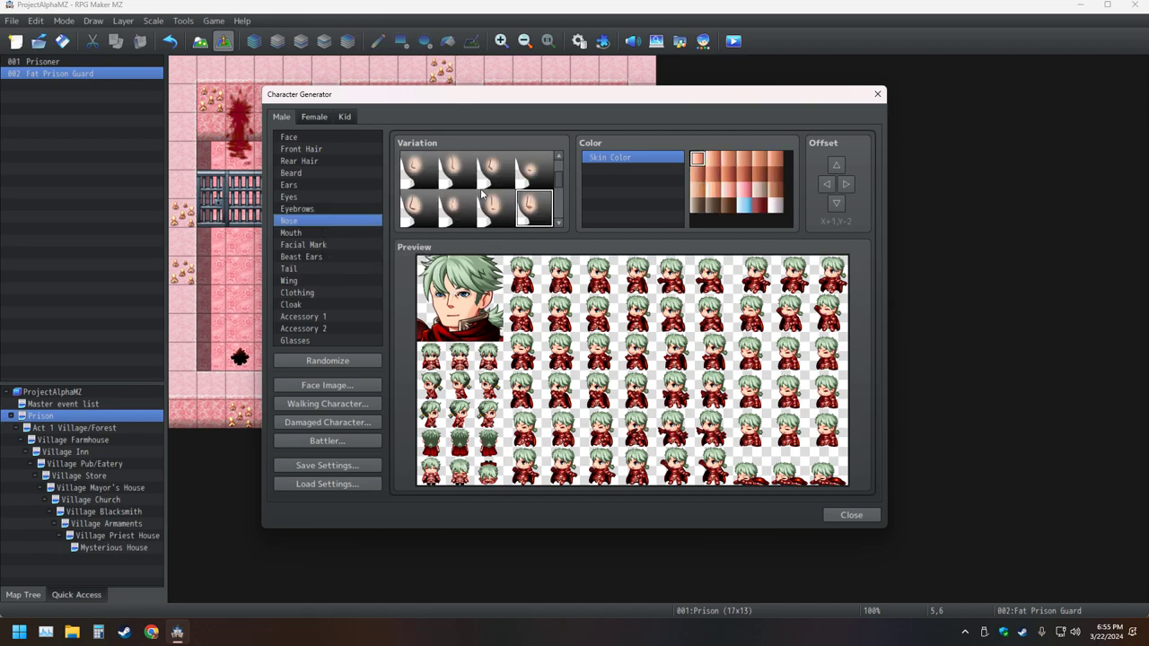
left_click(426, 217)
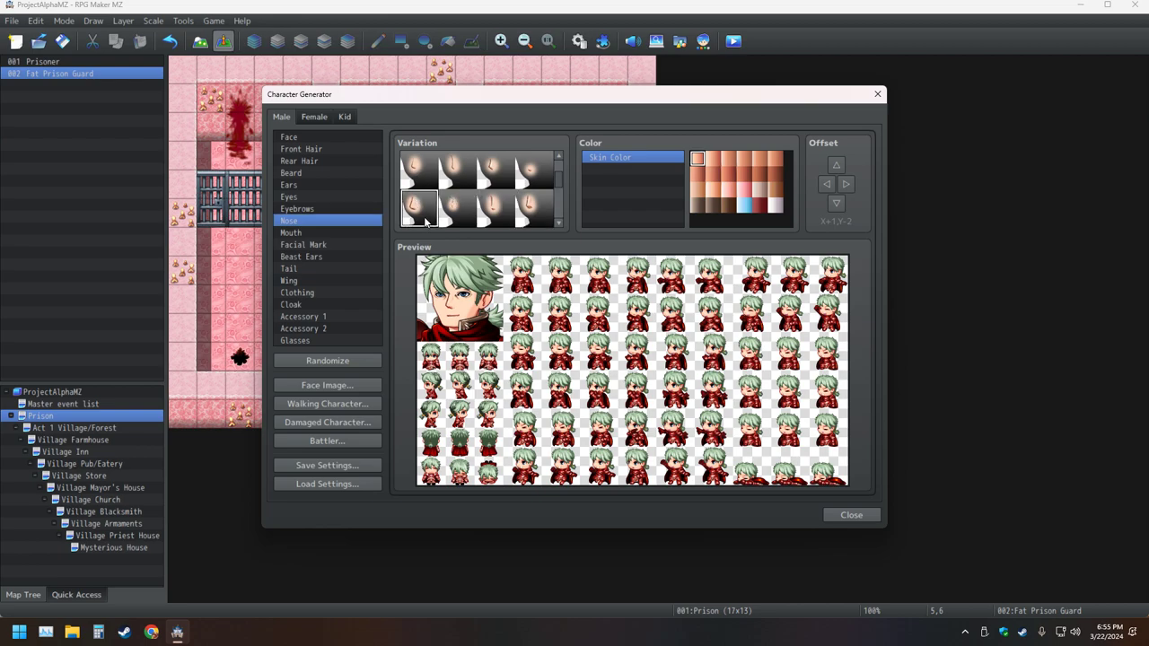
scroll(505, 199, "down", 3)
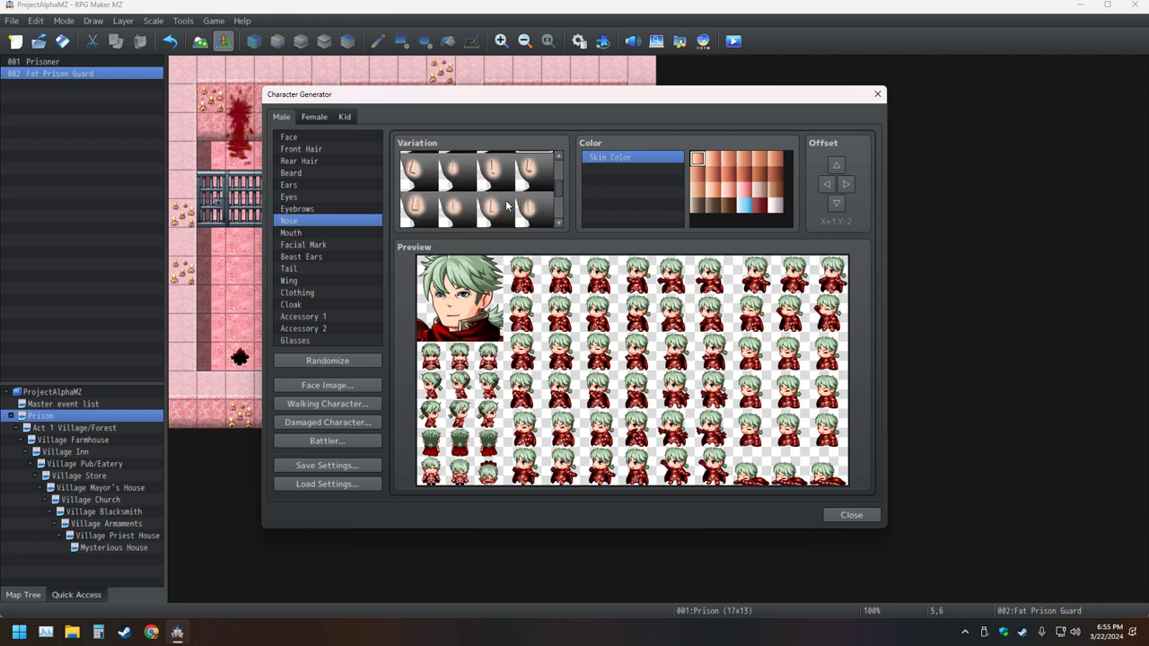
scroll(502, 207, "down", 4)
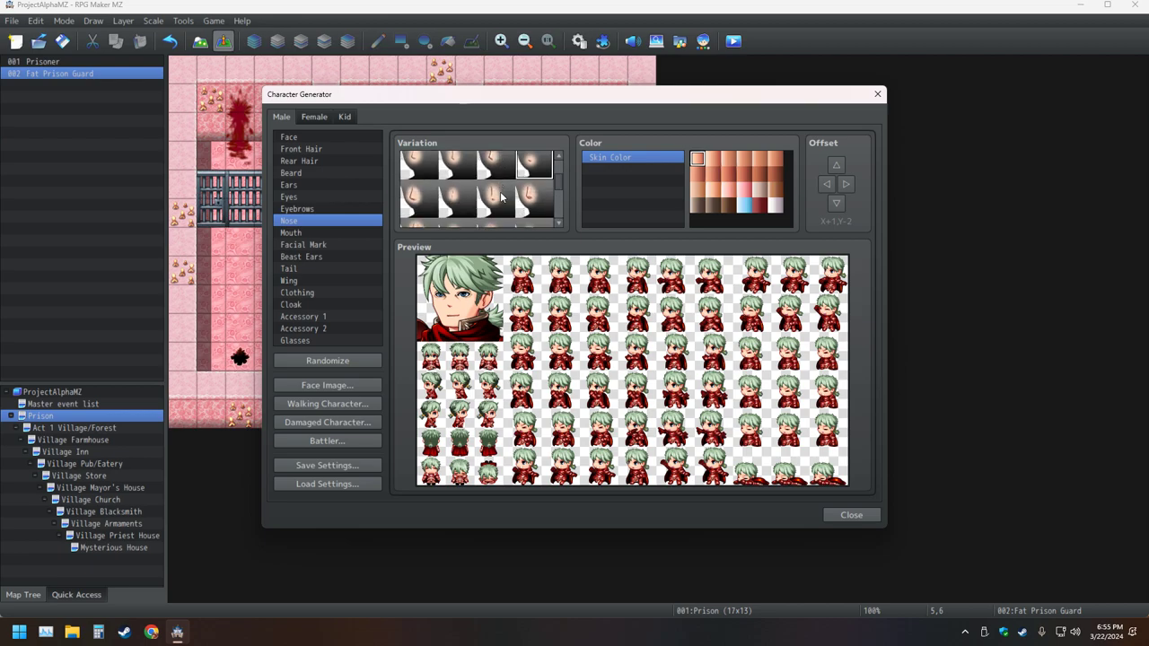
scroll(503, 200, "down", 2)
- Try several noses from the last rows, then choose the small faint nose in the first column near the start of the list
left_click(497, 208)
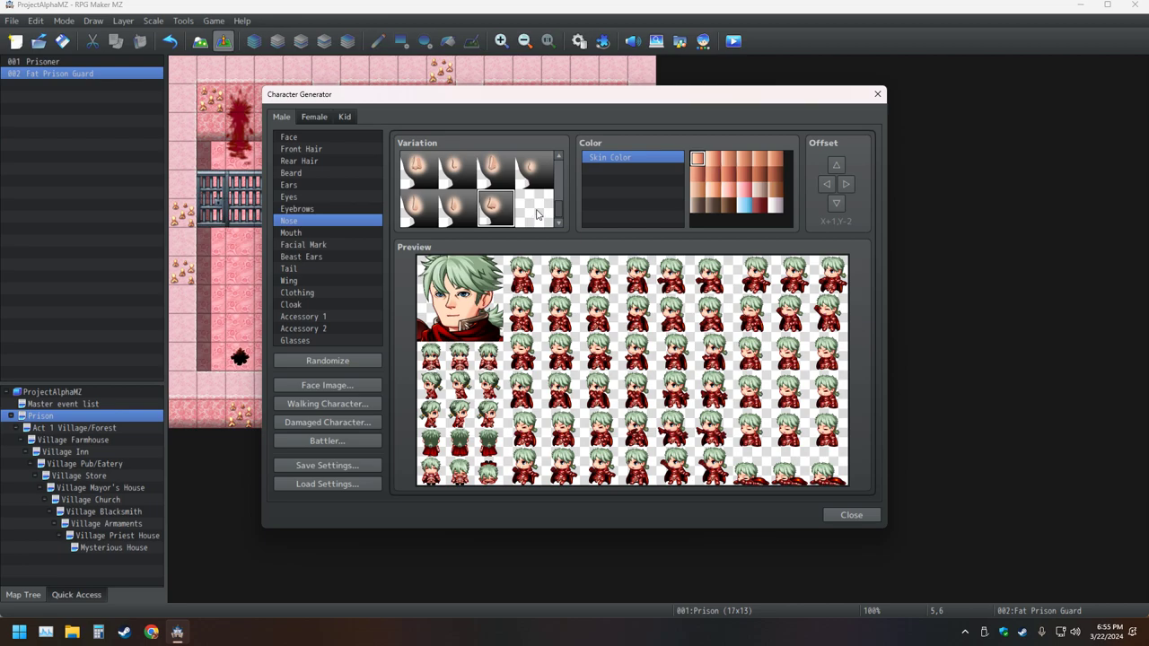
left_click(496, 173)
left_click(409, 176)
scroll(481, 212, "up", 1)
scroll(481, 213, "up", 3)
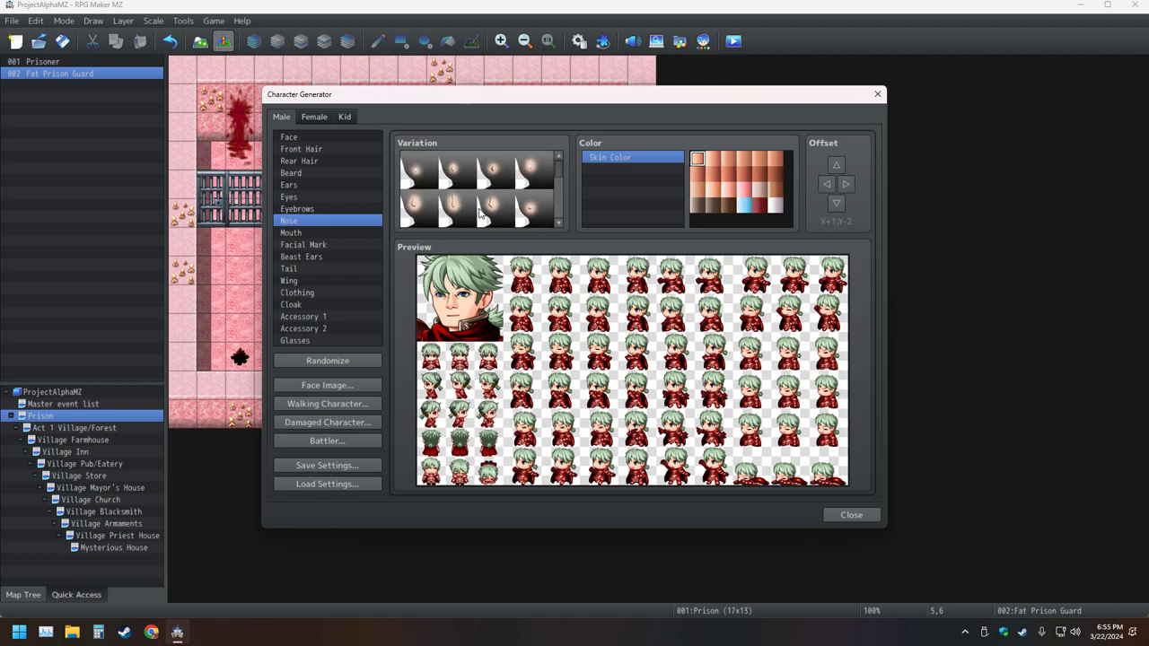
left_click(420, 184)
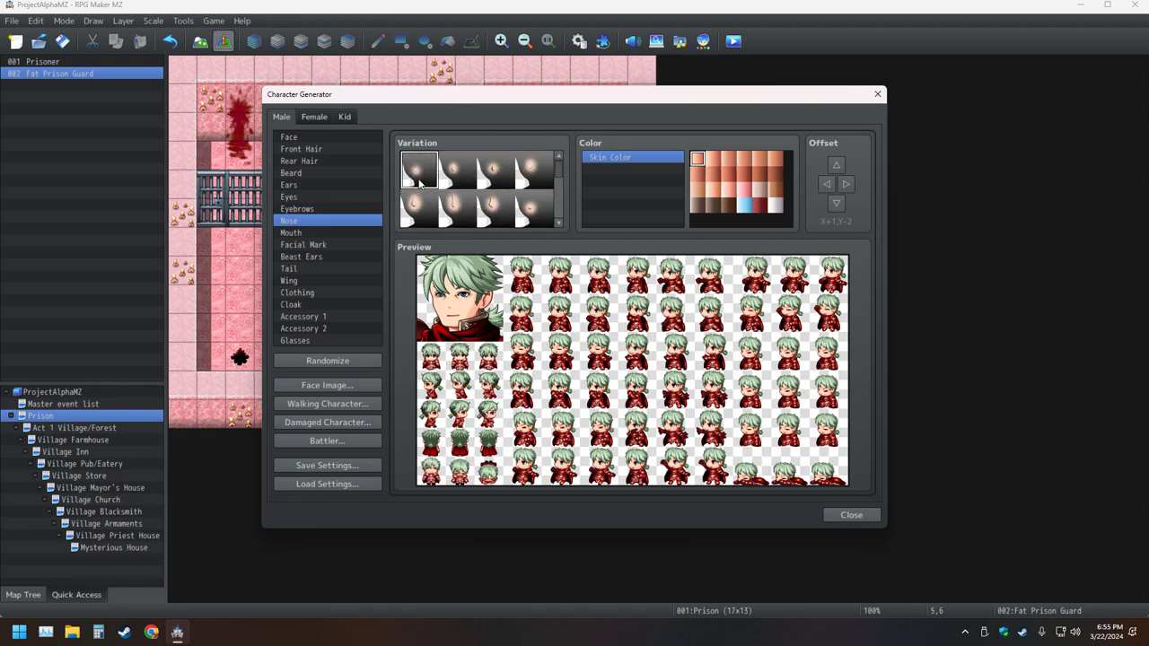
- Try several noses from the upper and lower rows, then choose another nose from the first column for the guard
left_click(465, 182)
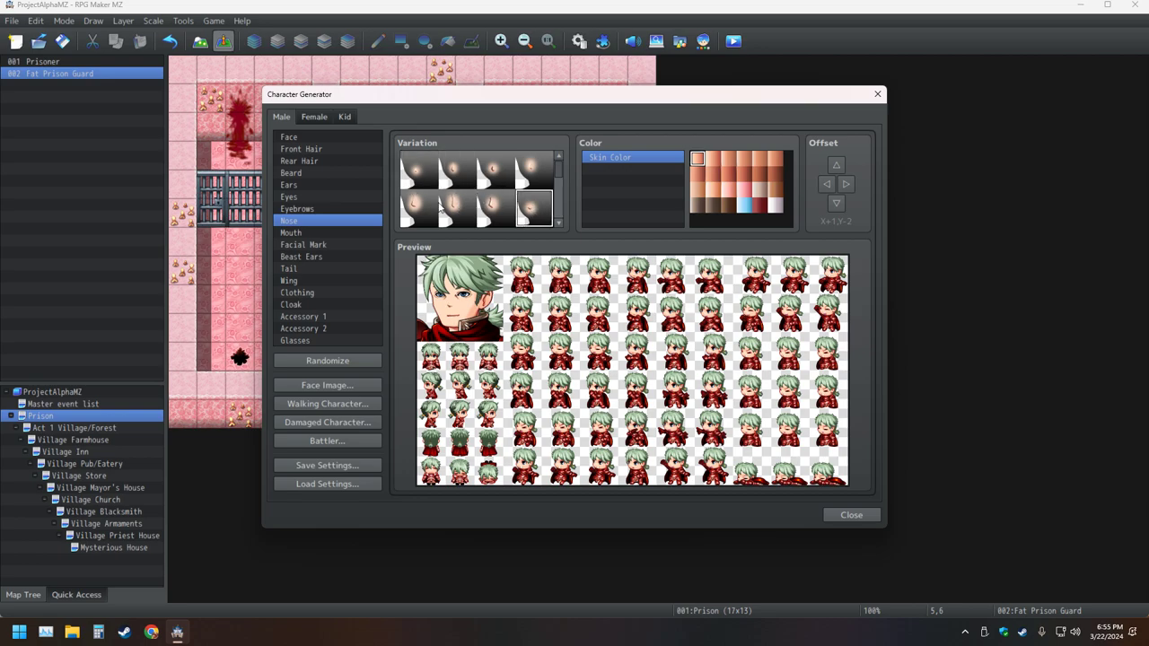
scroll(477, 206, "down", 2)
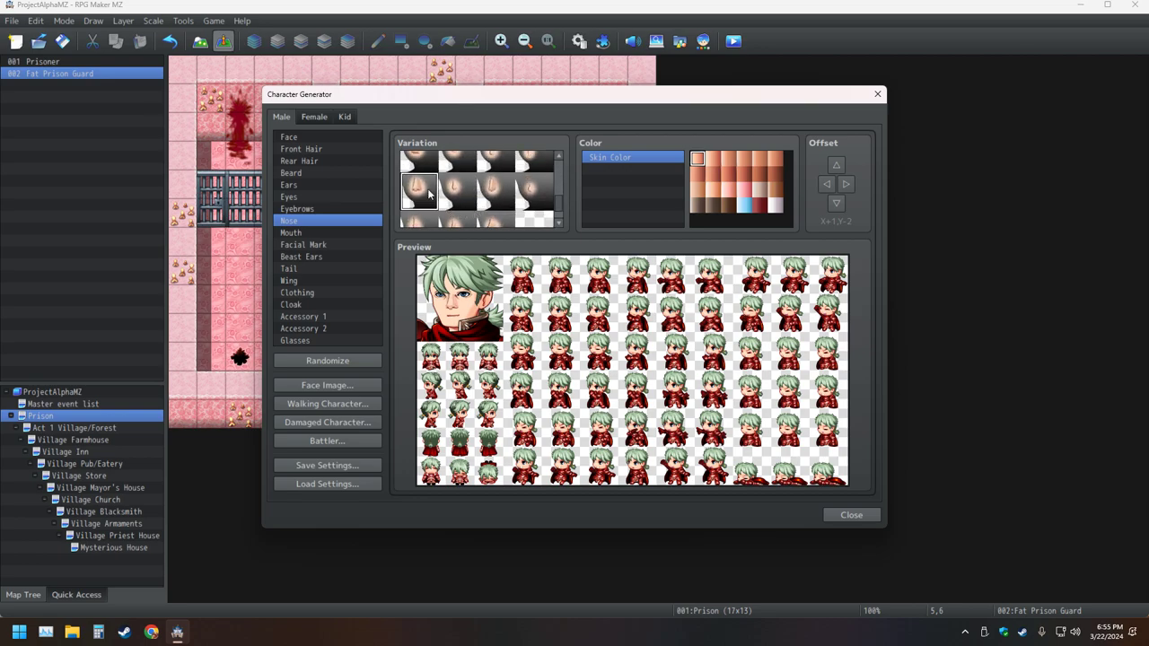
scroll(463, 206, "up", 1)
scroll(457, 205, "up", 1)
left_click(428, 184)
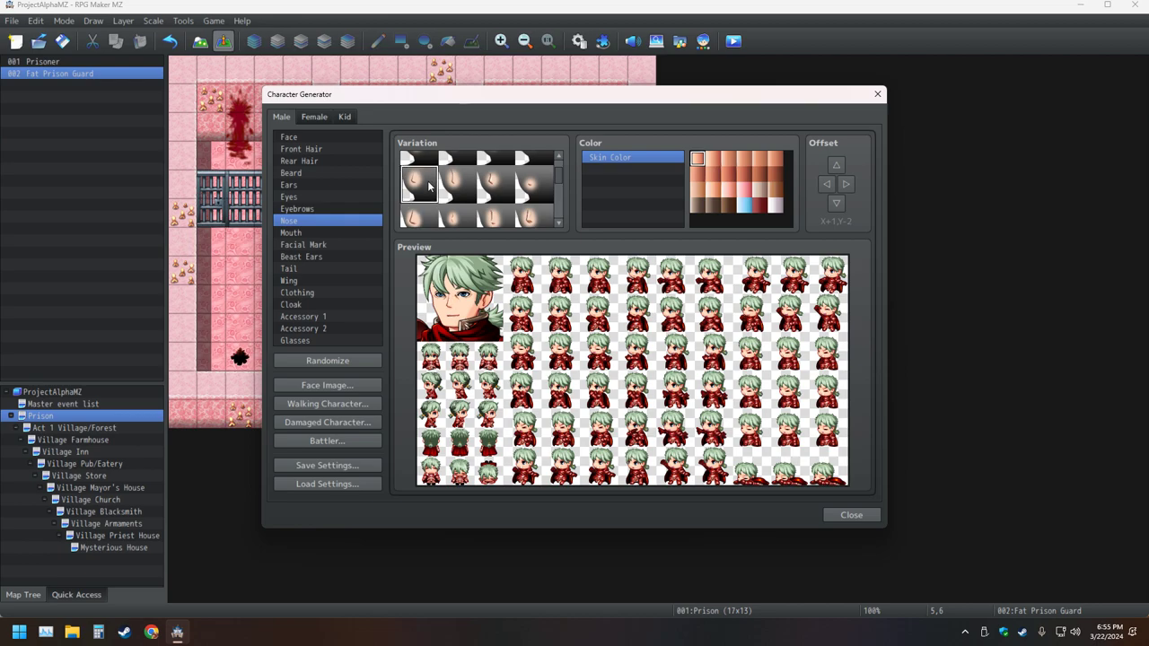
- Browse the mouth variations and try the bared-teeth grin and the milder smile on the guard
left_click(313, 236)
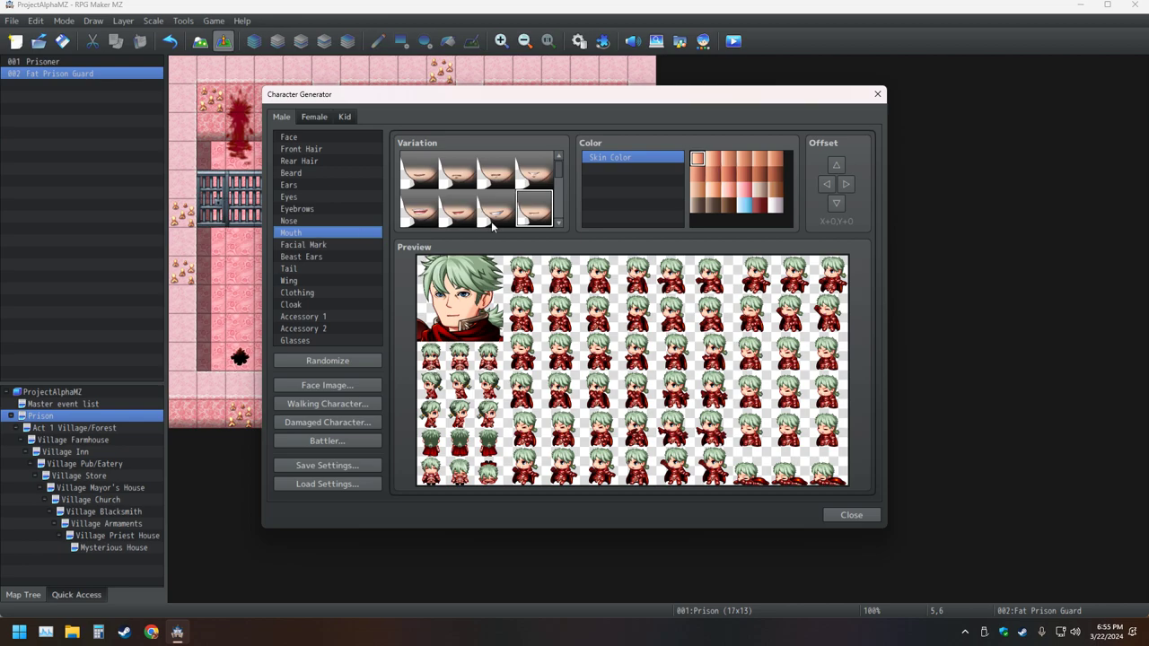
scroll(490, 223, "down", 2)
scroll(491, 222, "down", 2)
scroll(488, 222, "up", 3)
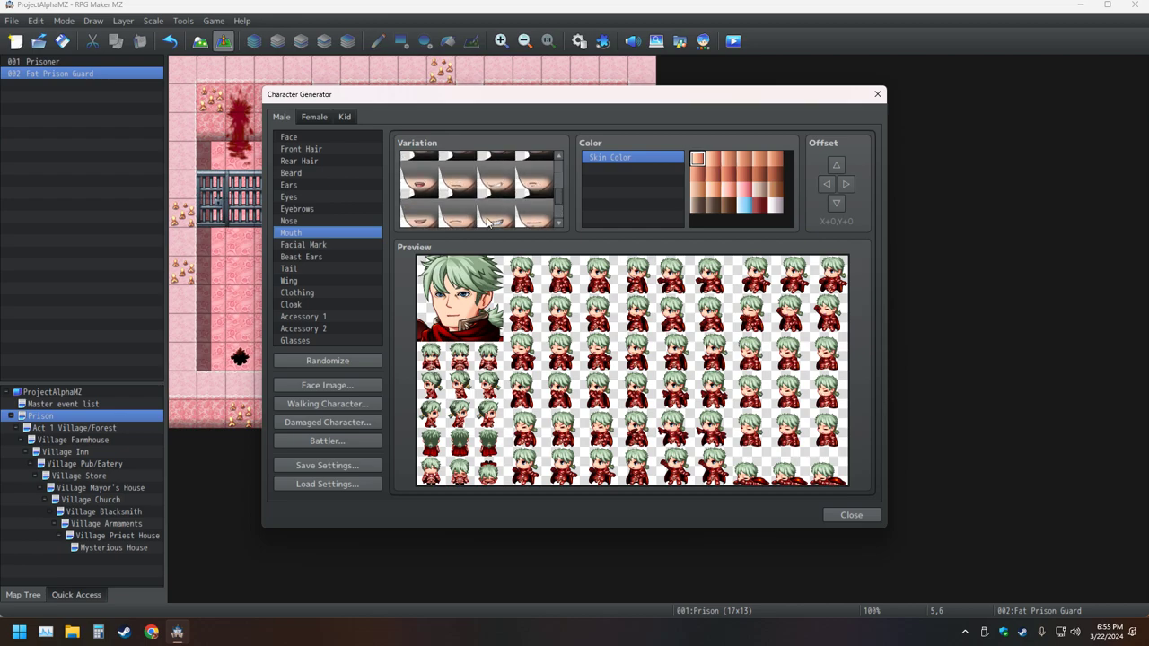
left_click(509, 187)
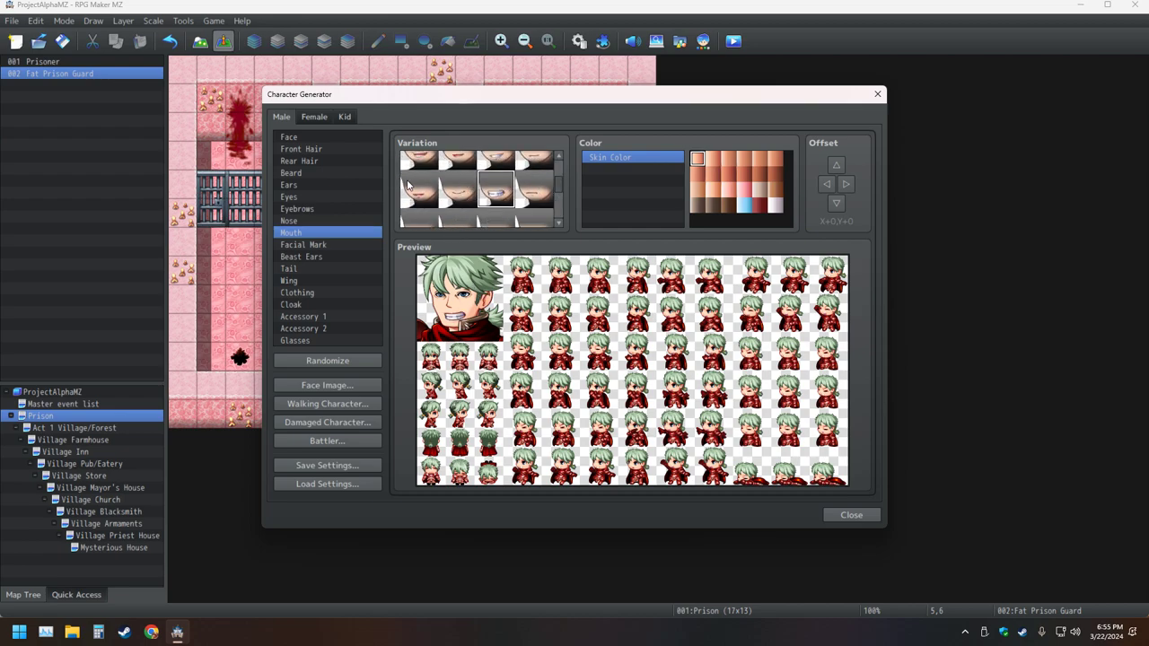
scroll(480, 213, "up", 1)
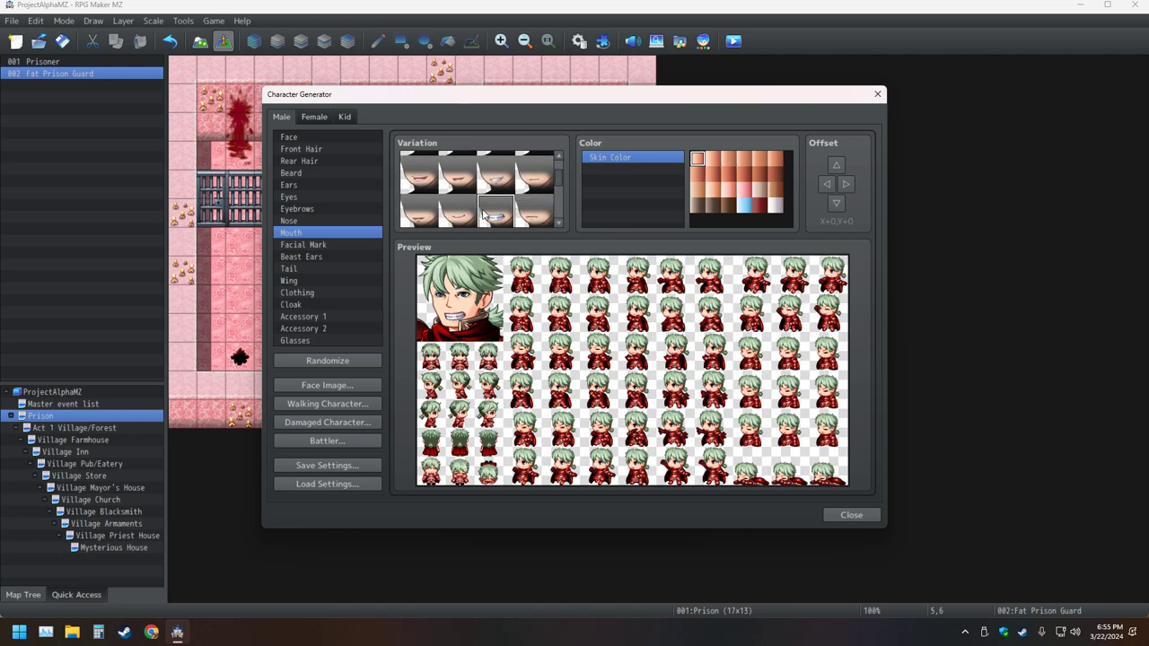
left_click(508, 170)
scroll(496, 189, "down", 1)
scroll(491, 187, "up", 1)
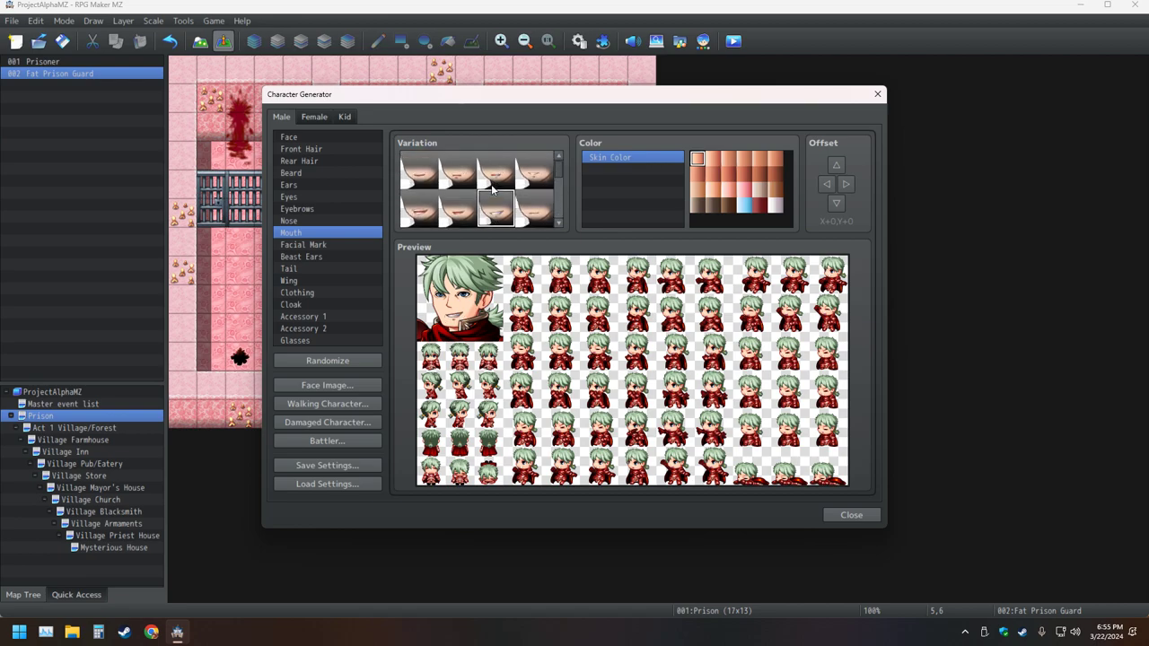
- Try four other mouths from the first two rows of variations on the guard
left_click(535, 208)
left_click(536, 171)
left_click(470, 181)
left_click(422, 171)
scroll(442, 183, "down", 5)
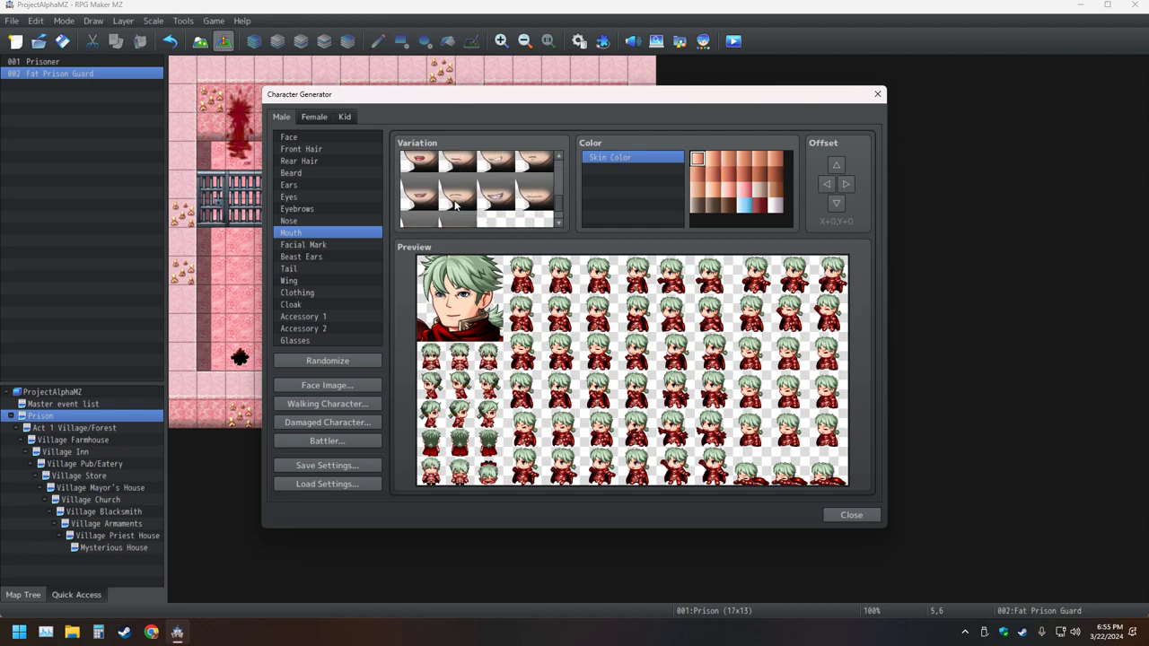
- Compare the mouths in the last two rows, then choose the closed, downturned one in the second column of the second-to-last row
left_click(466, 178)
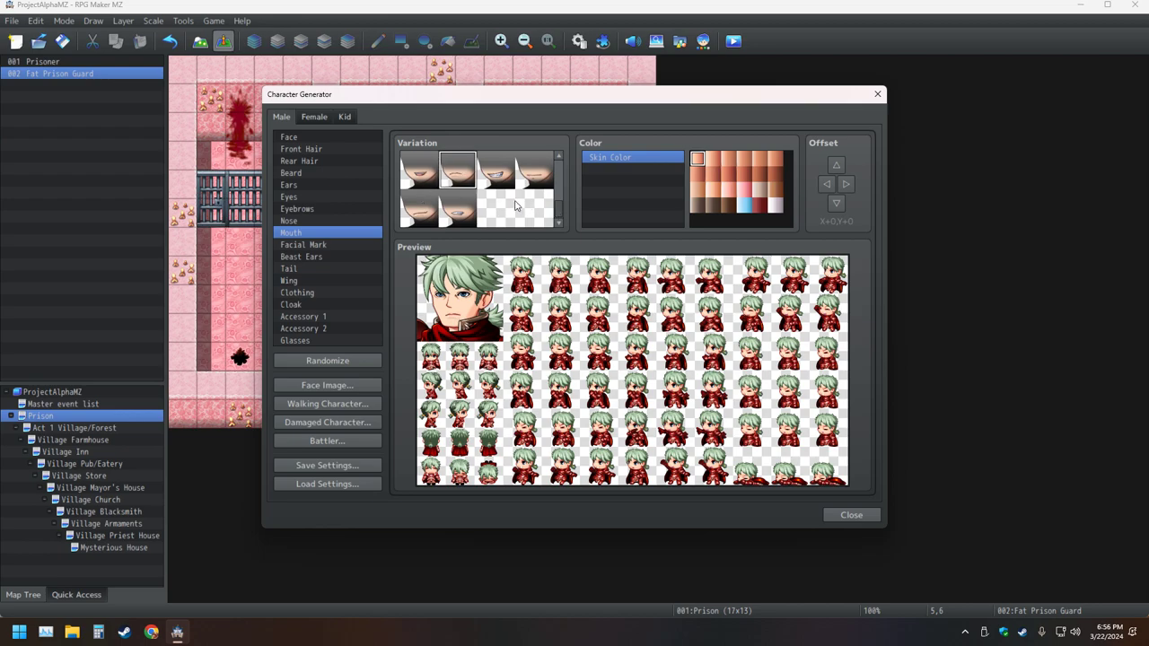
left_click(464, 214)
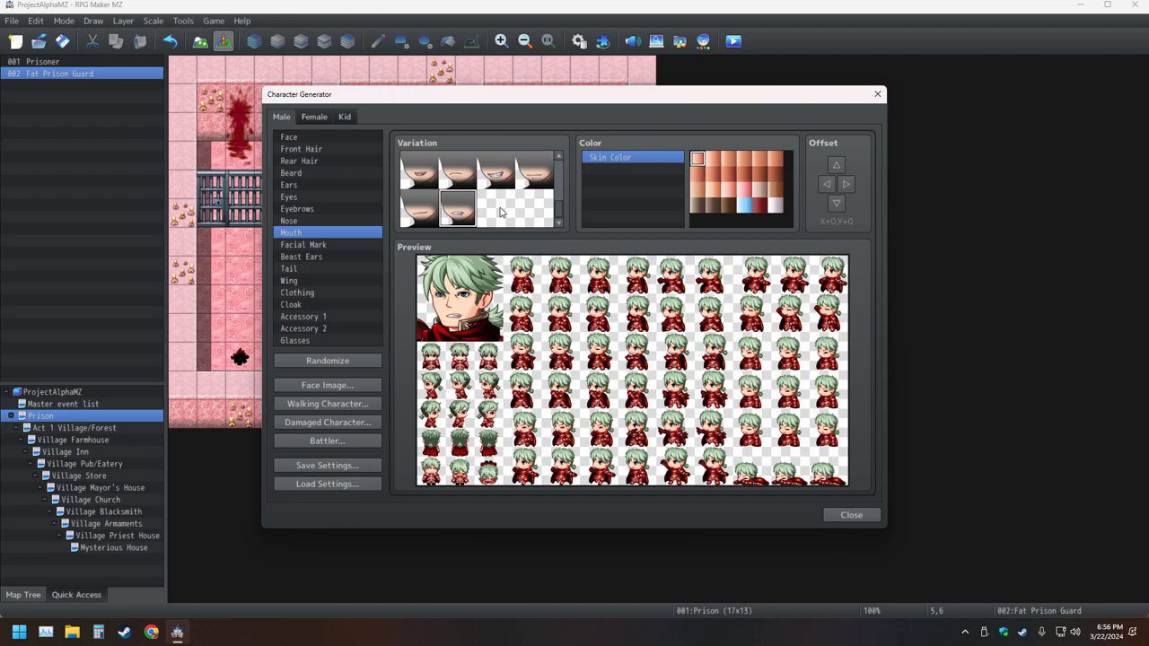
left_click(428, 206)
scroll(498, 204, "down", 1)
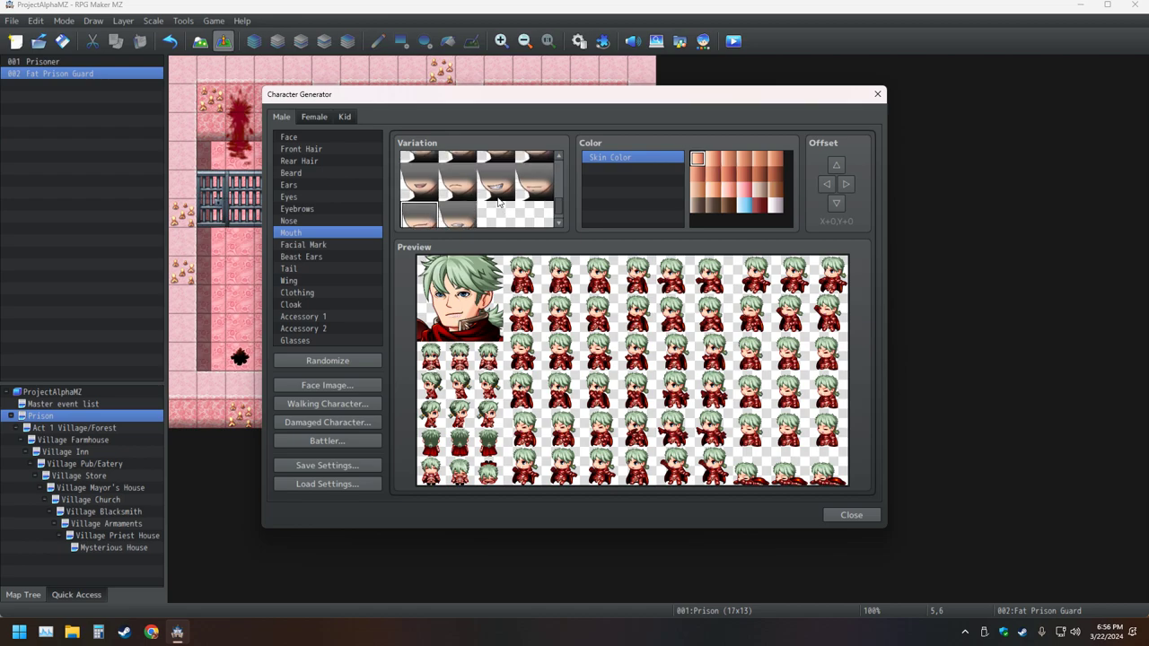
left_click(430, 189)
left_click(463, 188)
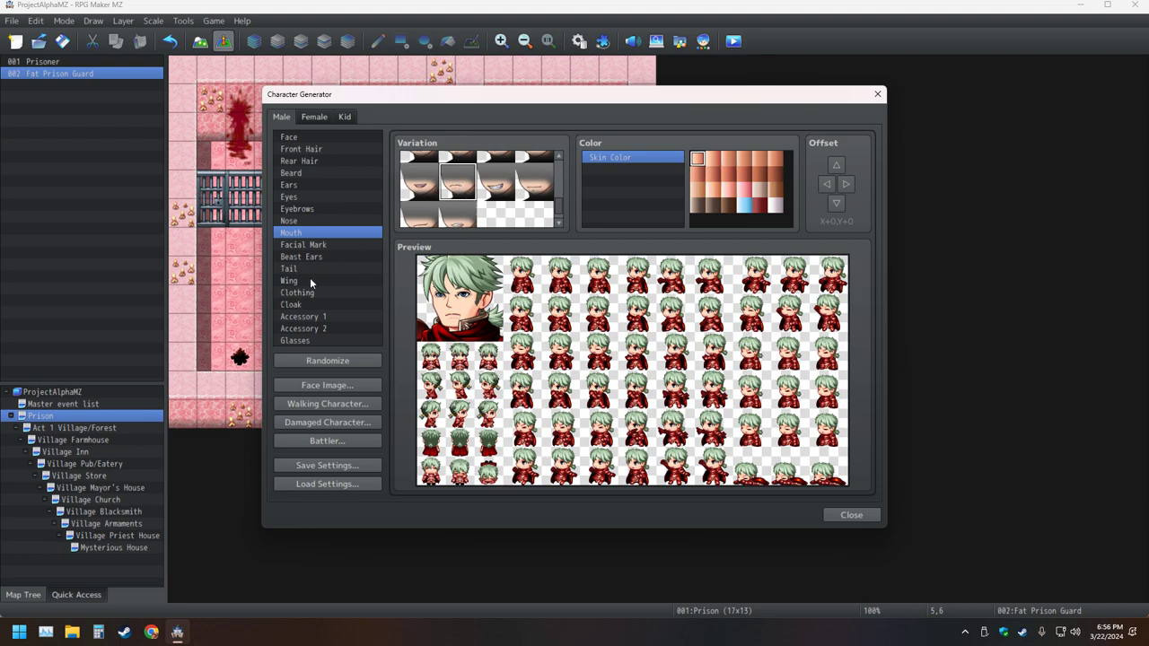
- View the facial marks and try several on the guard, including the multicoloured face paint
left_click(300, 246)
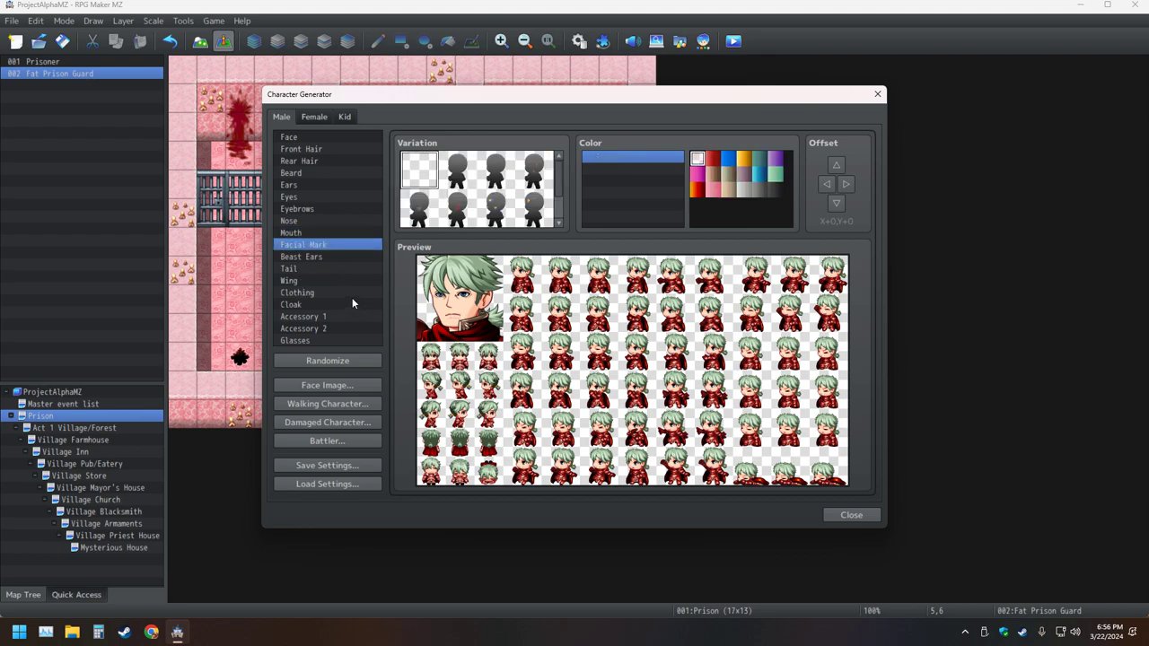
left_click(533, 201)
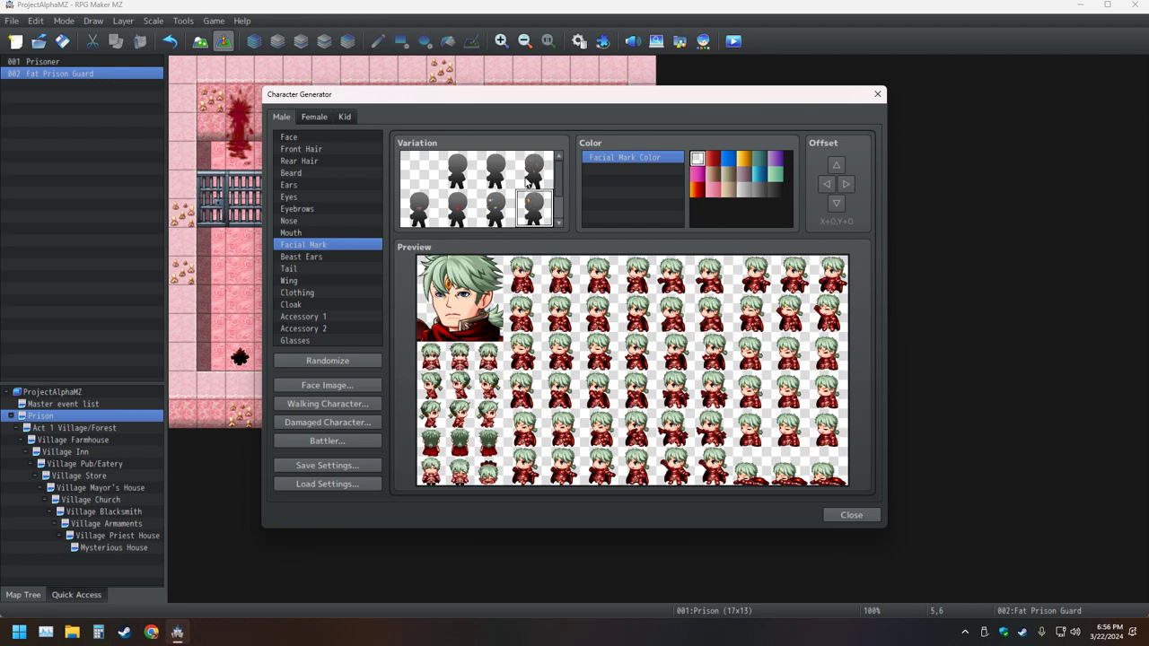
scroll(528, 184, "down", 1)
left_click(419, 208)
left_click(424, 169)
left_click(452, 184)
left_click(519, 183)
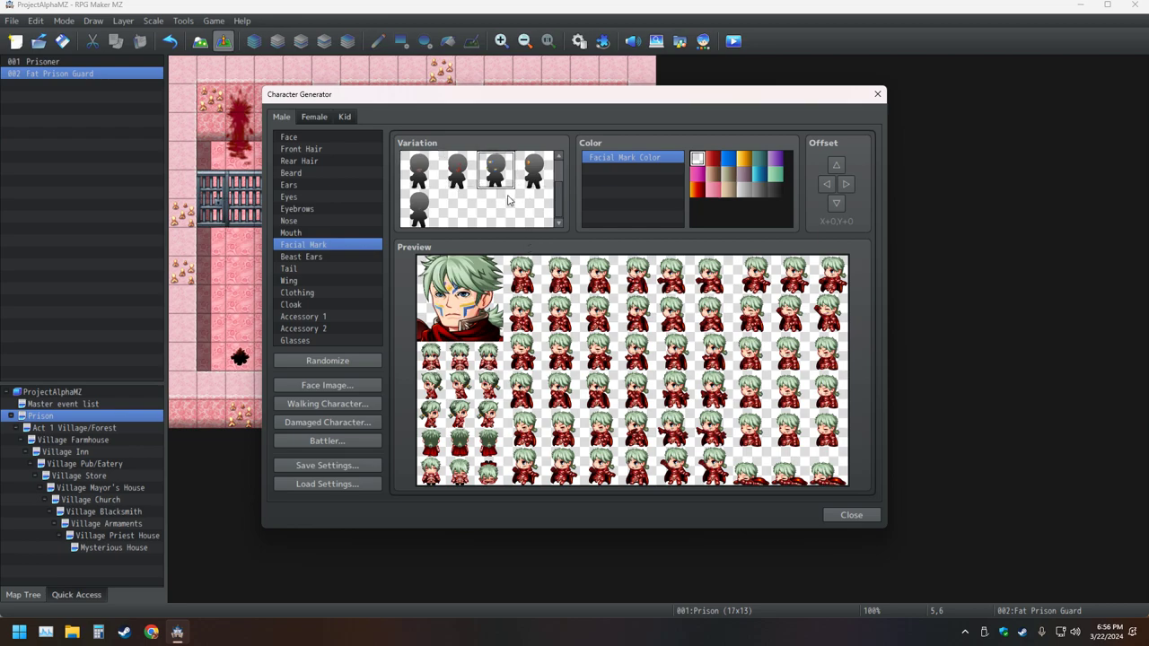
- Try the cheek scar, then choose the facial mark in the third column of the first row
scroll(520, 183, "up", 1)
left_click(530, 184)
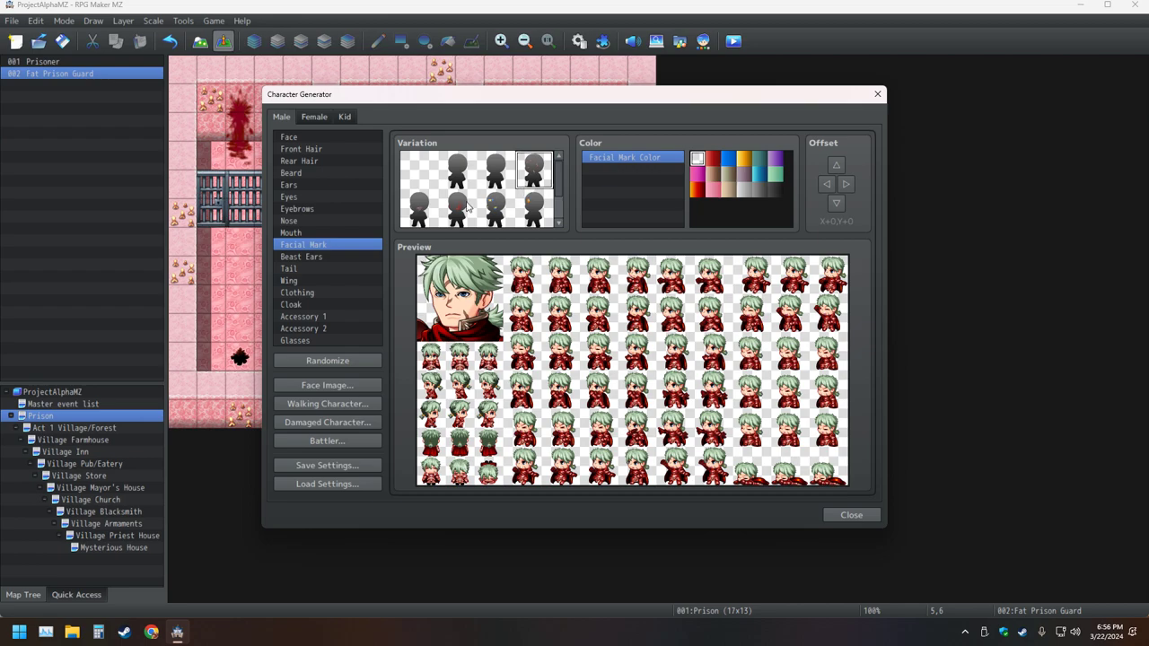
left_click(495, 179)
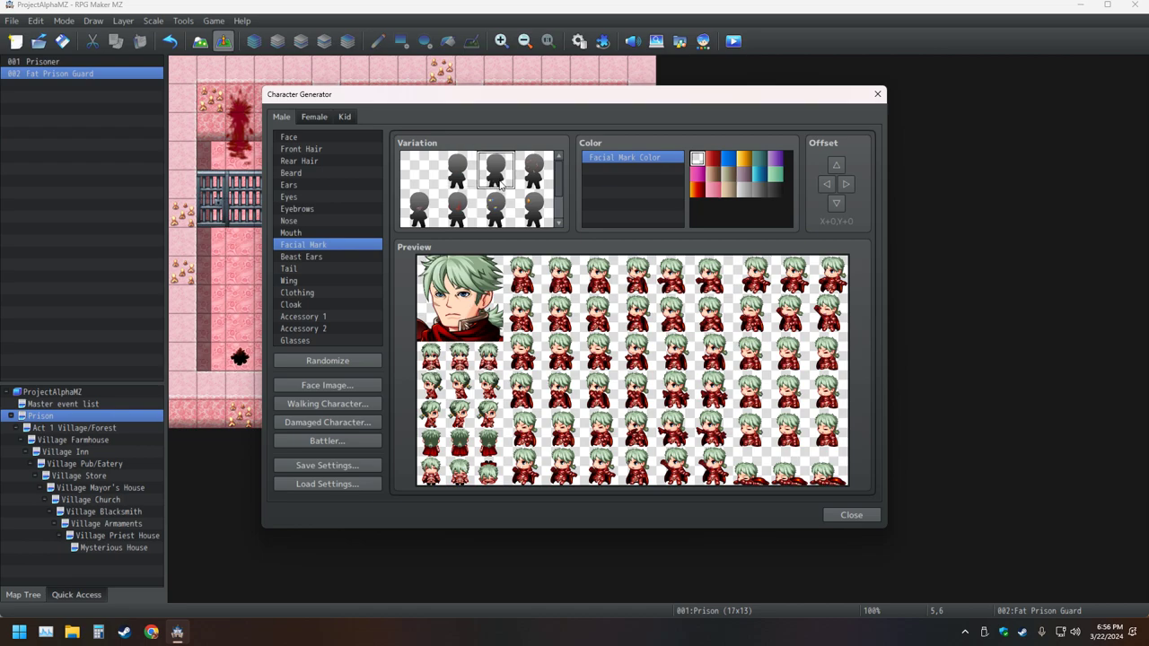
- Try each of the beast ear variations on the guard, then return to the blank variation
left_click(318, 256)
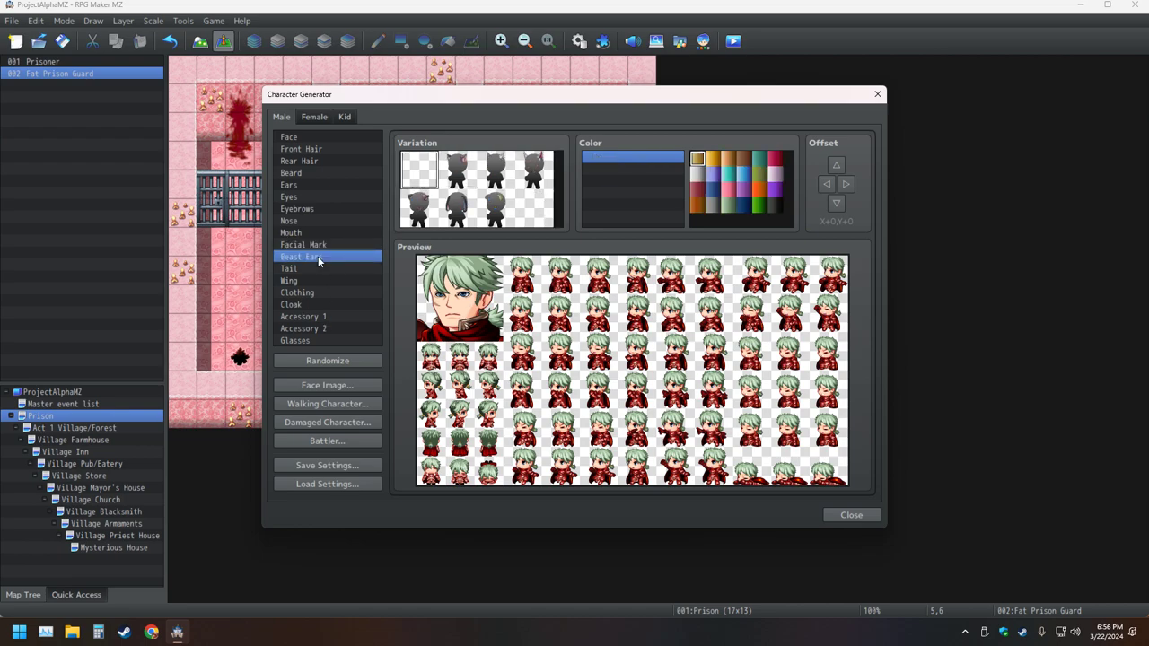
left_click(503, 214)
left_click(443, 215)
left_click(413, 213)
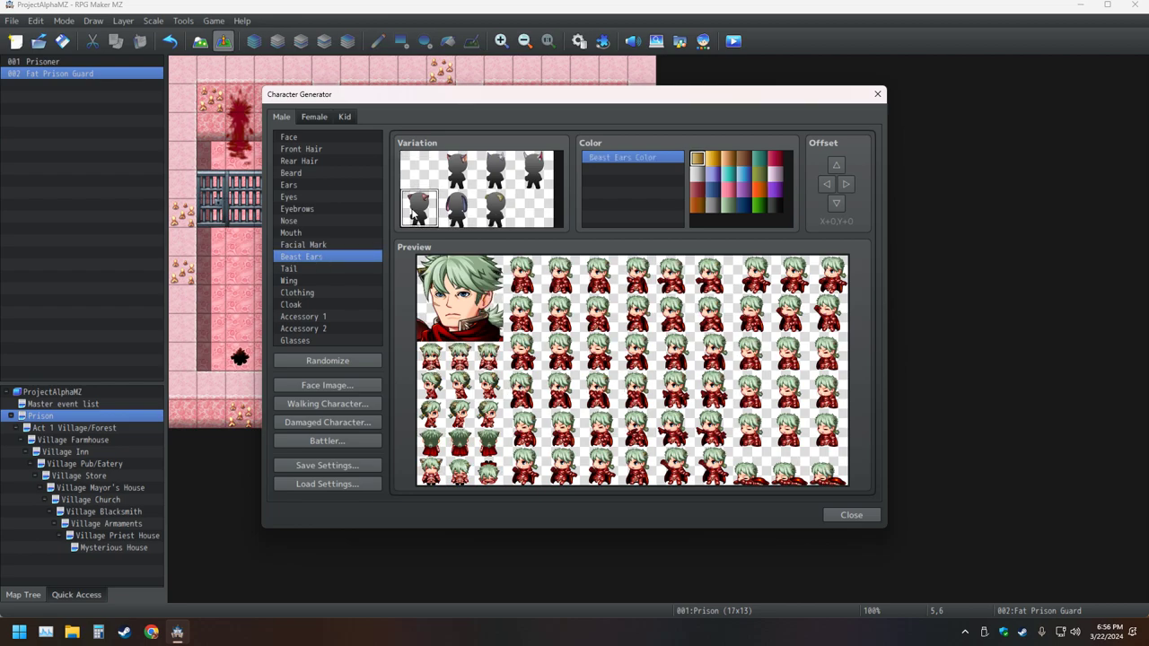
left_click(490, 169)
left_click(535, 178)
left_click(456, 177)
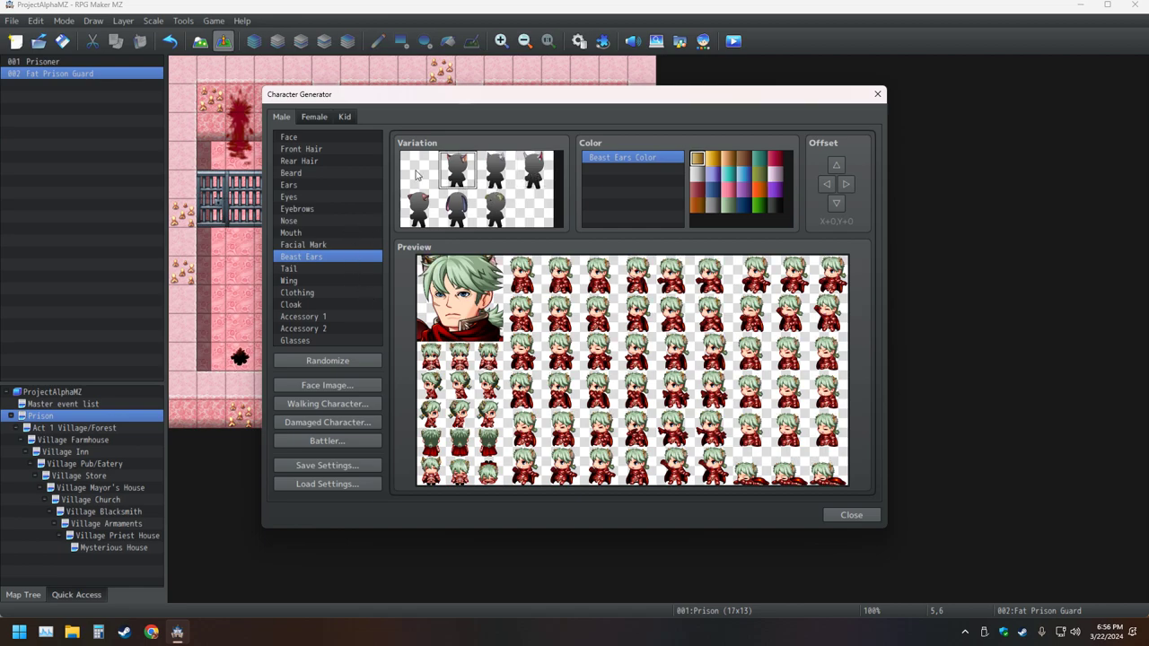
left_click(495, 207)
left_click(428, 166)
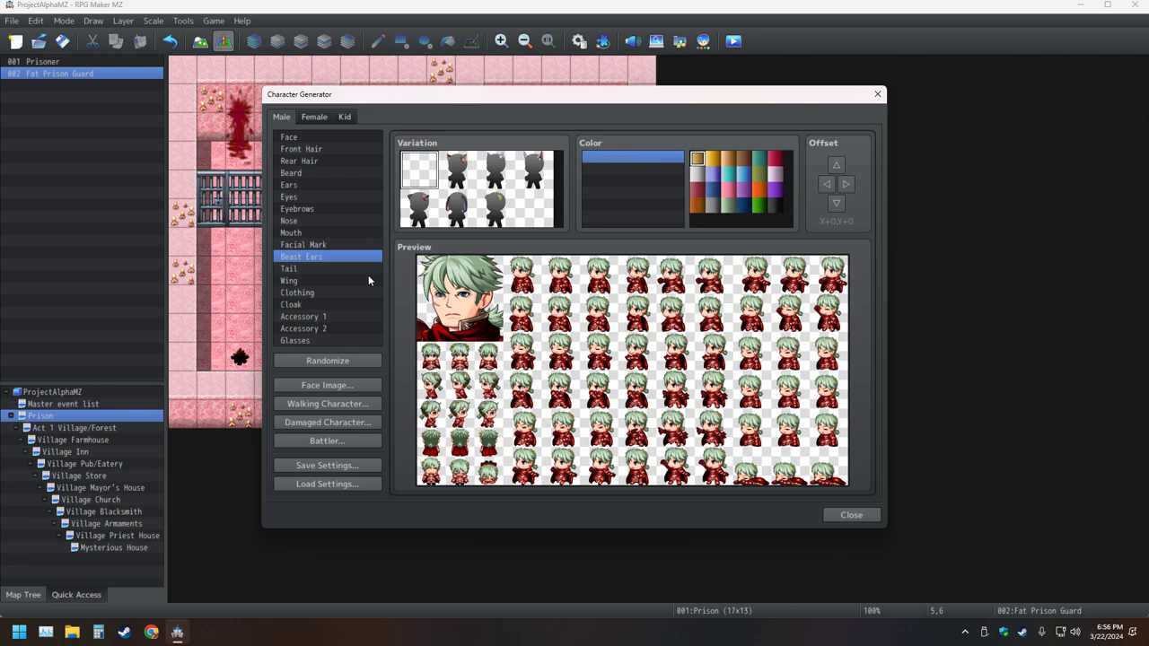
- Try the scarfed outfit, then dress the guard in the armour in the second column of the second-to-last clothing row
left_click(329, 292)
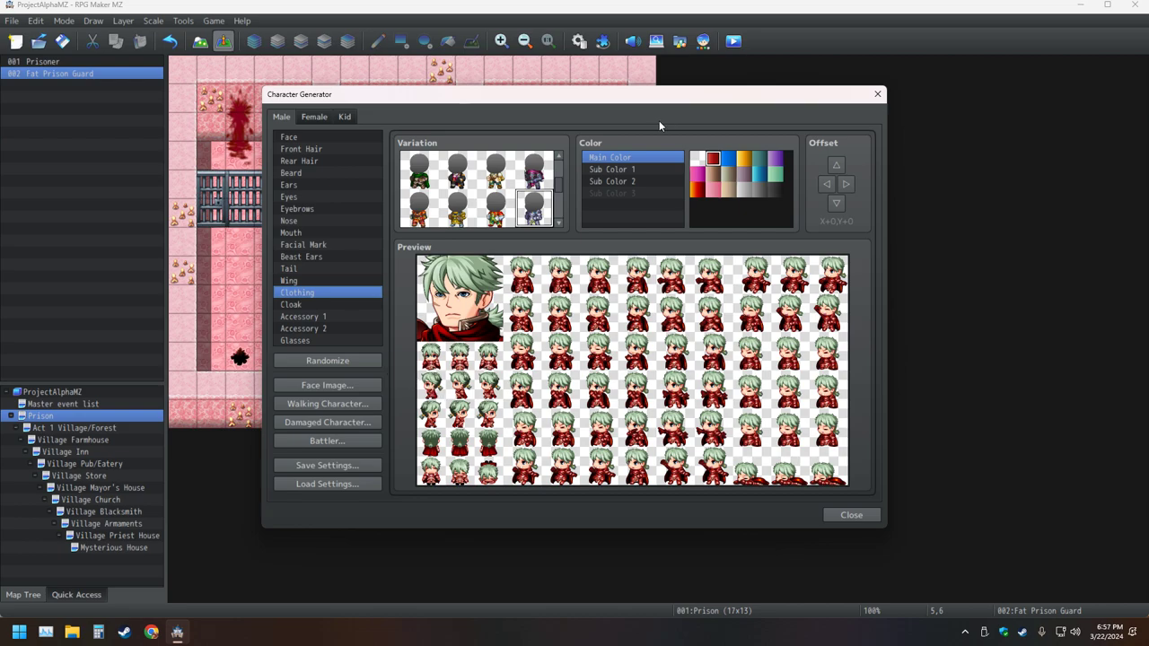
left_click(536, 176)
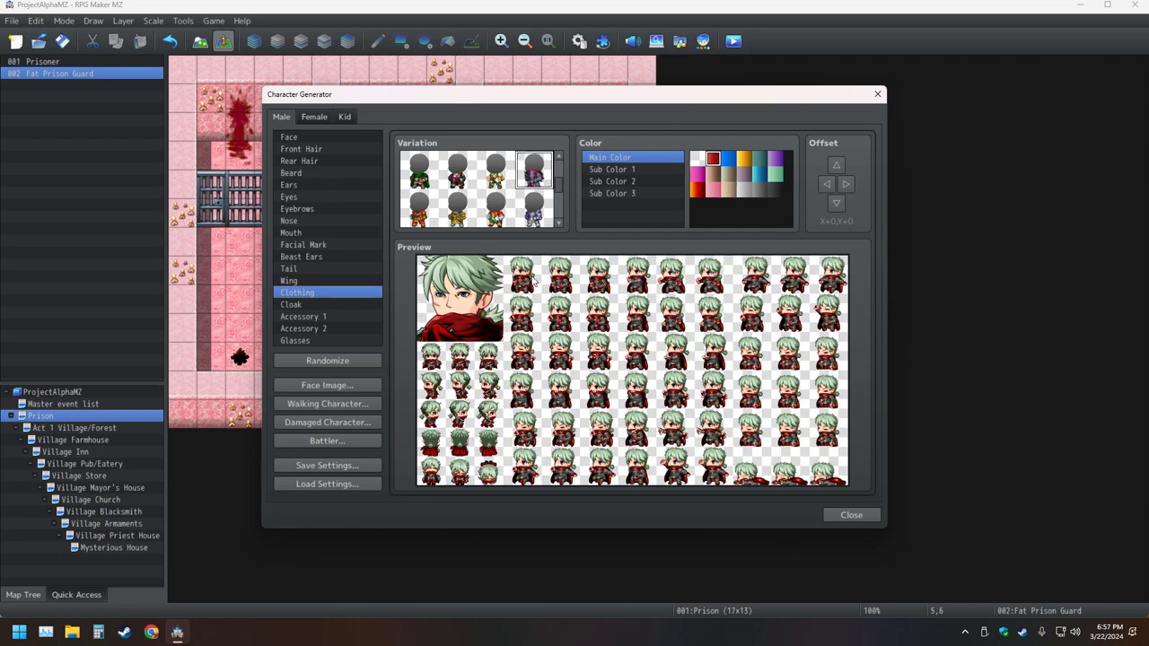
scroll(476, 193, "down", 4)
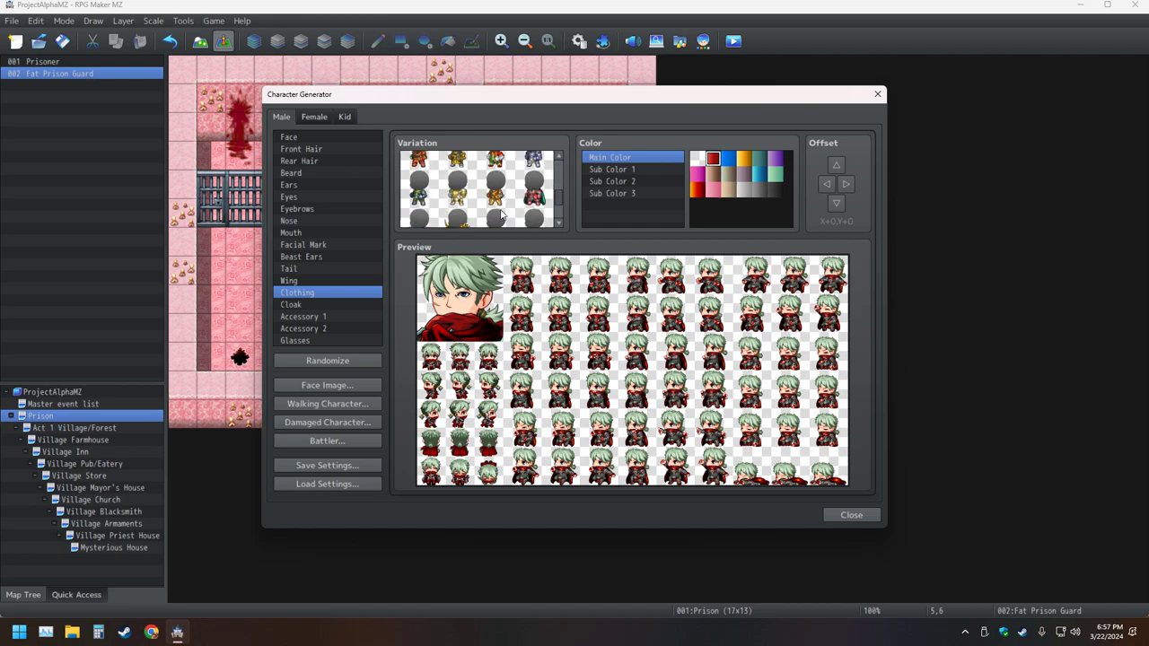
left_click(466, 184)
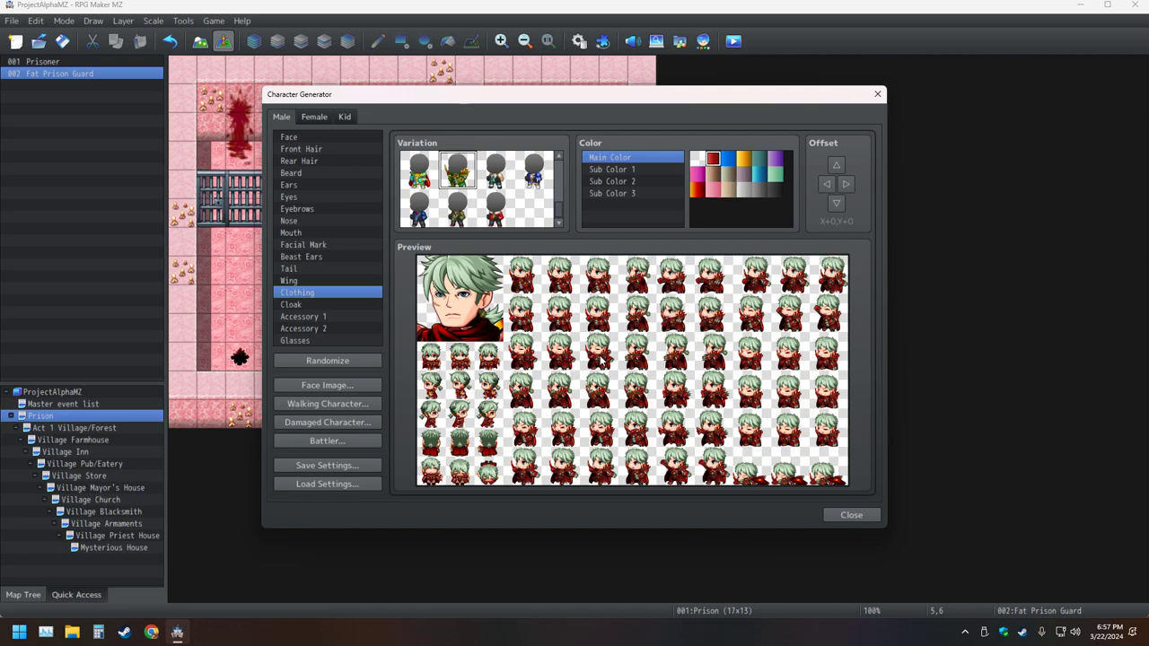
- Set the armour's Main Color to golden yellow and check its Sub Color 1 and Sub Color 3 settings
left_click(744, 159)
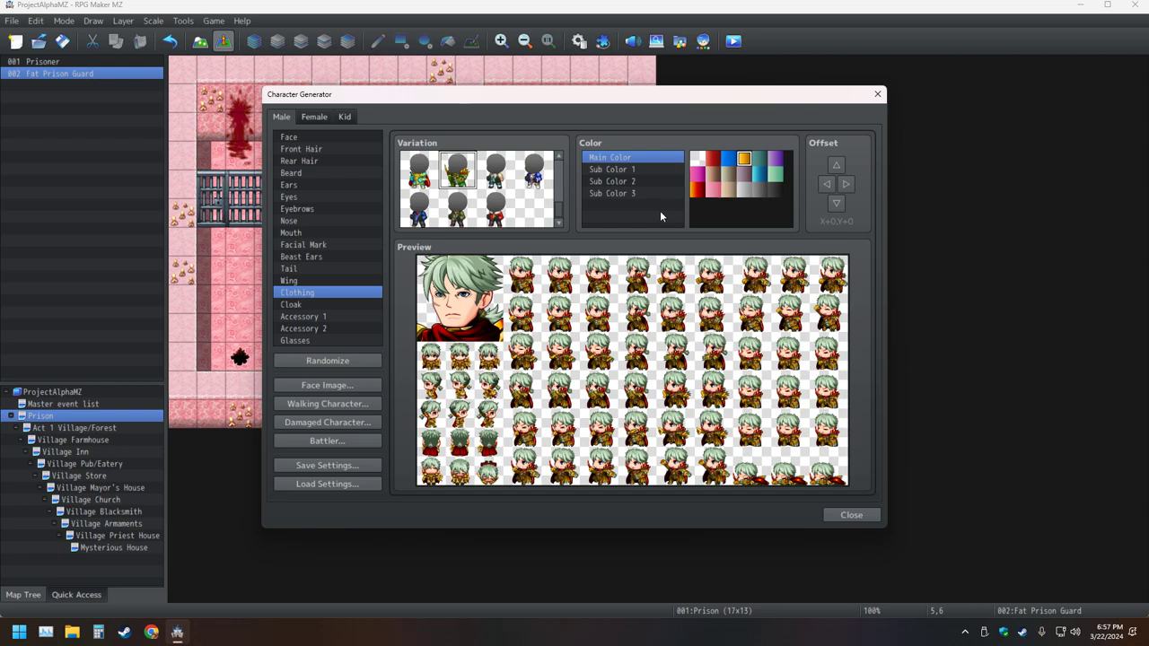
left_click(636, 168)
left_click(634, 191)
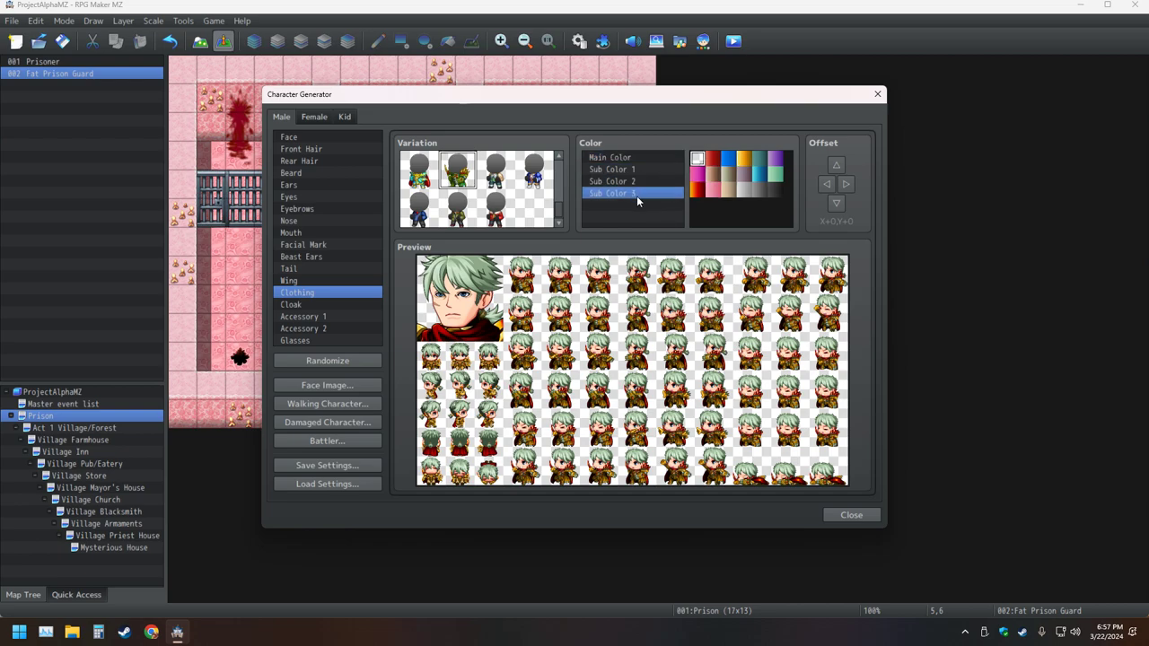
left_click(637, 170)
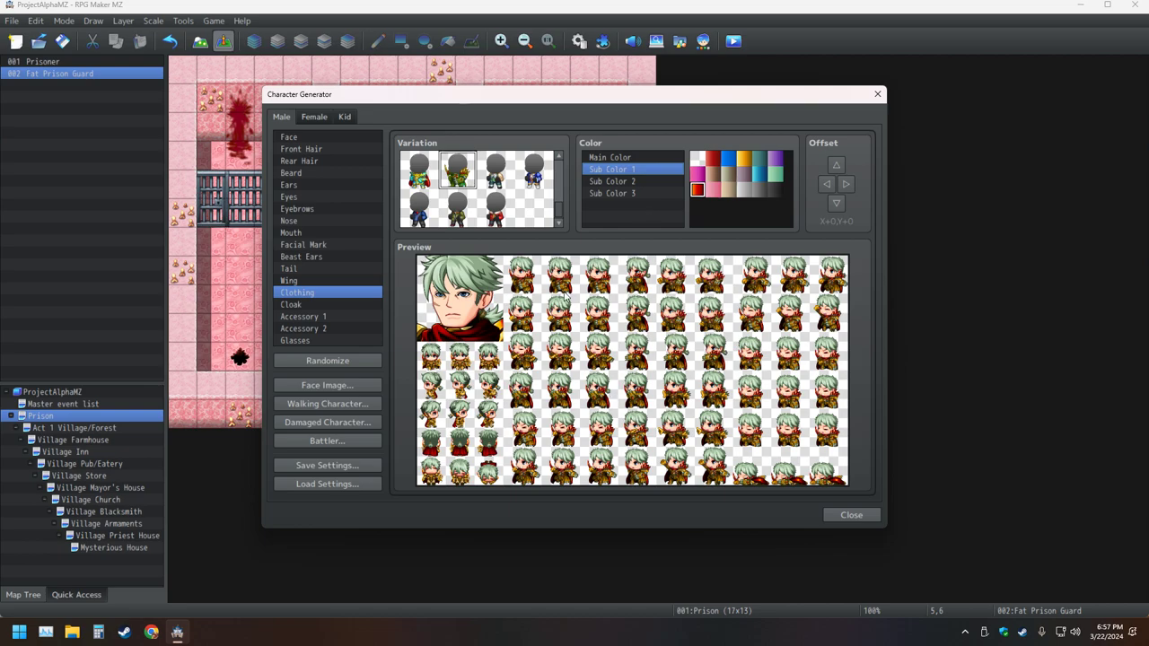
- Compare the four cloak variations on the guard and choose the one in the second row
left_click(341, 304)
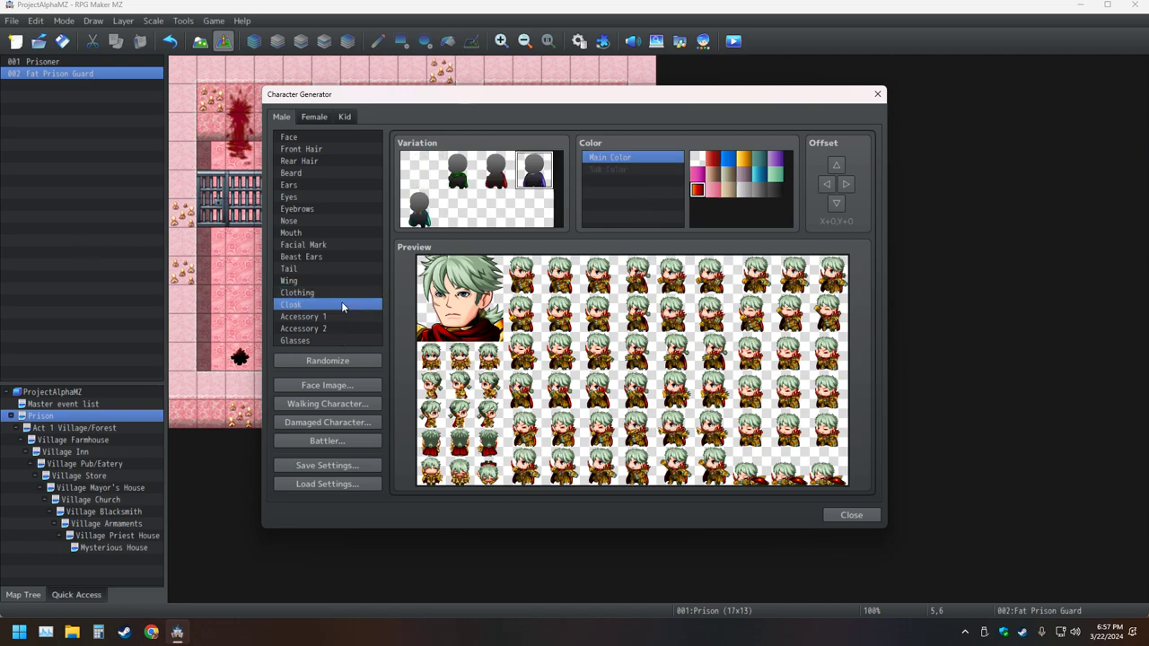
left_click(468, 179)
left_click(419, 214)
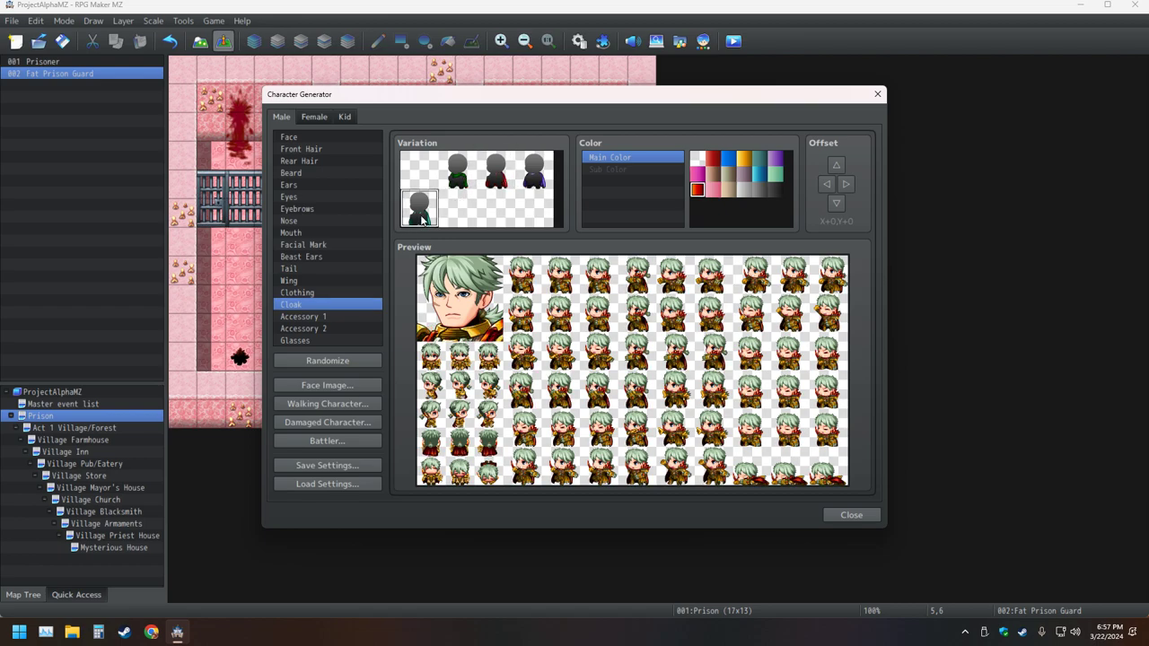
left_click(510, 184)
left_click(535, 184)
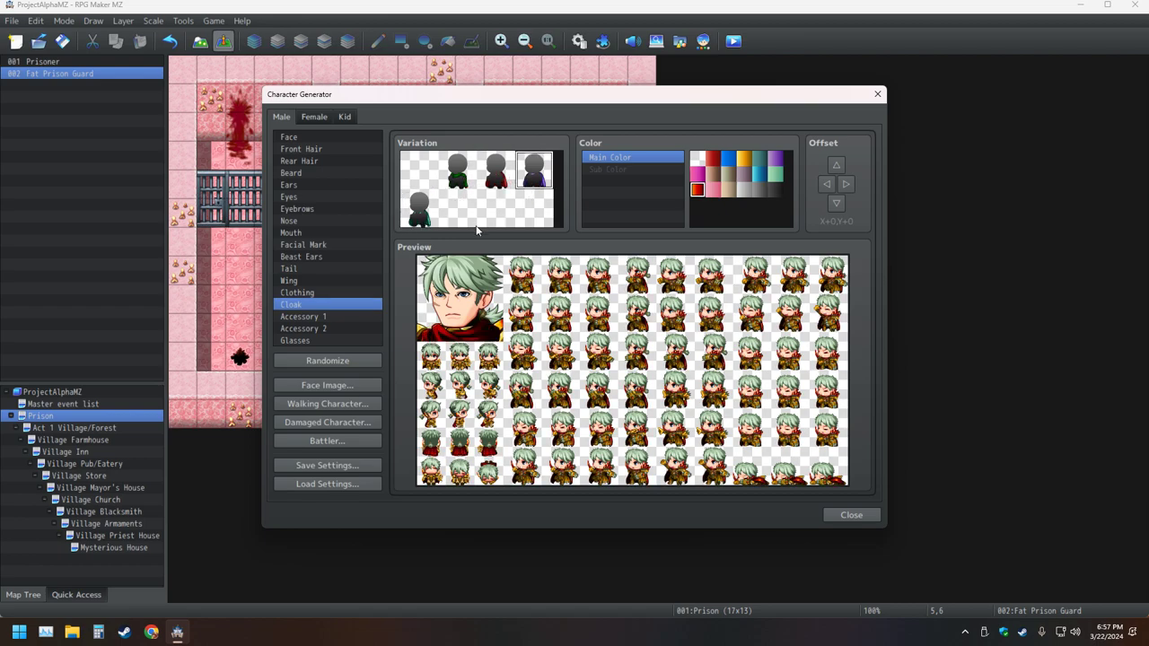
left_click(425, 222)
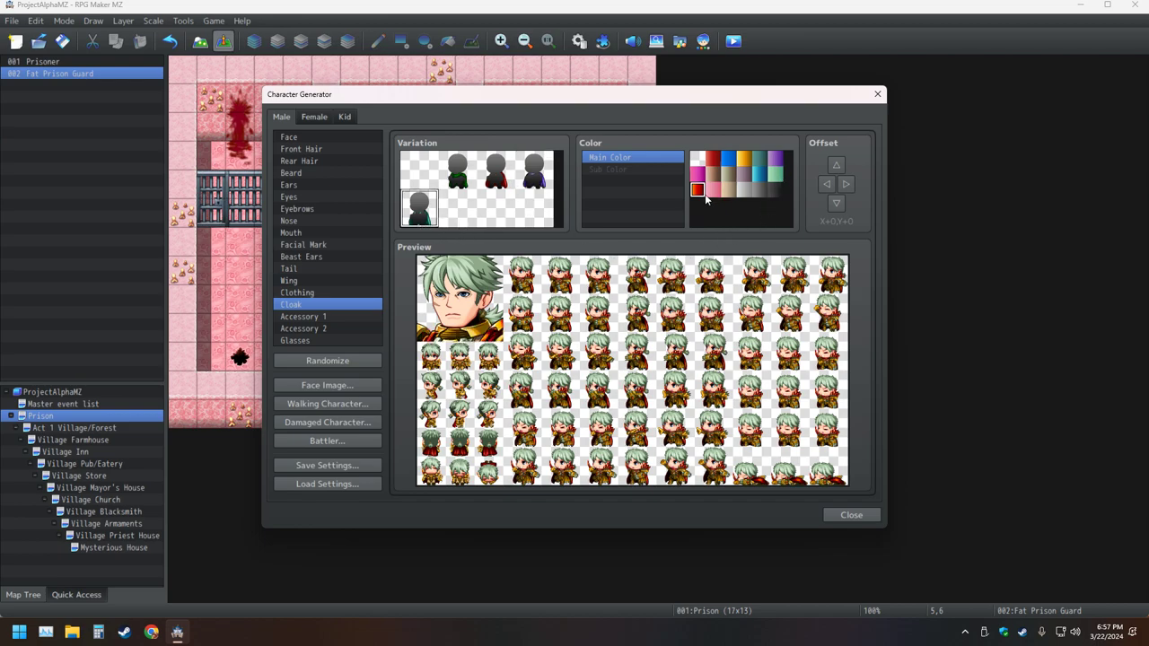
- Try other Main Color swatches on the cloak, including the greyish one, then set it to black
left_click(715, 174)
left_click(744, 173)
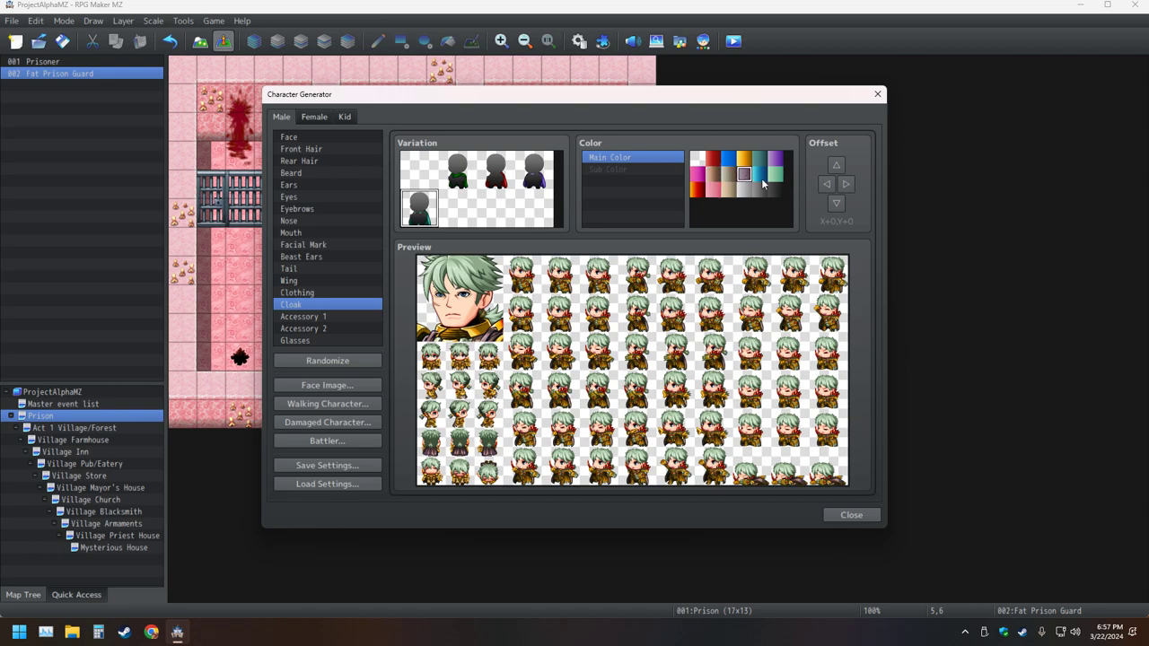
left_click(774, 191)
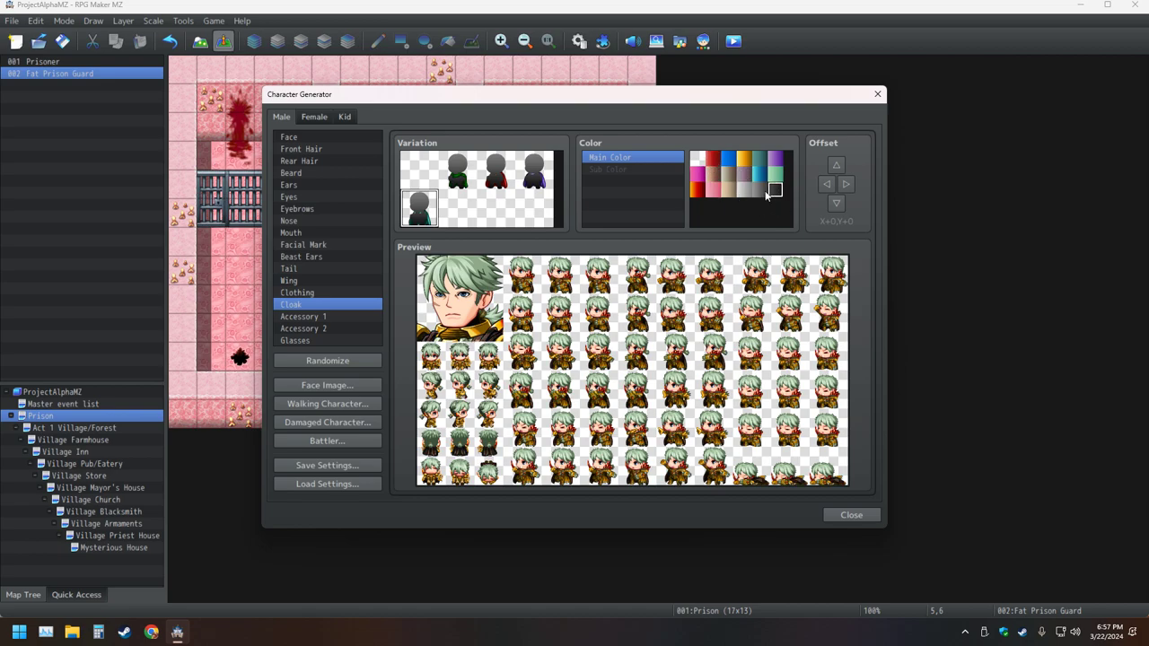
- Set the cloak's Main Color to dark teal
left_click(761, 161)
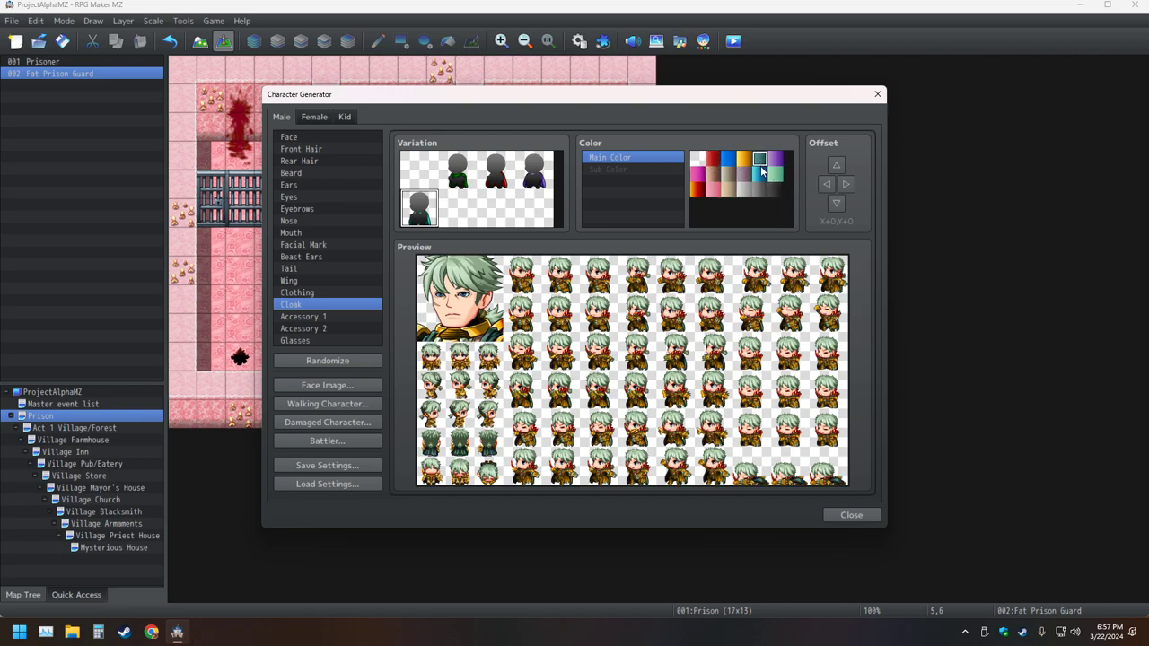
- Try the first Accessory 1 variation on the guard, remove it, and look over the remaining ones
left_click(307, 318)
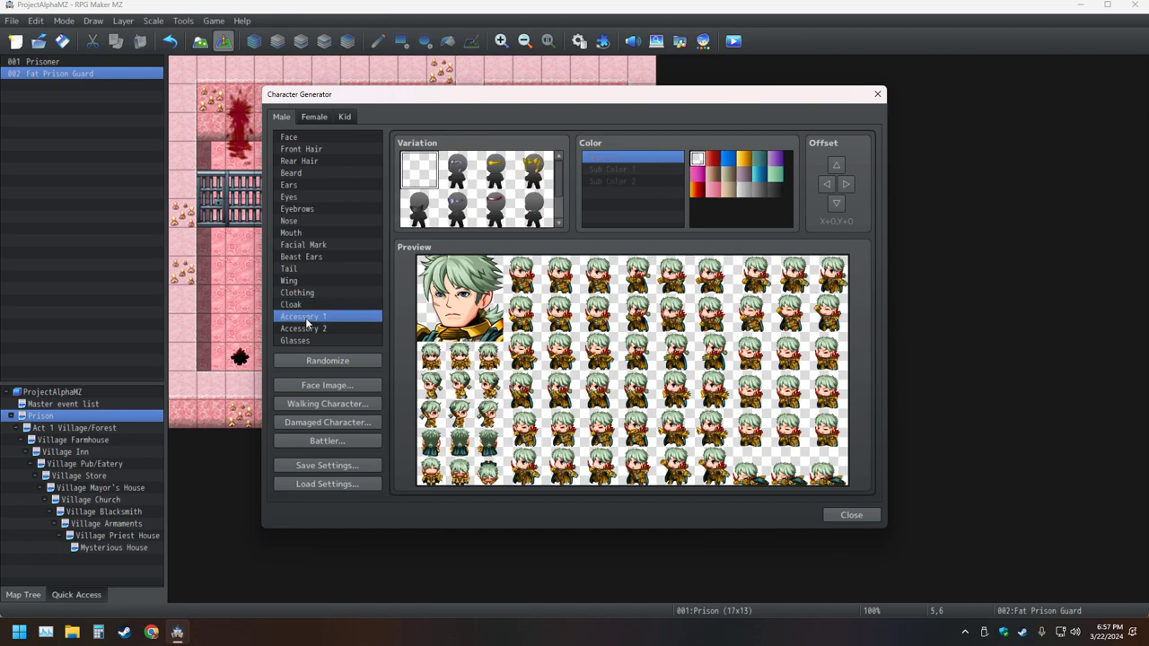
left_click(314, 339)
left_click(313, 329)
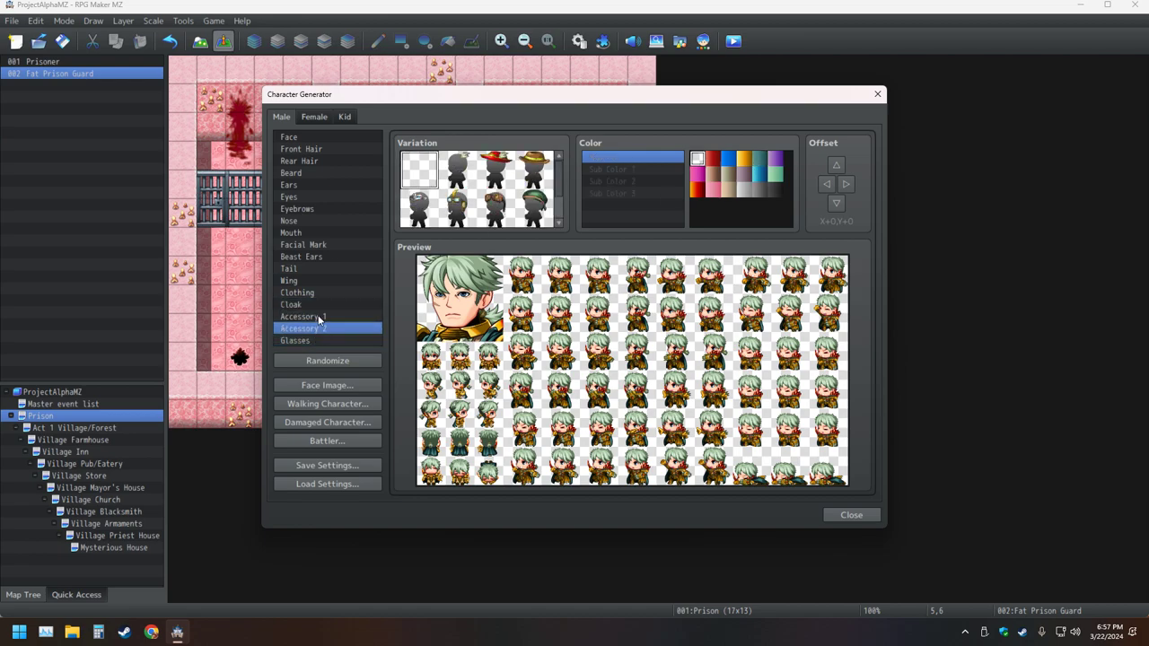
left_click(313, 317)
left_click(458, 169)
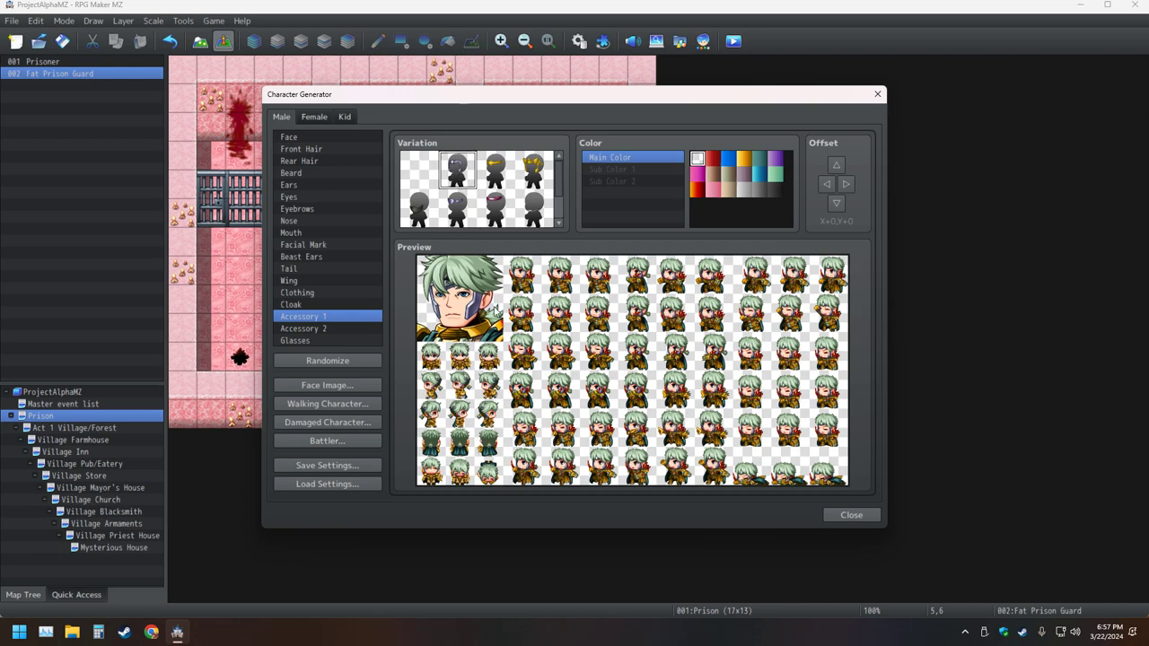
left_click(409, 174)
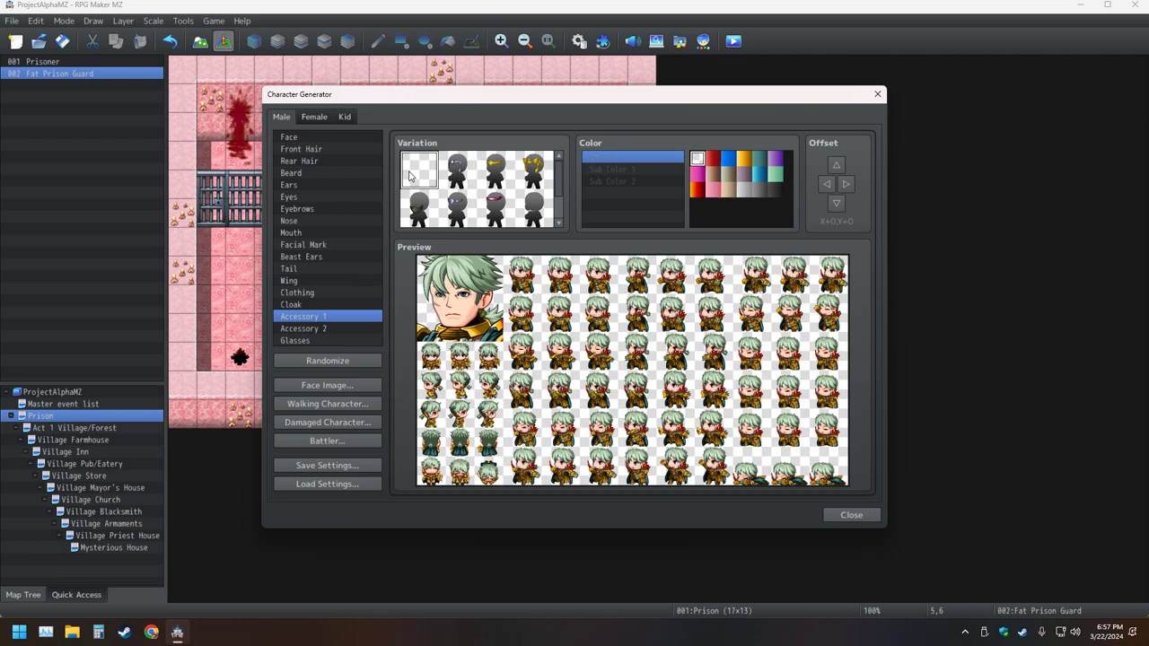
scroll(507, 208, "down", 1)
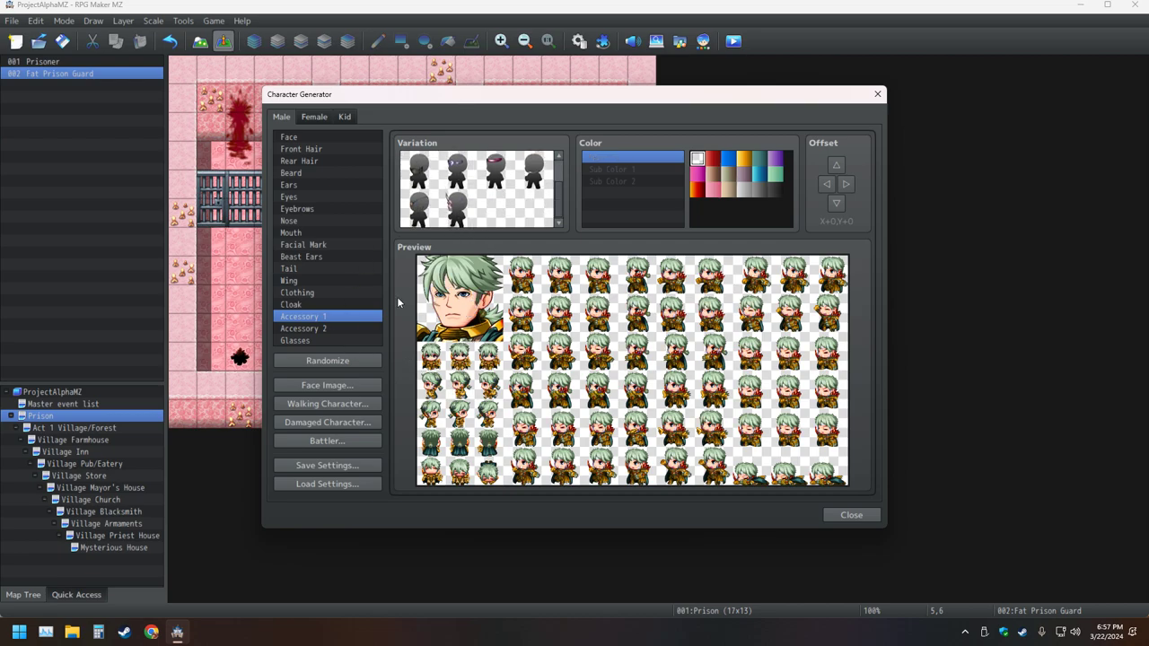
- Try the green horned helmet from Accessory 2 on the guard, then remove it
left_click(341, 329)
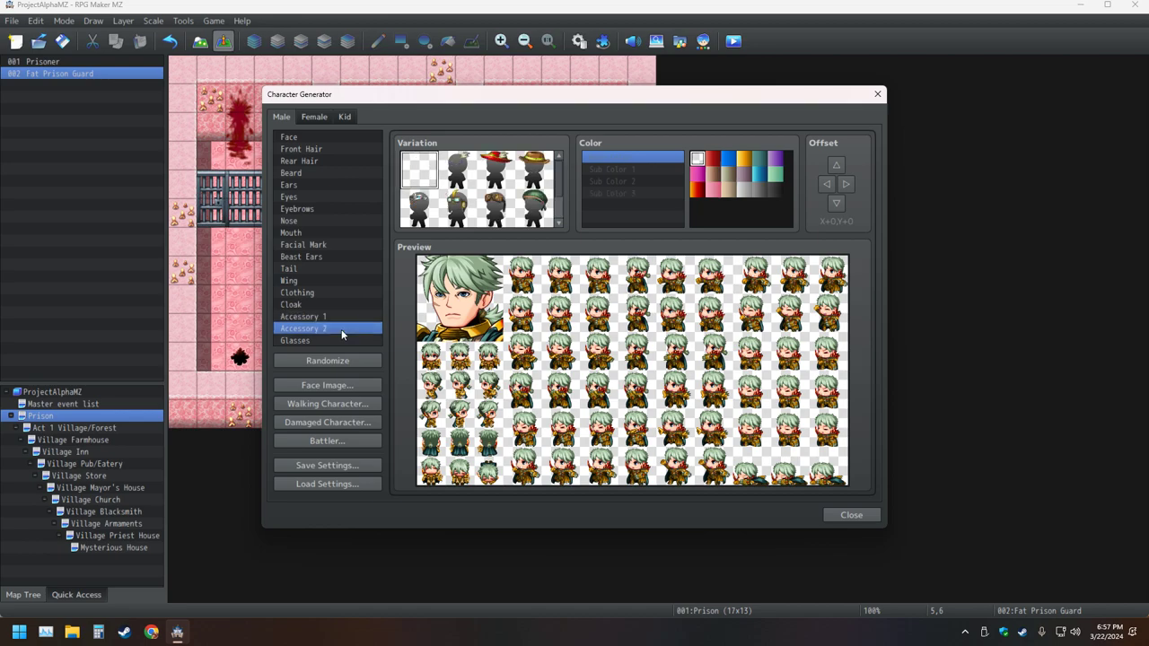
scroll(482, 219, "down", 1)
left_click(420, 208)
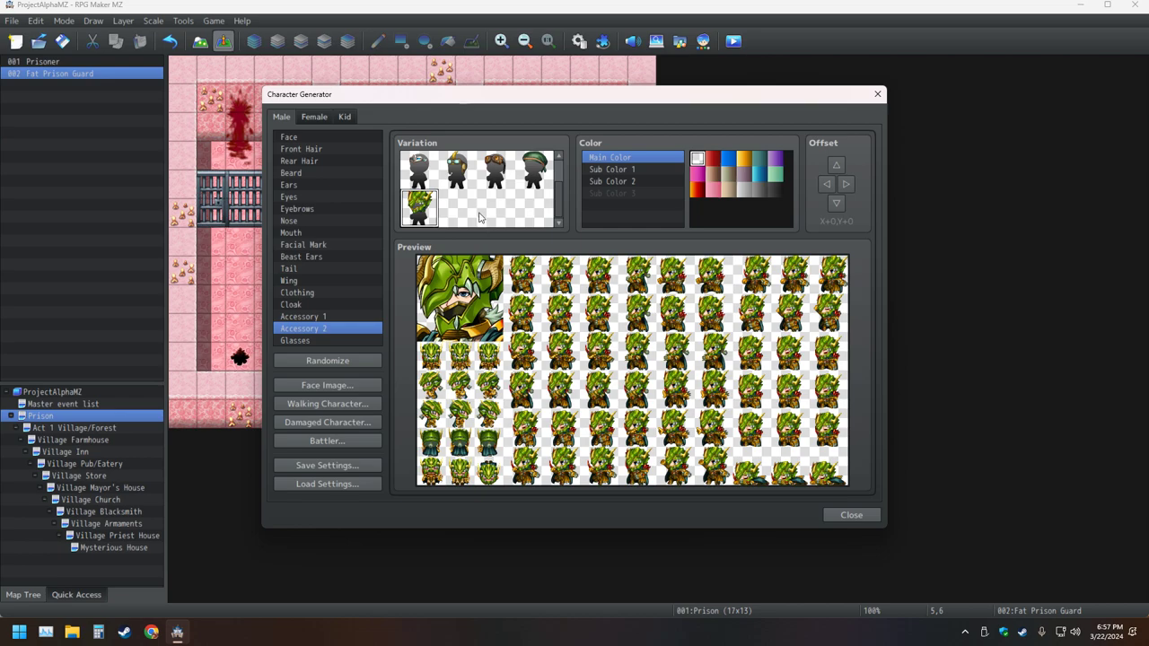
scroll(483, 214, "up", 1)
scroll(443, 180, "up", 1)
left_click(422, 178)
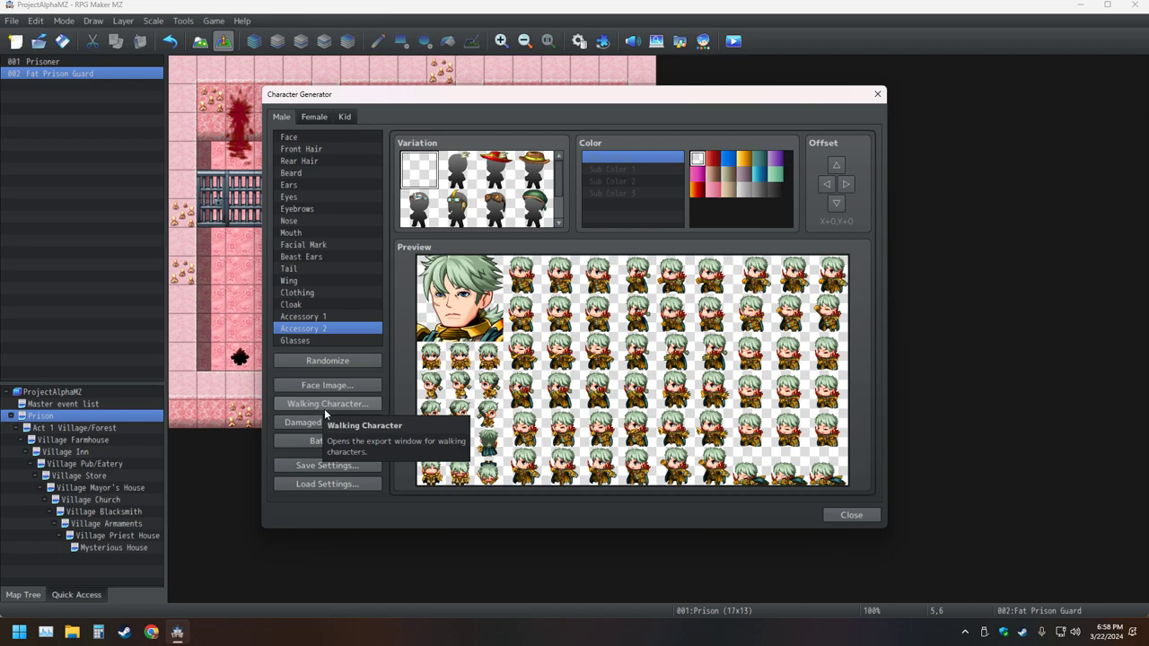
- Save the character's generator settings as Prison Warden in the Saved Character Files folder
left_click(339, 466)
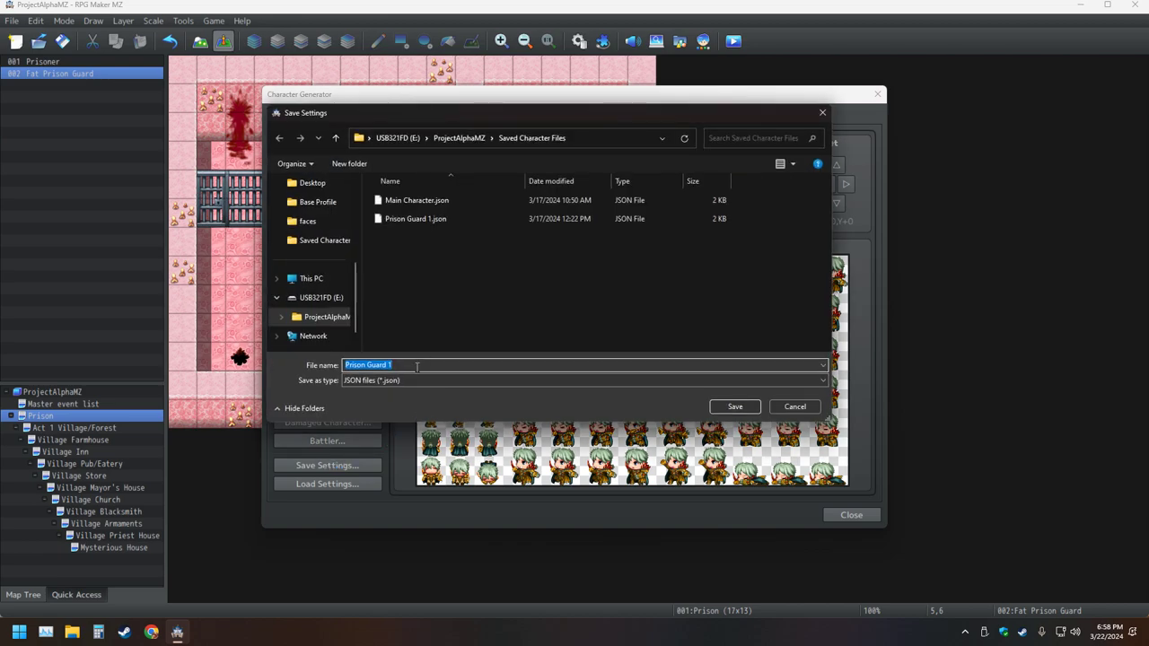
left_click(388, 366)
key("BackSpace")
key("BackSpace")
key("BackSpace")
key("BackSpace")
key("BackSpace")
key("BackSpace")
key("BackSpace")
type("Warden")
key("Return")
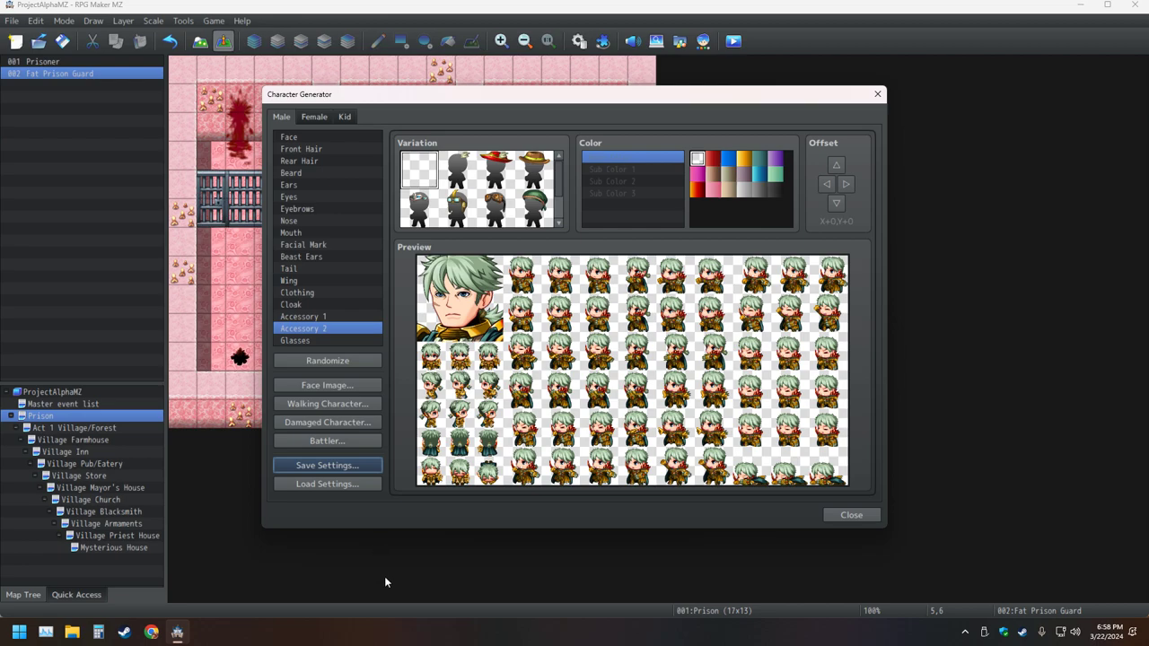
- Import the existing Prison Guards 1 face sheet so the warden's face joins it
left_click(324, 391)
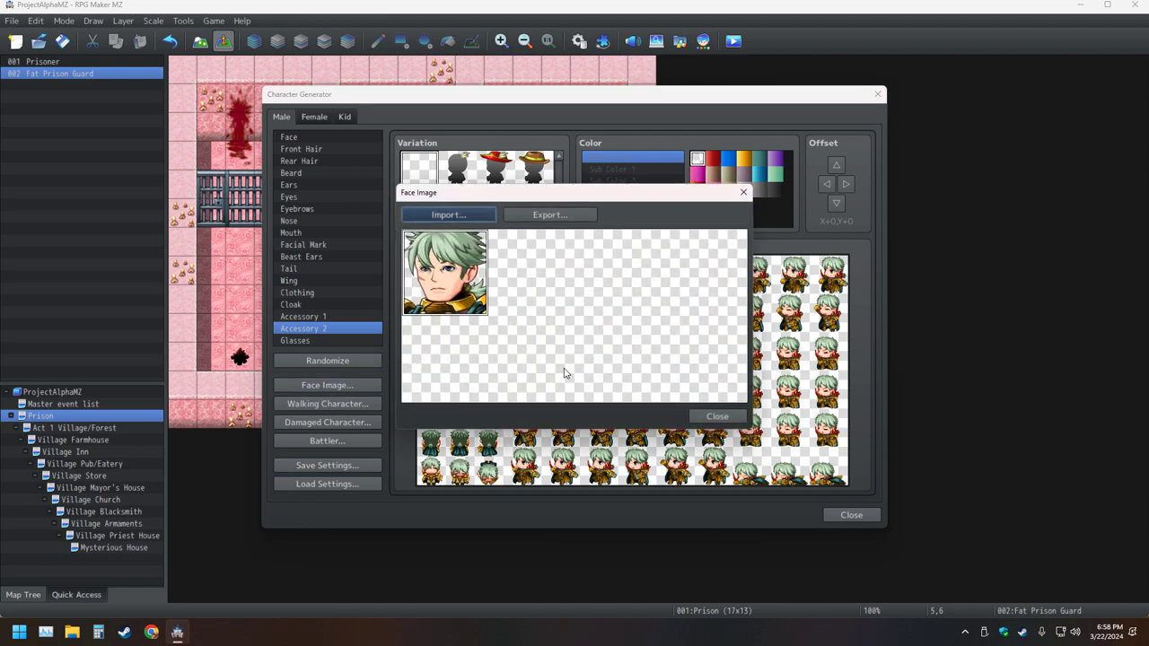
left_click(461, 216)
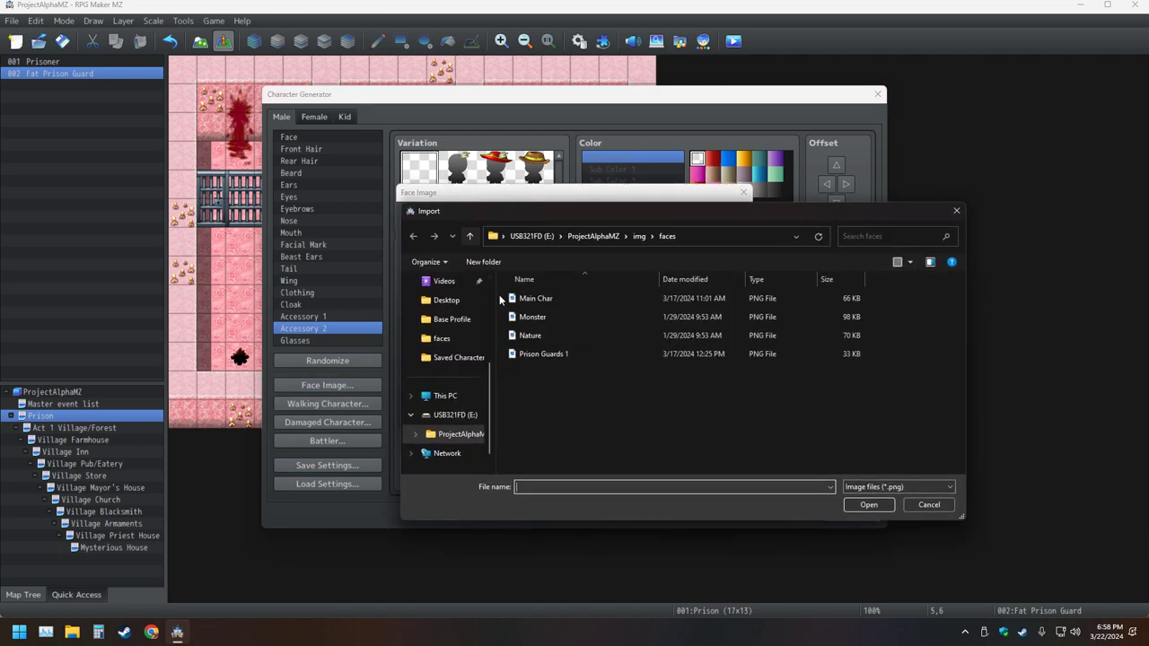
left_click(538, 354)
left_click(539, 353)
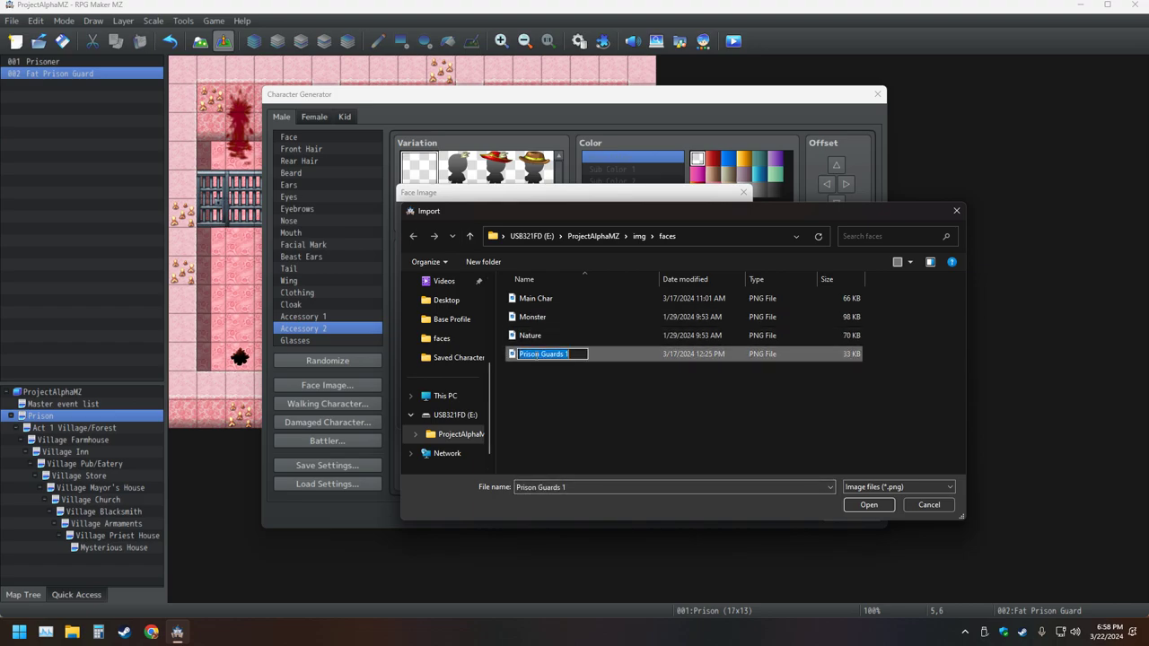
key("Return")
key("Return")
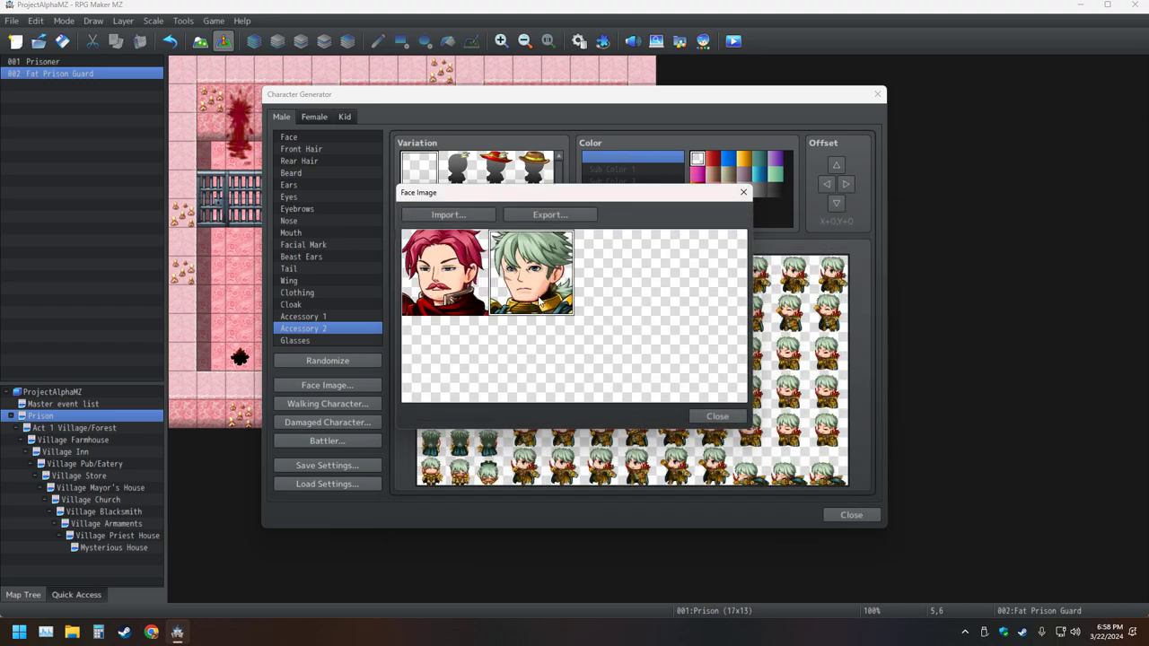
- Export the combined face sheet over the existing Prison Guards 1 file
left_click(525, 220)
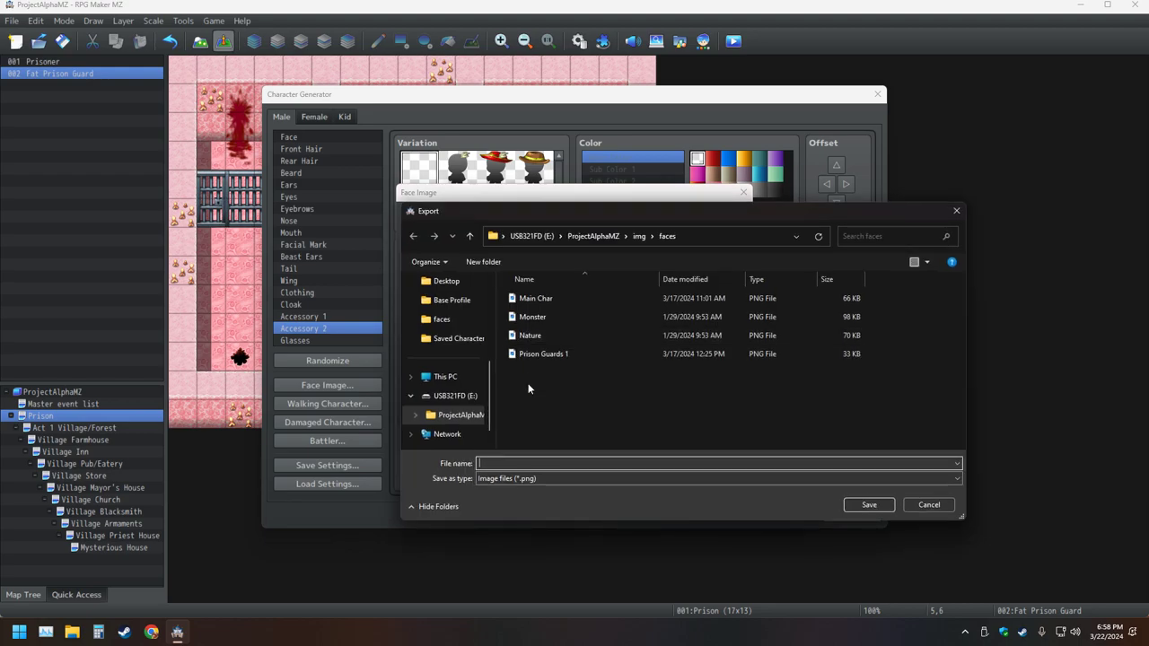
key("Return")
left_click(600, 314)
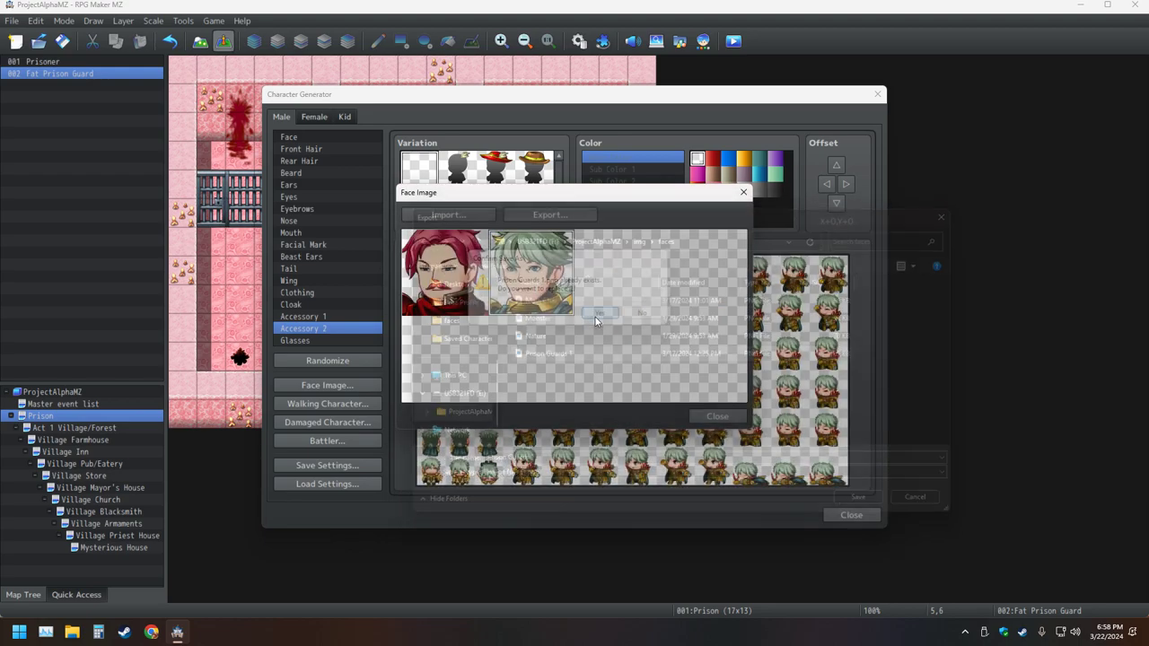
left_click(717, 416)
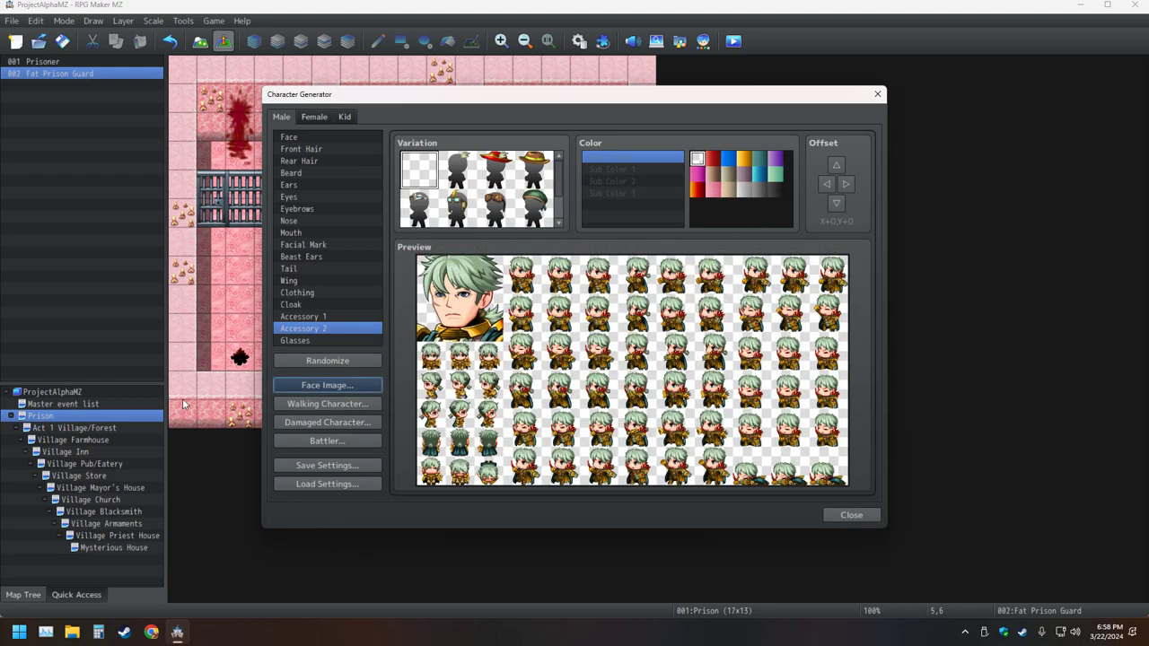
- Import the Prison Guards 1 character sheet for the warden's walking sprites
left_click(316, 406)
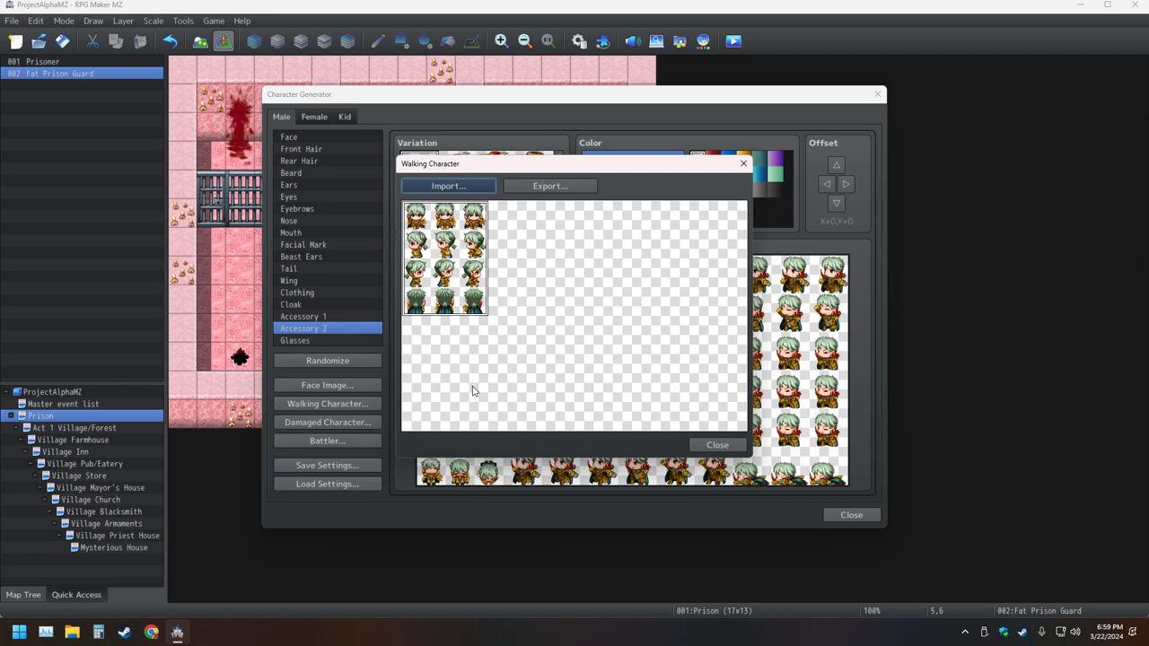
left_click(472, 189)
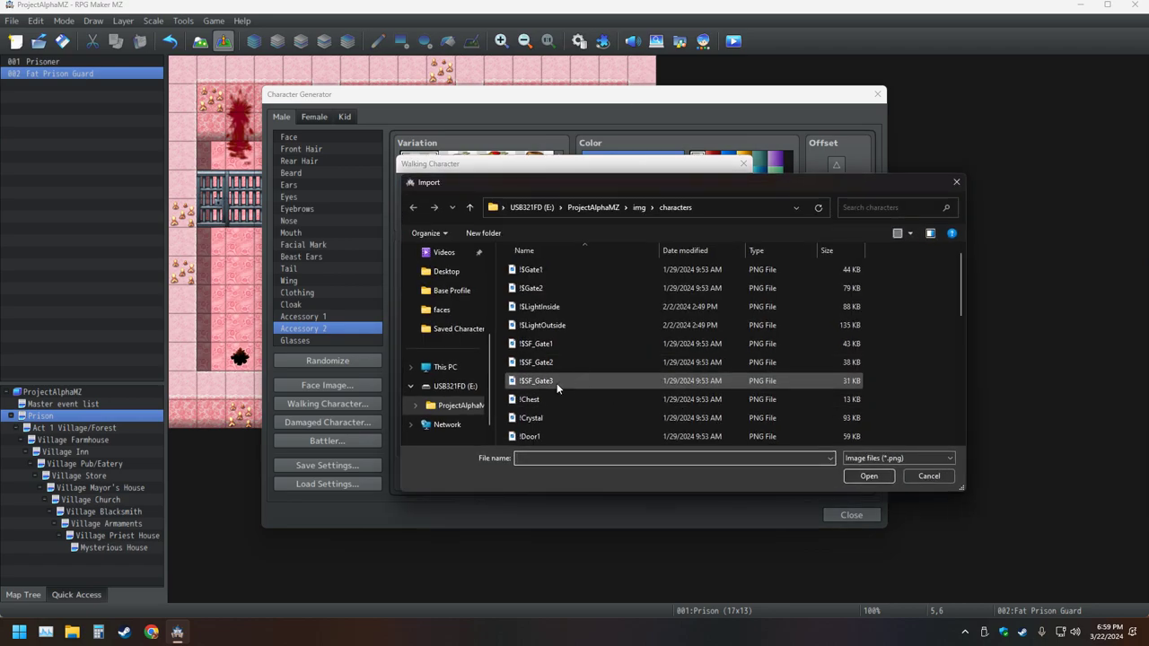
scroll(556, 383, "down", 5)
double_click(557, 440)
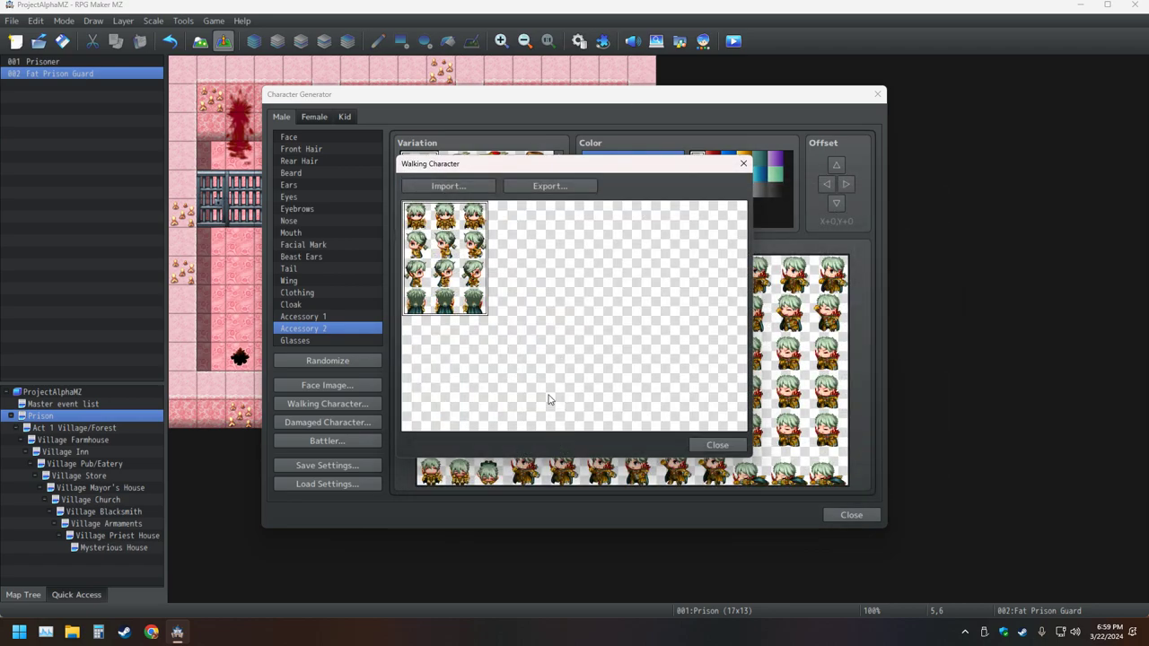
- Export the combined walking sprites, replacing the Prison Guards 1 file in the characters folder
left_click(563, 185)
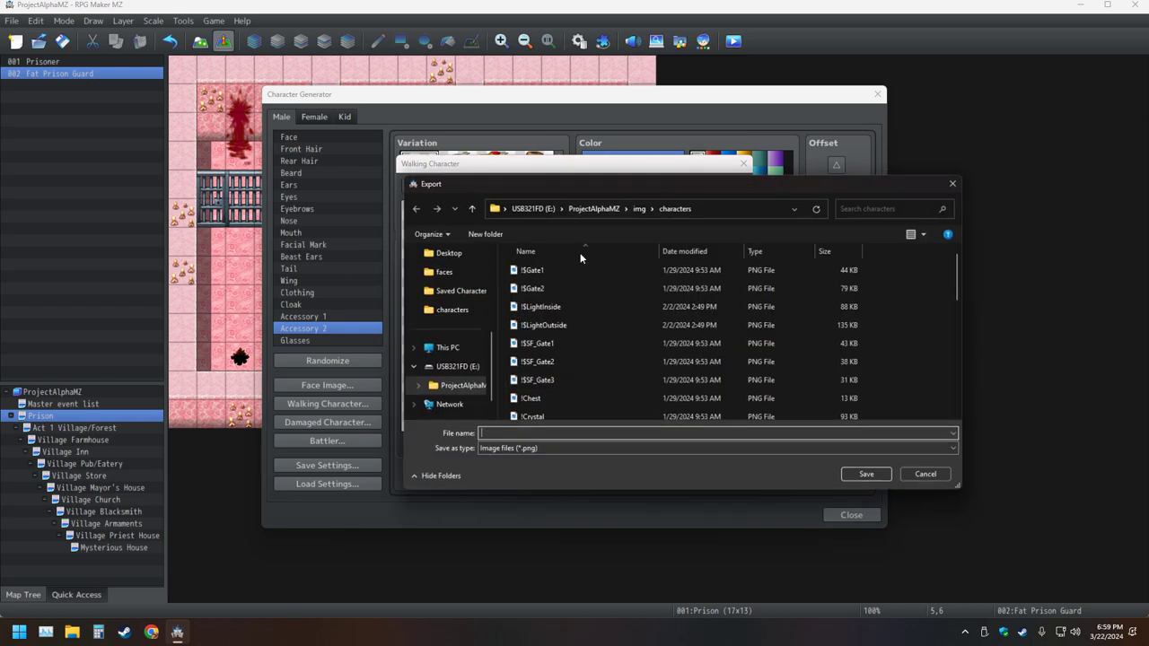
scroll(588, 401, "down", 10)
double_click(532, 413)
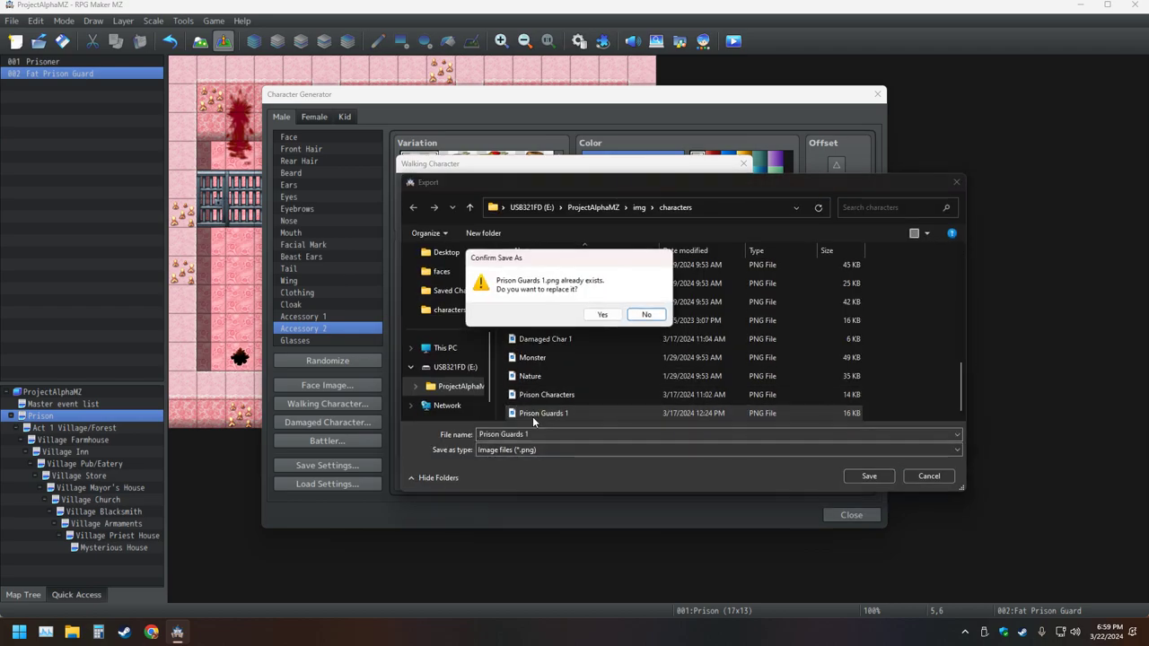
left_click(603, 314)
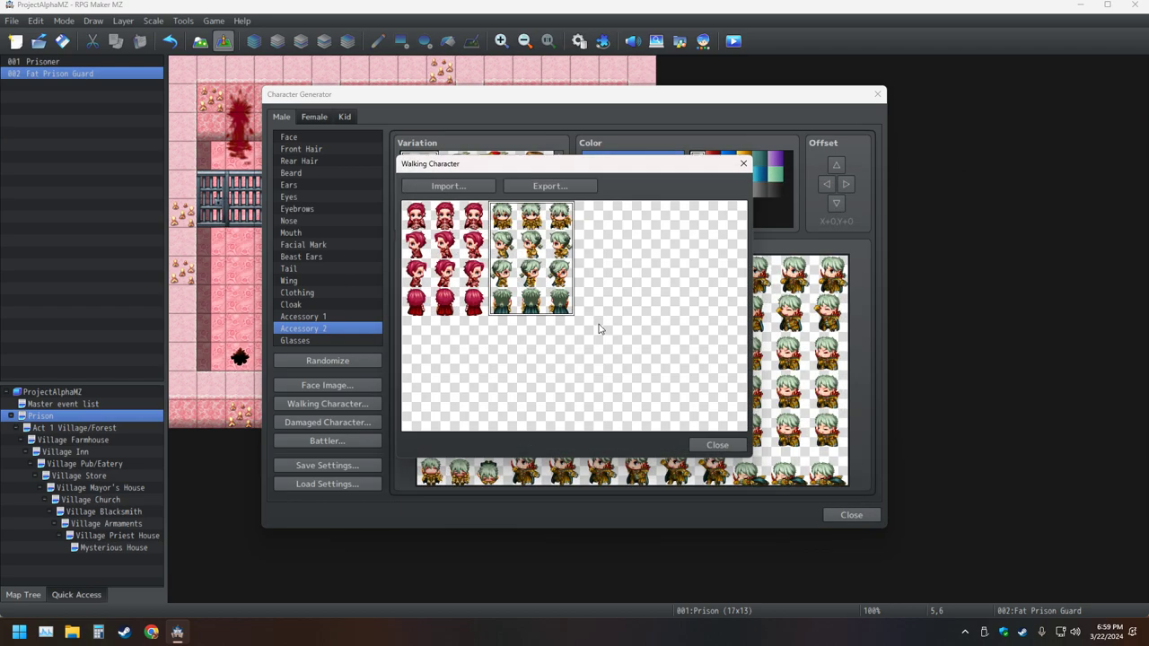
left_click(742, 451)
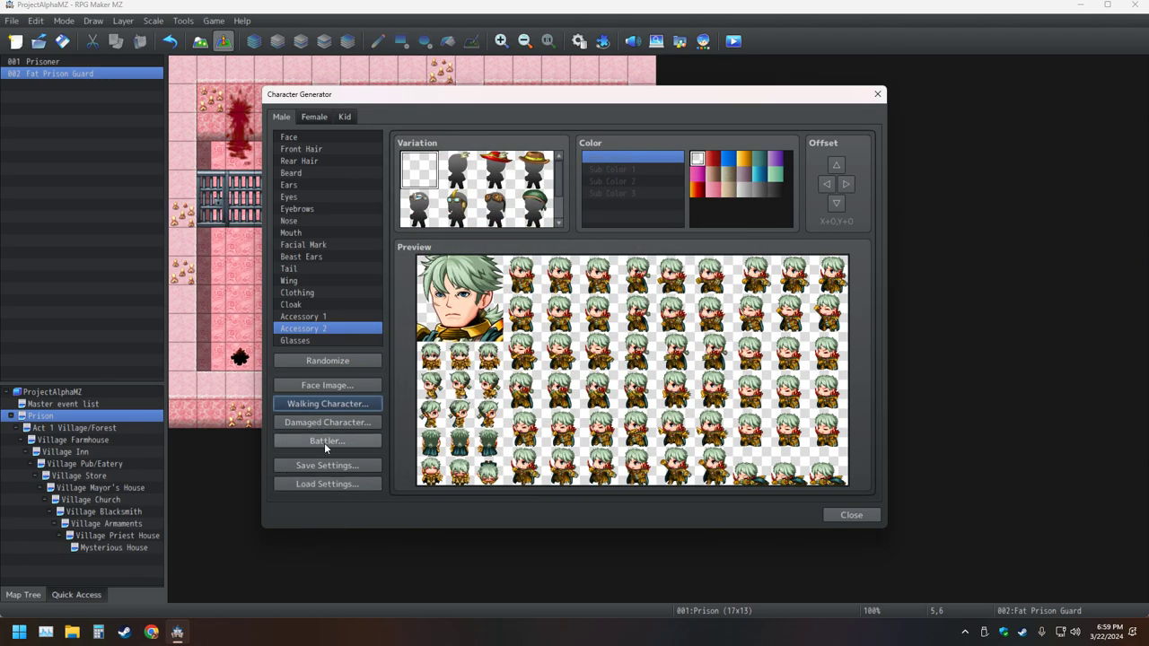
- Export the warden's battler sheet to the sv_actors folder as Prison Warden 1
left_click(324, 441)
left_click(557, 185)
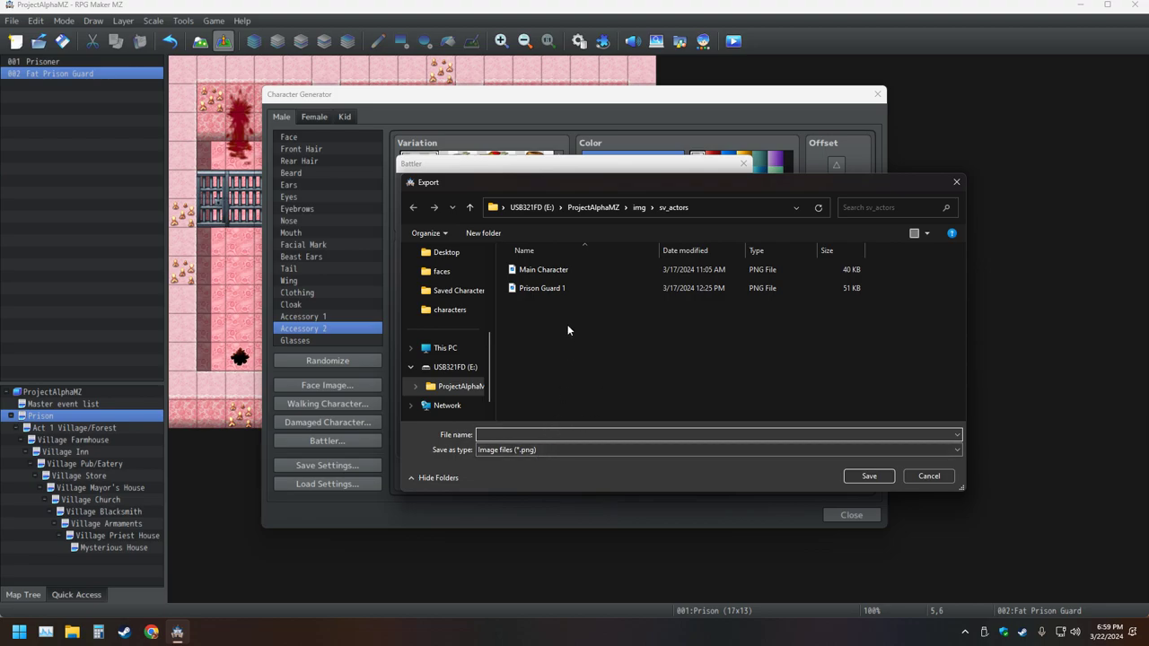
left_click(525, 290)
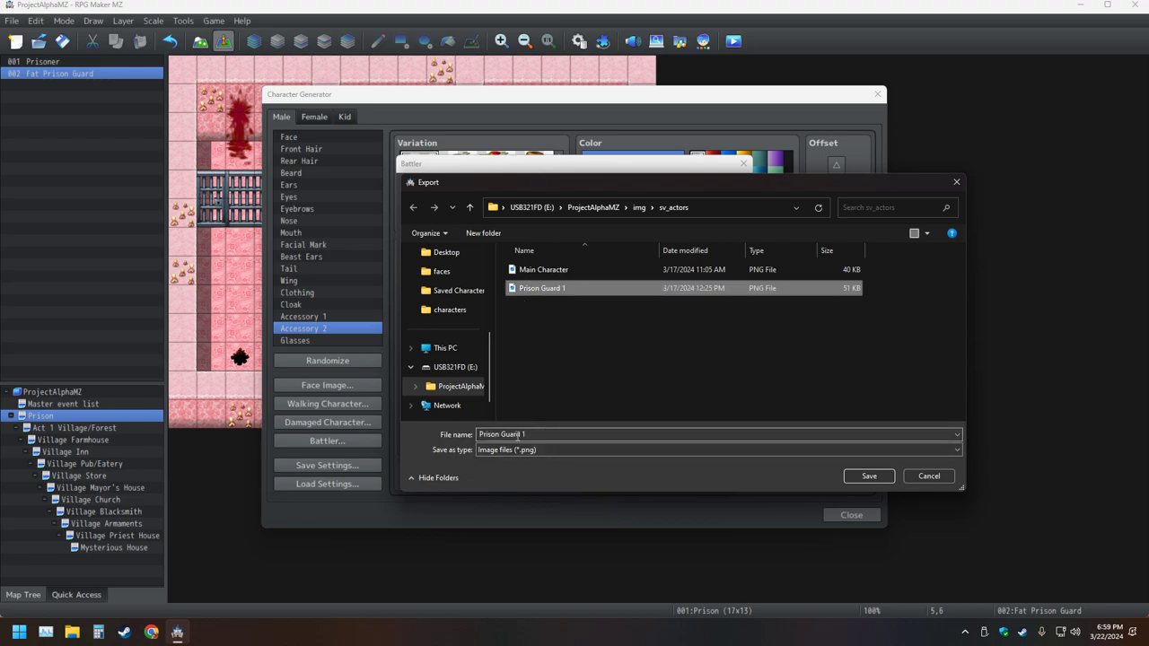
left_click(523, 434)
left_click(515, 435)
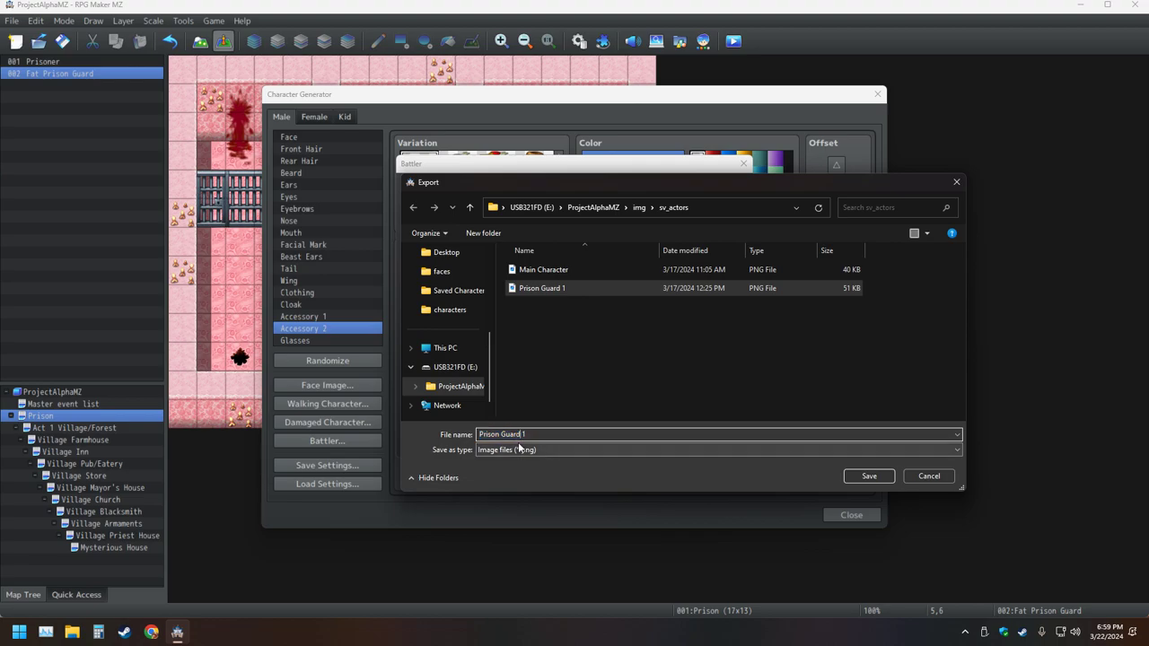
key("BackSpace")
key("BackSpace")
key("BackSpace")
key("BackSpace")
key("BackSpace")
type("Warden")
key("Return")
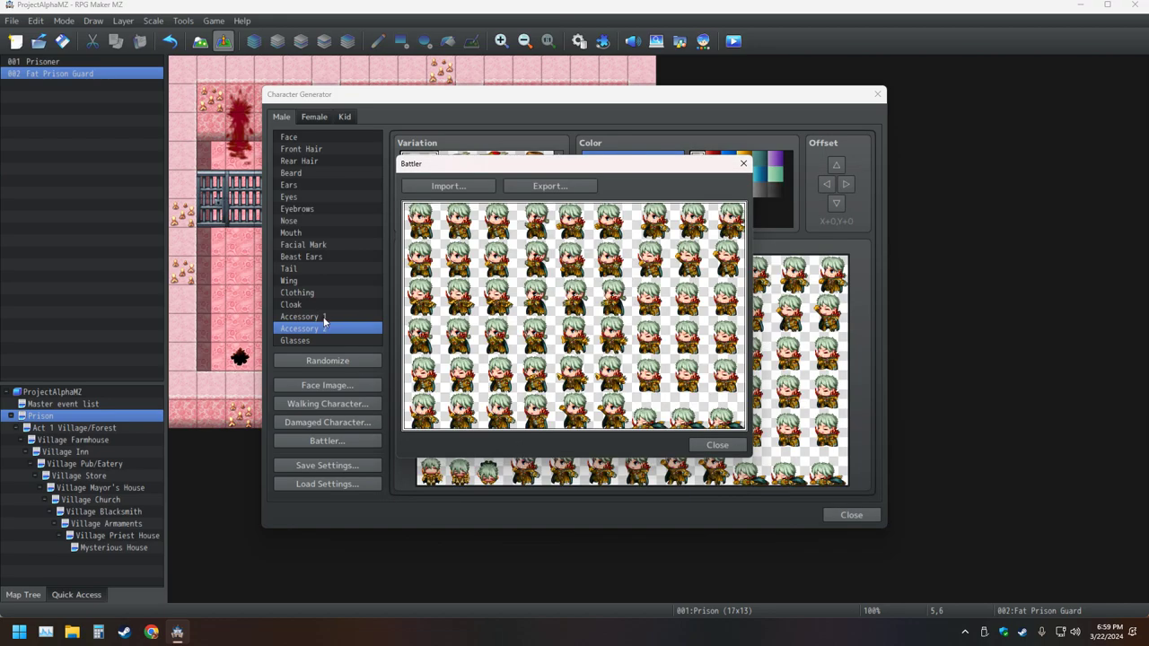
left_click(718, 445)
- Try importing the Prison Guards 1 character sheet for the warden's damaged sprites, and close without exporting
left_click(359, 421)
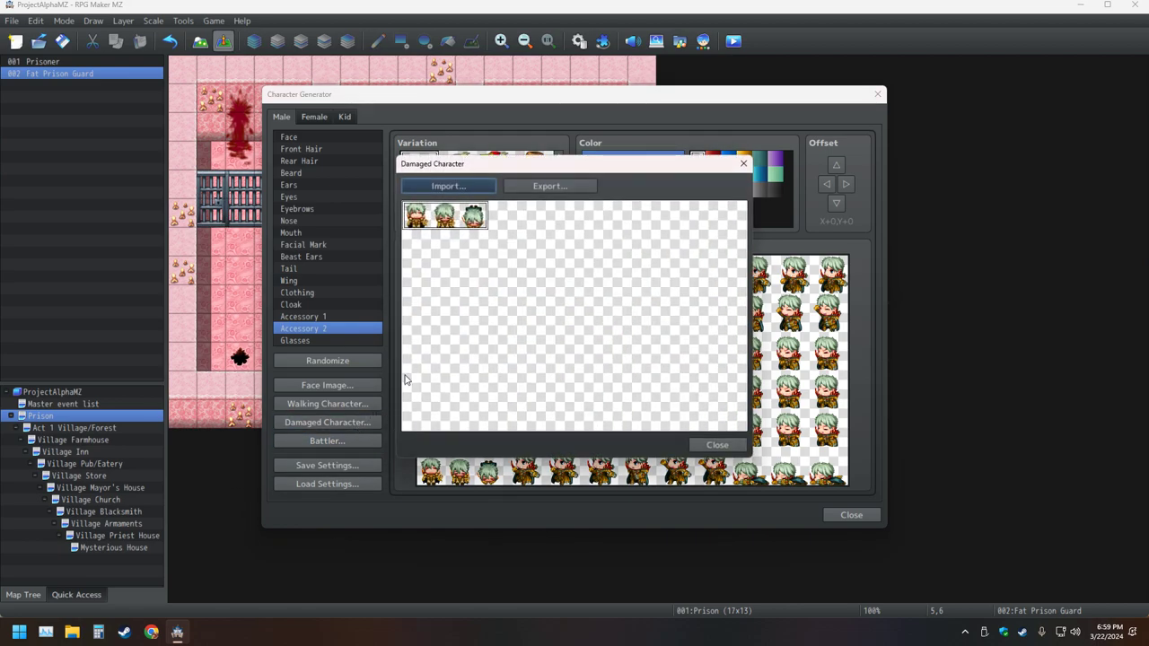
left_click(473, 185)
scroll(579, 334, "down", 10)
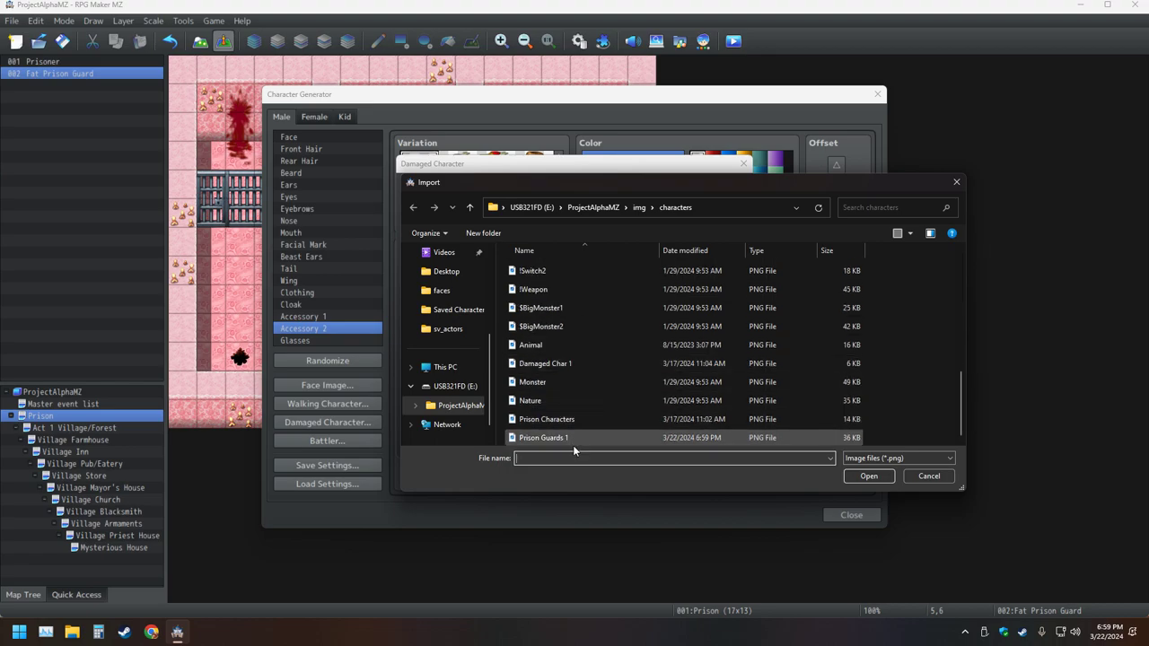
double_click(512, 438)
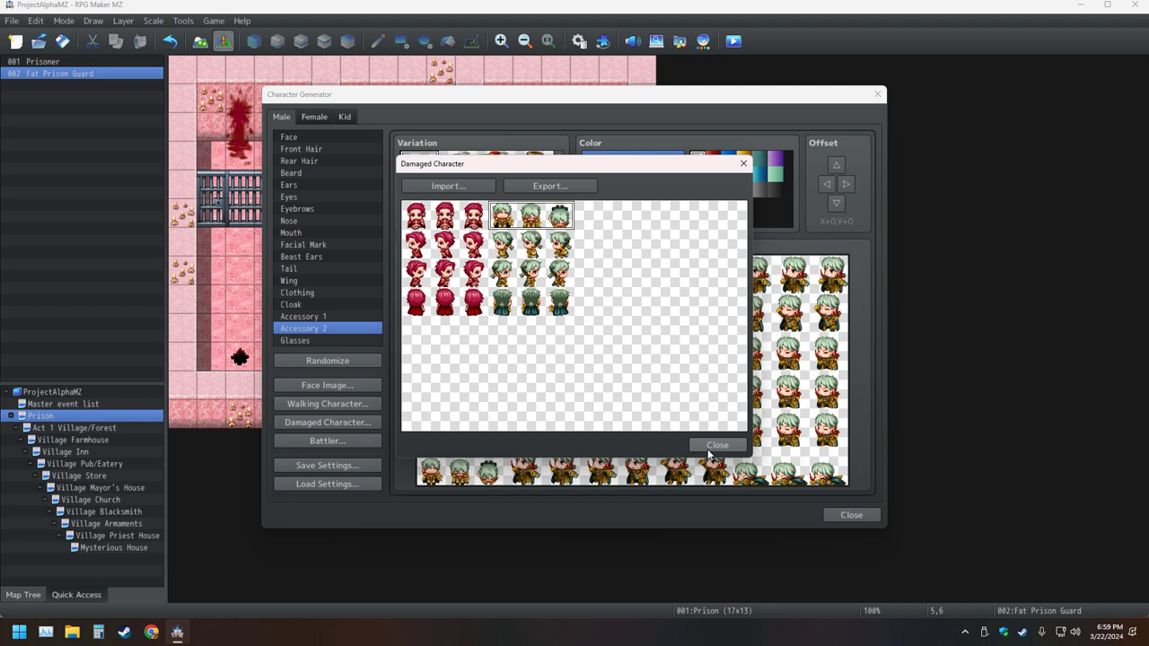
left_click(710, 450)
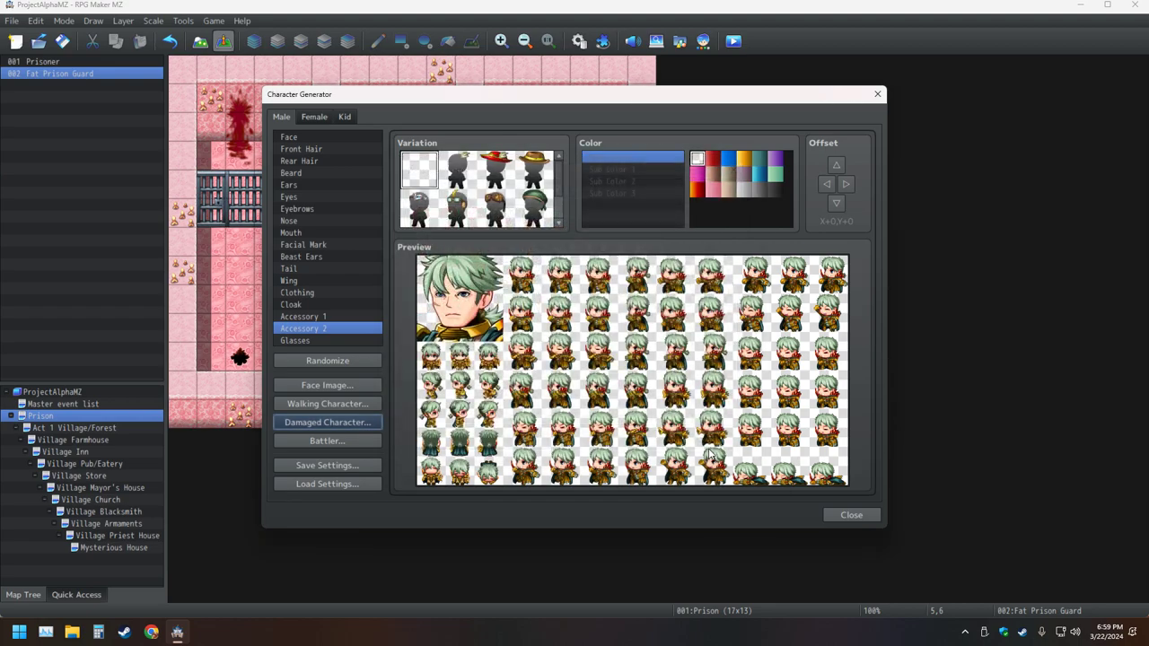
- Import the Damaged Char 1 sheet and place the warden's damaged sprites in the third slot of its top row
left_click(358, 423)
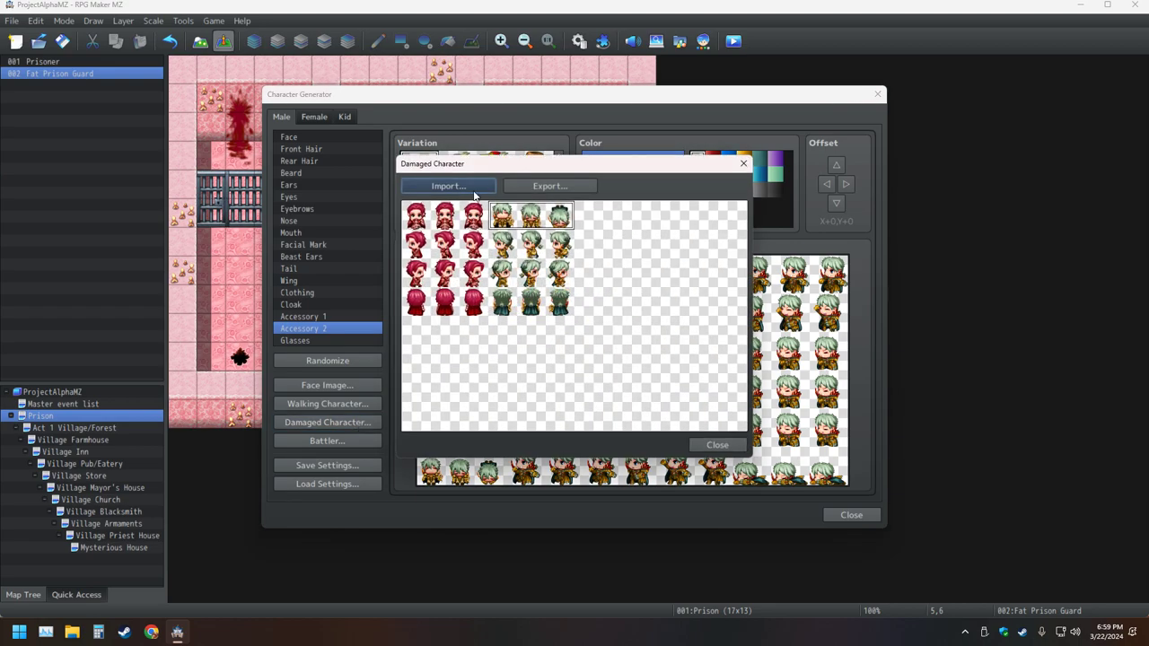
left_click(442, 189)
scroll(596, 376, "down", 5)
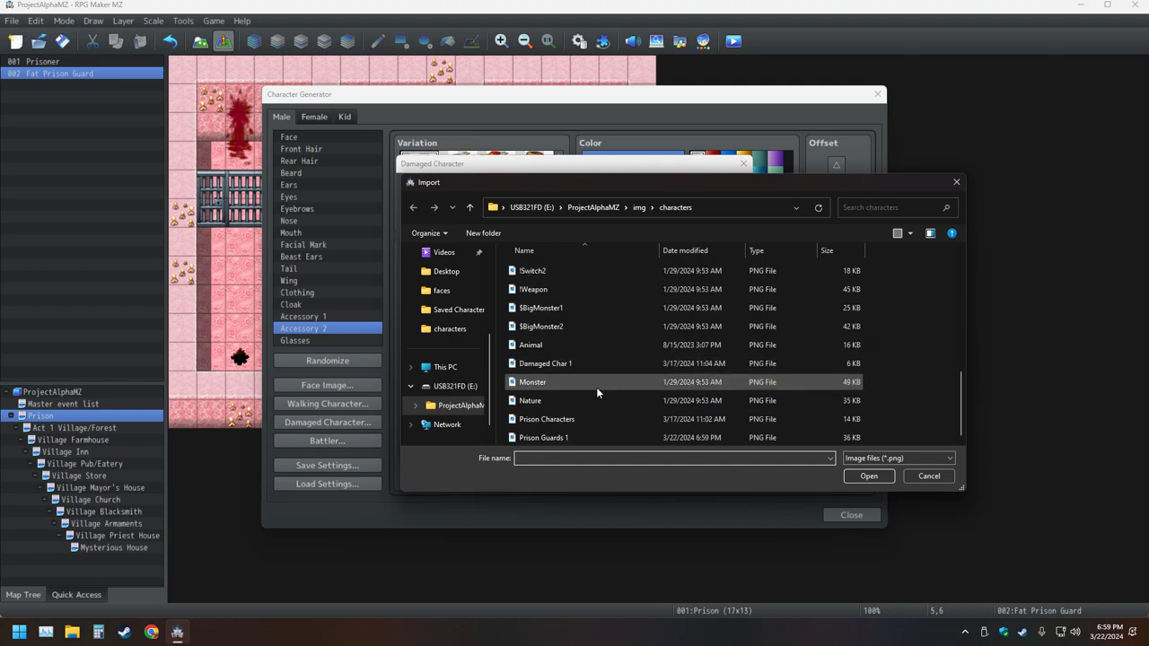
left_click(513, 366)
double_click(514, 364)
left_click_drag(530, 217, 622, 245)
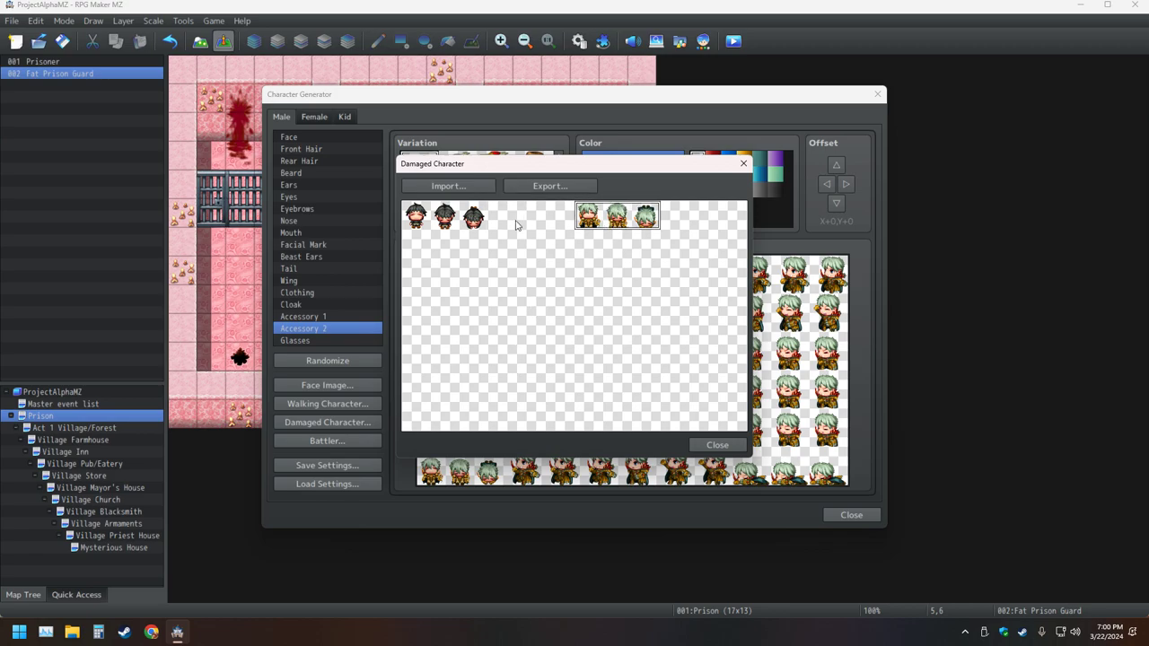
left_click_drag(516, 225, 519, 227)
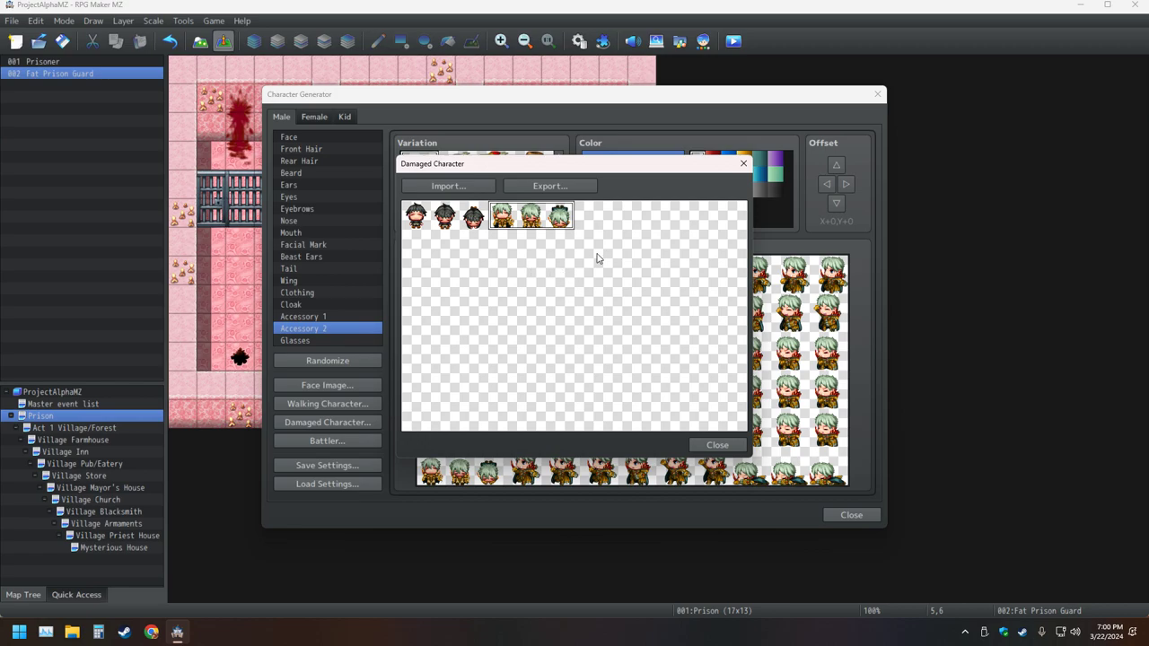
left_click_drag(570, 217, 657, 216)
- Export the warden's damaged sprites, replacing the Damaged Char 1 file in the characters folder
left_click(588, 185)
scroll(569, 363, "down", 5)
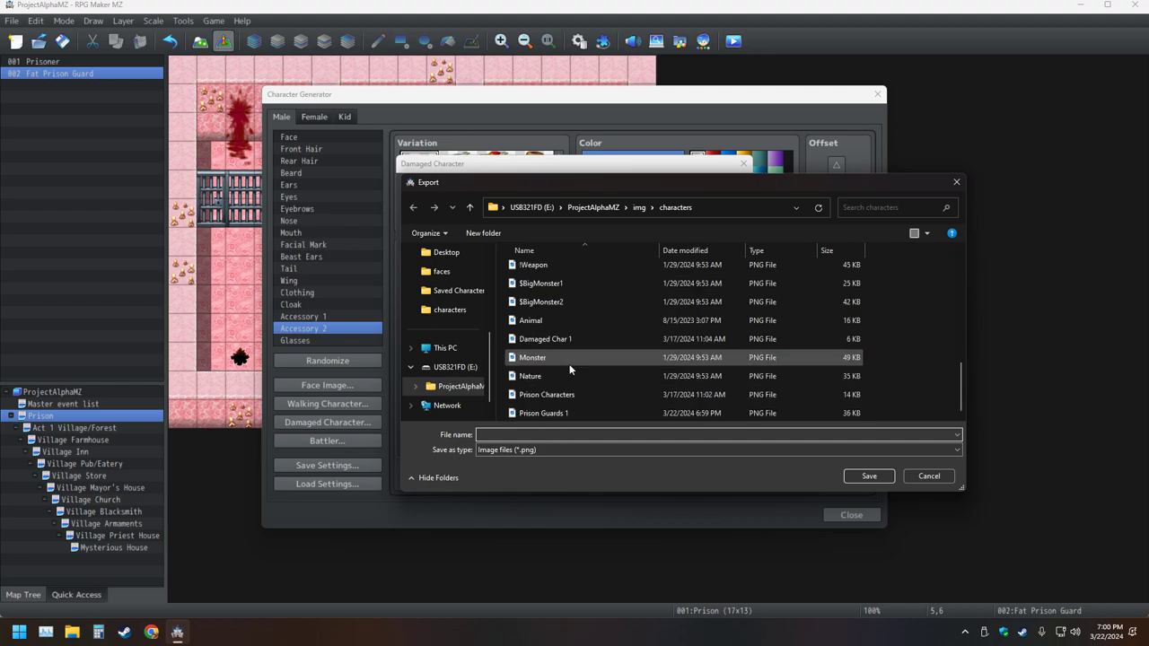
double_click(521, 341)
left_click(616, 316)
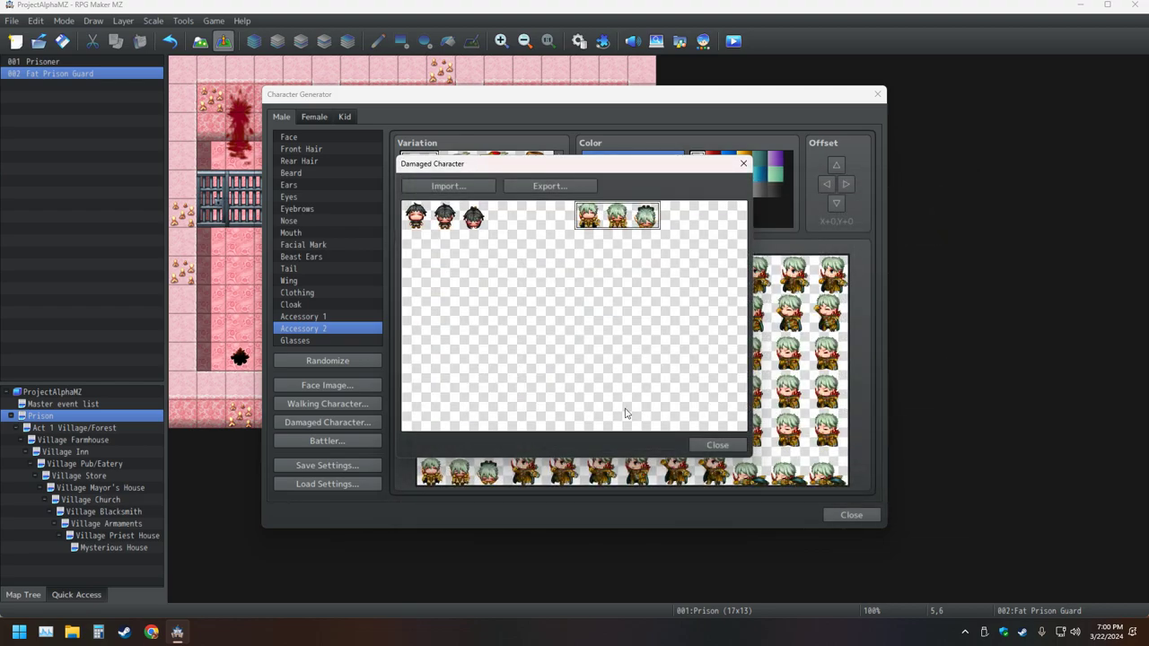
left_click(732, 443)
- Load the Prison Guard 1 settings and import the Damaged Char 1 sheet, keeping the guard's damaged sprites in the second slot
left_click(325, 484)
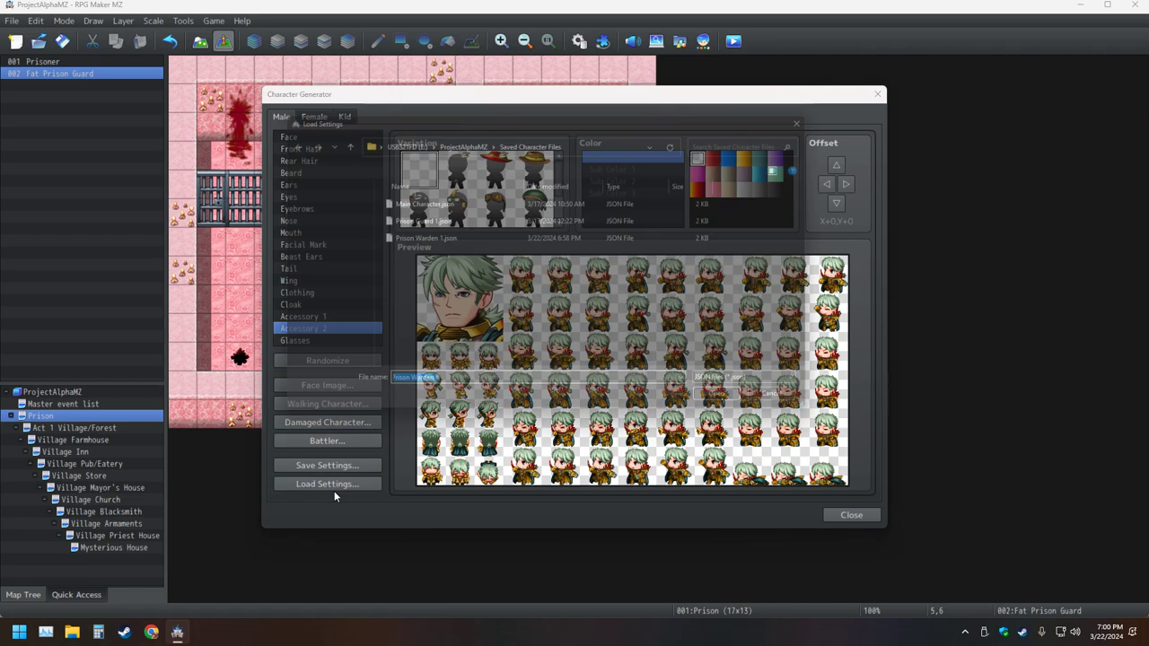
double_click(386, 219)
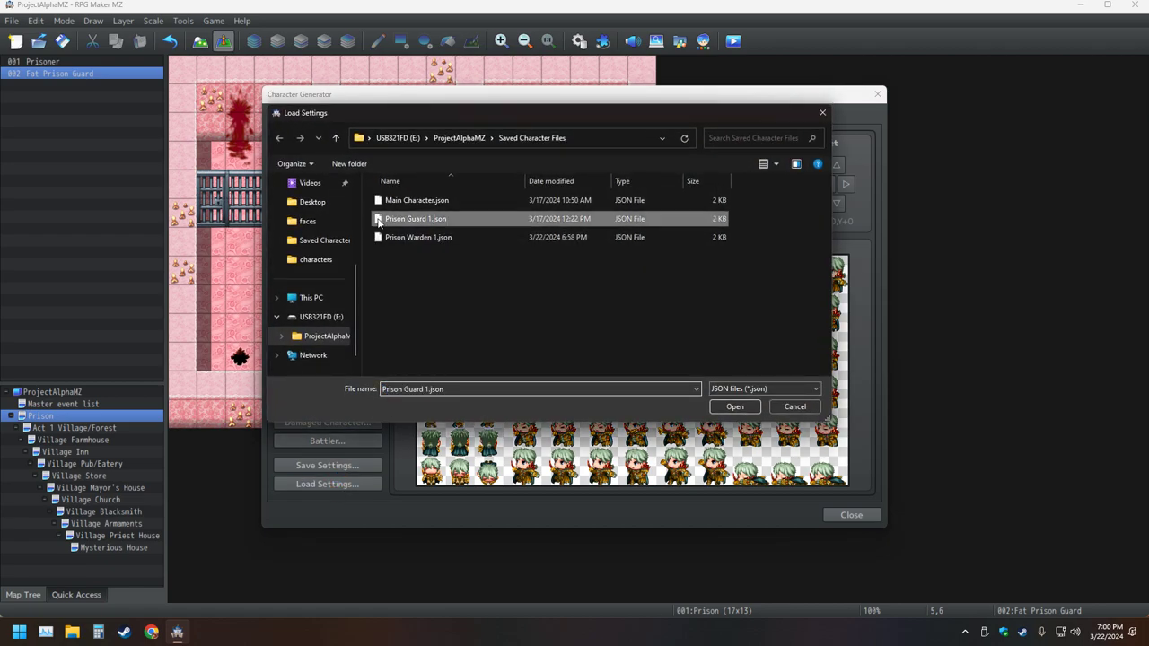
left_click(352, 424)
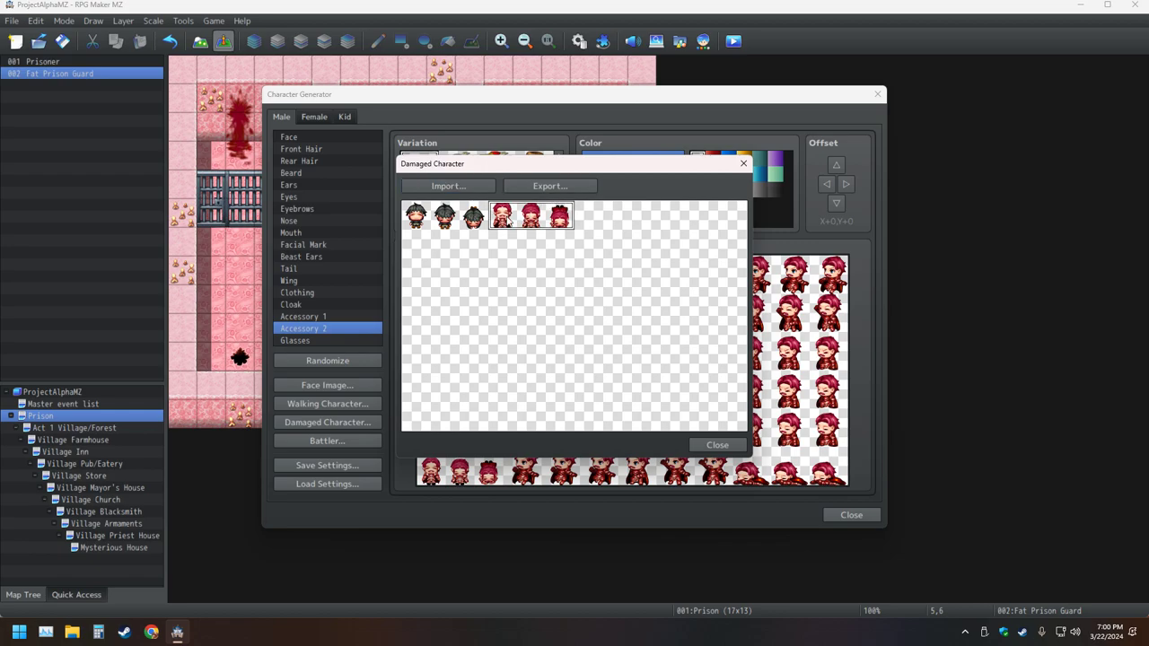
left_click(448, 185)
scroll(595, 361, "down", 5)
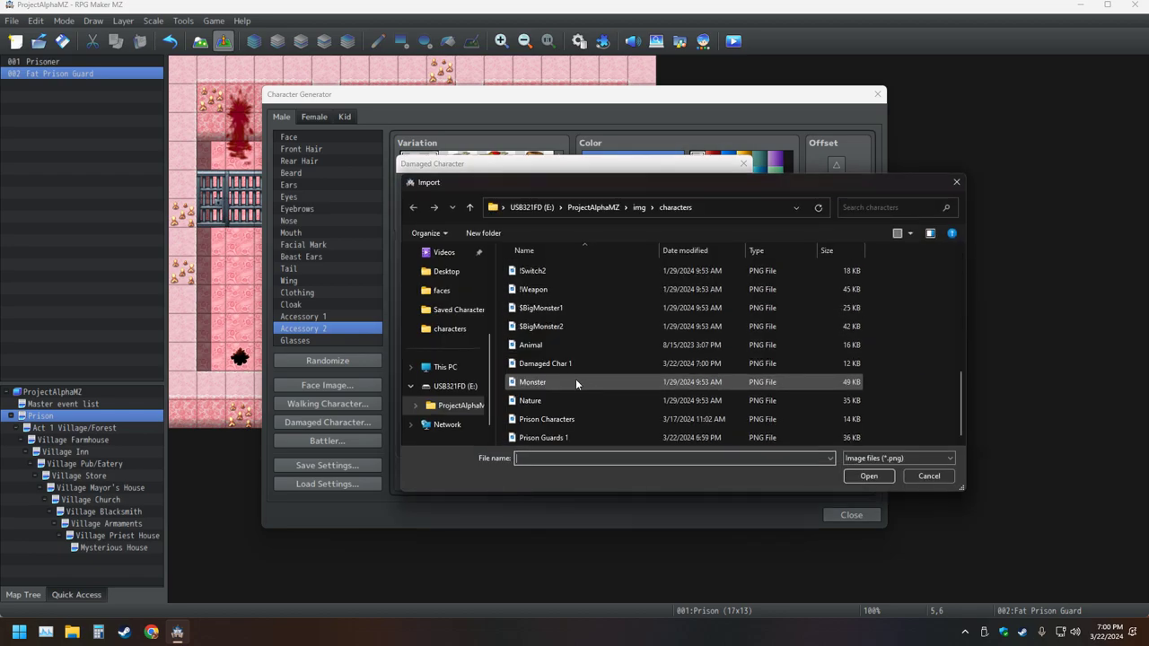
double_click(579, 364)
- Export the combined damaged sprites over the Damaged Char 1 file and close the Character Generator
left_click(566, 187)
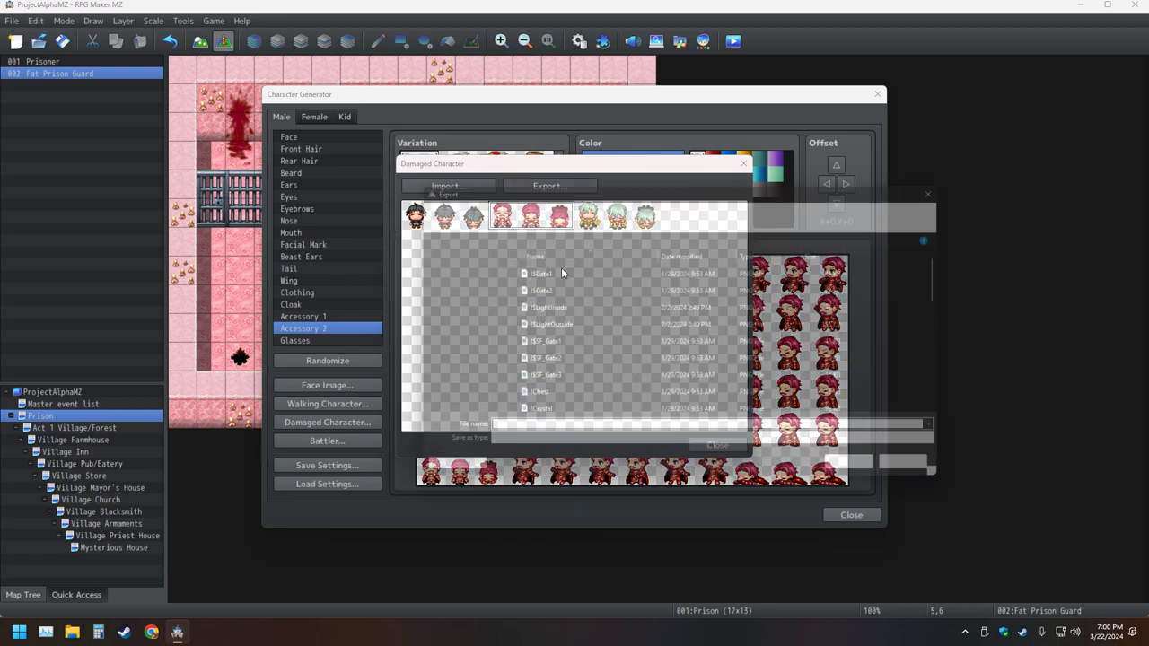
double_click(529, 339)
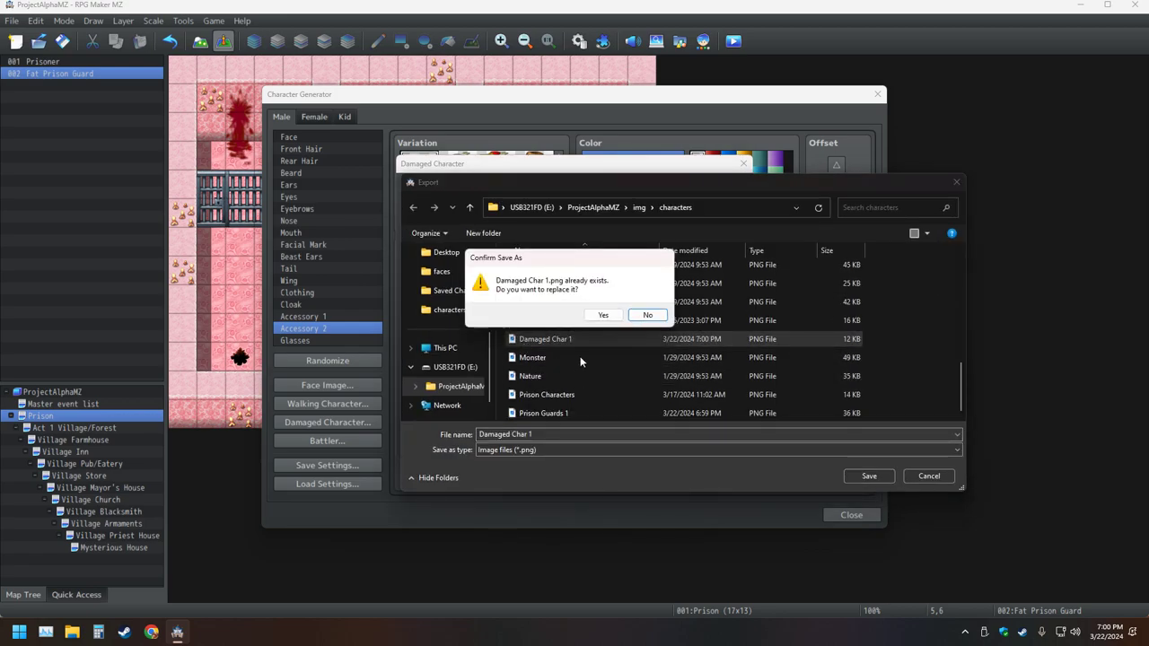
left_click(597, 312)
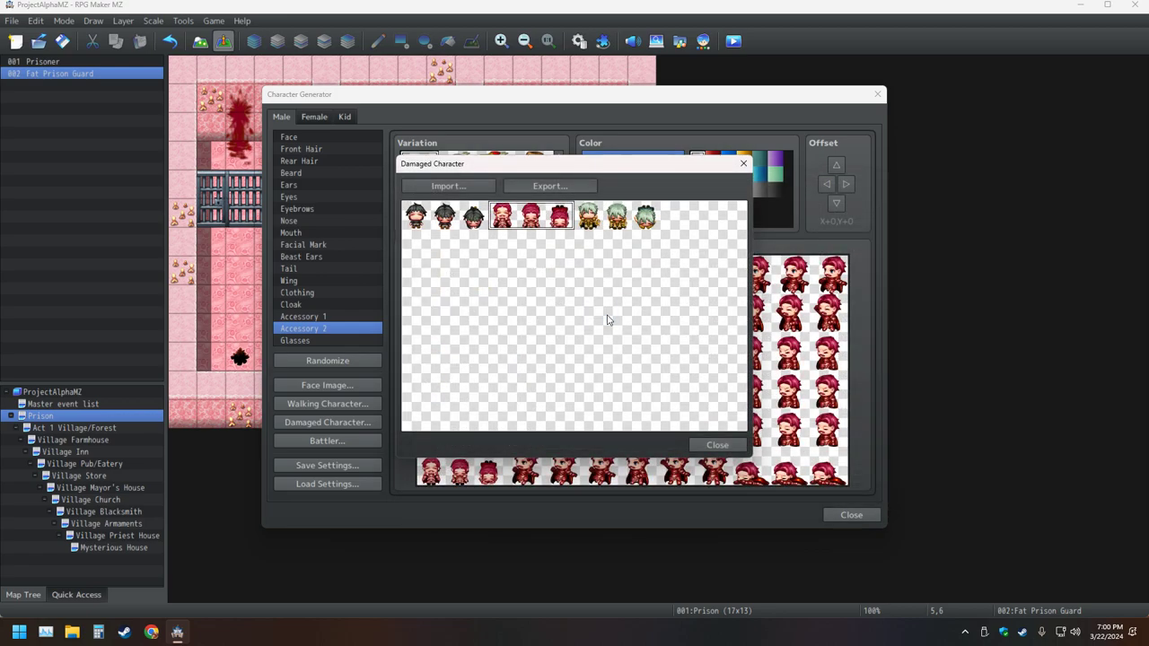
left_click(718, 445)
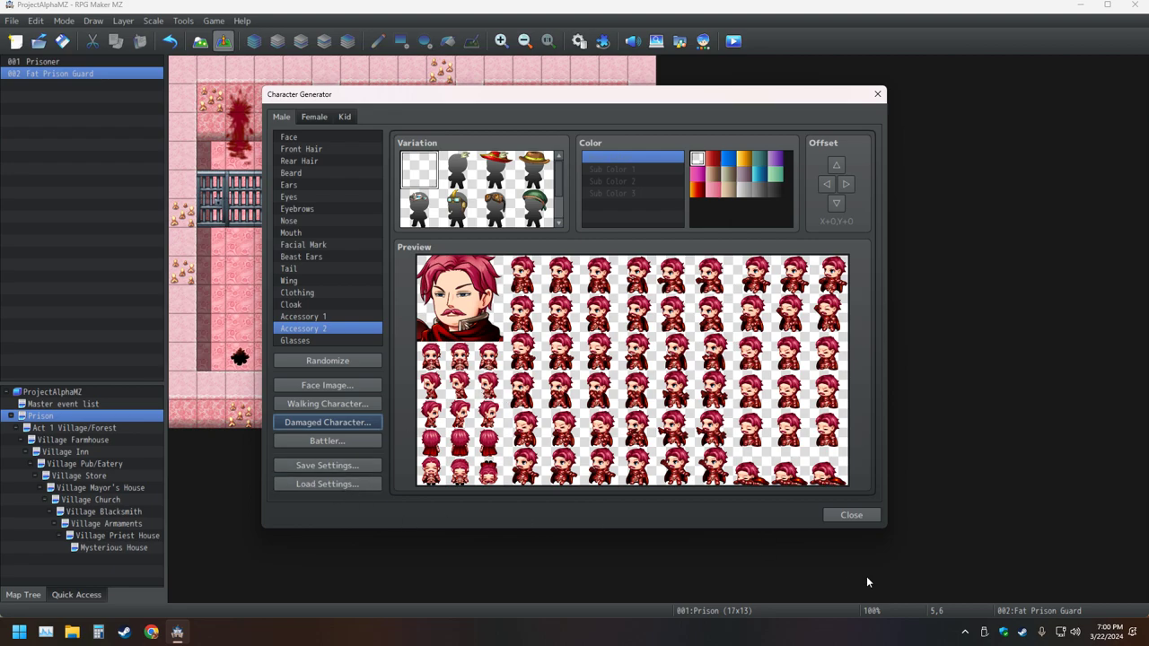
left_click(849, 515)
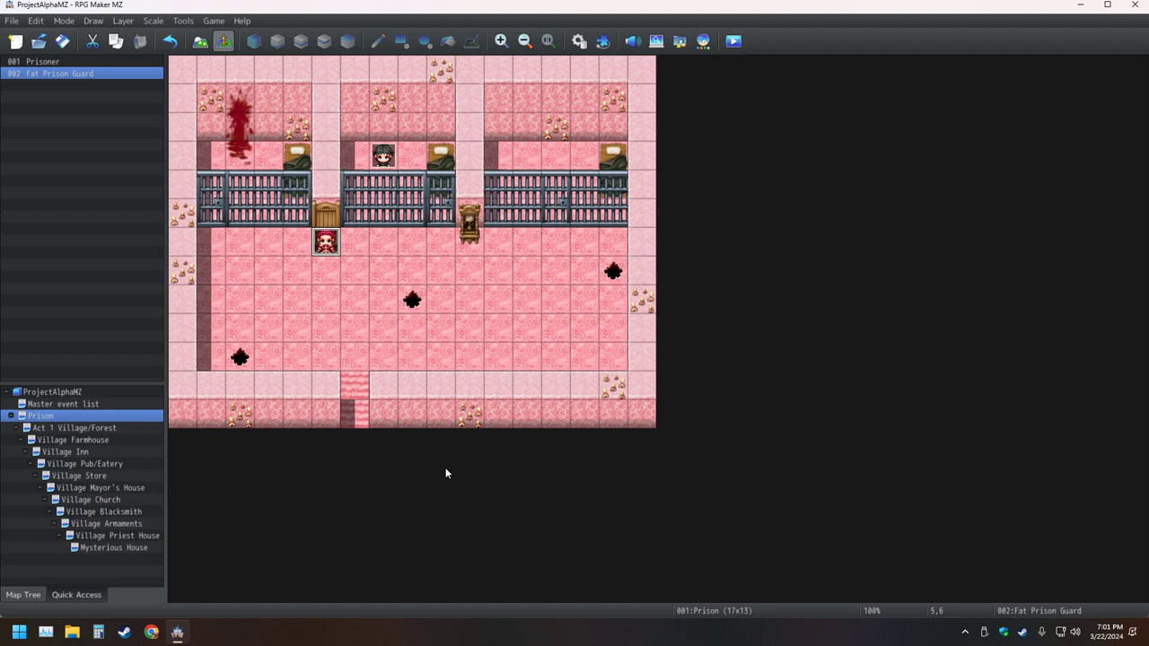
- Create an event named Prison Warden at the foot of the stairs, on tile 6,12 of the Prison map
double_click(366, 420)
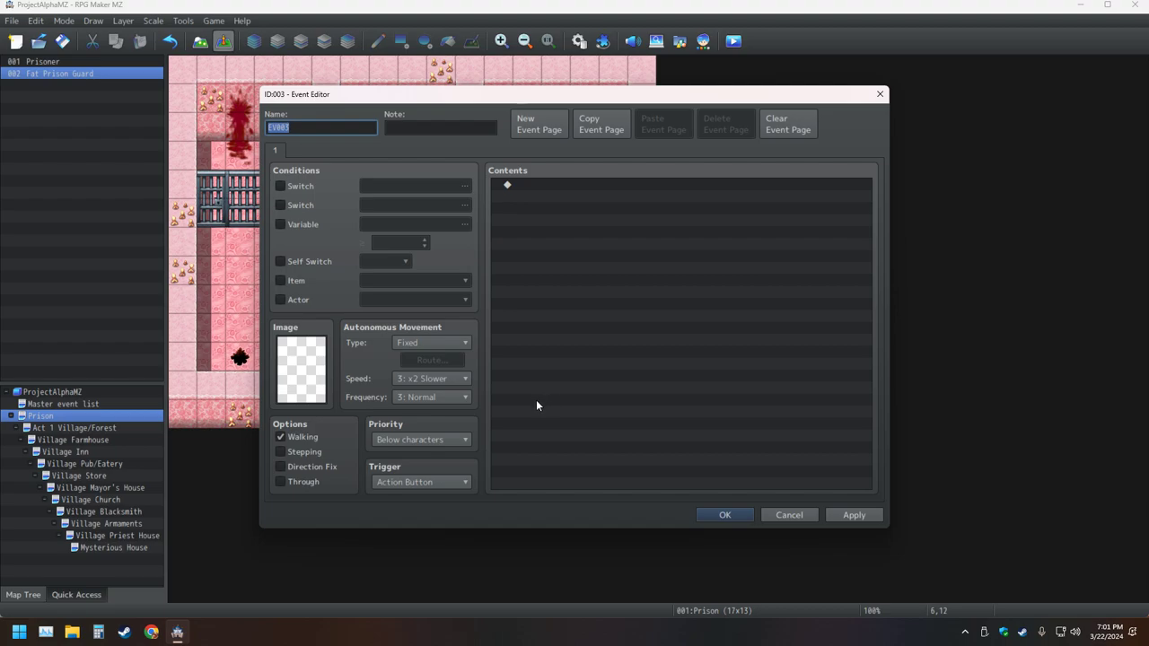
type("Prison Warden")
key("Return")
- Give the Prison Warden event the green-haired warden's back-facing sprite from the Prison Guards 1 sheet
key("Return")
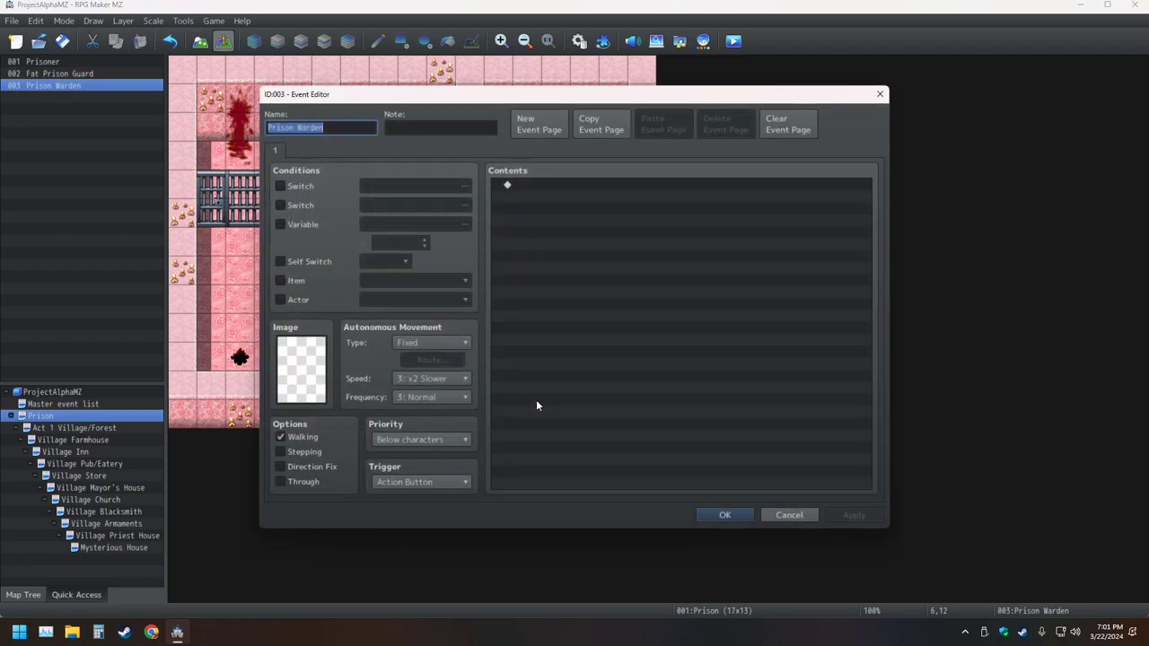
double_click(305, 369)
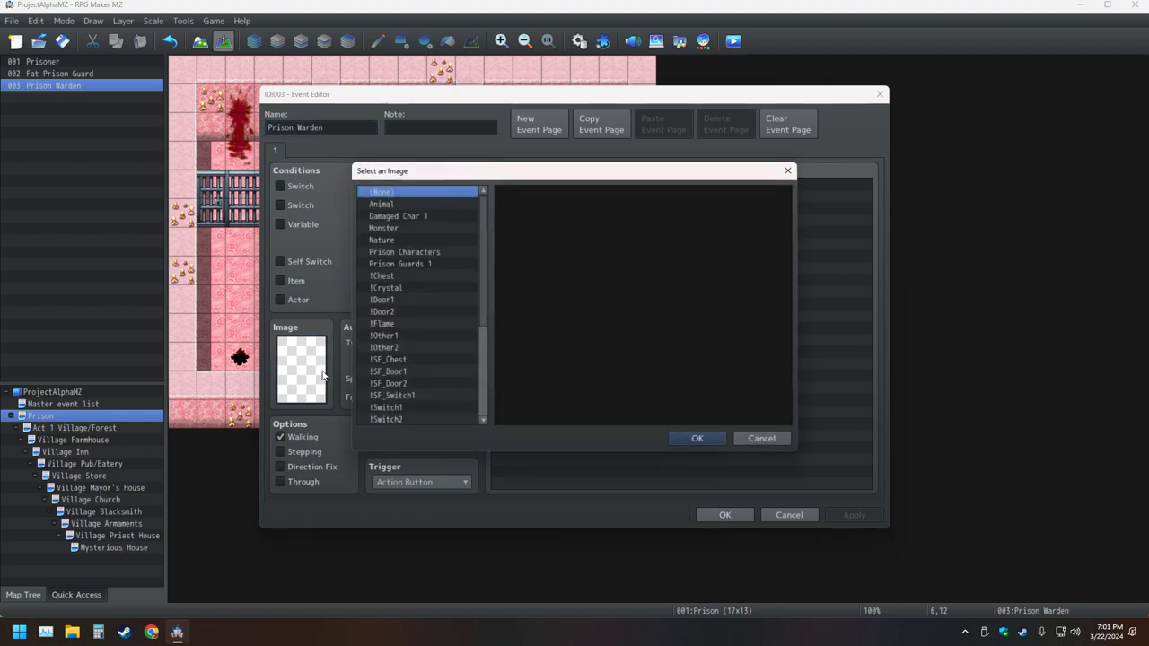
left_click(408, 264)
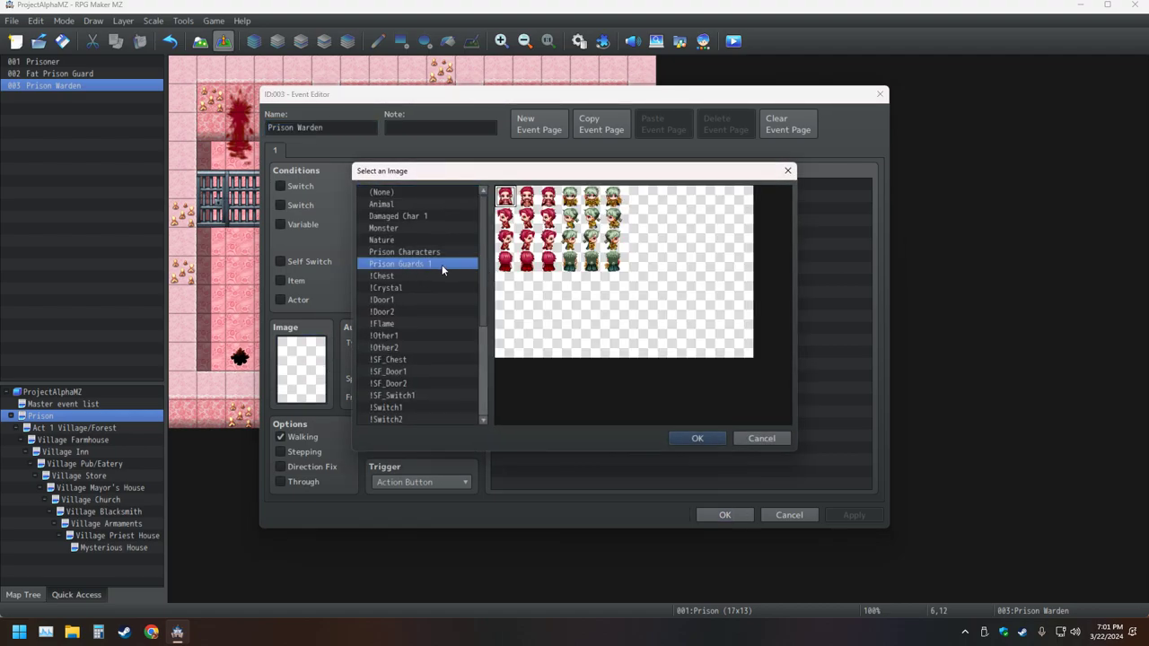
double_click(592, 263)
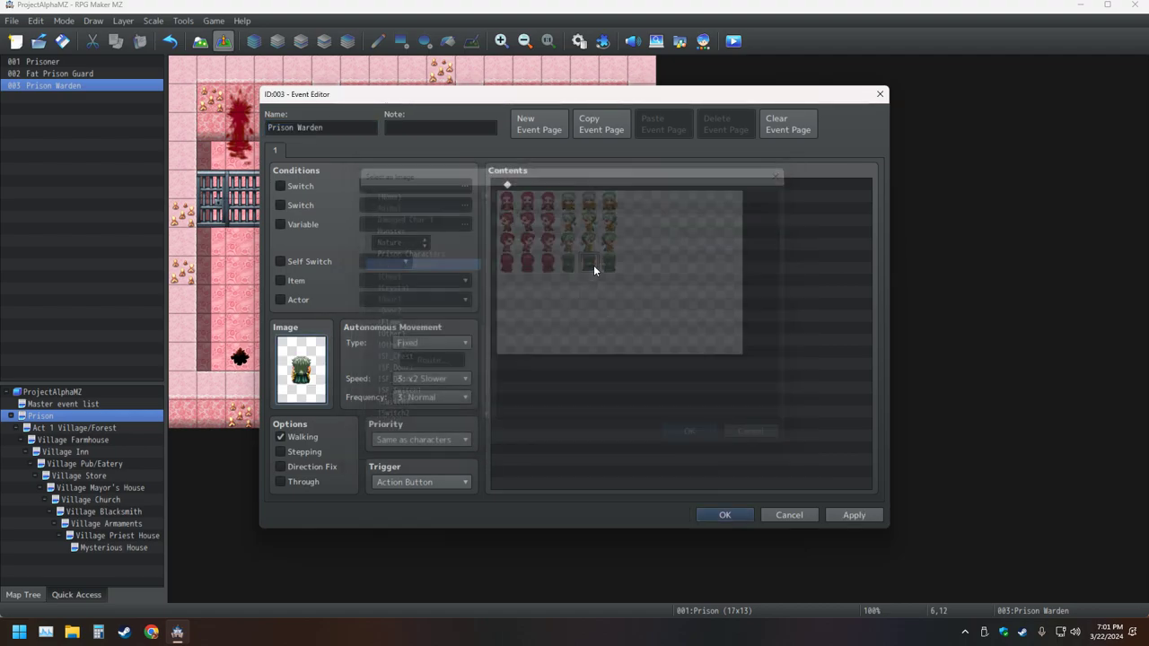
left_click(729, 516)
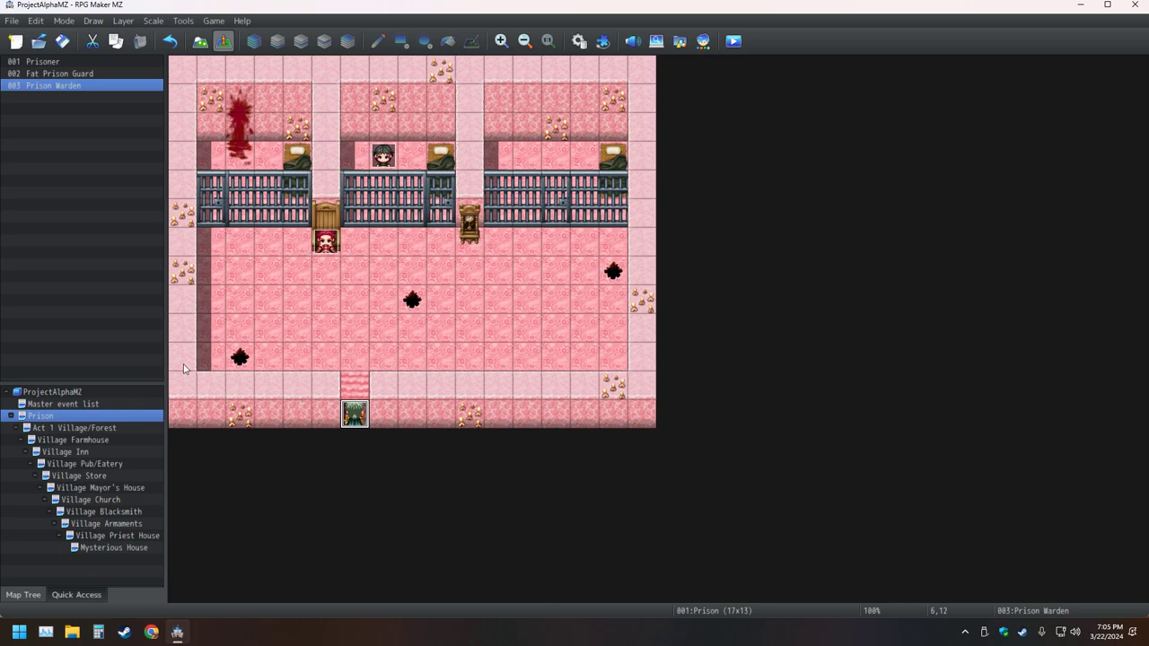
- Set the player's starting position on tile 2,9 of the Prison map, above the lower-left black hole
double_click(239, 330)
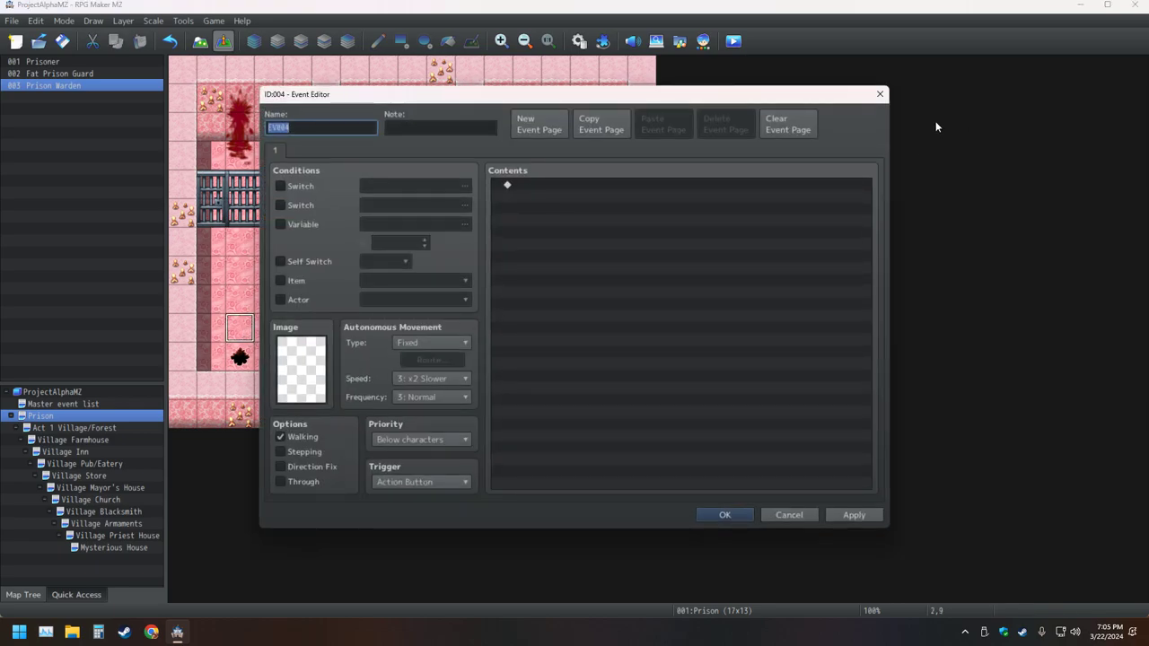
left_click(880, 96)
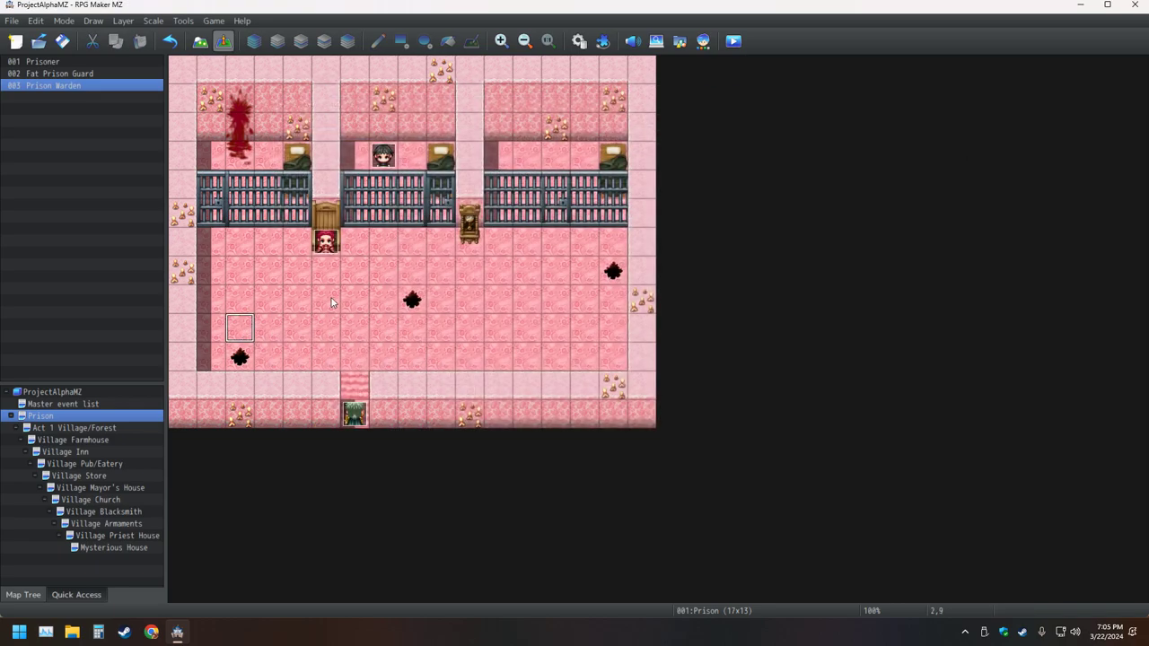
right_click(248, 336)
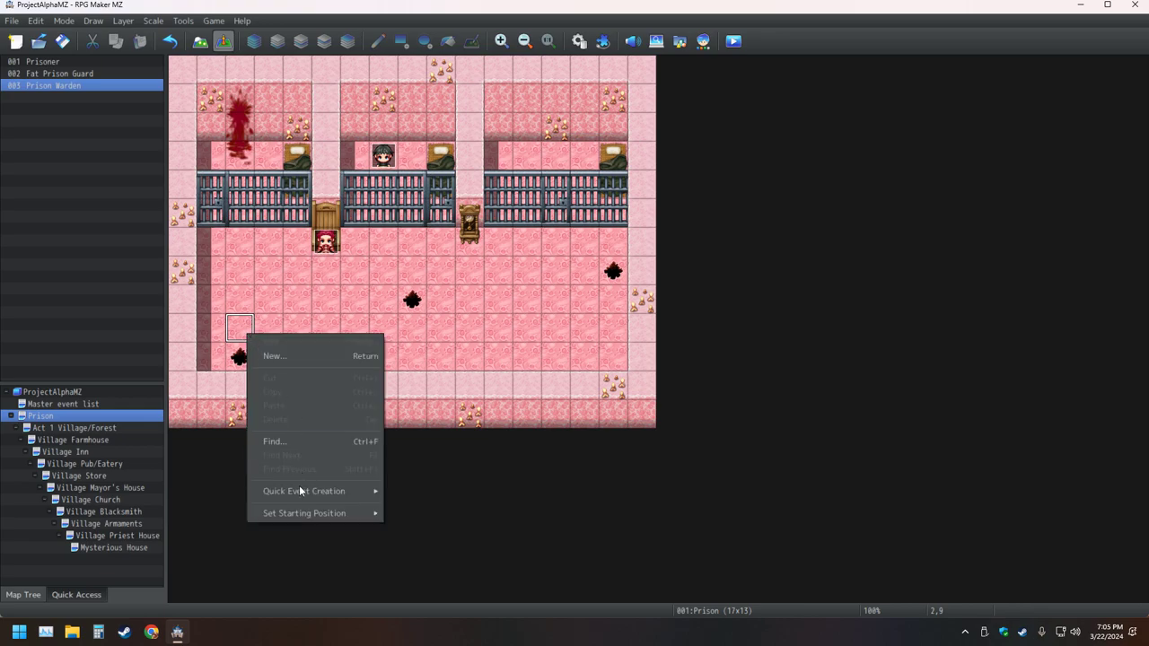
mouse_move(282, 514)
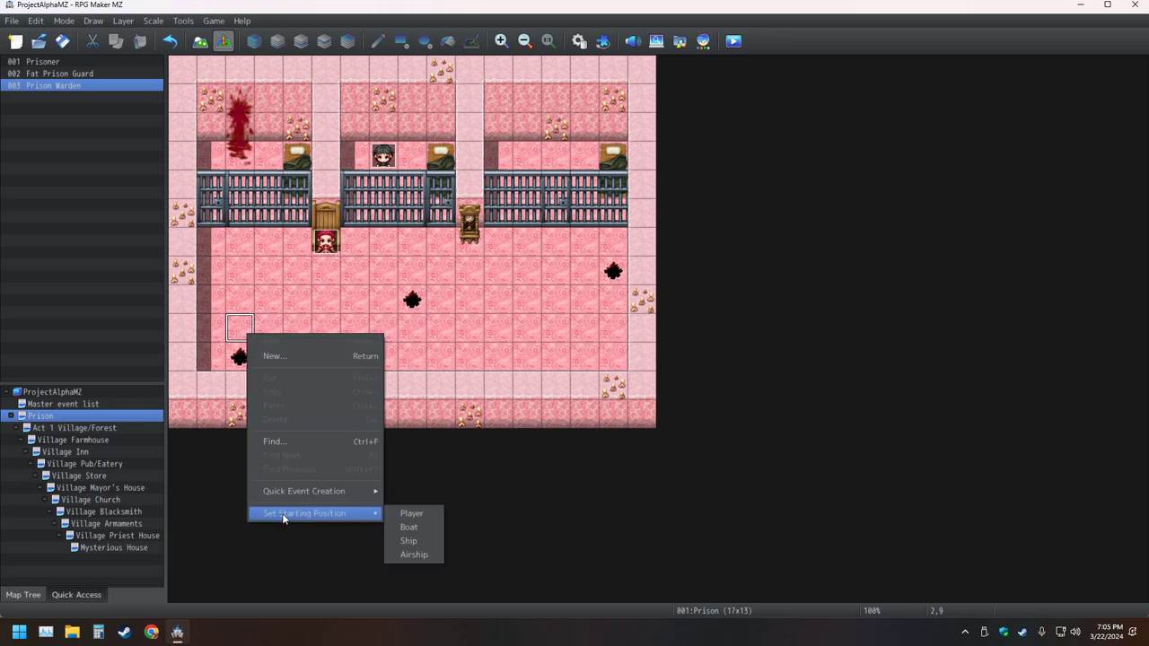
left_click(404, 513)
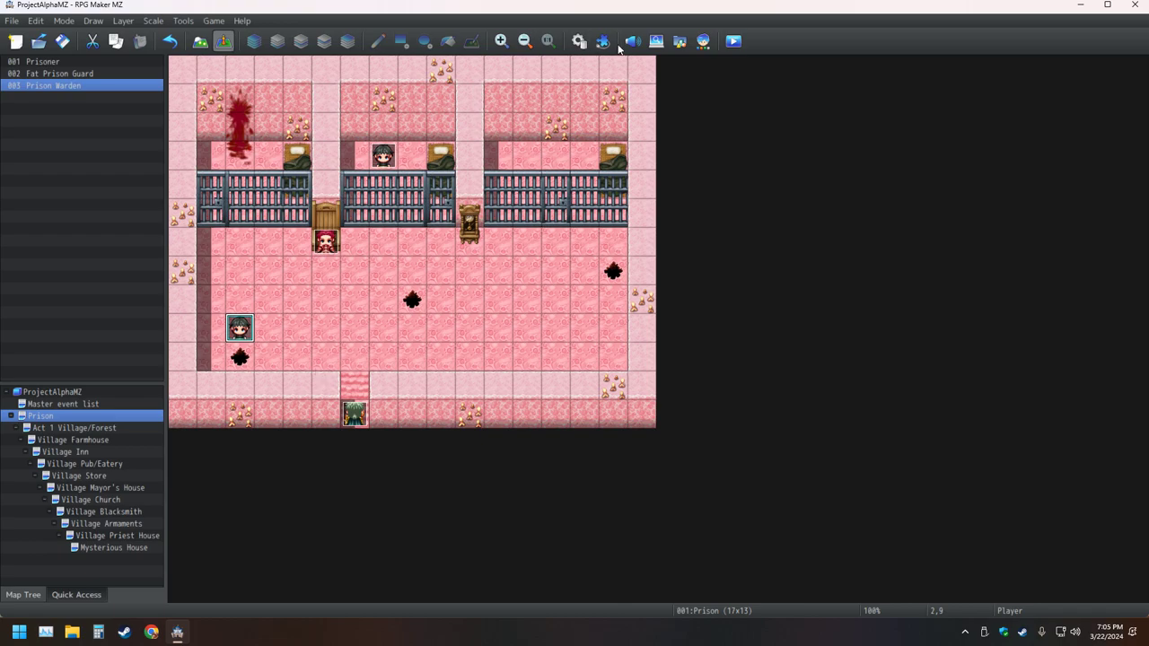
left_click(579, 41)
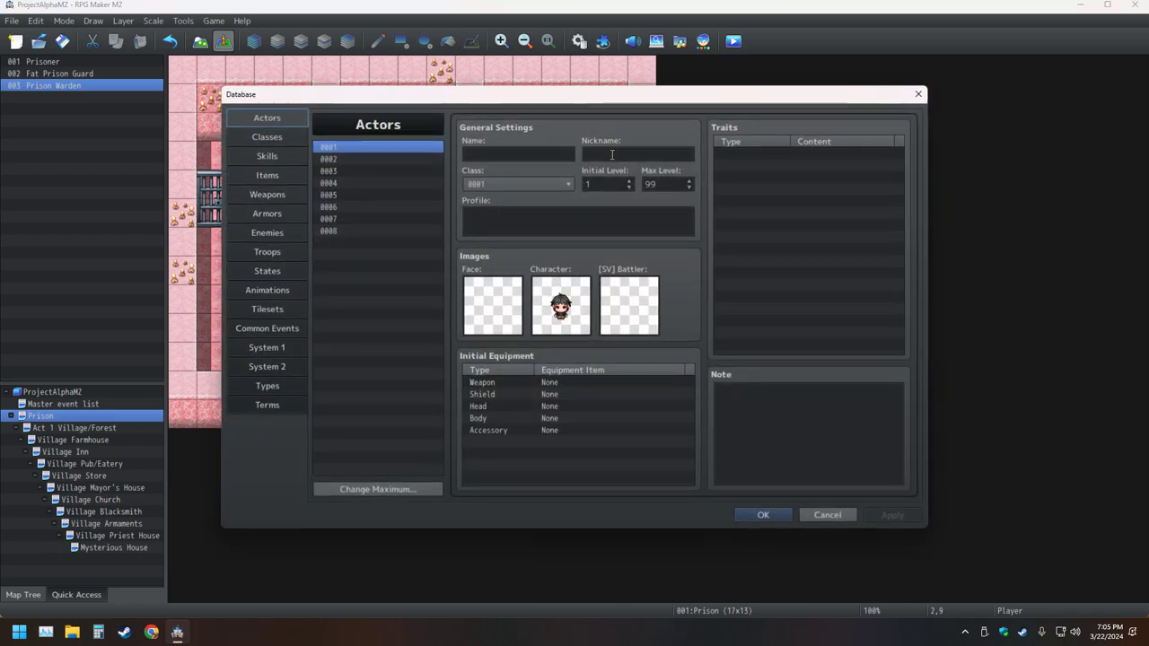
left_click(918, 96)
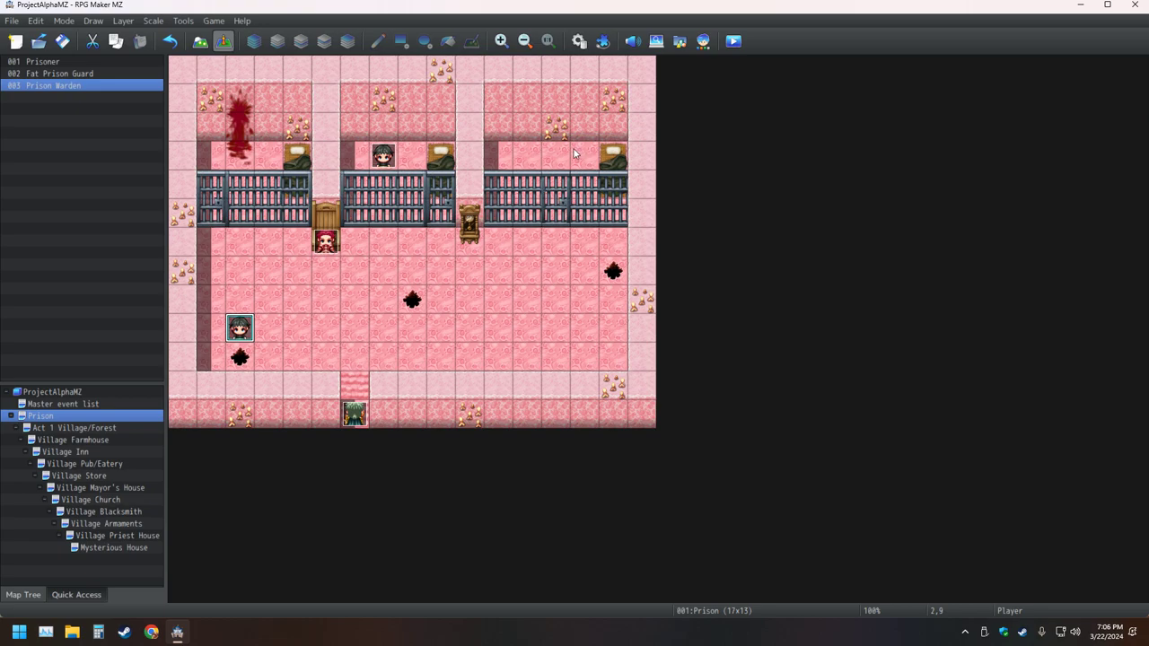
- Create an event named Prison Event in the rightmost cell, on tile 13,3
double_click(573, 150)
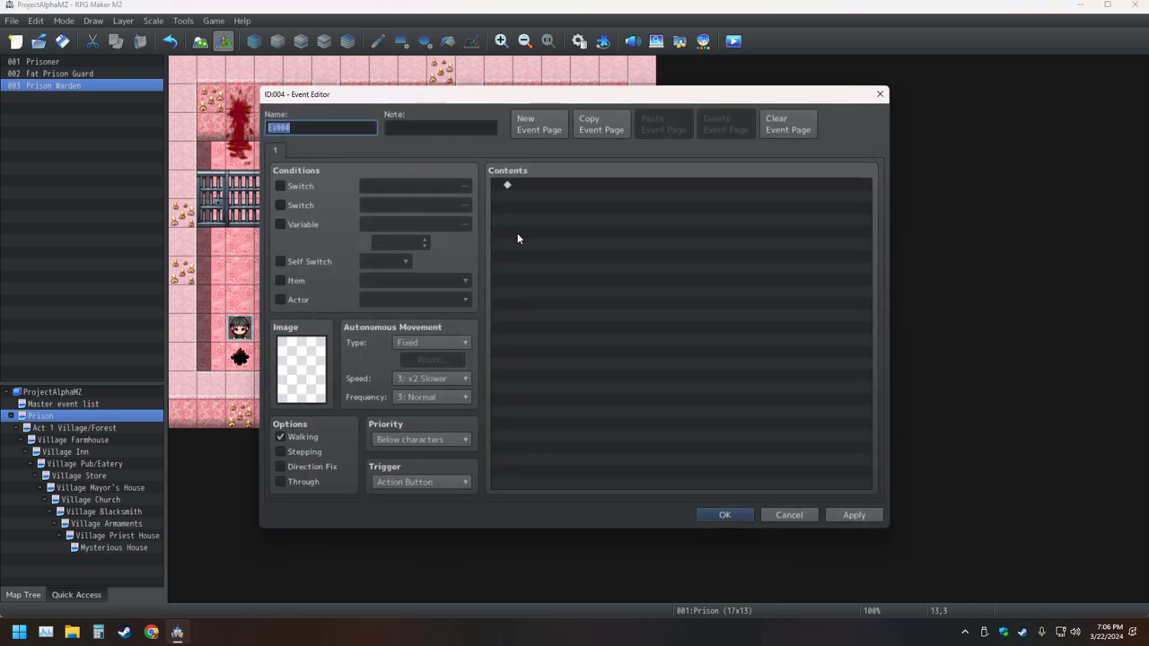
type("Prison Event")
key("Return")
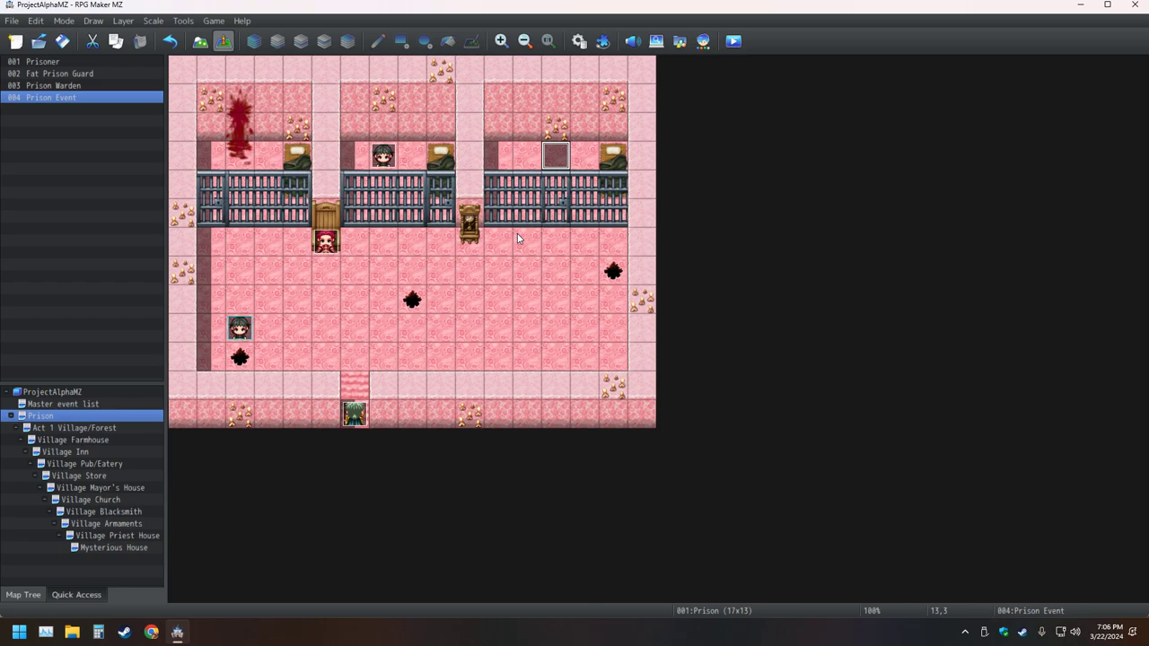
- Rename the new event in the rightmost cell as Prison Main Event
key("Return")
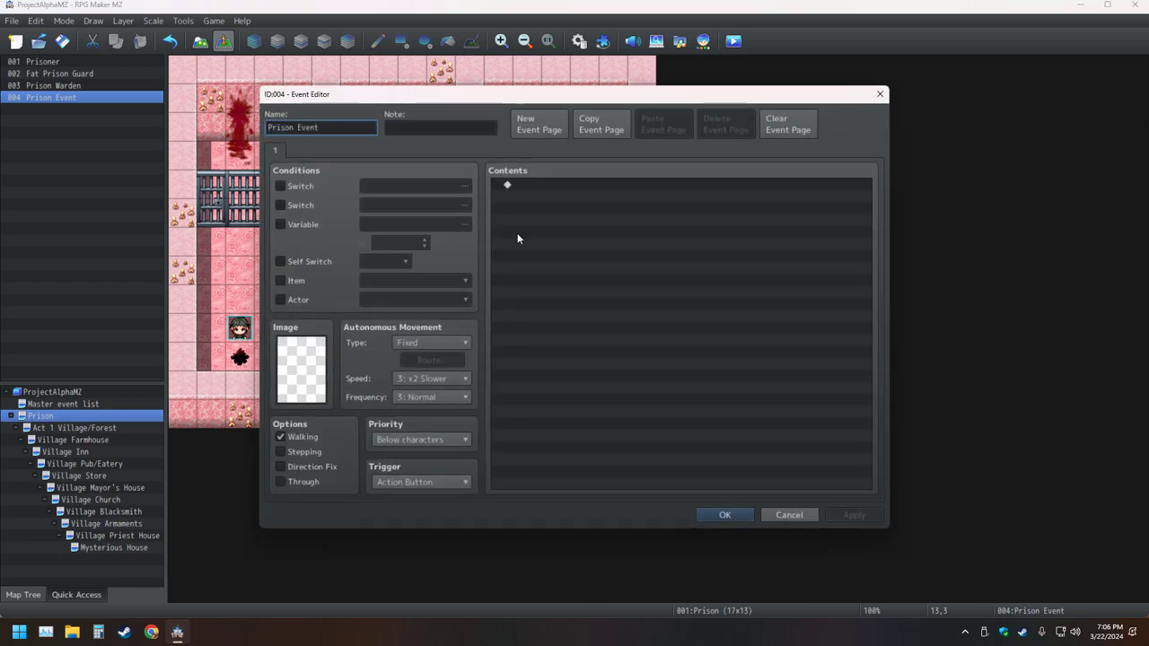
key("Left")
key("Left")
key("Left")
key("Left")
key("Left")
type("Main")
key("Return")
- Open Prison Main Event for editing, move its editor clear of the map, and bring up the movement commands for its contents
key("Return")
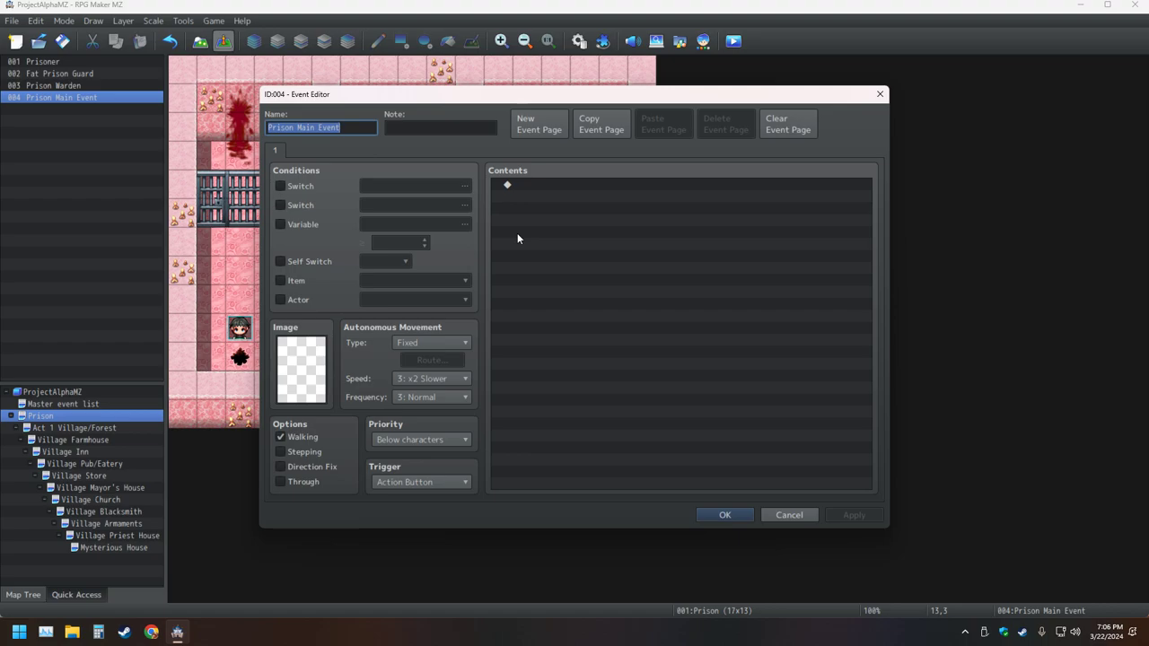
left_click_drag(557, 94, 784, 142)
double_click(759, 233)
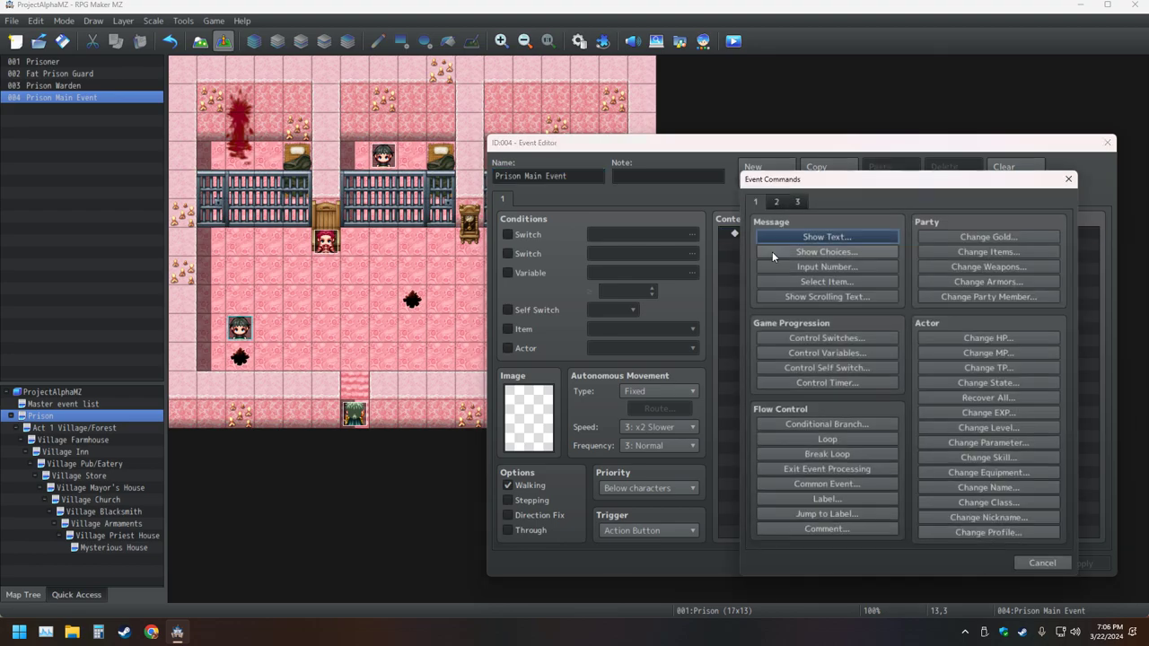
left_click(776, 202)
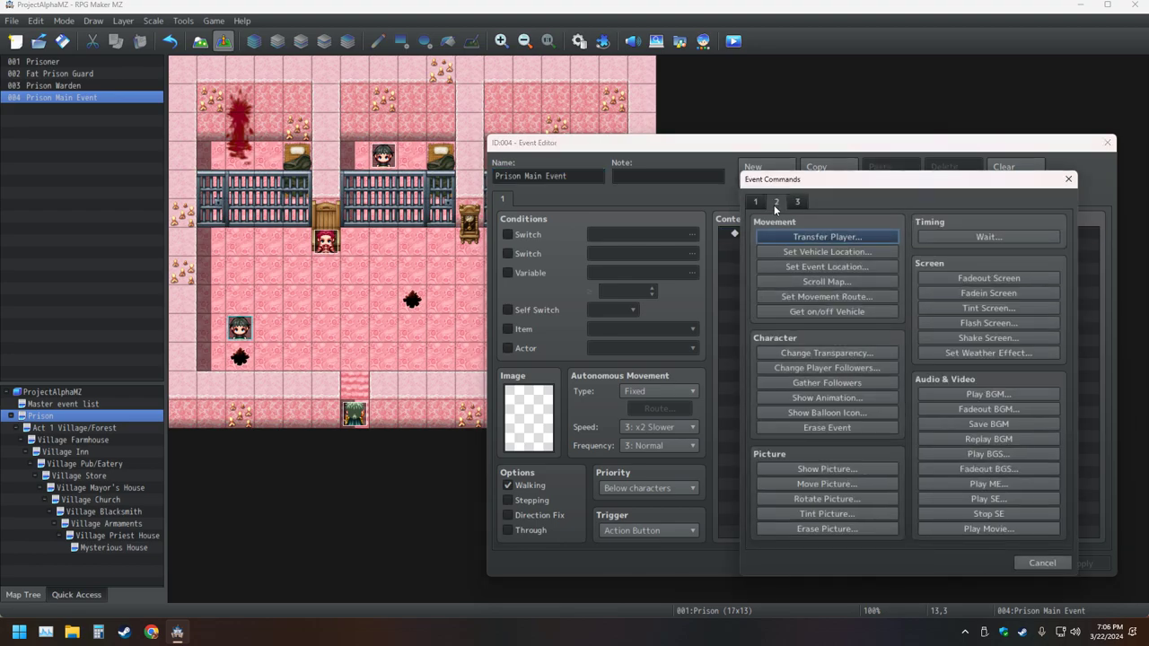
left_click(761, 204)
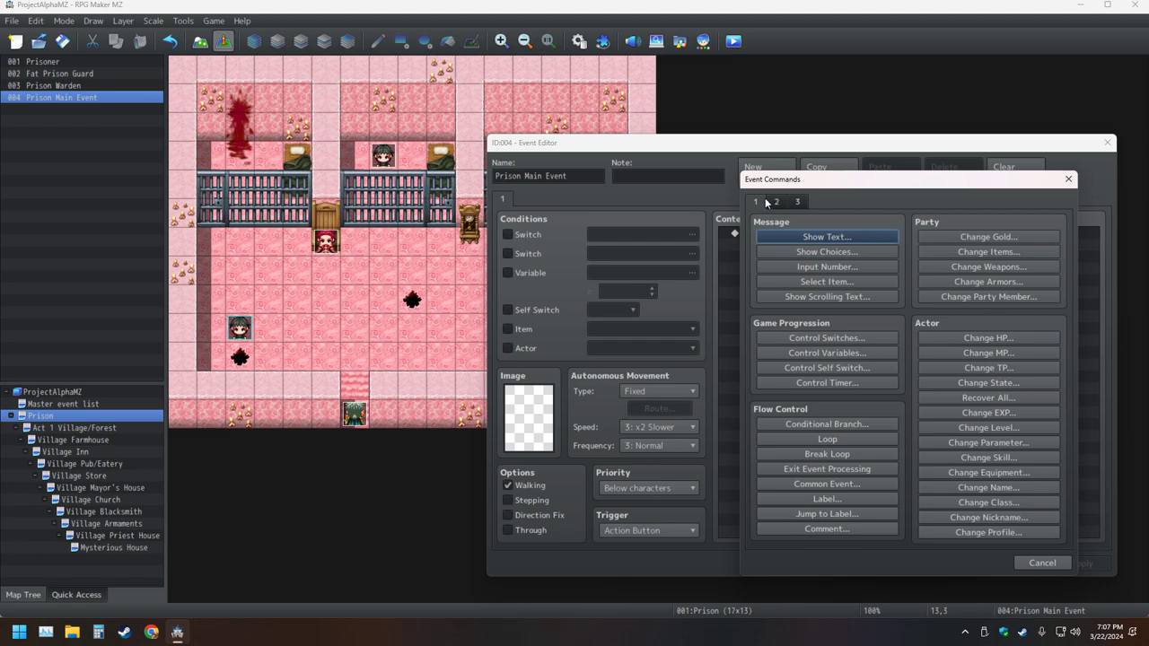
left_click(776, 201)
- Draft a Set Movement Route for the Prison Warden from mixed up, down, left and right moves and preview its path
left_click(813, 297)
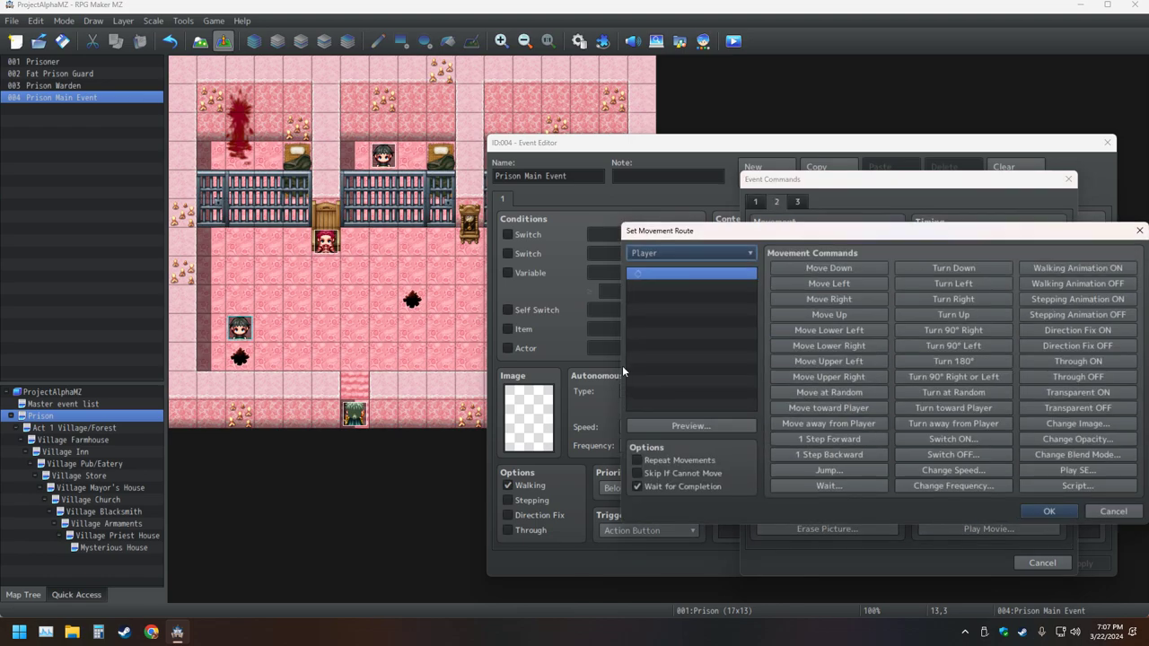
left_click(747, 252)
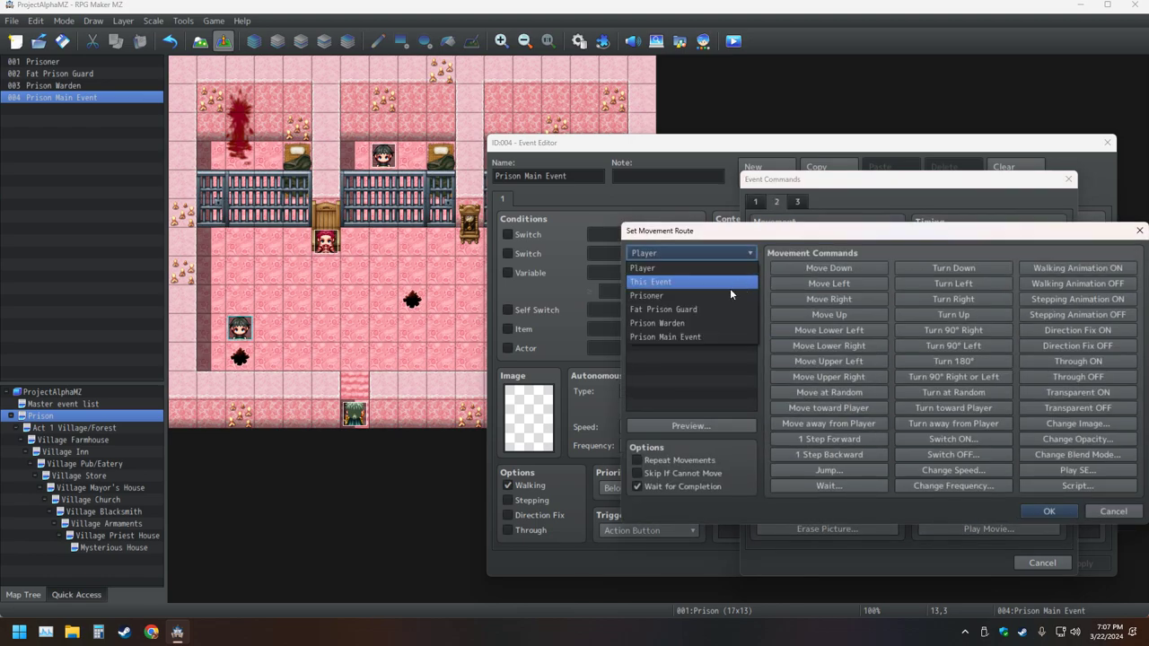
left_click(662, 333)
left_click(829, 299)
left_click(828, 314)
left_click(829, 299)
left_click(829, 284)
left_click(829, 284)
left_click(828, 267)
left_click(828, 268)
left_click(828, 314)
left_click(828, 314)
left_click(829, 267)
left_click(828, 283)
left_click(828, 314)
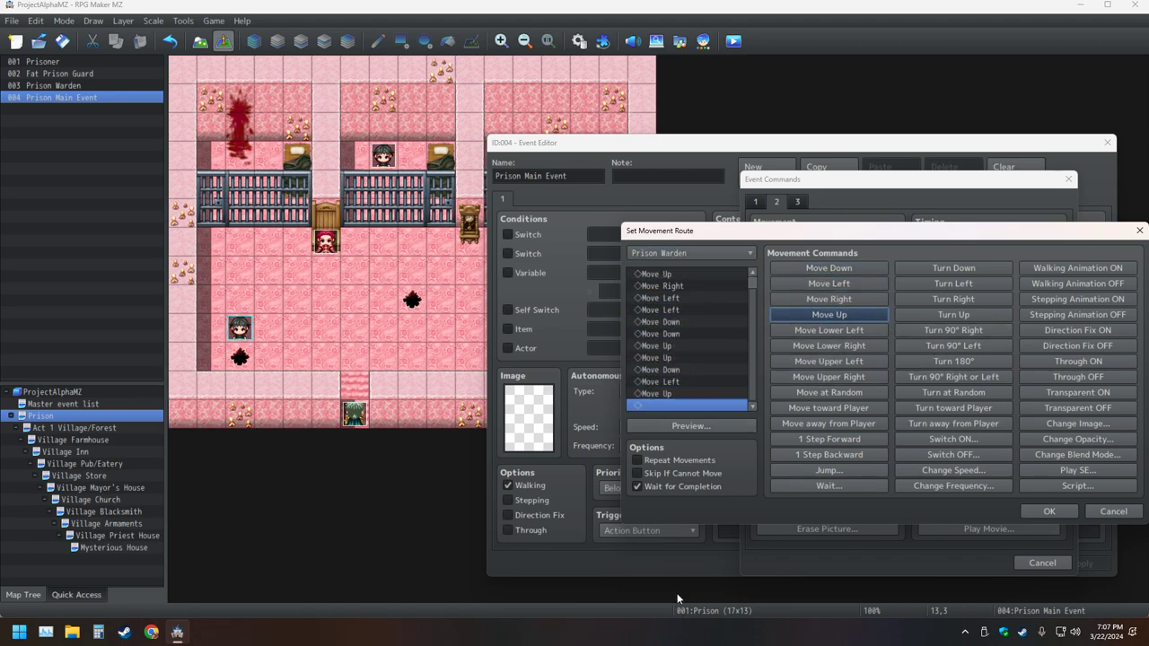
left_click(698, 426)
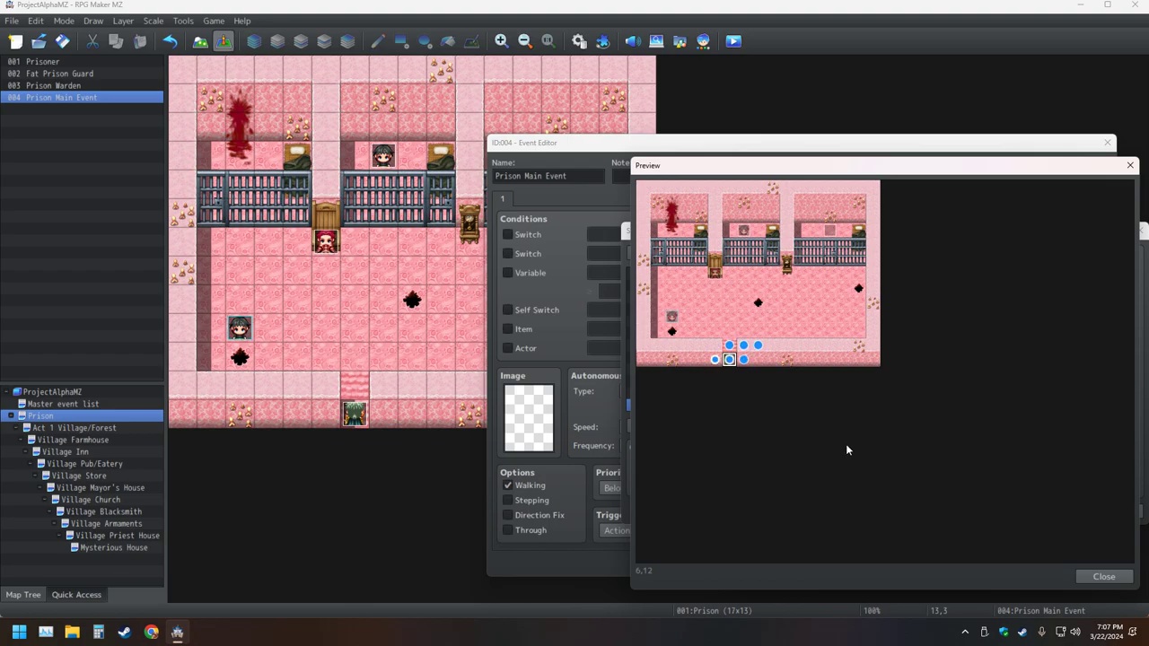
left_click(1130, 165)
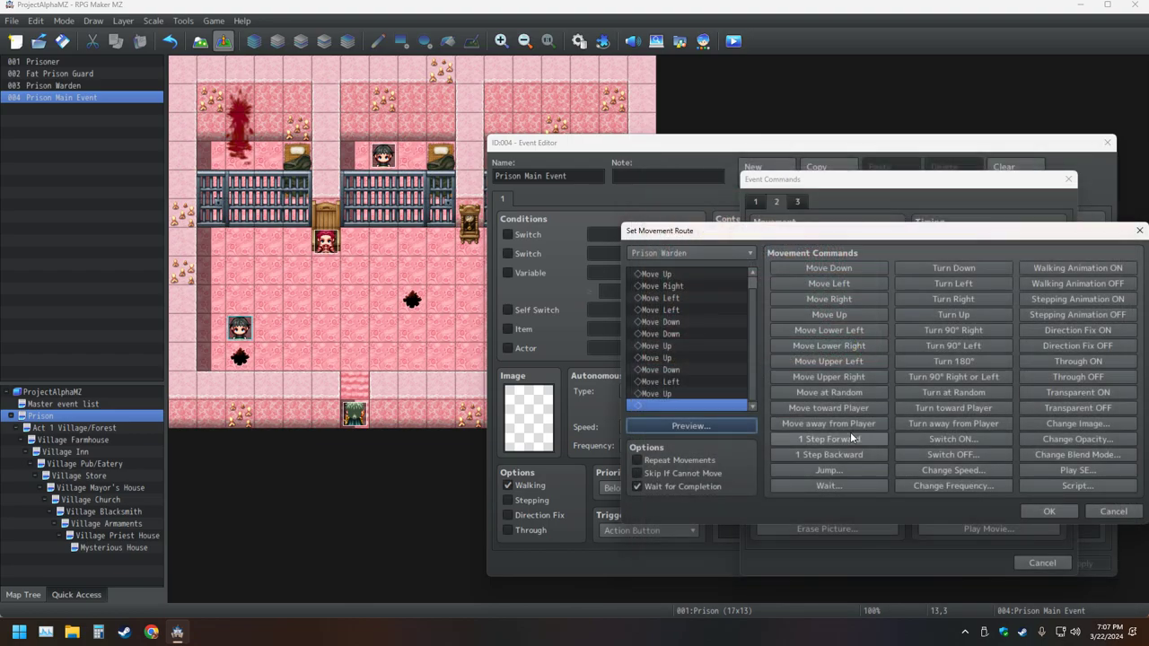
- Delete every move from the Prison Warden's trial route and discard the Set Movement Route command
scroll(695, 332, "up", 1)
left_click(684, 272)
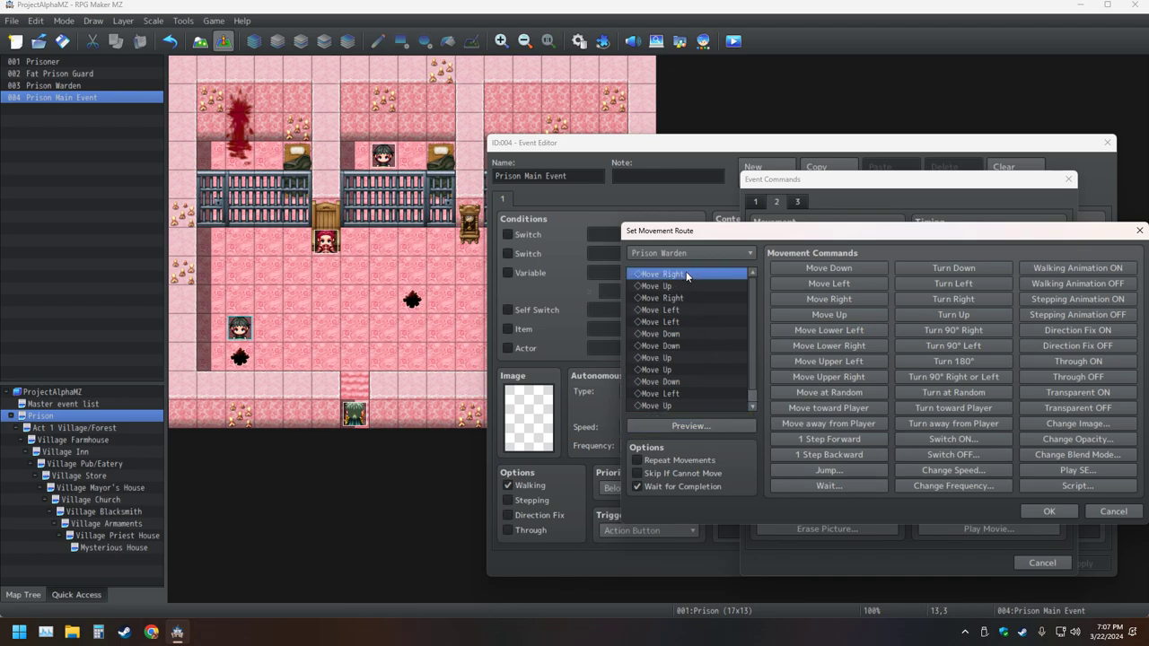
key("Delete")
key("Delete")
key("Delete")
key("Delete")
key("Delete")
key("Delete")
key("Delete")
key("Delete")
key("Delete")
key("Delete")
key("Delete")
key("Delete")
key("Delete")
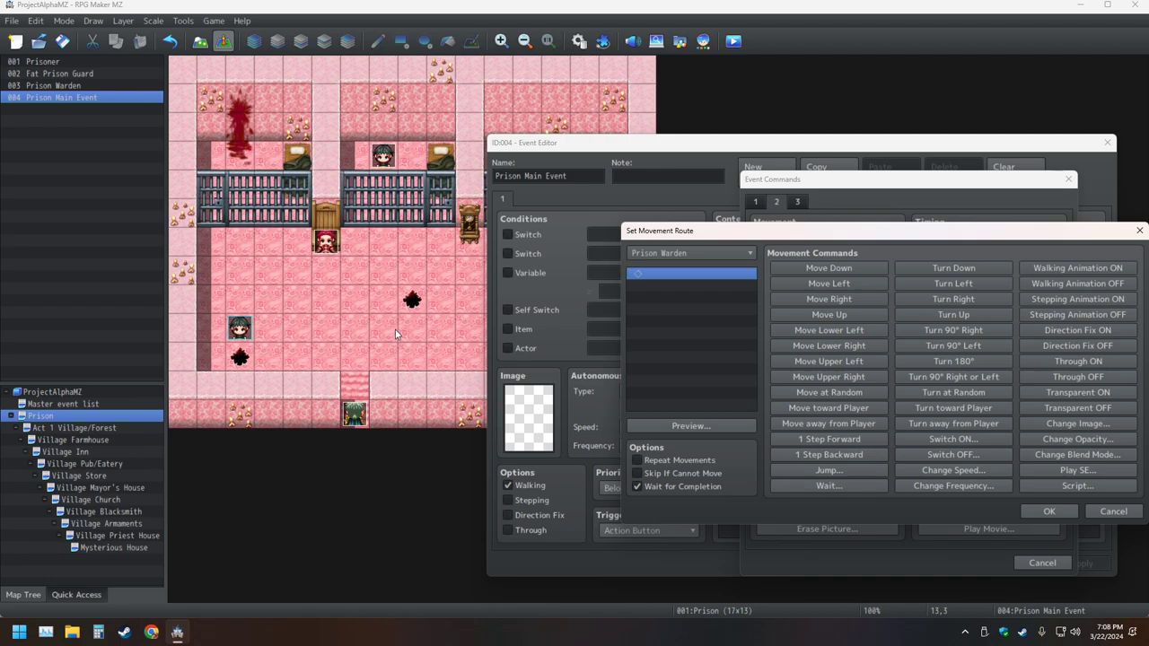
left_click(1139, 230)
left_click(847, 237)
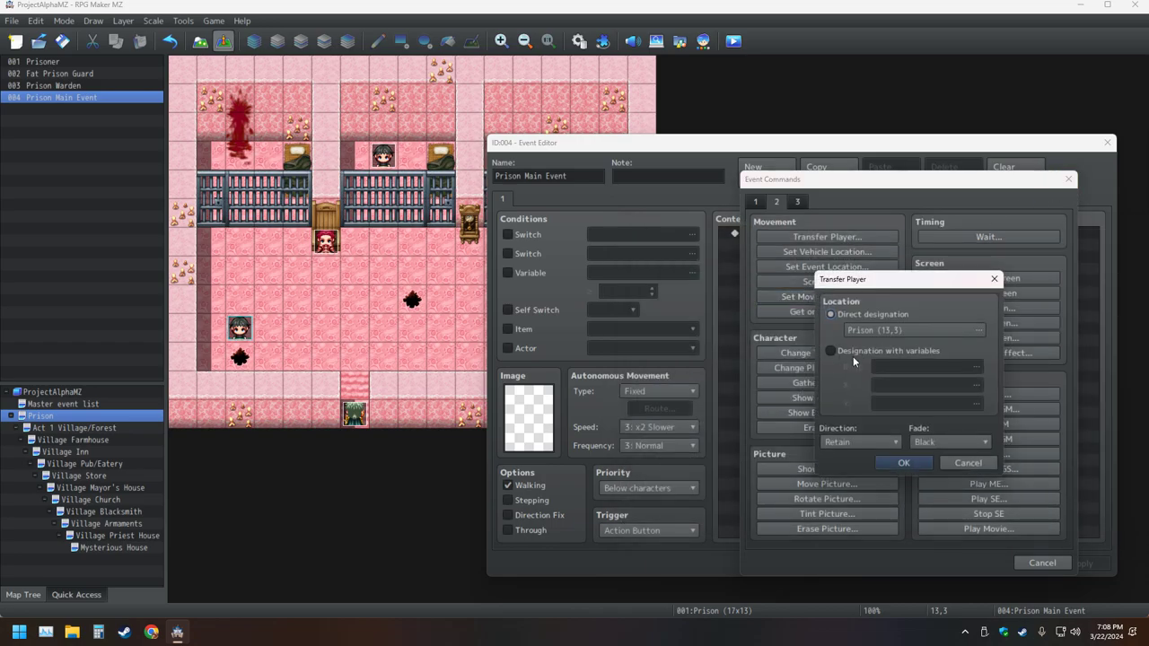
left_click(924, 328)
left_click(679, 179)
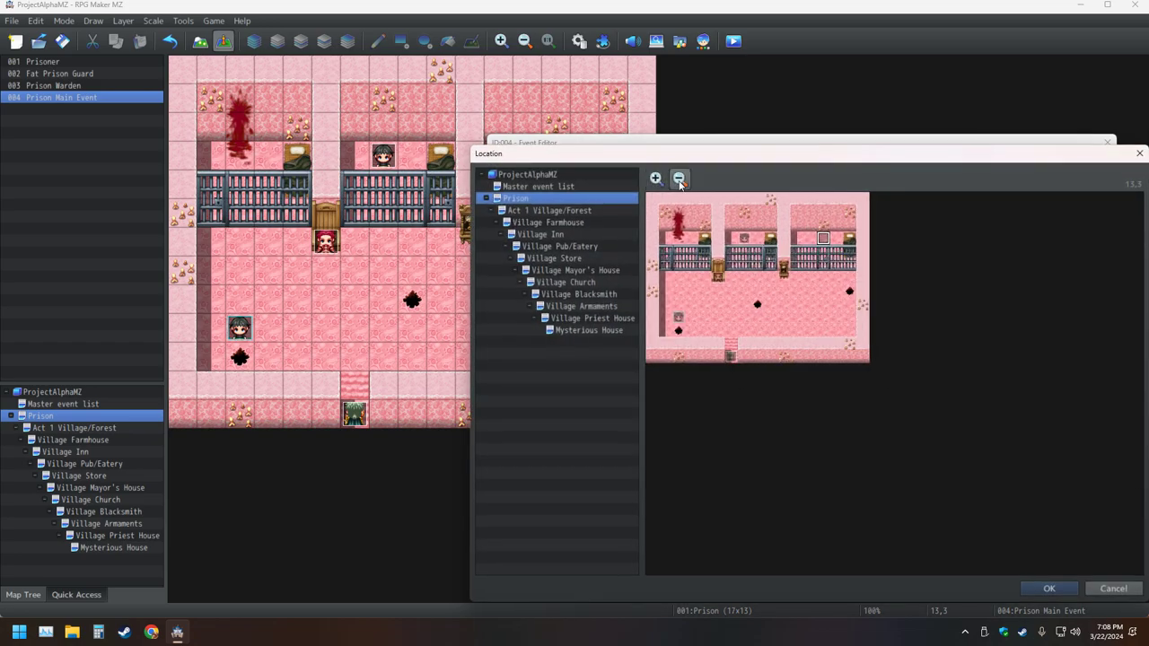
left_click(657, 178)
left_click(679, 179)
left_click(657, 179)
left_click(1139, 153)
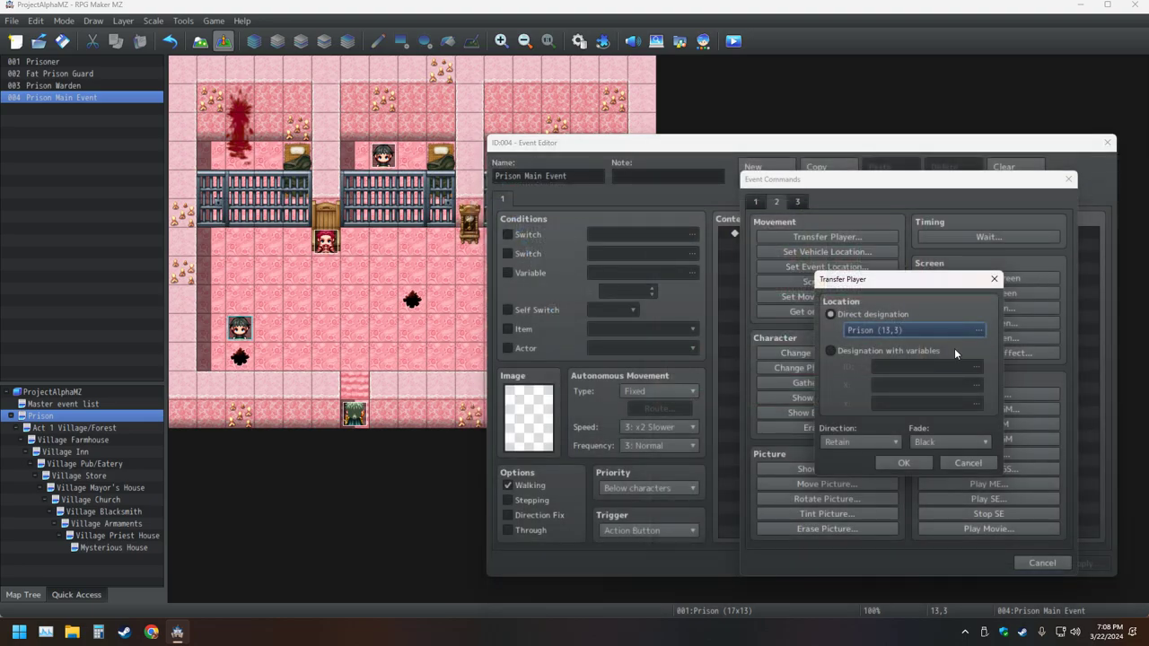
key("Escape")
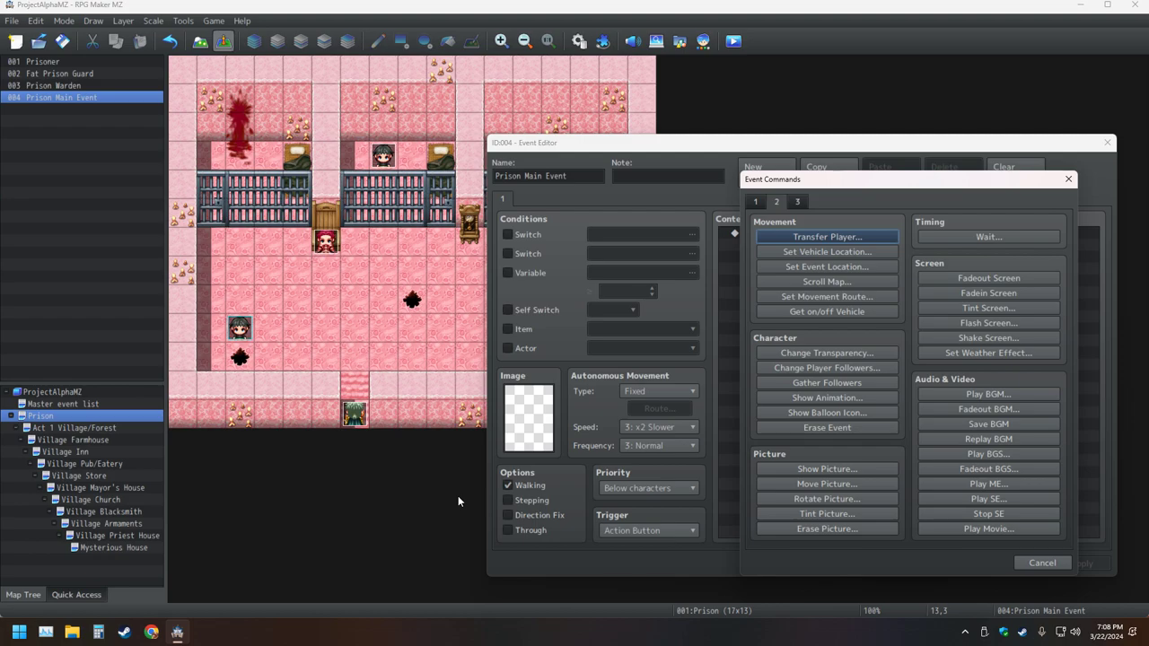
- Begin a Set Movement Route for the Prison Warden with six 1 Step Forward commands
left_click(890, 299)
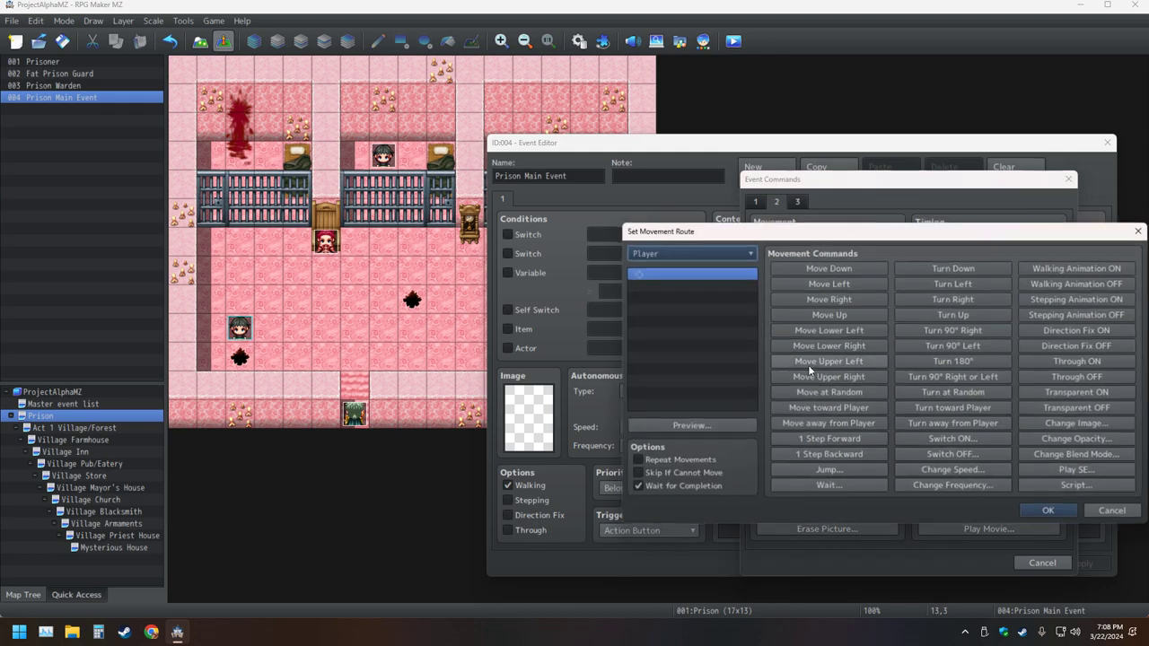
scroll(732, 257, "down", 4)
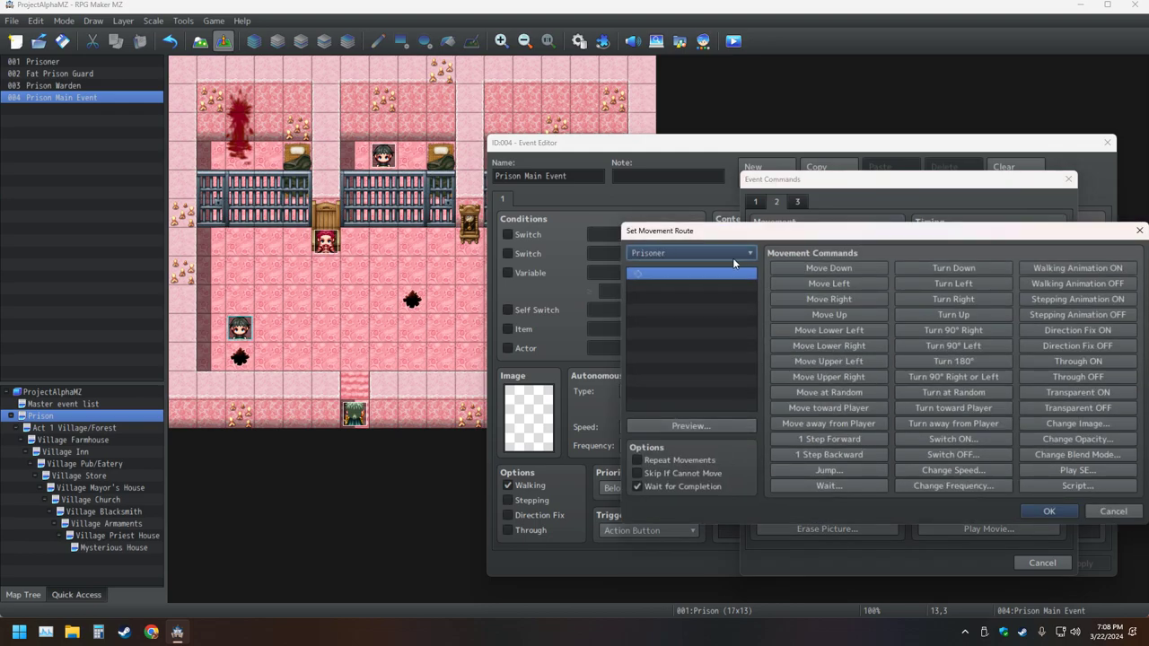
scroll(733, 258, "up", 1)
scroll(733, 259, "down", 2)
scroll(734, 264, "up", 1)
scroll(727, 255, "up", 4)
scroll(729, 260, "down", 5)
scroll(734, 254, "up", 5)
scroll(734, 256, "down", 4)
left_click(854, 438)
left_click(854, 437)
left_click(854, 437)
left_click(855, 437)
left_click(854, 437)
left_click(855, 437)
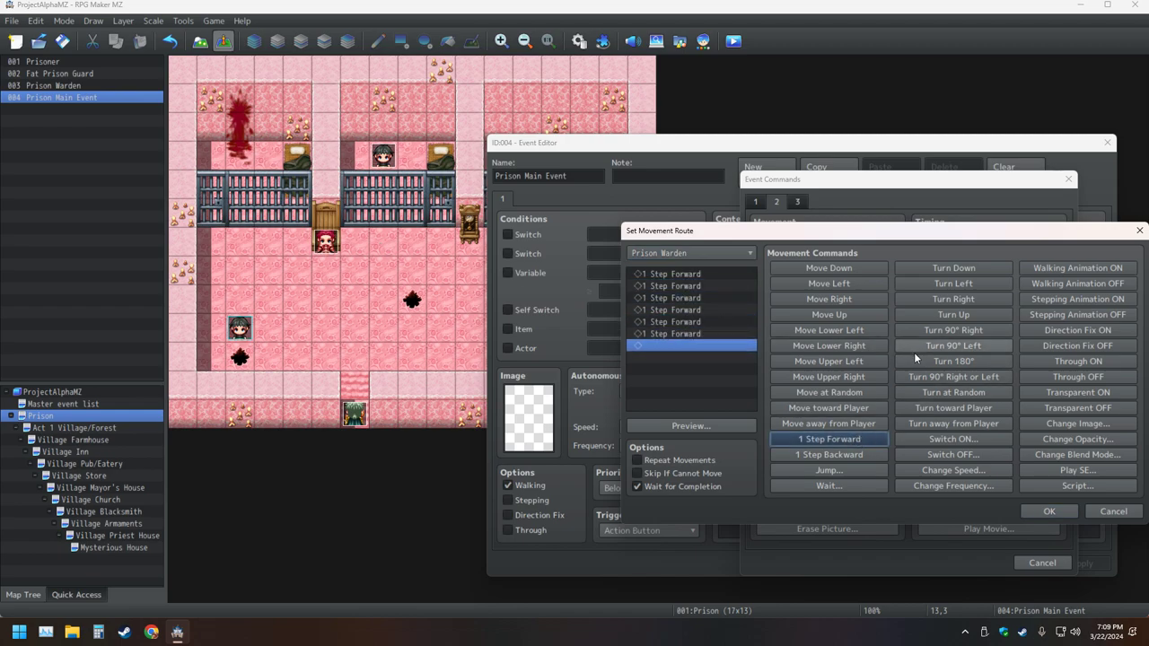
- Extend the Prison Warden's route with Turn Right, 1 Step Forward and Turn Up
left_click(956, 299)
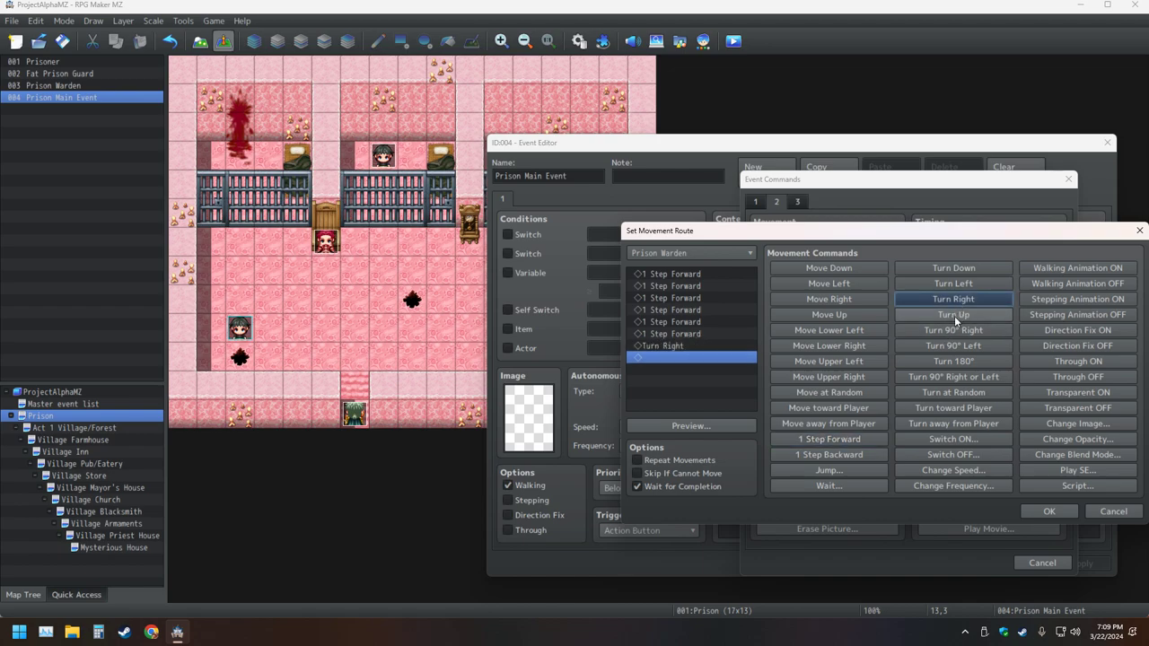
left_click(830, 439)
left_click(953, 315)
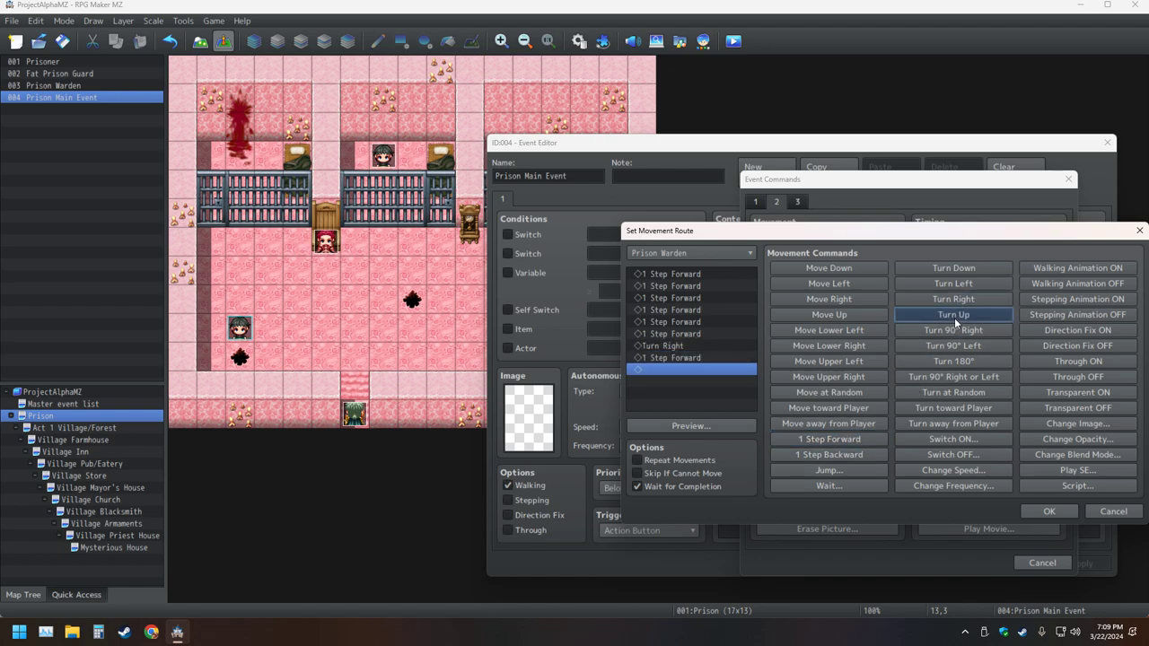
- Preview the Prison Warden's route on the map and commit it to Prison Main Event
left_click(703, 428)
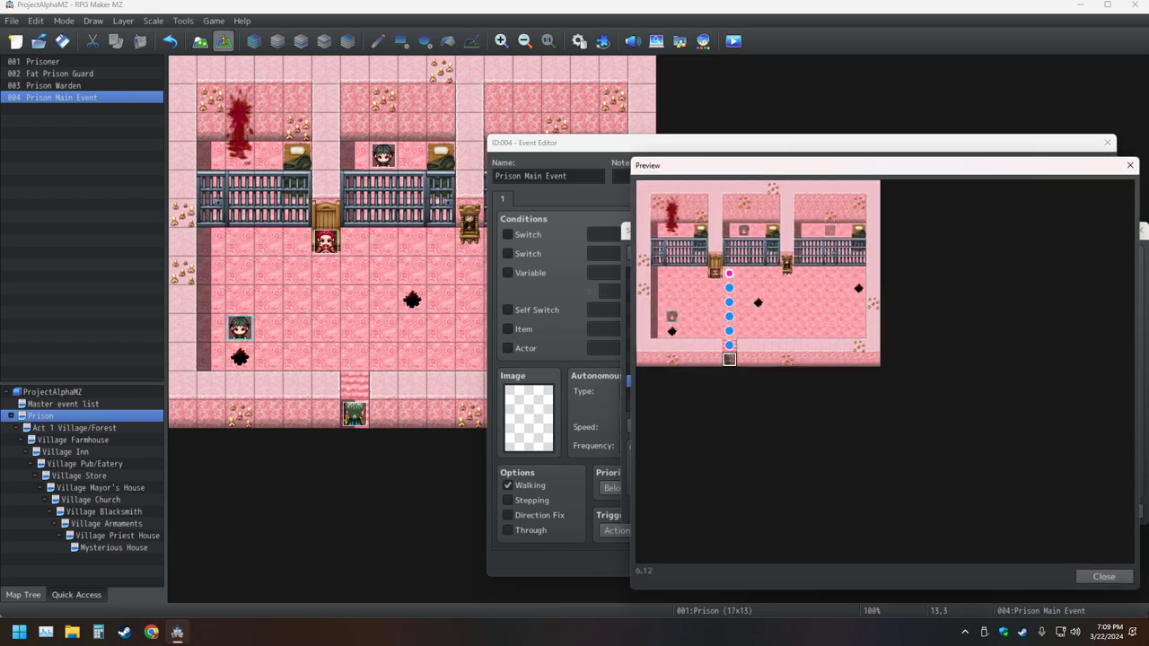
left_click(1104, 576)
left_click(1048, 511)
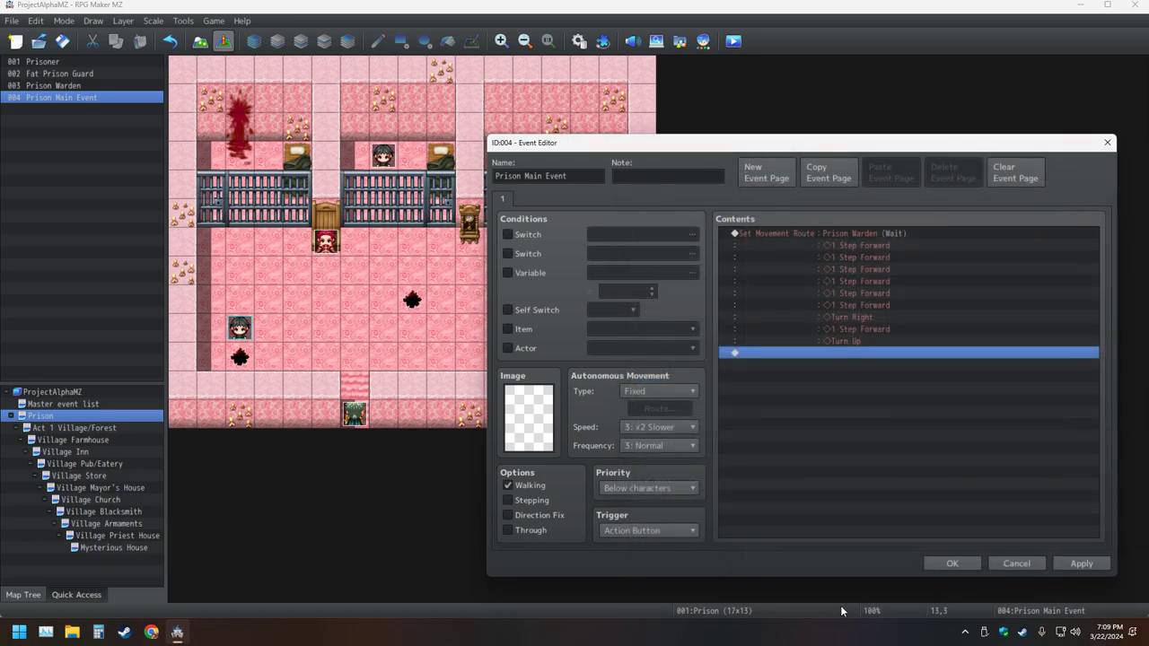
left_click(1097, 564)
left_click(973, 565)
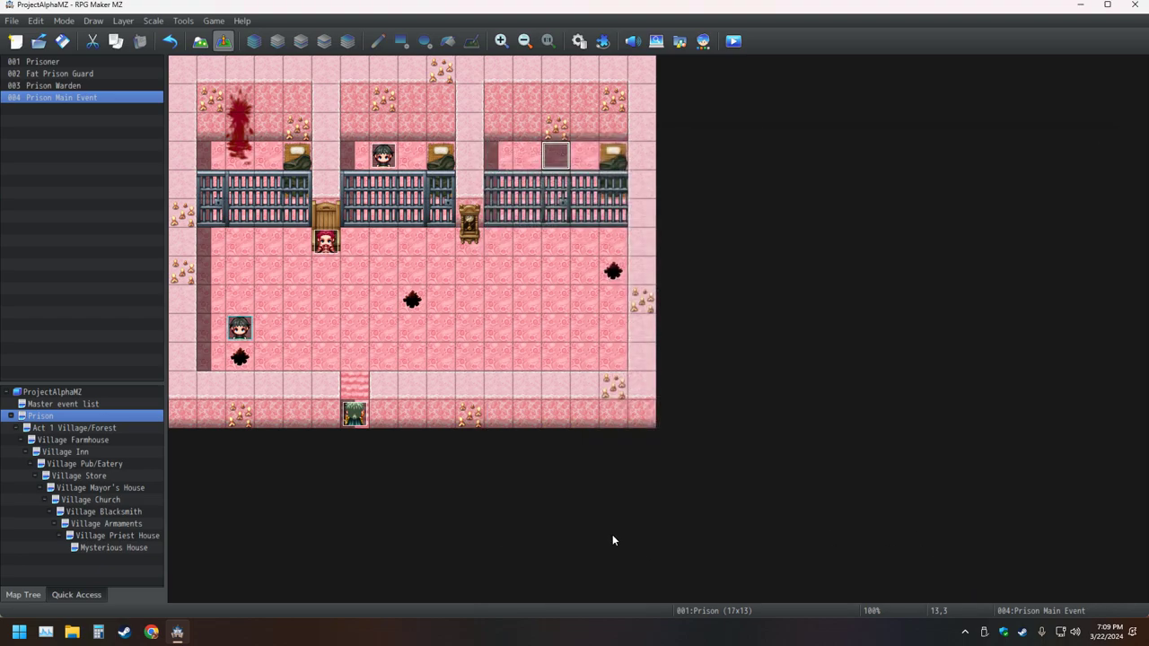
- Mute the computer's sound and playtest a new game with the changes saved to check the Prison Warden's movement
key("XF86AudioMute")
left_click(743, 45)
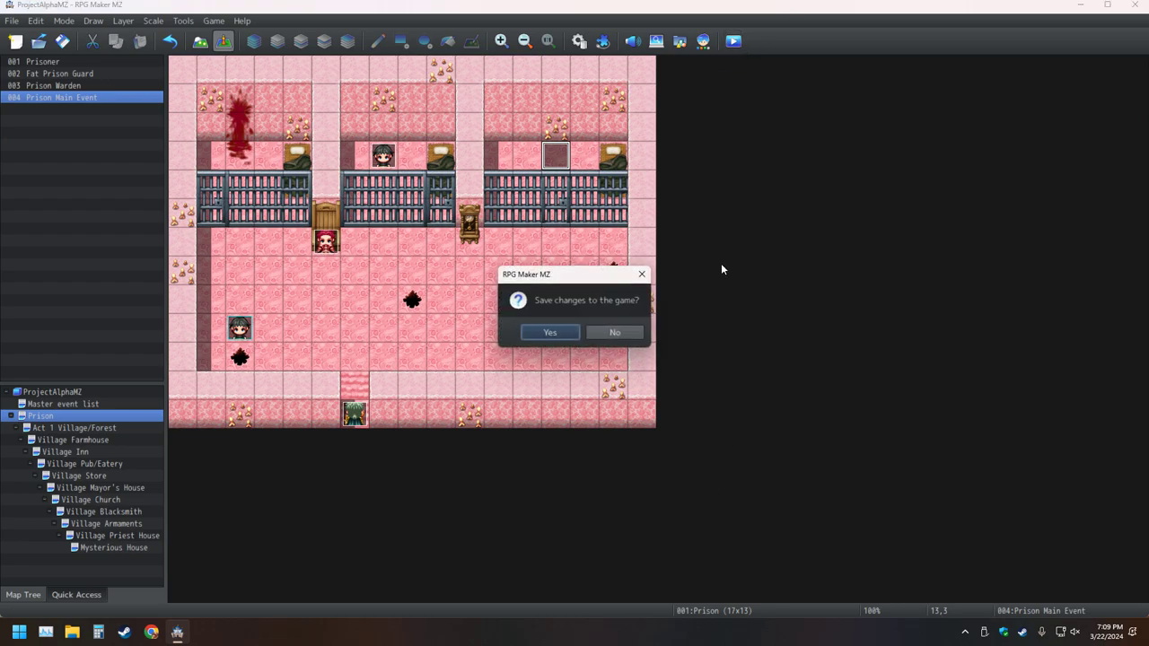
left_click(569, 329)
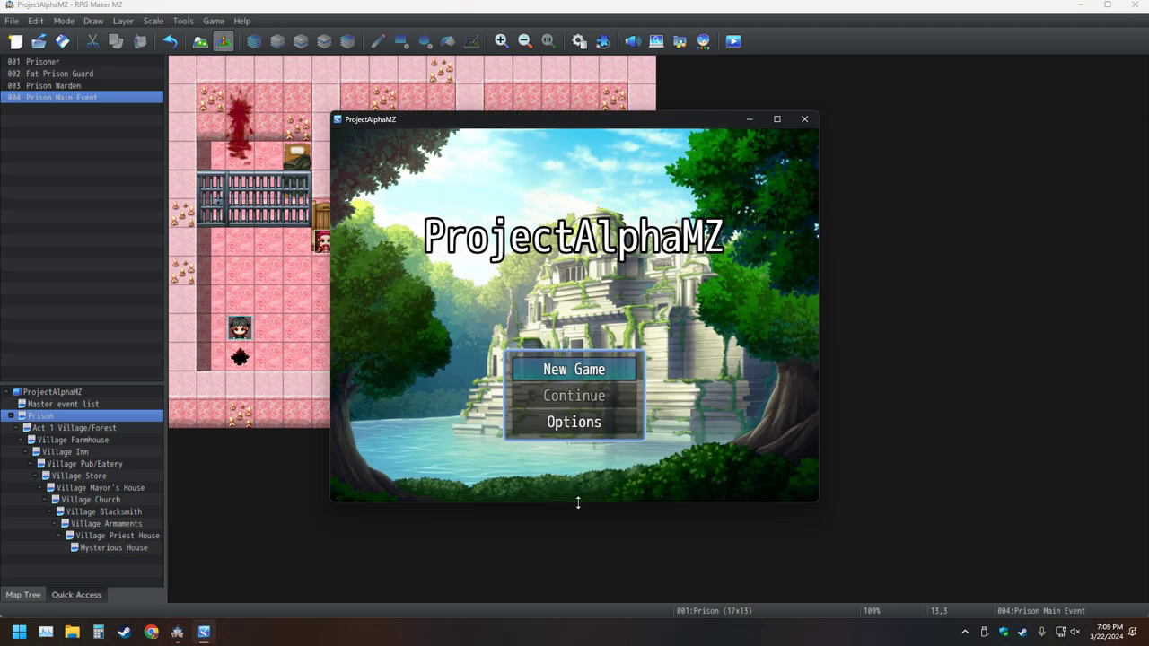
key("Return")
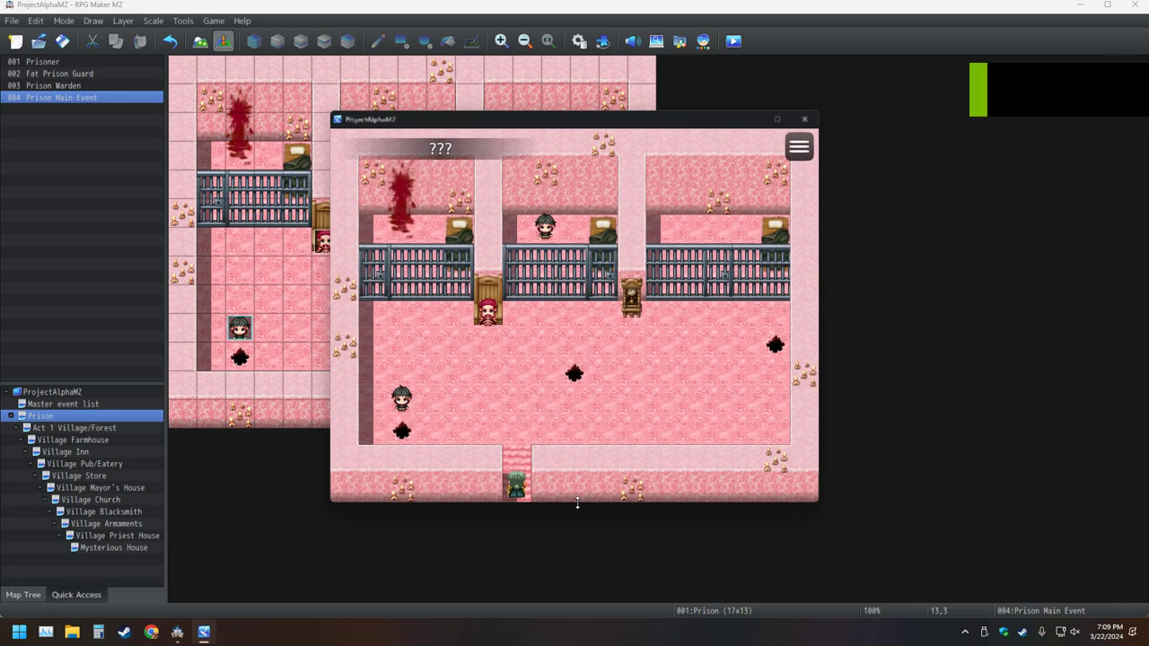
key("alt+F4")
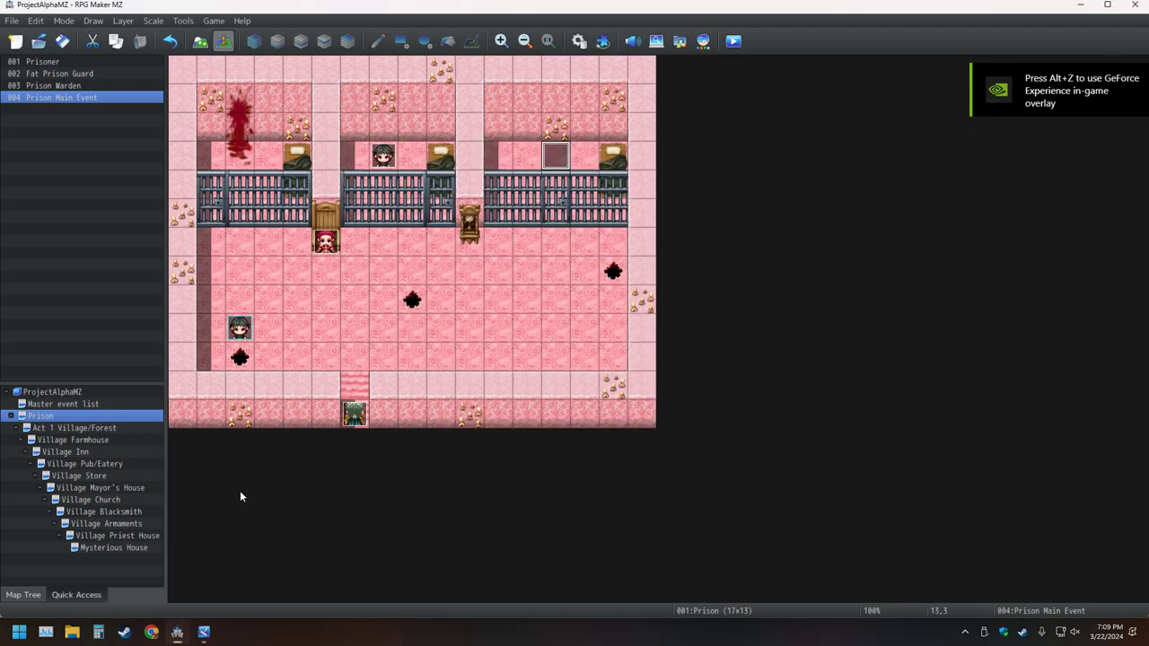
- Set the trigger of Prison Main Event to Parallel
double_click(557, 158)
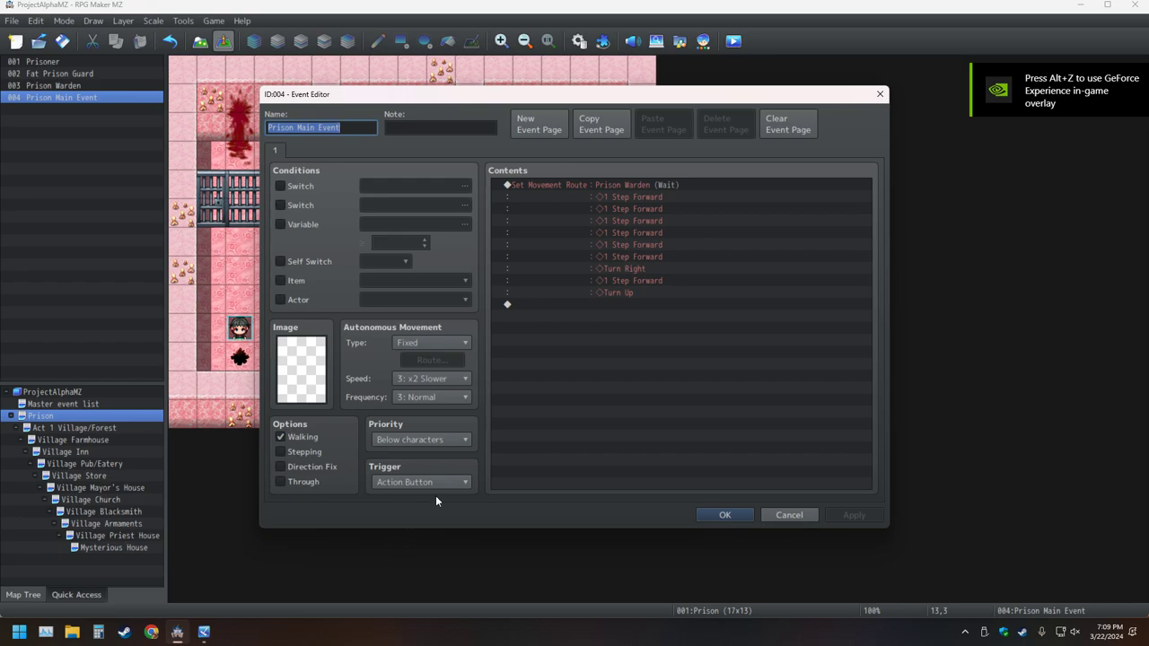
scroll(450, 482, "down", 3)
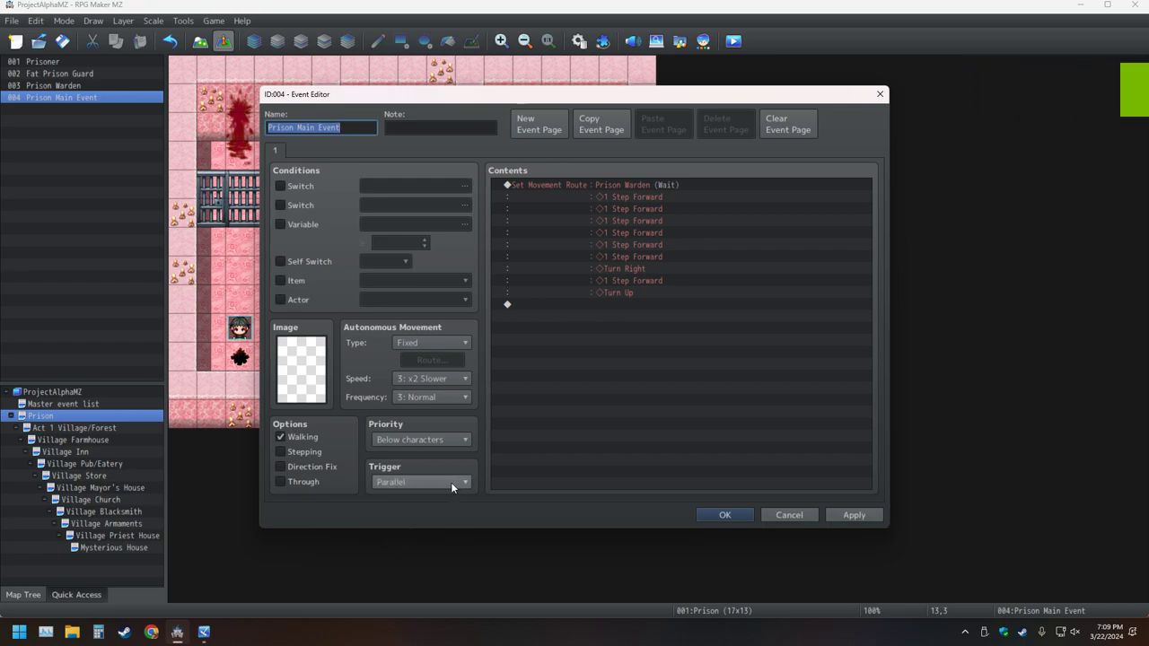
left_click(725, 515)
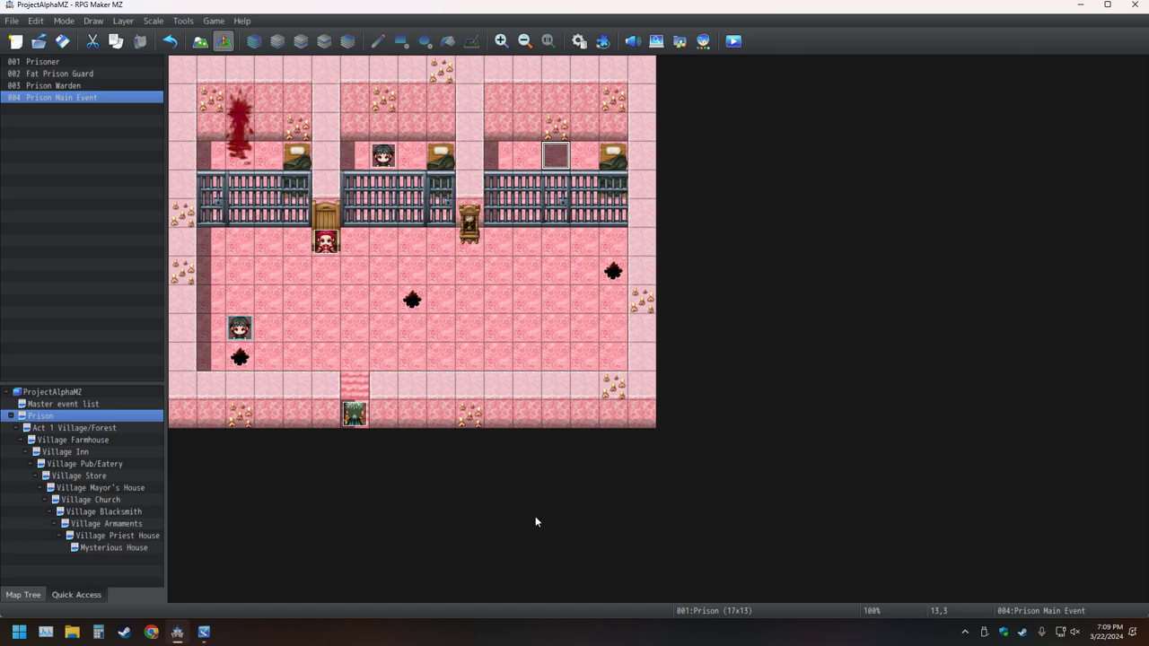
- Save the changes and playtest a new game to watch the Prison Warden walk the scripted route
left_click(733, 42)
left_click(550, 333)
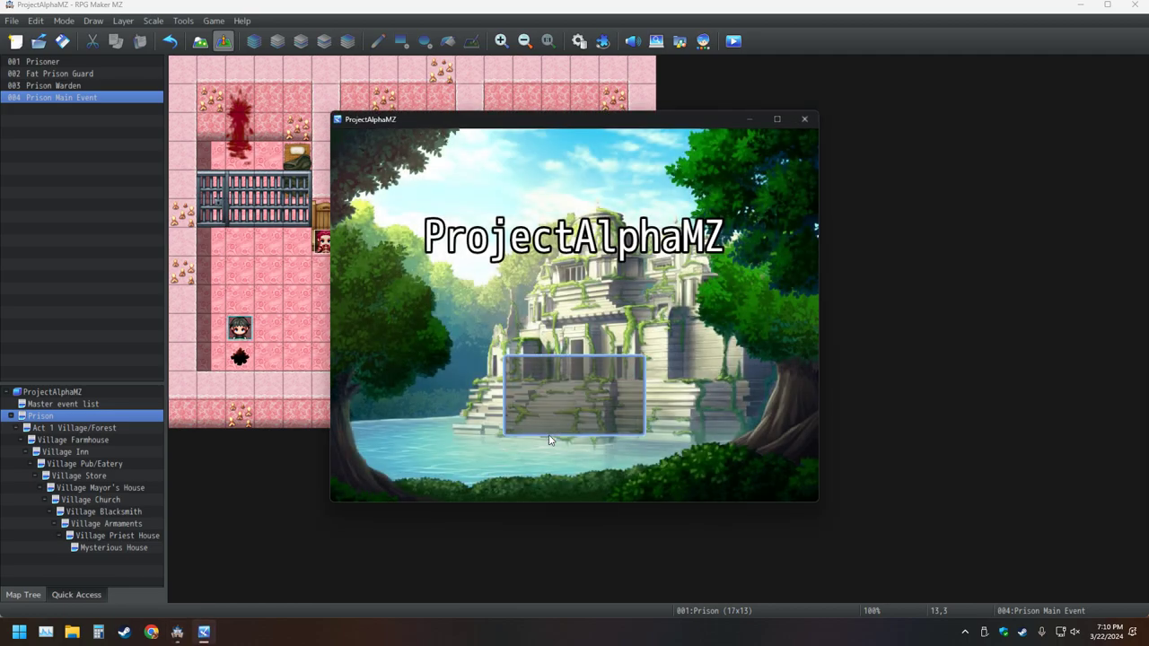
key("Return")
left_click(550, 438)
key("Up")
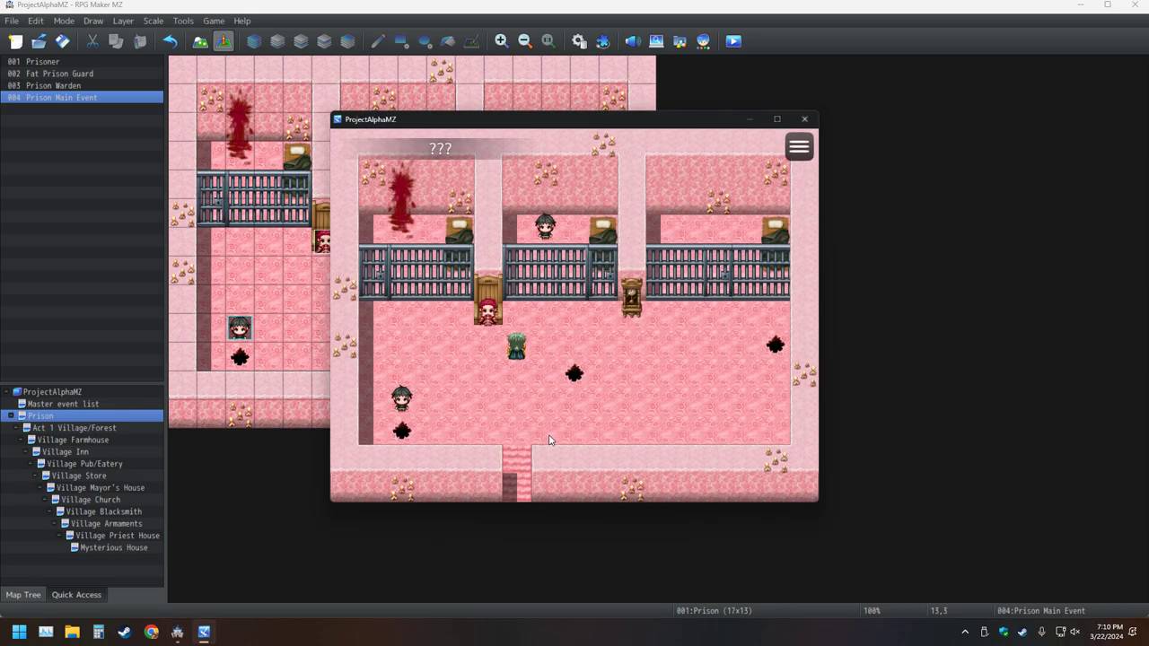
key("Right")
key("Up")
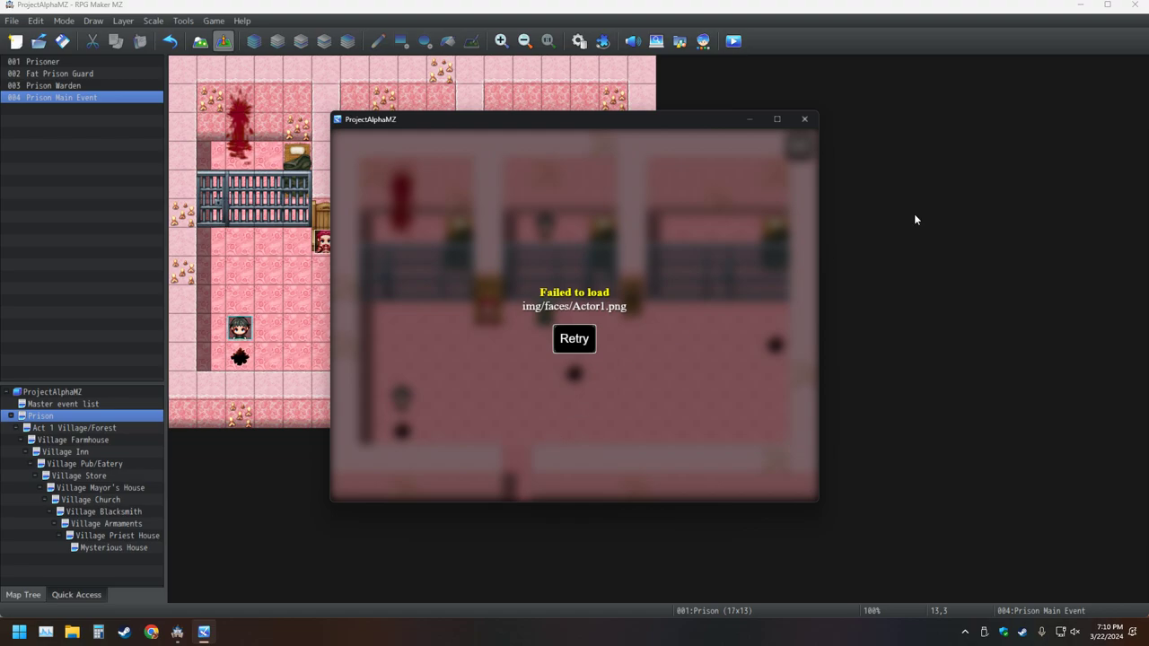
left_click(804, 119)
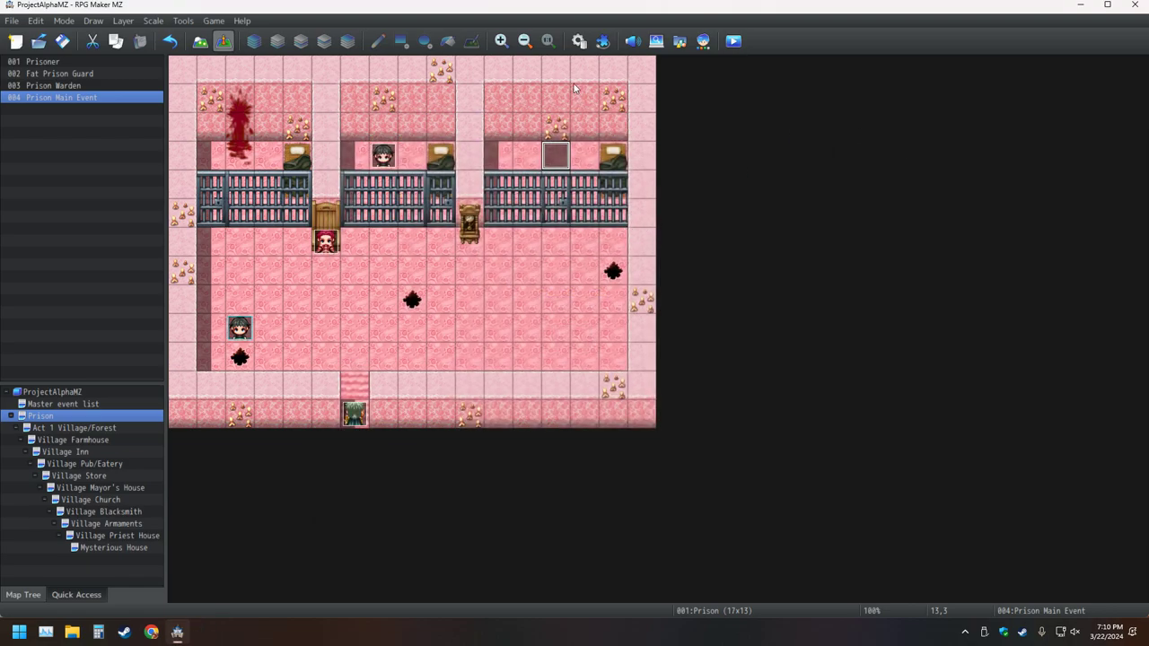
- Set the face image of actor 0001 to the second portrait in the top row of the Main Char sheet
left_click(579, 41)
double_click(502, 304)
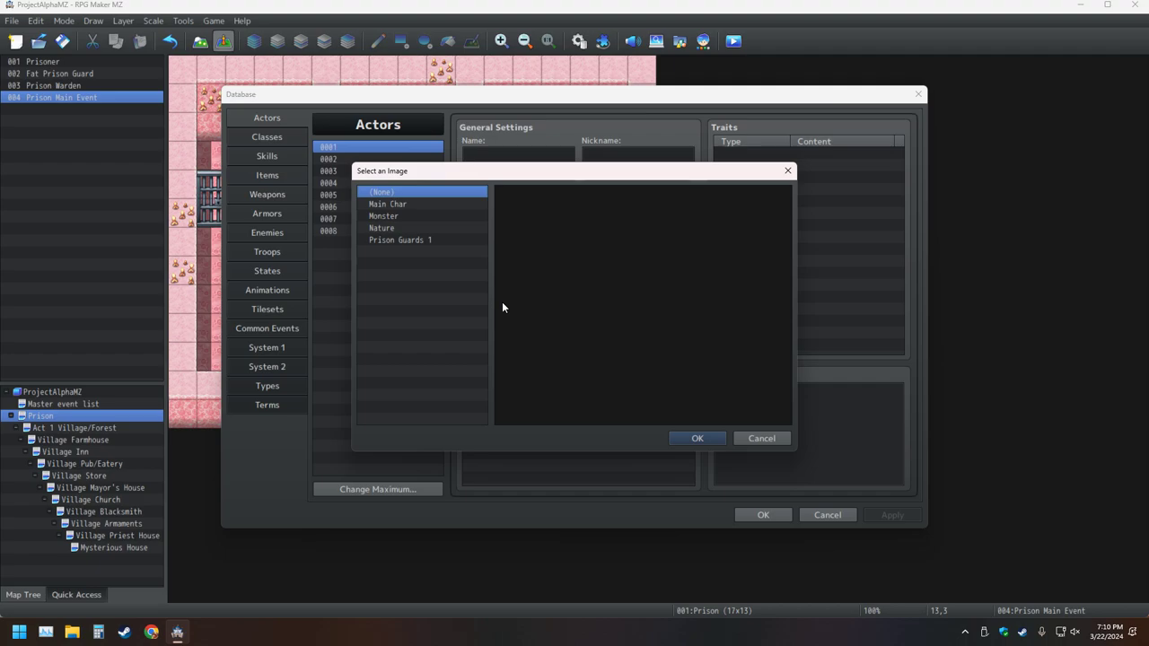
left_click(786, 172)
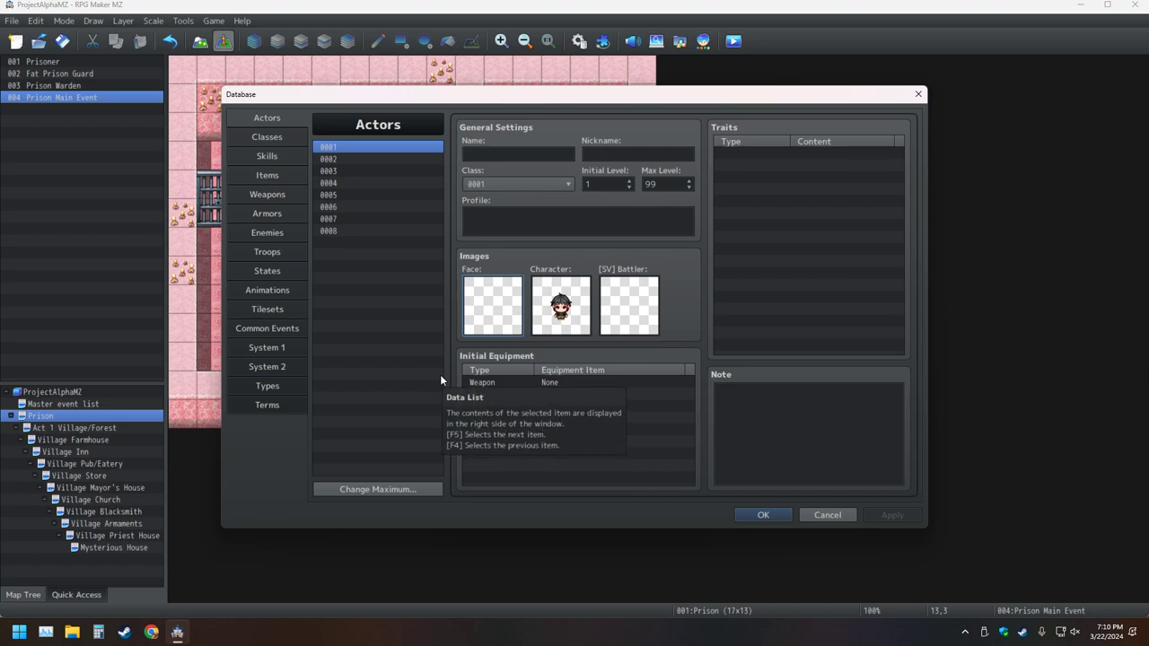
double_click(507, 303)
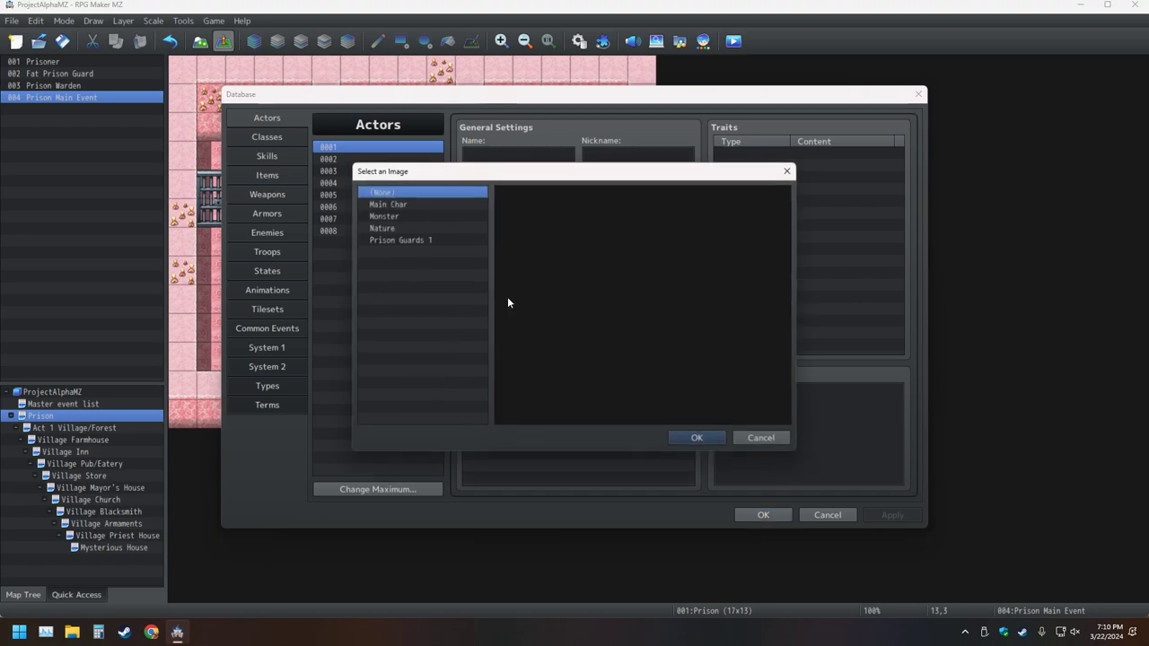
left_click(387, 204)
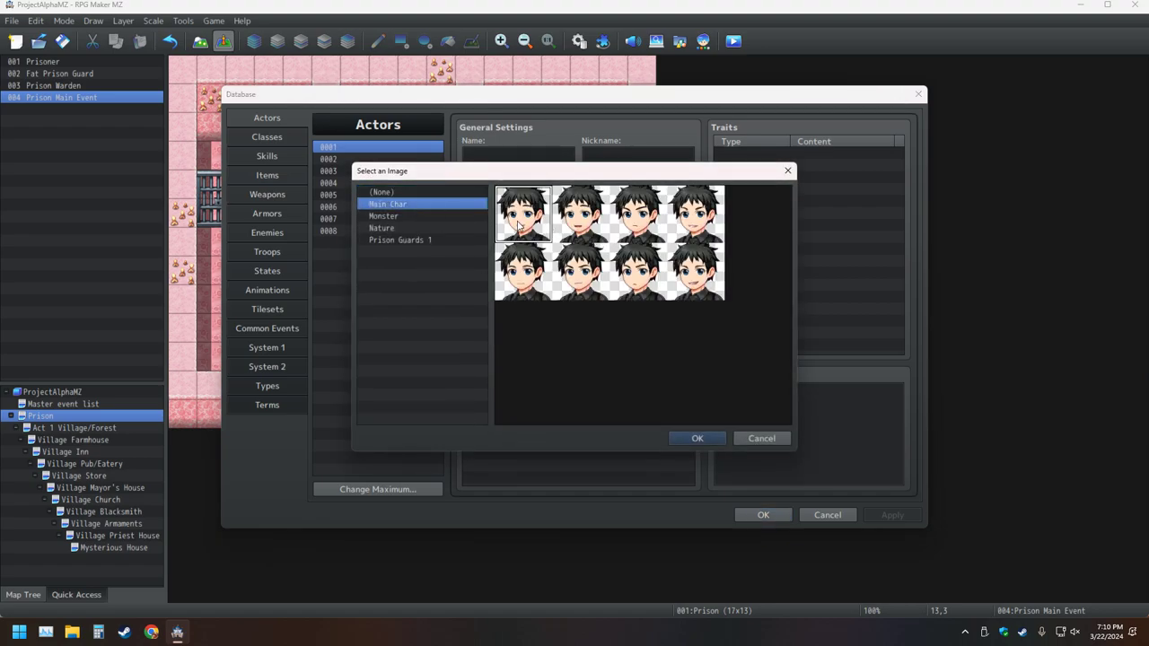
double_click(592, 211)
left_click(777, 519)
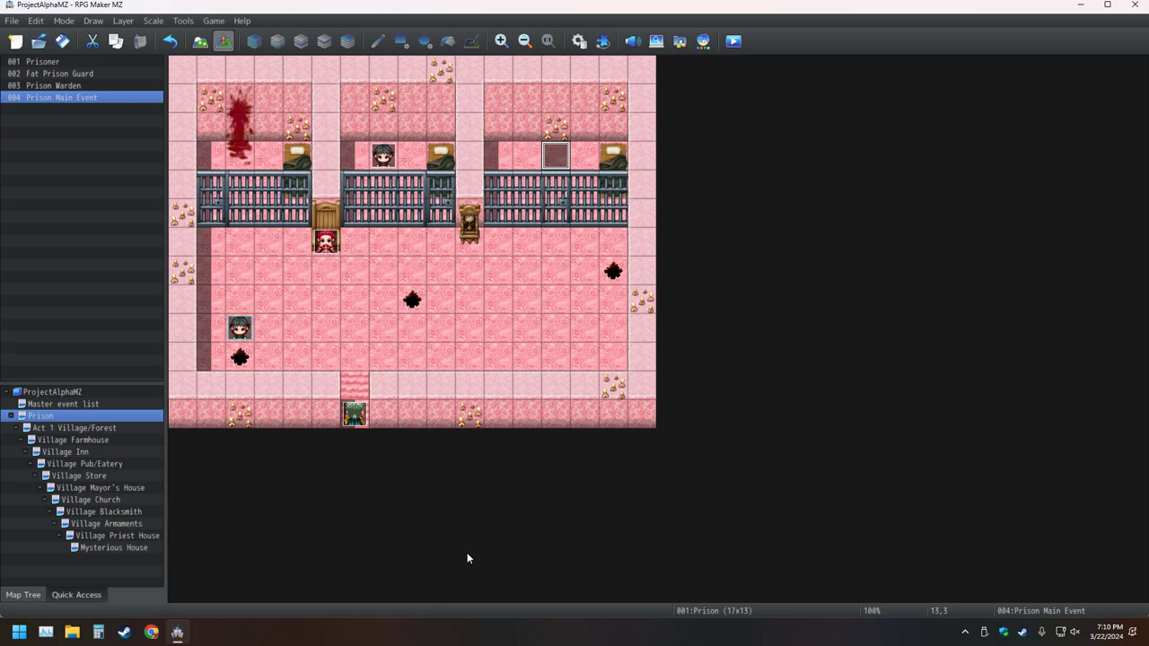
- Add a movement route for the Fat Prison Guard at the end of Prison Main Event: Turn Right, 1 Step Forward, Turn Up
double_click(561, 164)
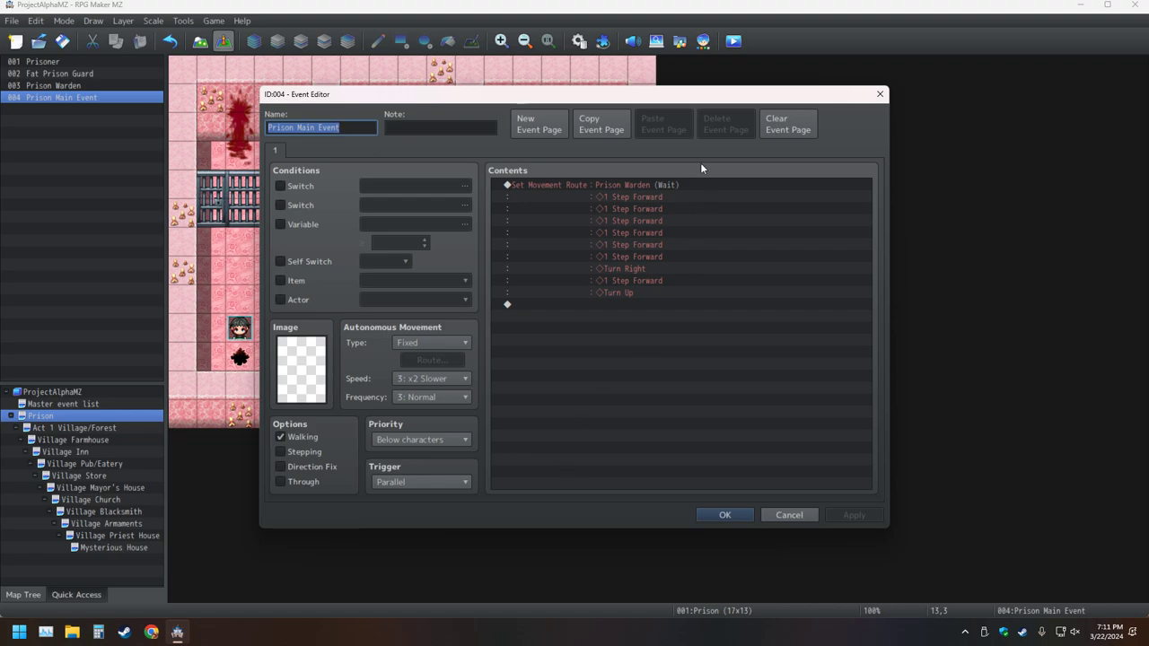
left_click_drag(700, 94, 996, 73)
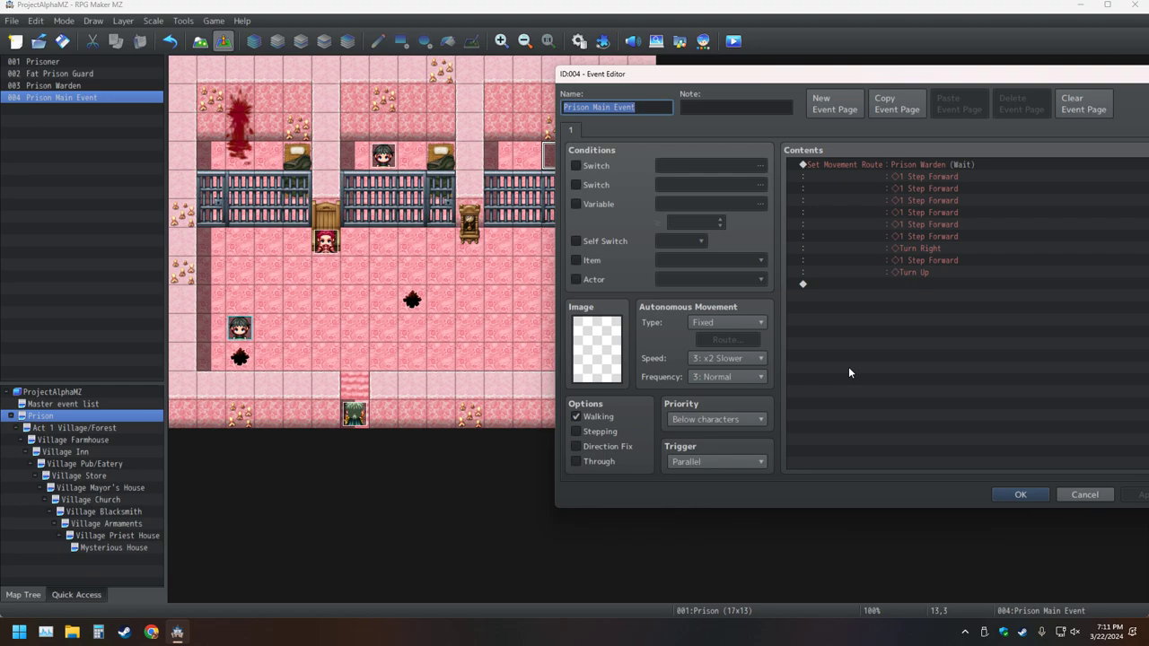
double_click(841, 284)
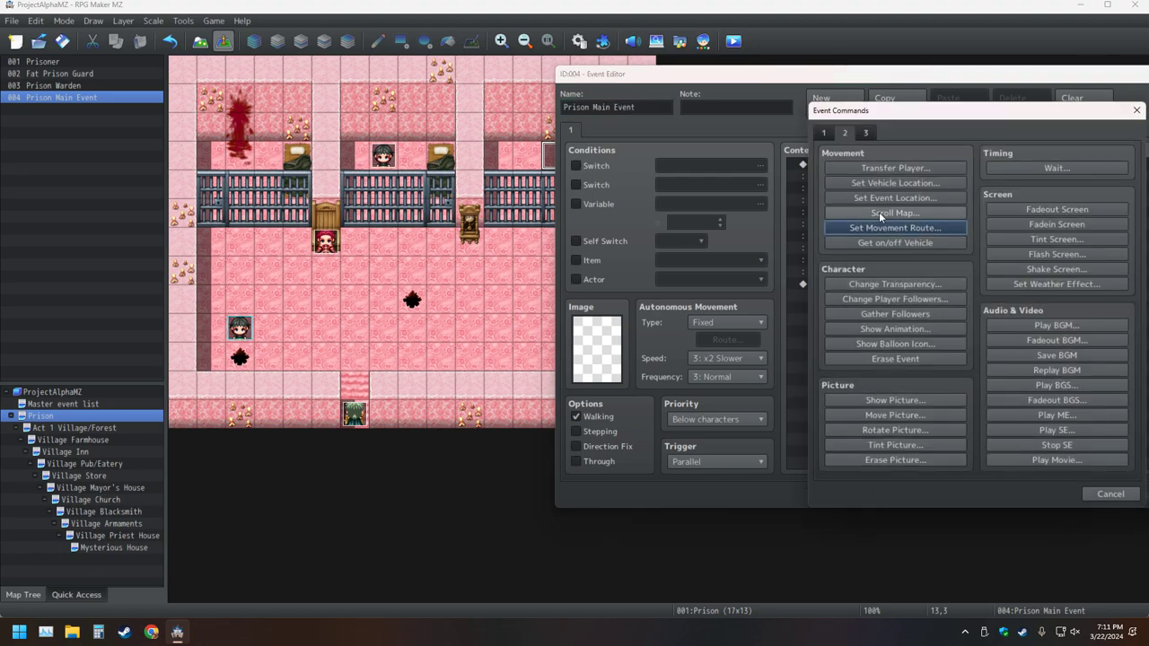
left_click(895, 228)
scroll(729, 187, "down", 3)
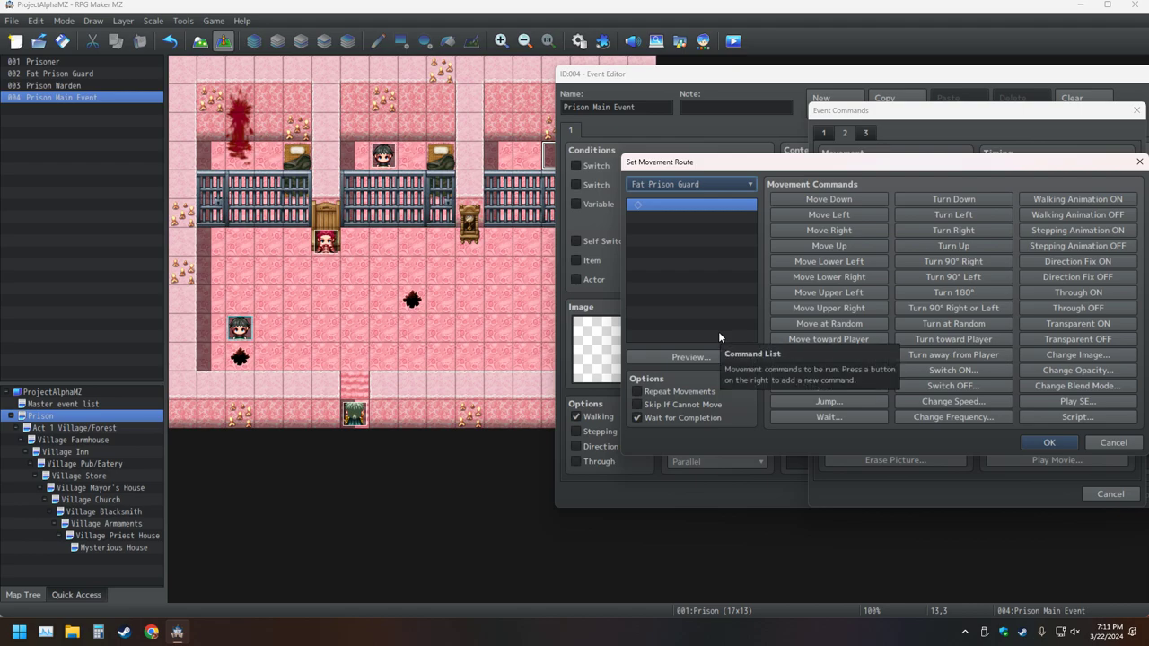
left_click(953, 230)
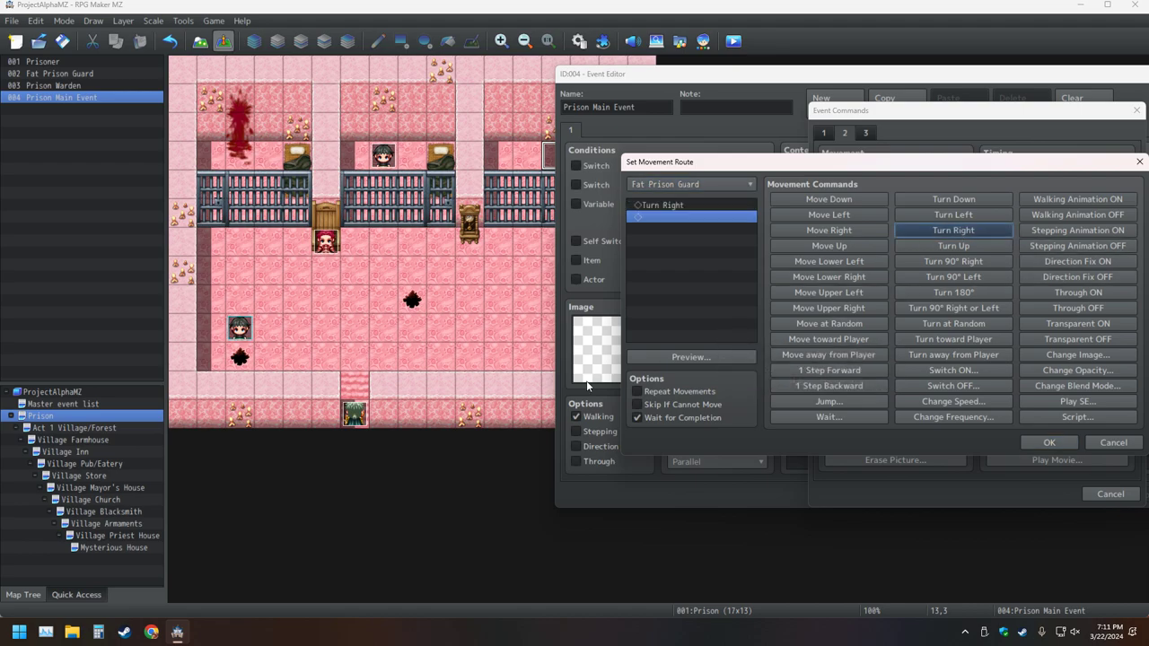
left_click(831, 369)
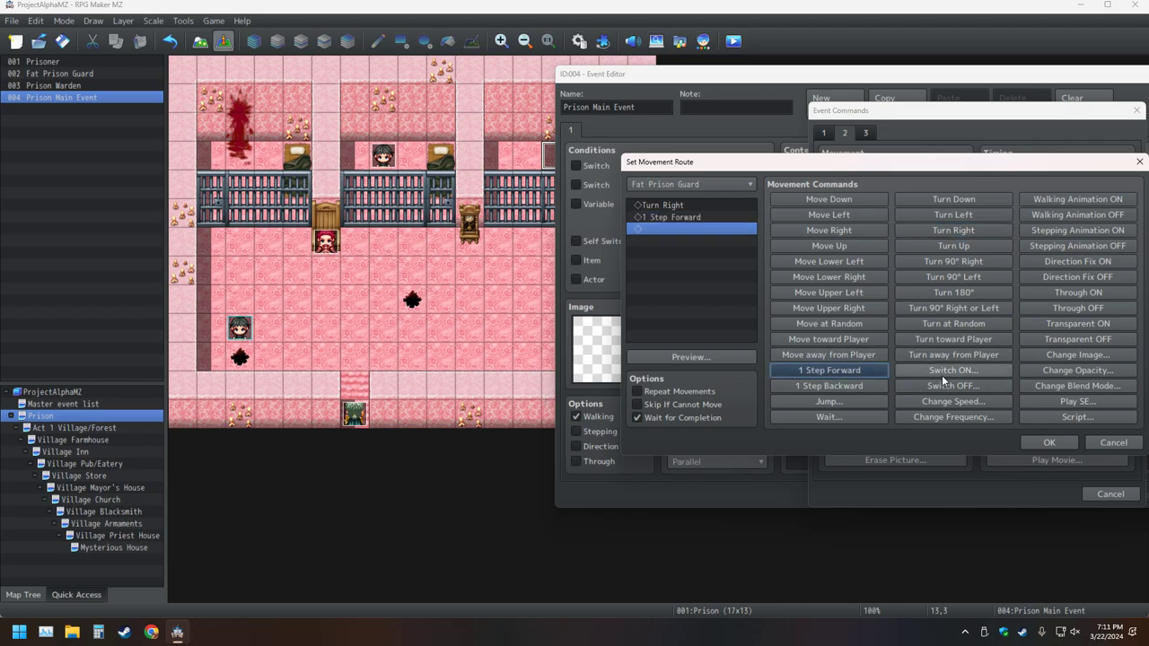
left_click(955, 246)
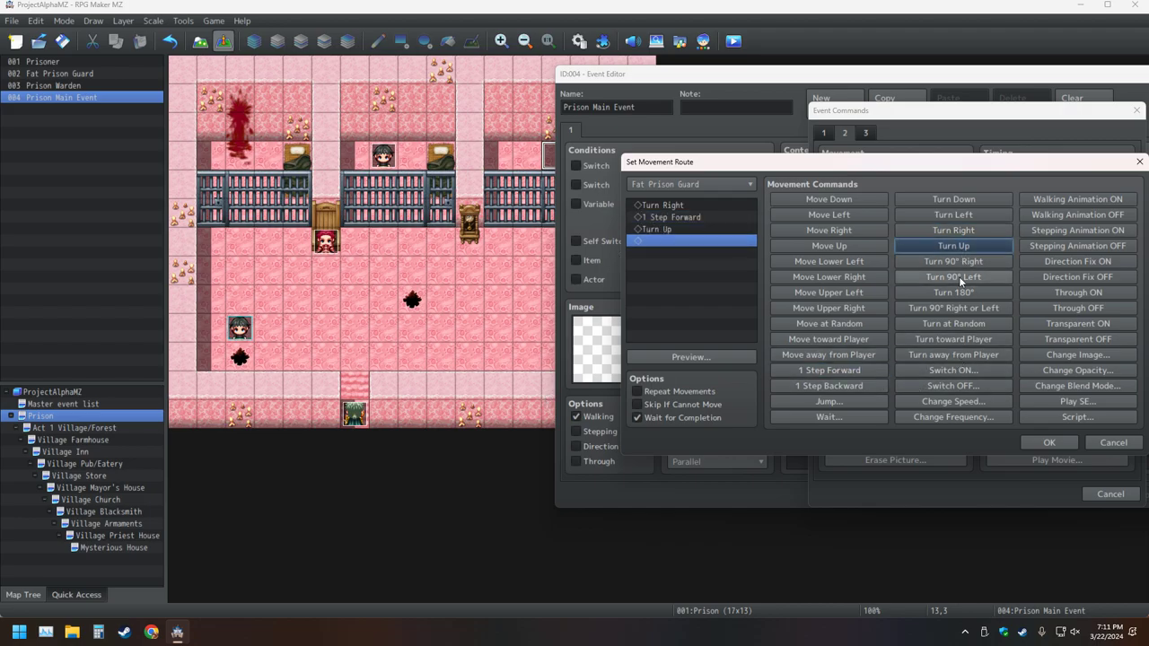
left_click(1050, 443)
left_click(1023, 495)
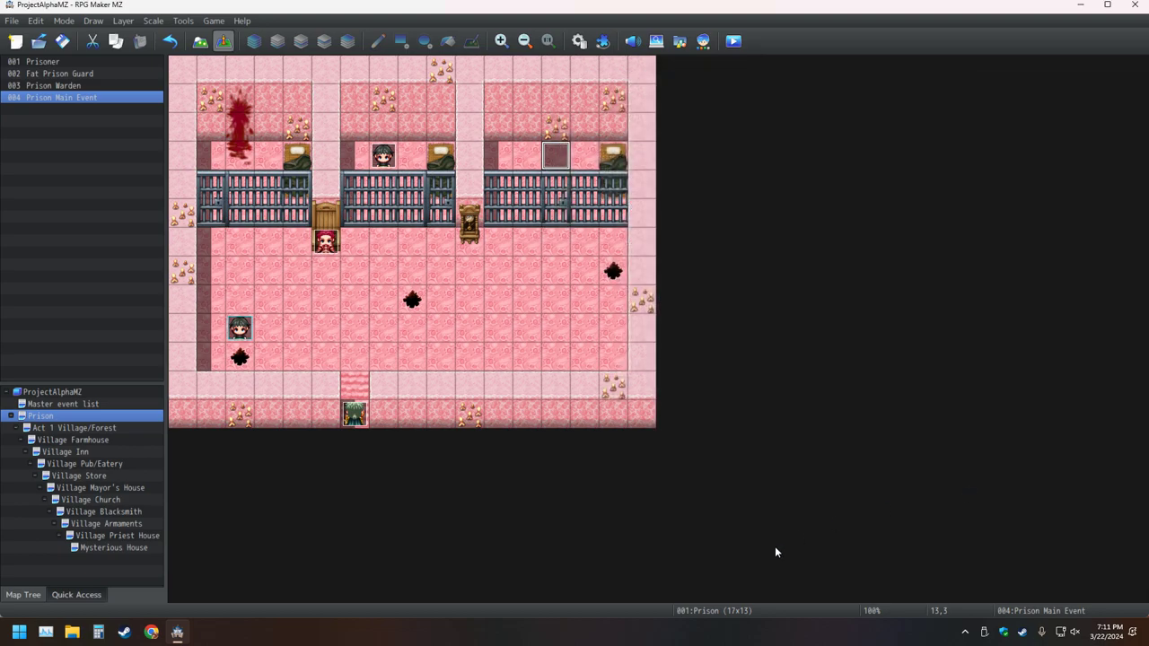
- Save the changes and playtest a new game to watch the Fat Prison Guard's movement
left_click(733, 40)
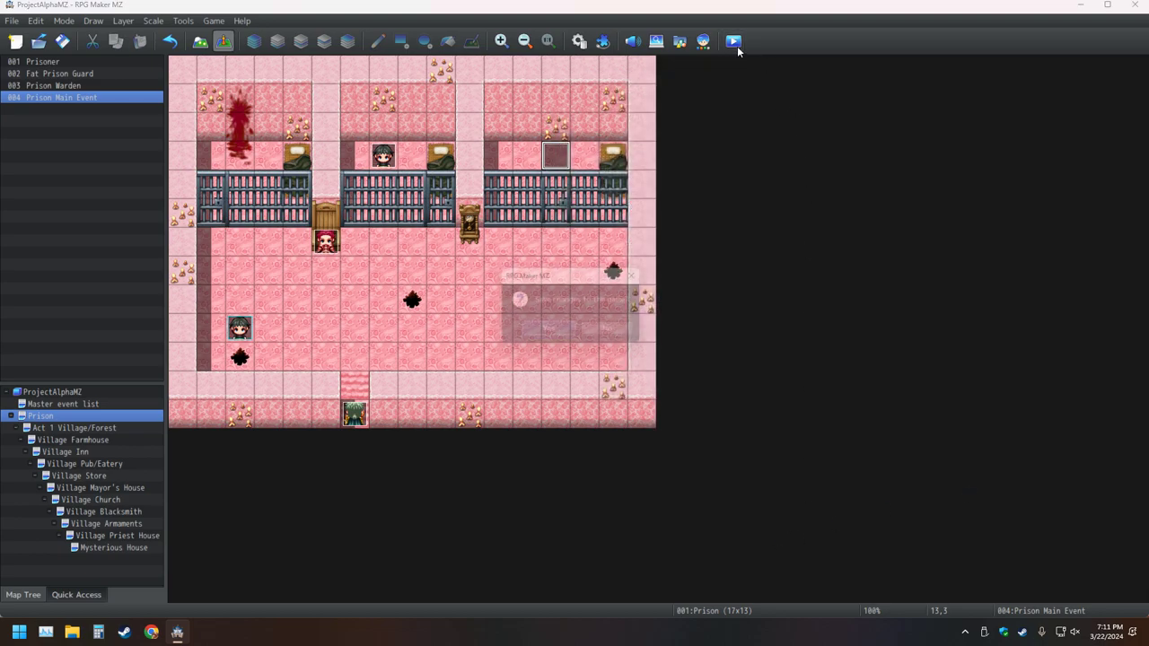
left_click(549, 334)
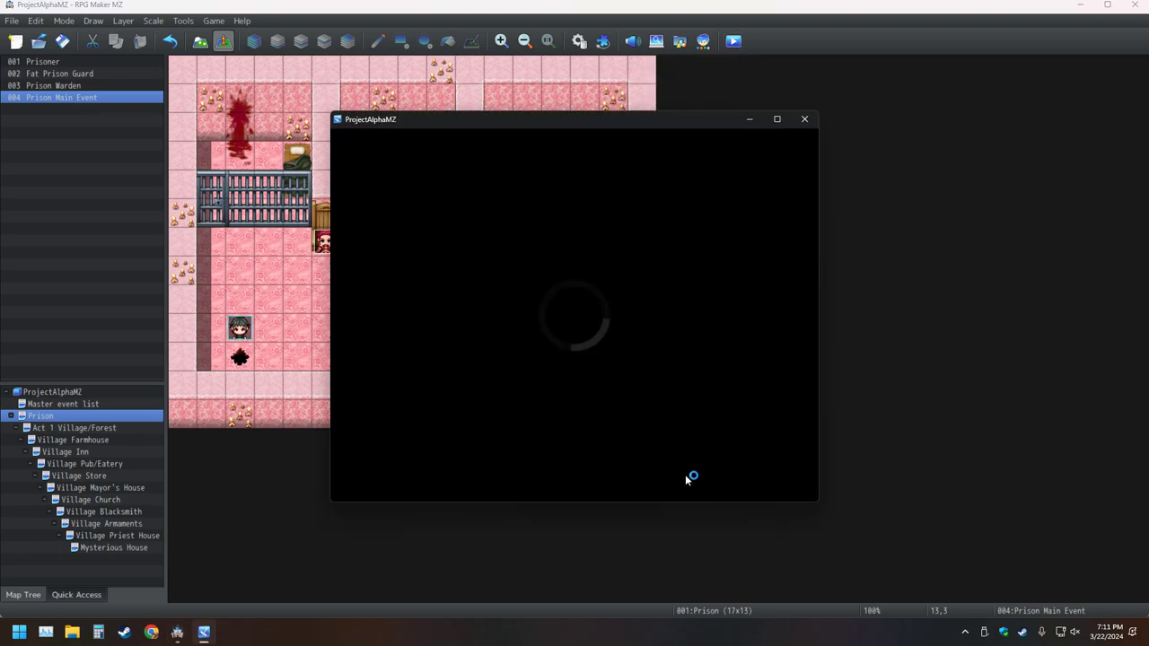
key("Return")
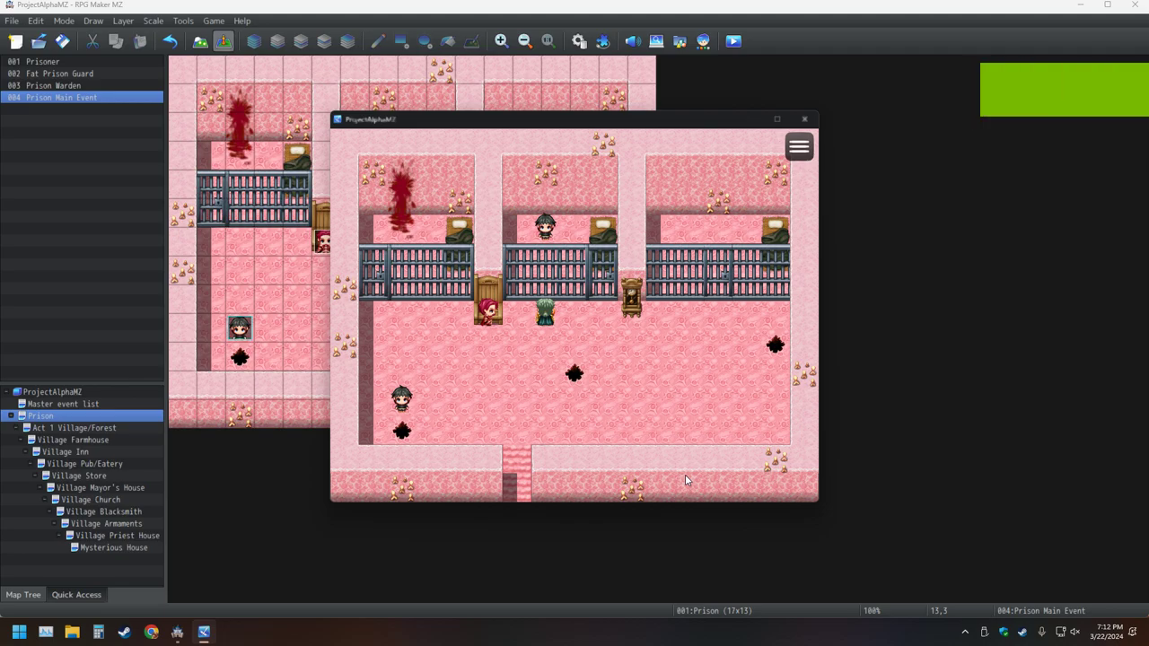
key("alt+F4")
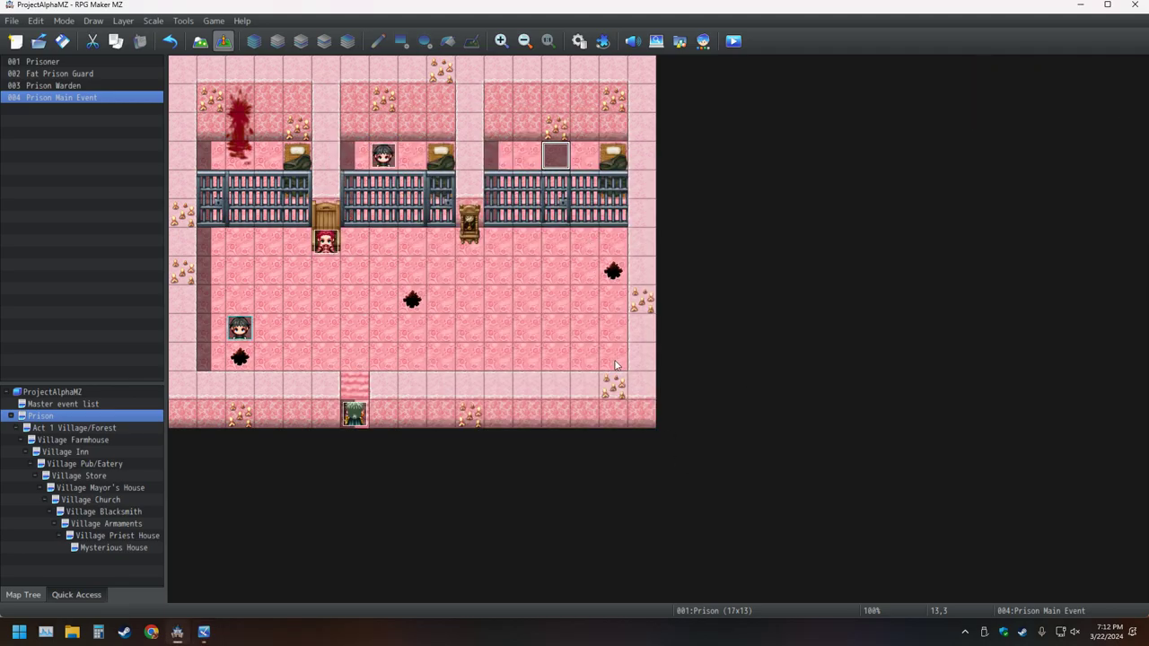
- Examine the passage settings of the Dungeon tileset across its A, B and C tile sheets
left_click(579, 41)
left_click(284, 305)
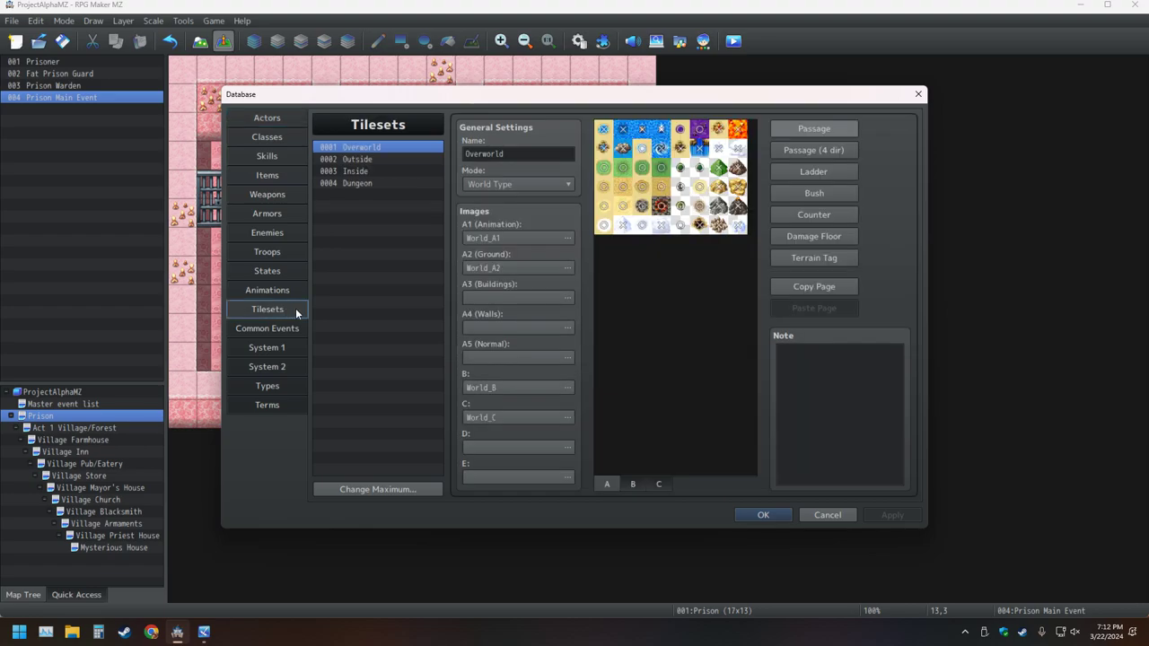
left_click(359, 183)
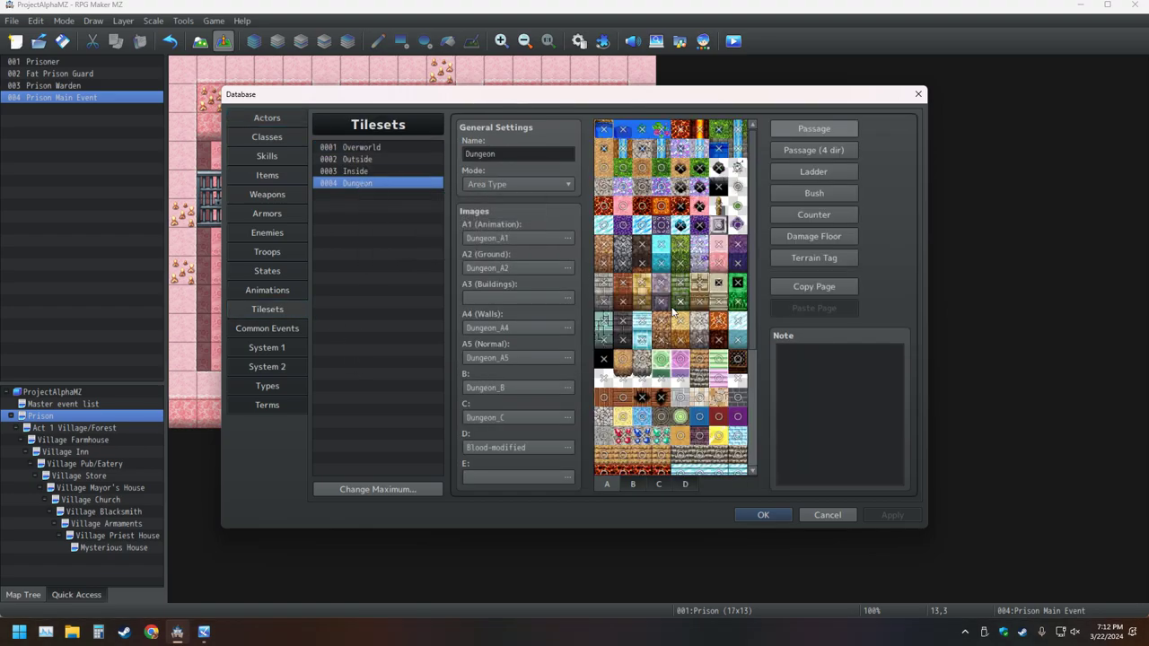
left_click(634, 485)
scroll(646, 467, "down", 3)
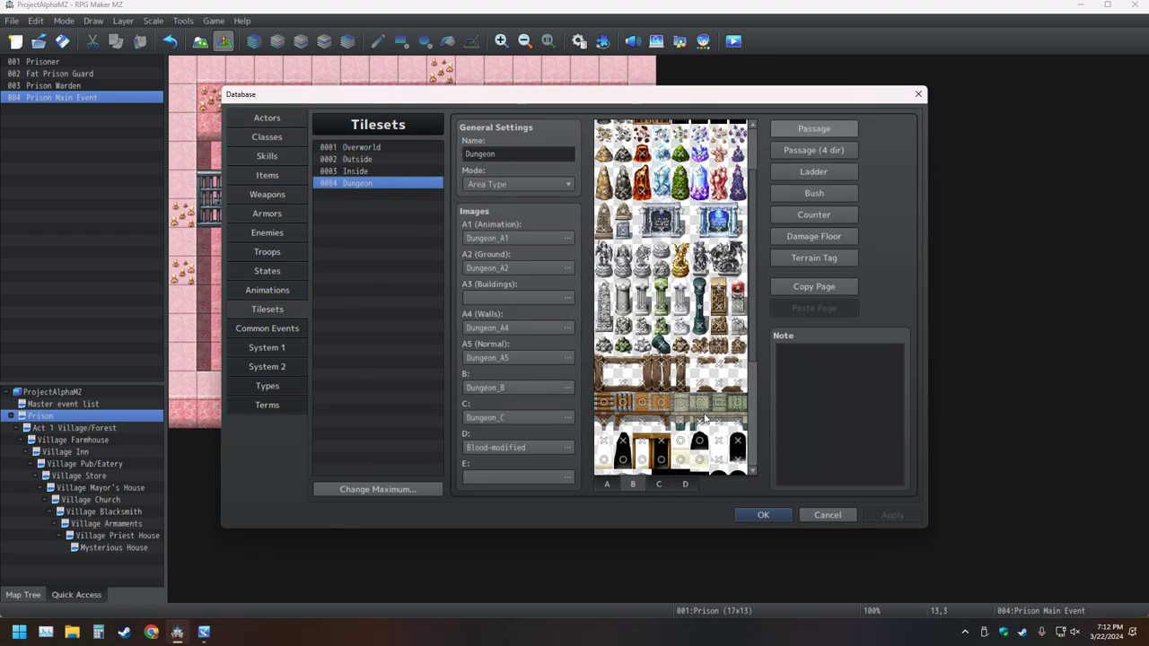
left_click(658, 485)
scroll(709, 417, "down", 5)
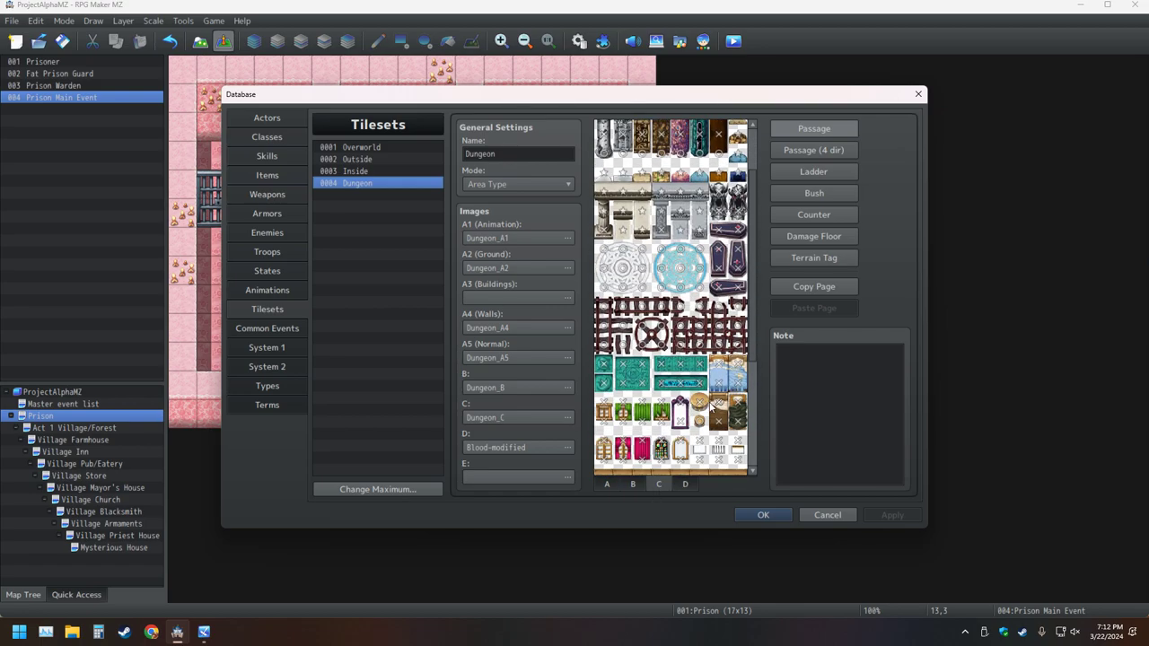
- Try changing the four-direction passage of the wooden cabinet tile on the Dungeon tileset's C sheet, and discard the database changes
left_click(813, 150)
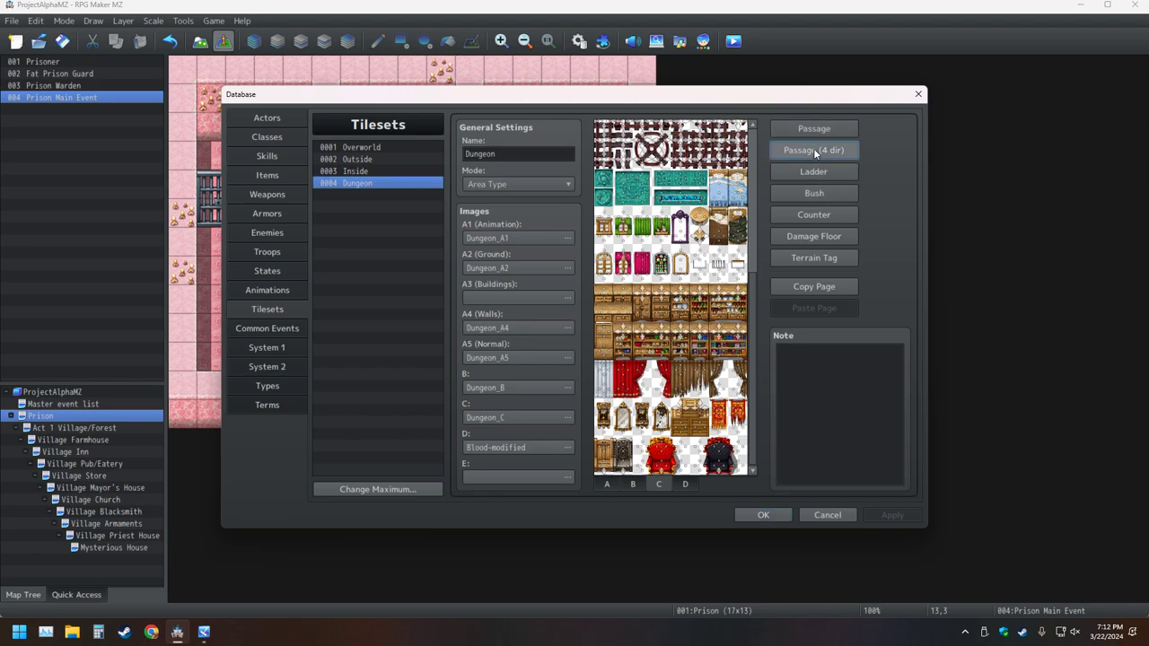
left_click(609, 468)
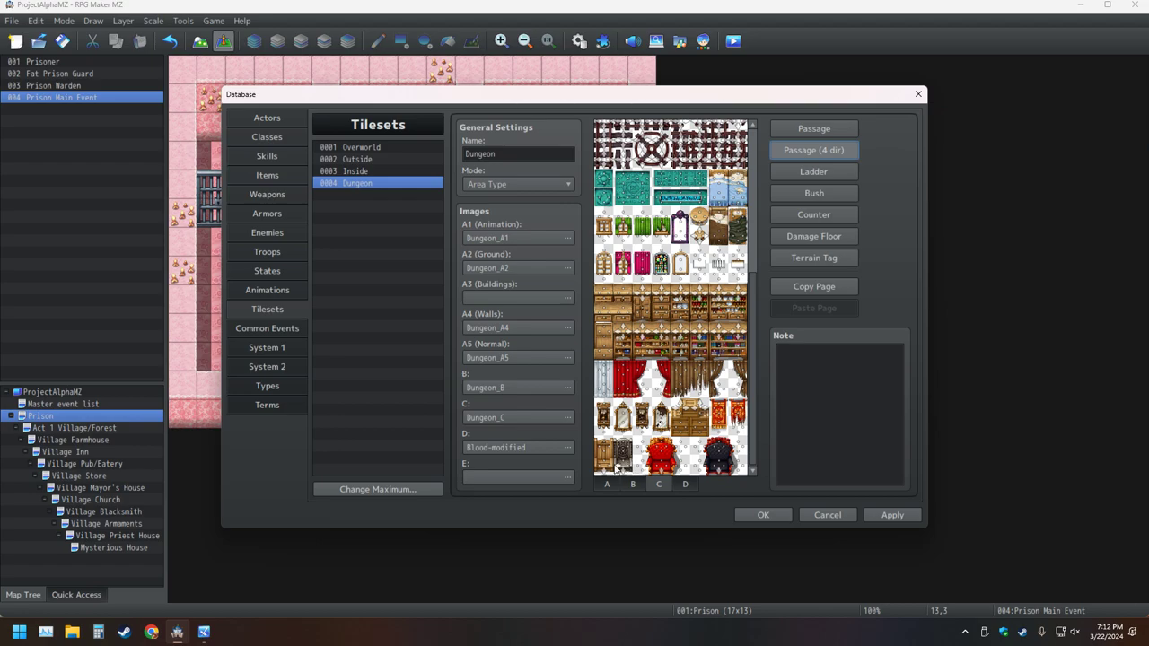
left_click(827, 514)
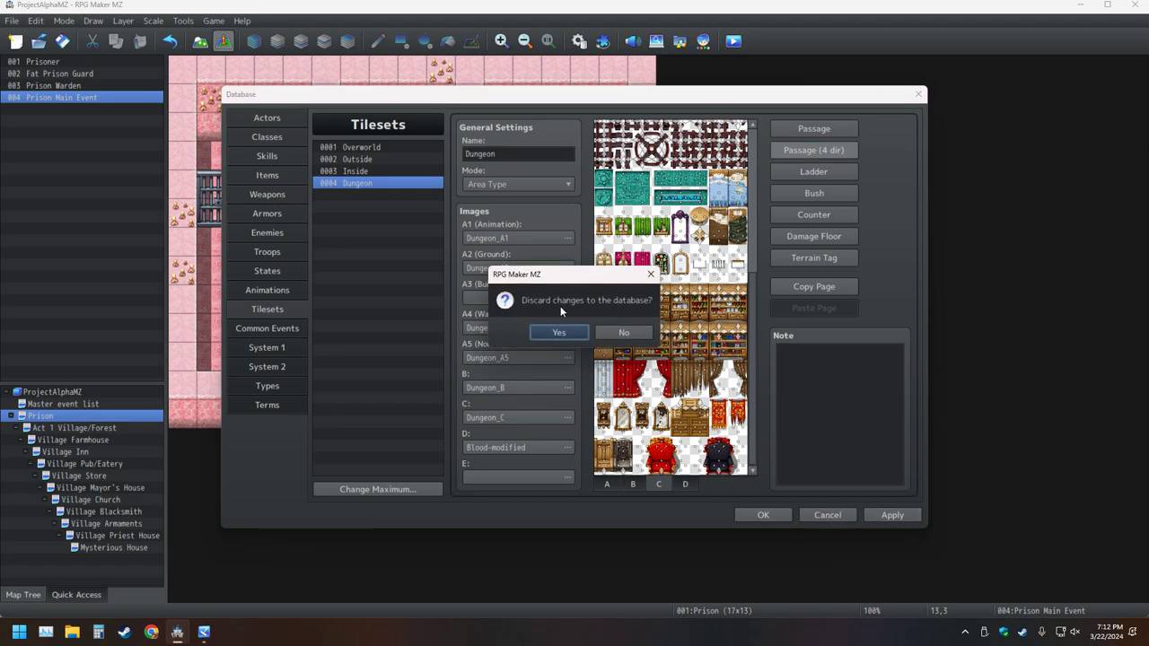
left_click(560, 333)
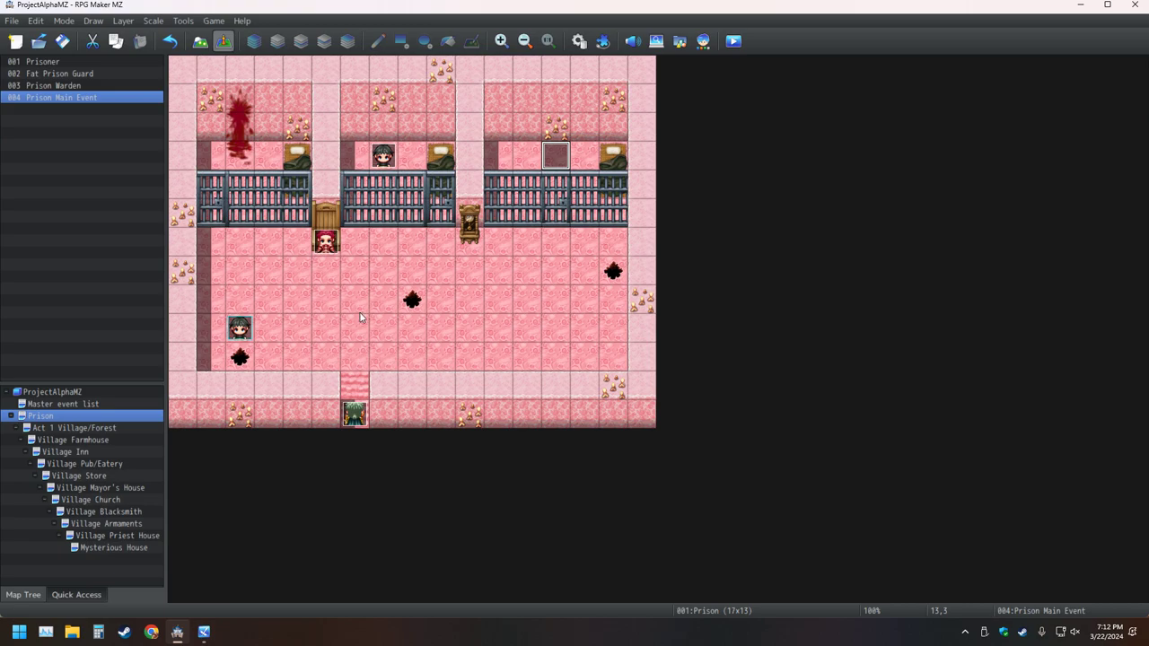
- Open Prison Main Event for editing, check the Fat Prison Guard's route, and move the event editor aside to uncover the map
double_click(562, 155)
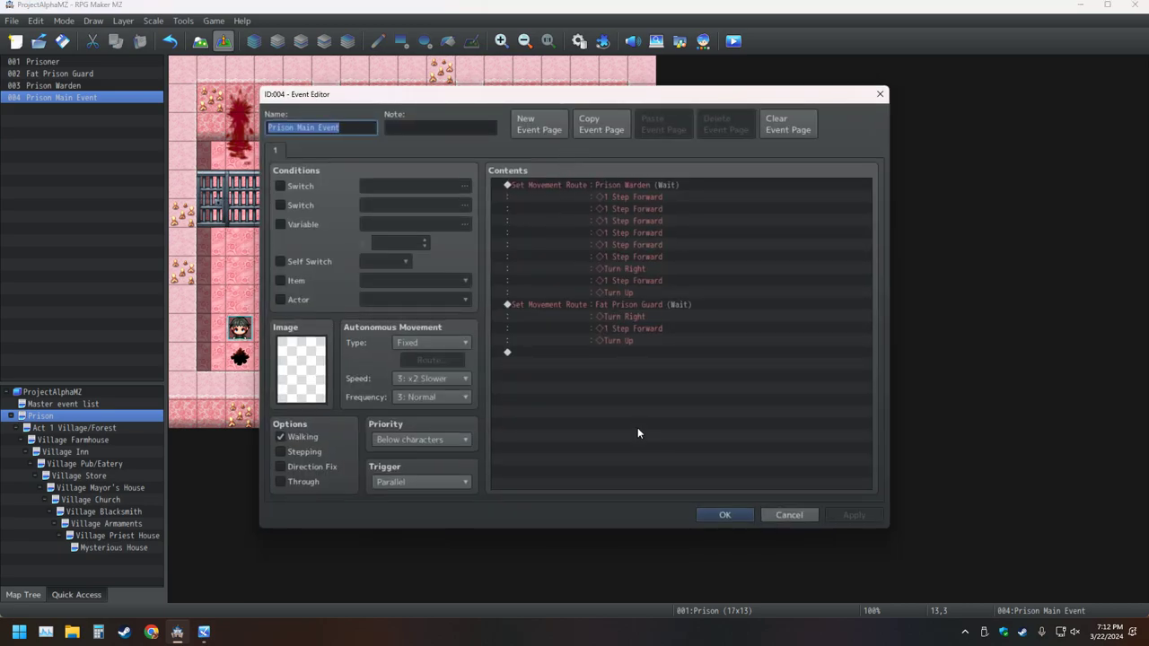
double_click(567, 305)
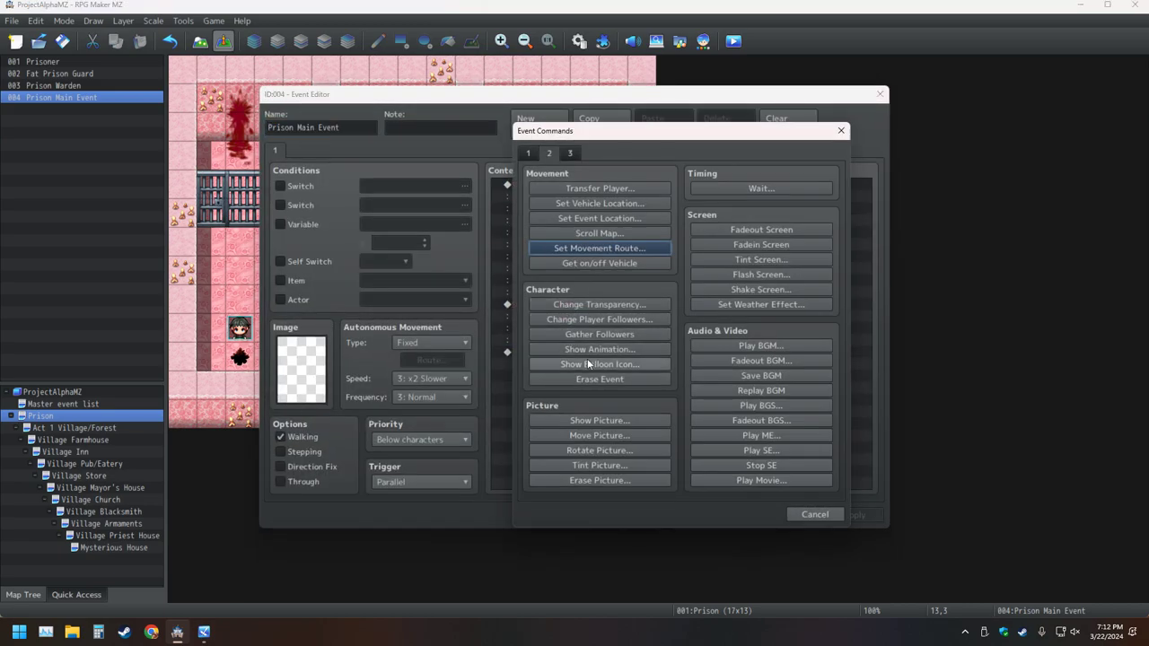
left_click(841, 130)
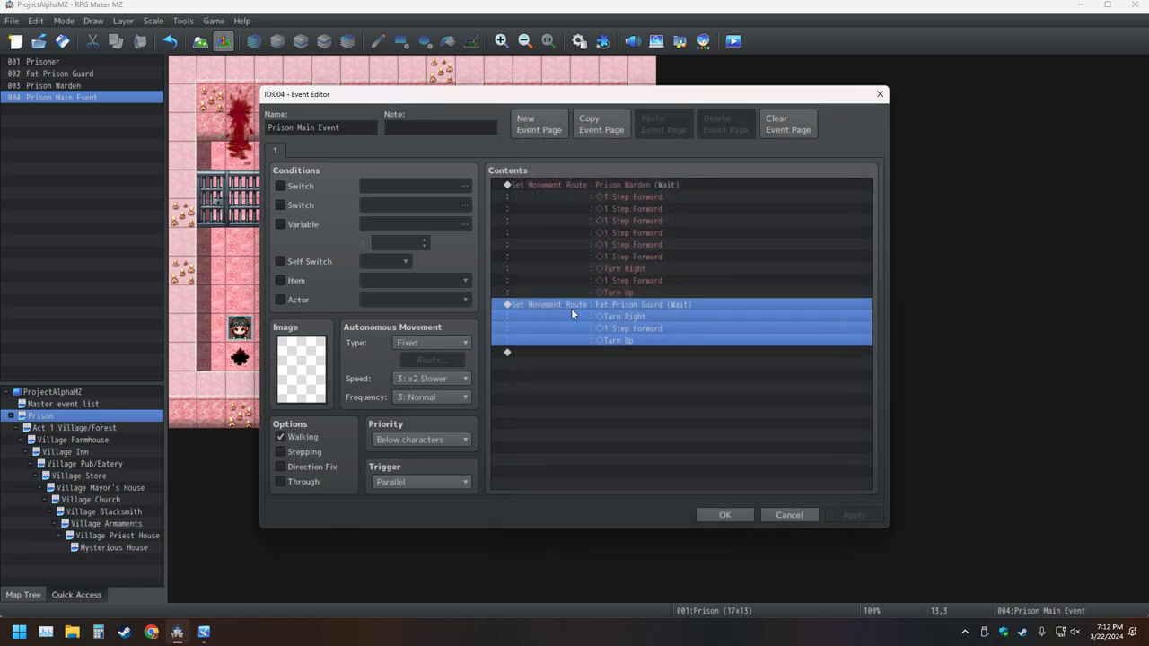
right_click(570, 307)
left_click(644, 329)
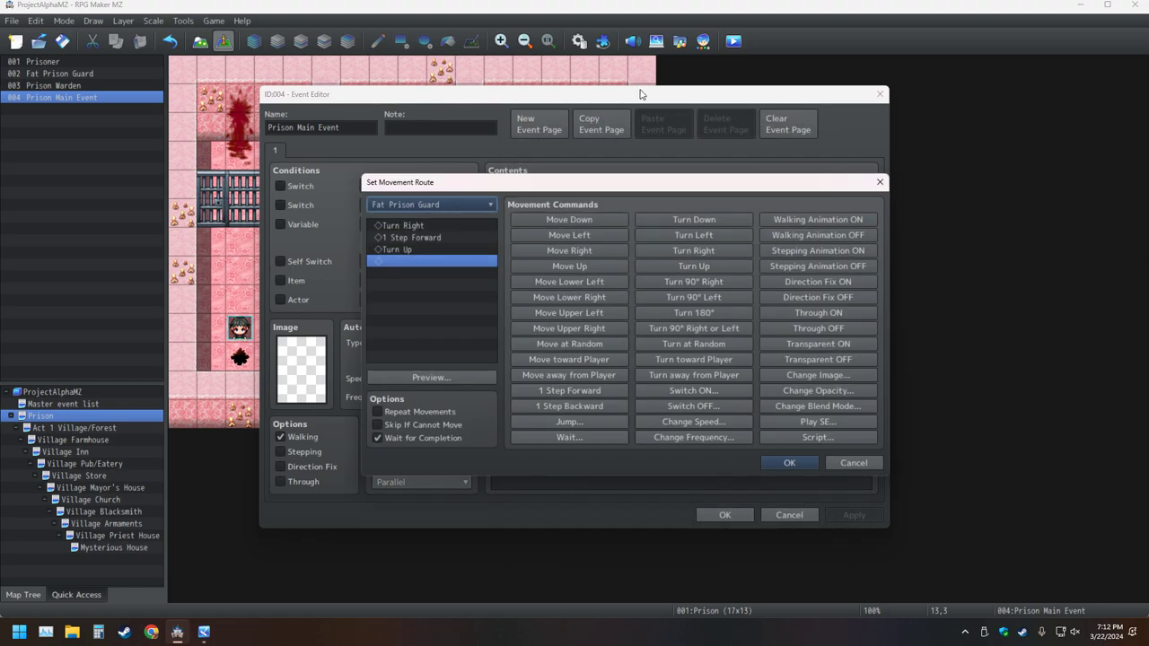
left_click(880, 182)
left_click_drag(602, 99, 828, 90)
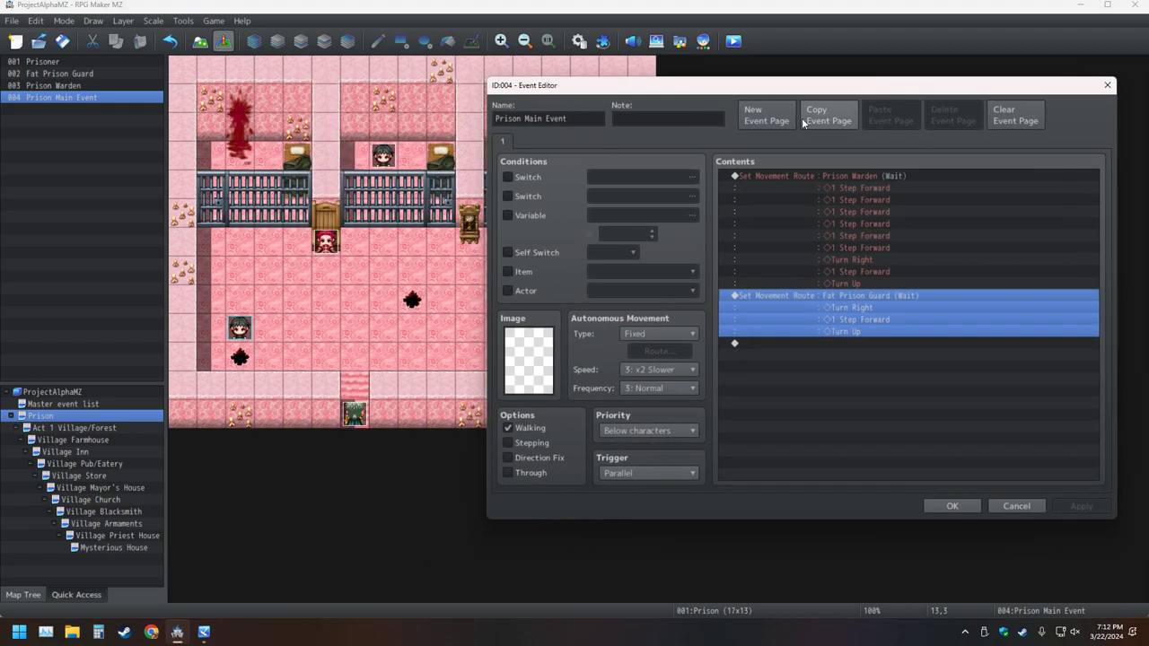
- Insert a 1 Step Forward command before Turn Right at the start of the Fat Prison Guard's movement route
right_click(778, 296)
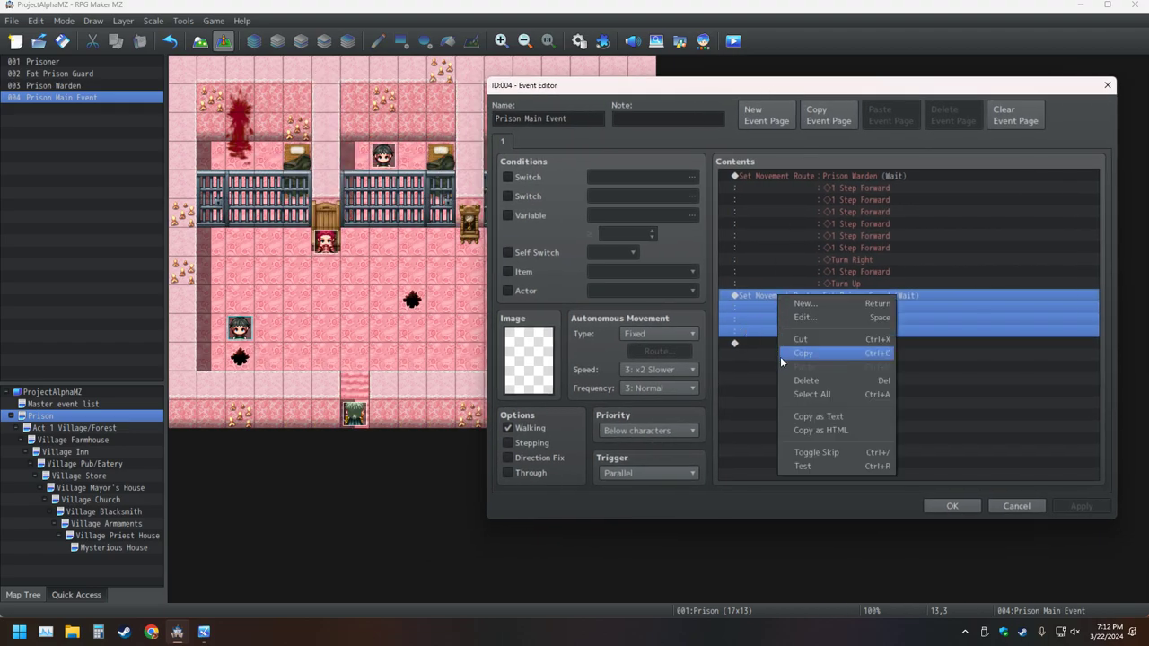
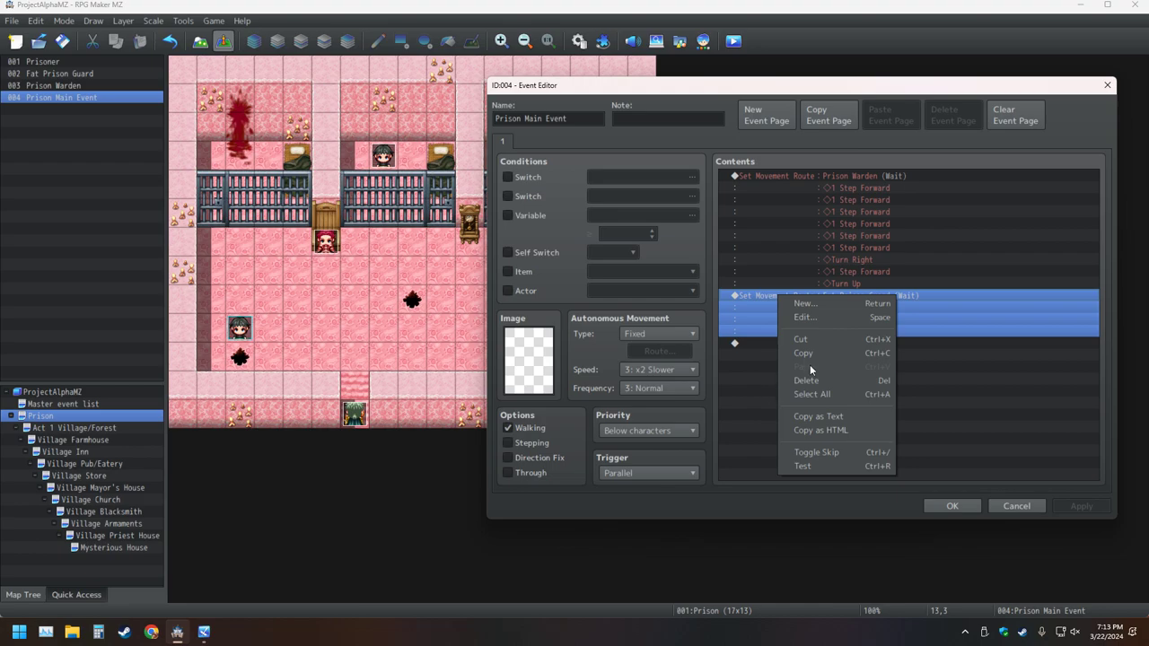
left_click(826, 318)
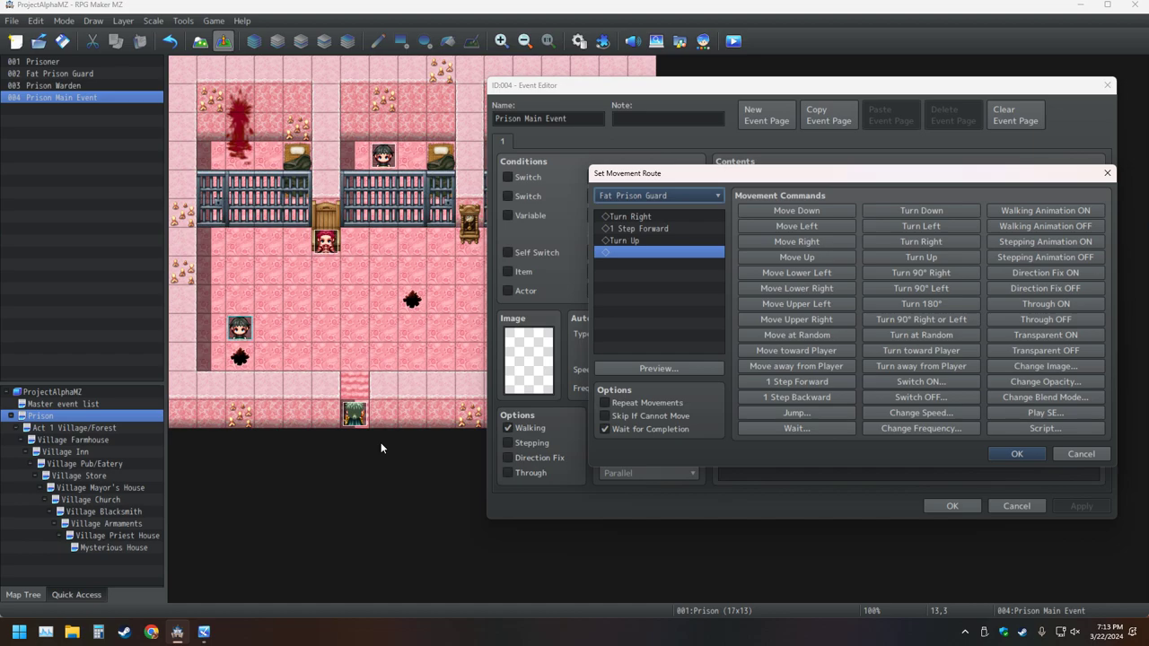
key("Up")
key("Down")
key("Down")
key("Up")
left_click(634, 215)
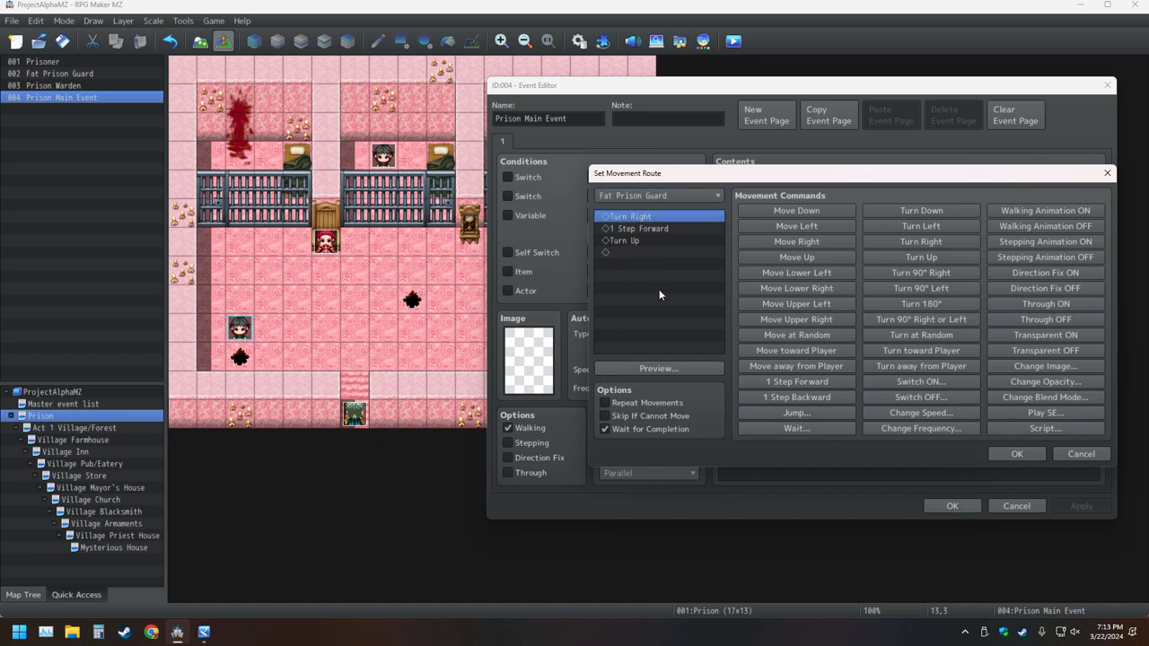
left_click(802, 385)
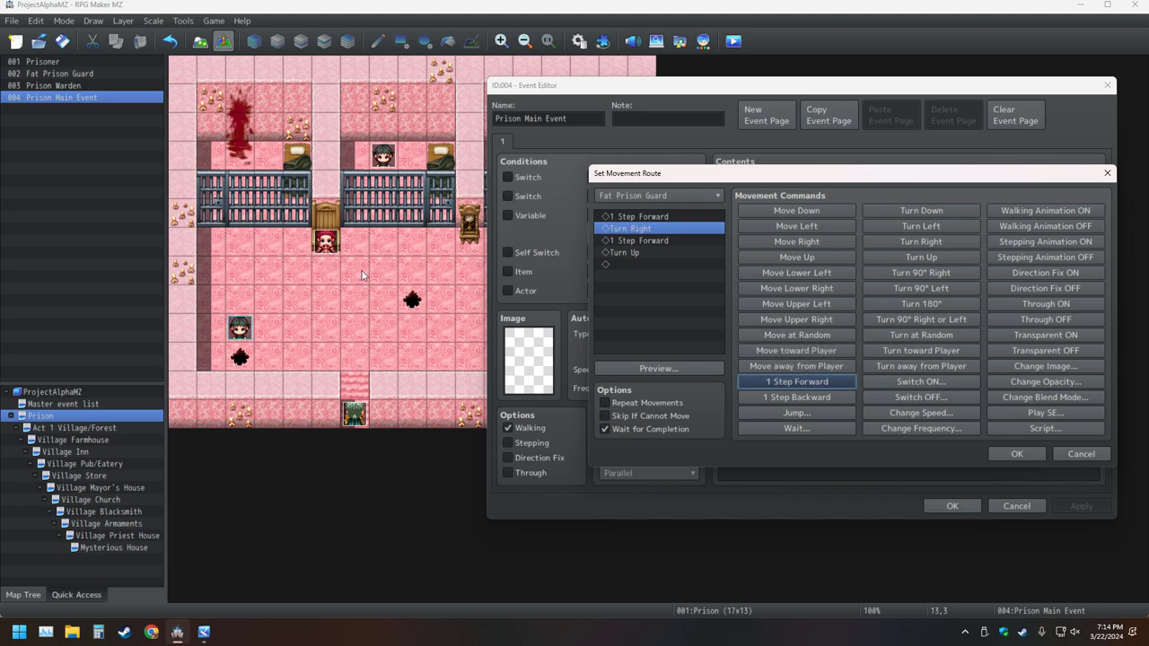
left_click(808, 381)
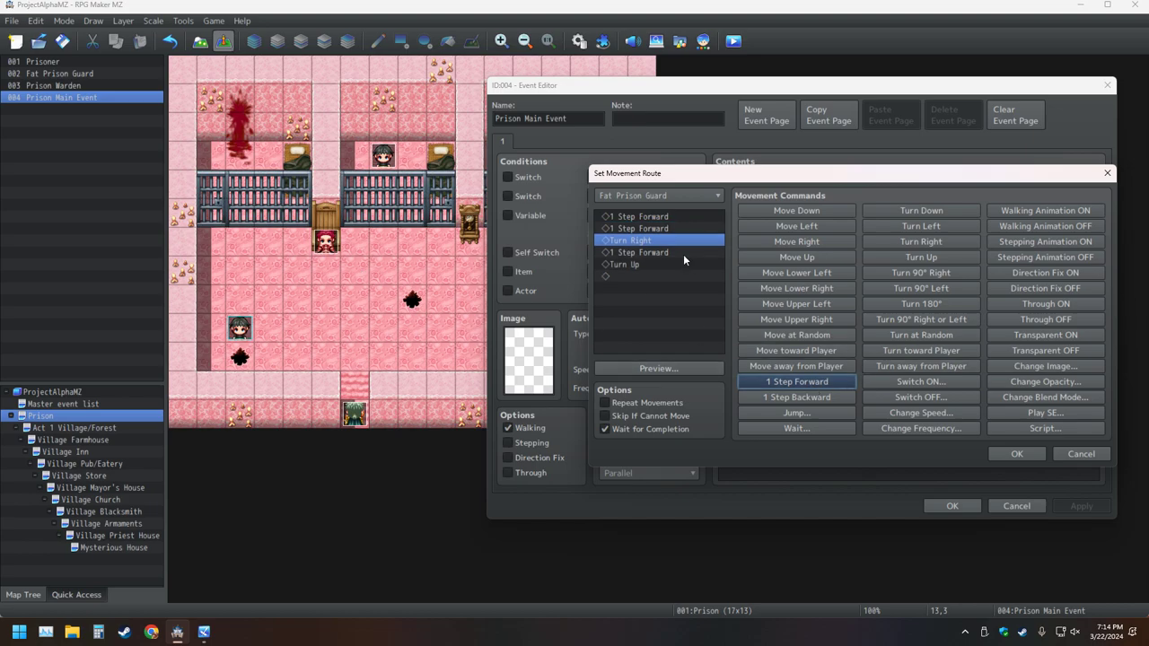
left_click(653, 231)
key("Delete")
- Append a 1 Step Forward command at the end of the Fat Prison Guard's movement route, after Turn Up
key("Down")
key("Down")
key("Down")
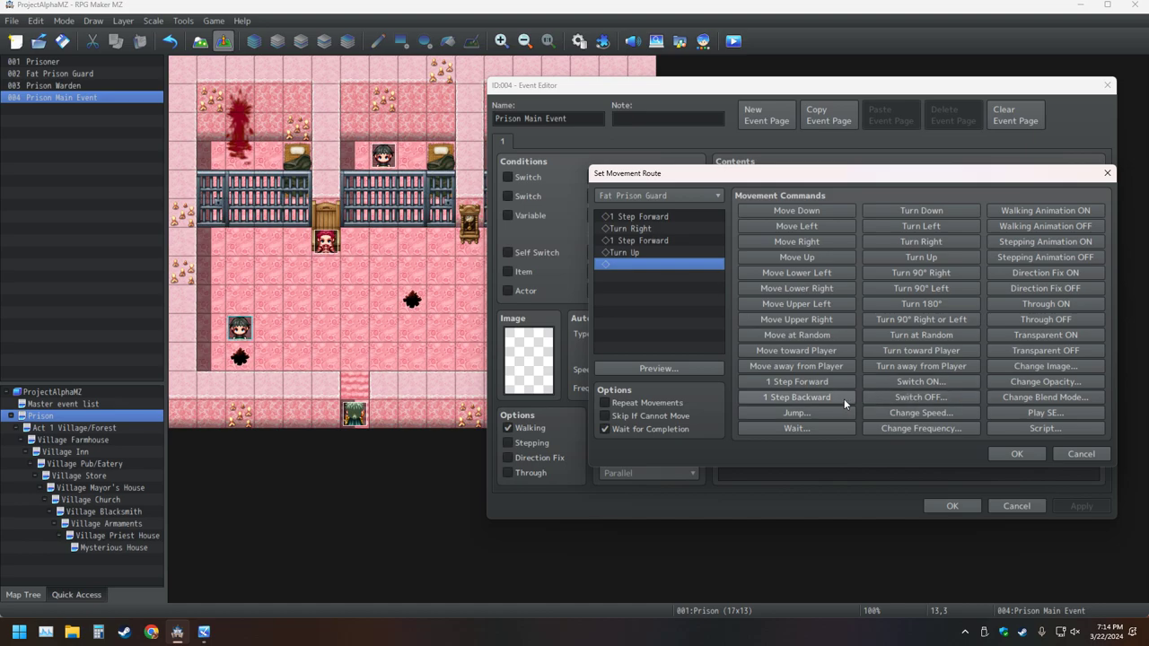
left_click(838, 397)
left_click(654, 266)
key("Delete")
left_click(797, 383)
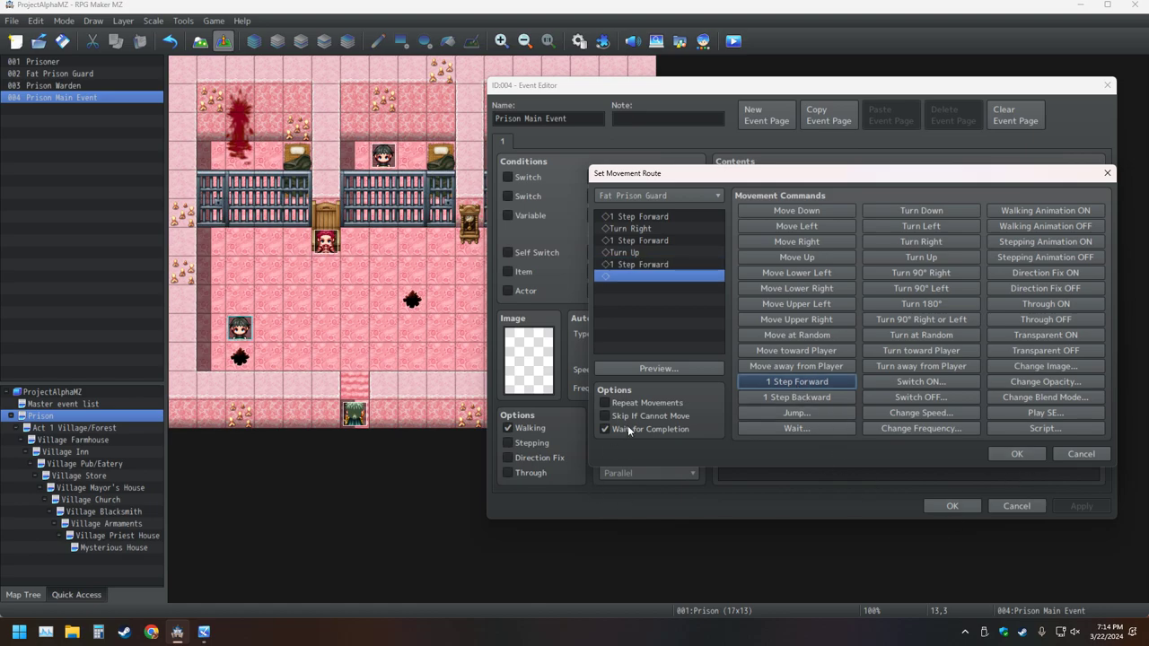
- Preview the Fat Prison Guard's route on the map and accept the route and the Prison Main Event changes
left_click(656, 369)
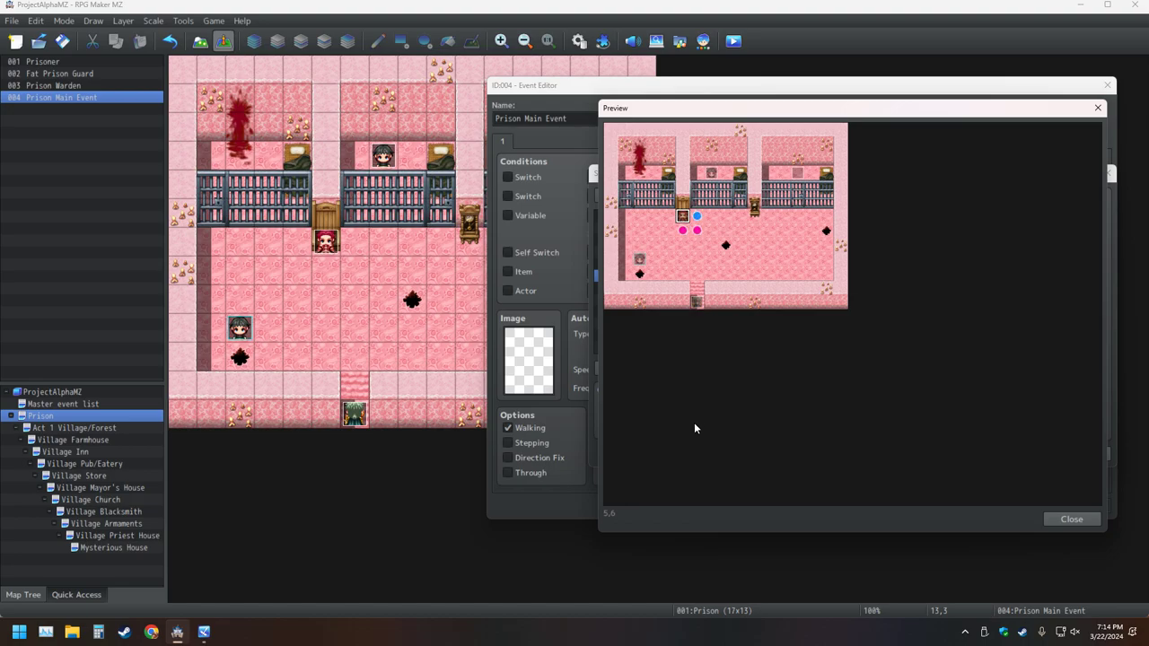
left_click(1097, 107)
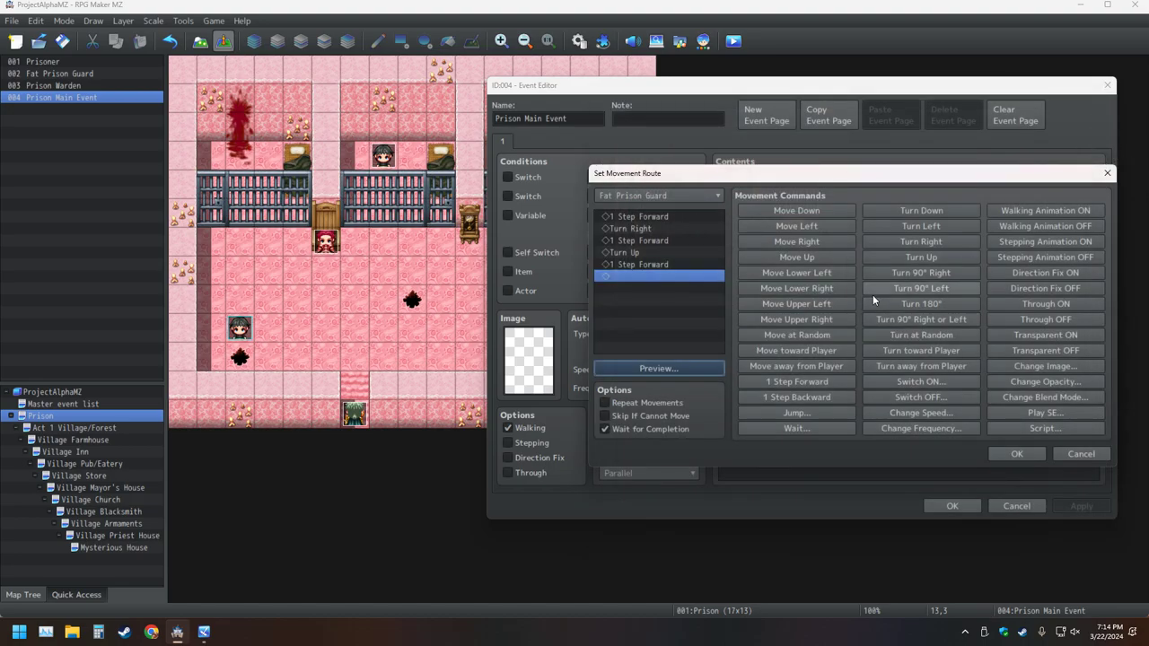
left_click(1014, 454)
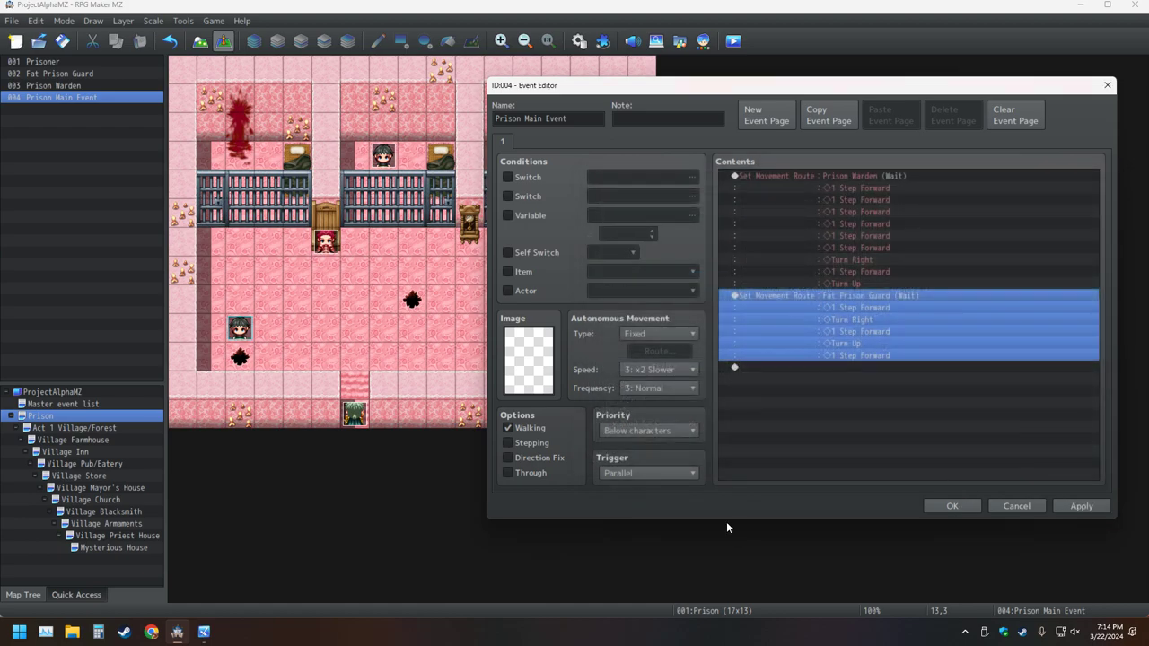
left_click(952, 507)
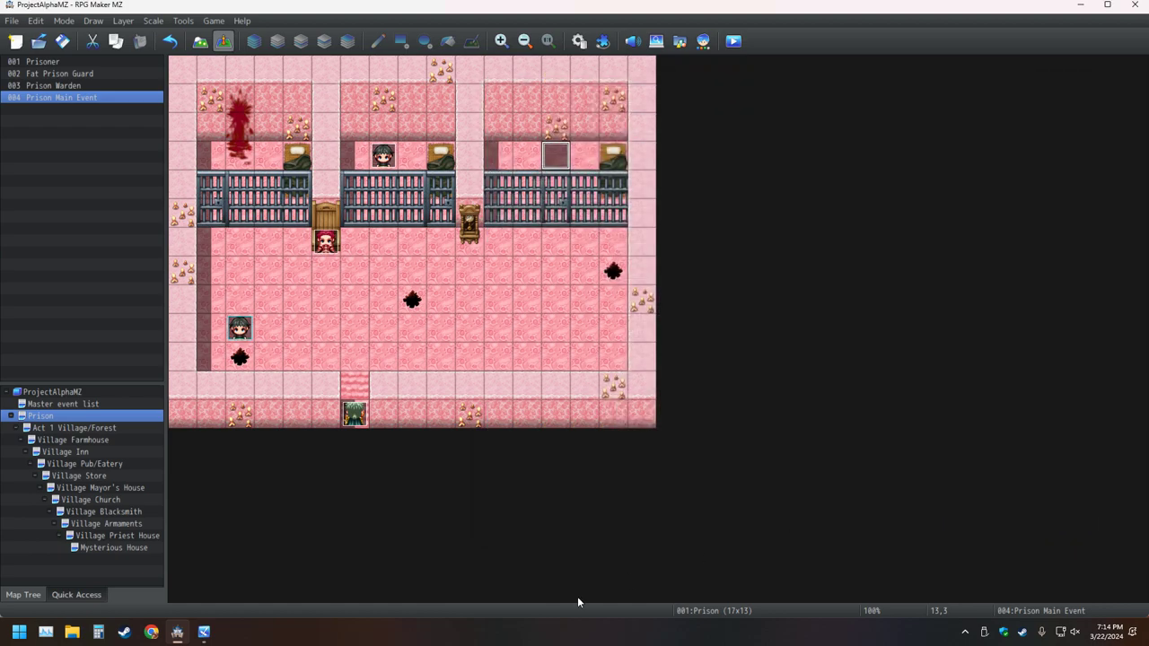
- Save the changes to the game and start a new game in a playtest to watch the guards move
left_click(733, 40)
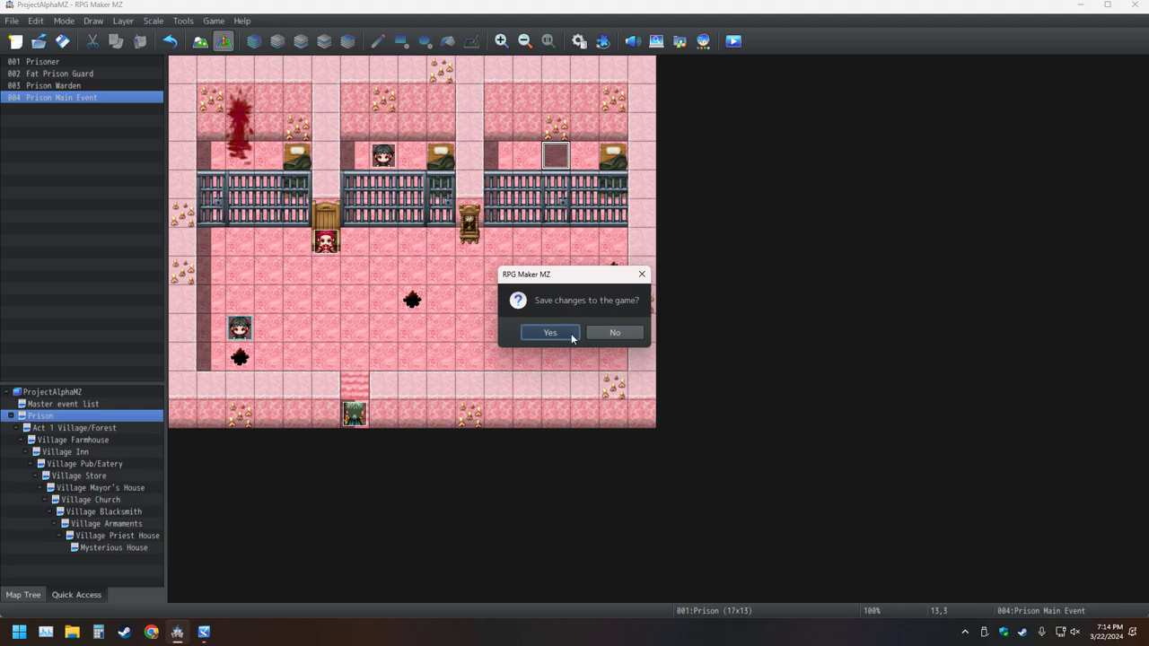
left_click(542, 333)
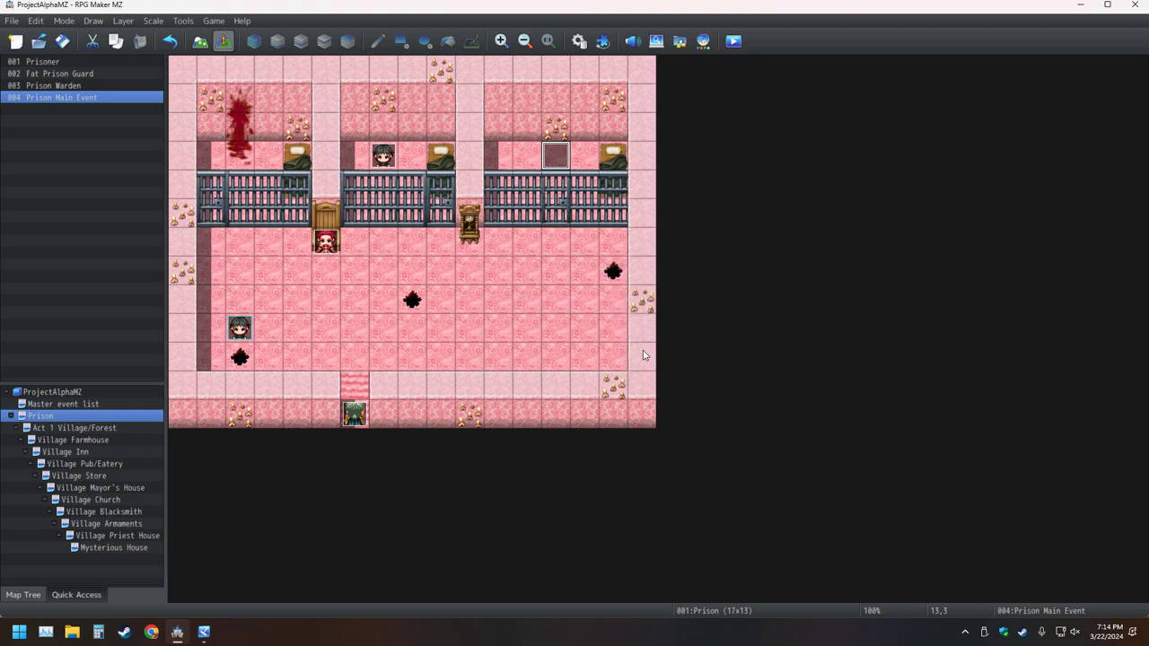
key("alt+Tab")
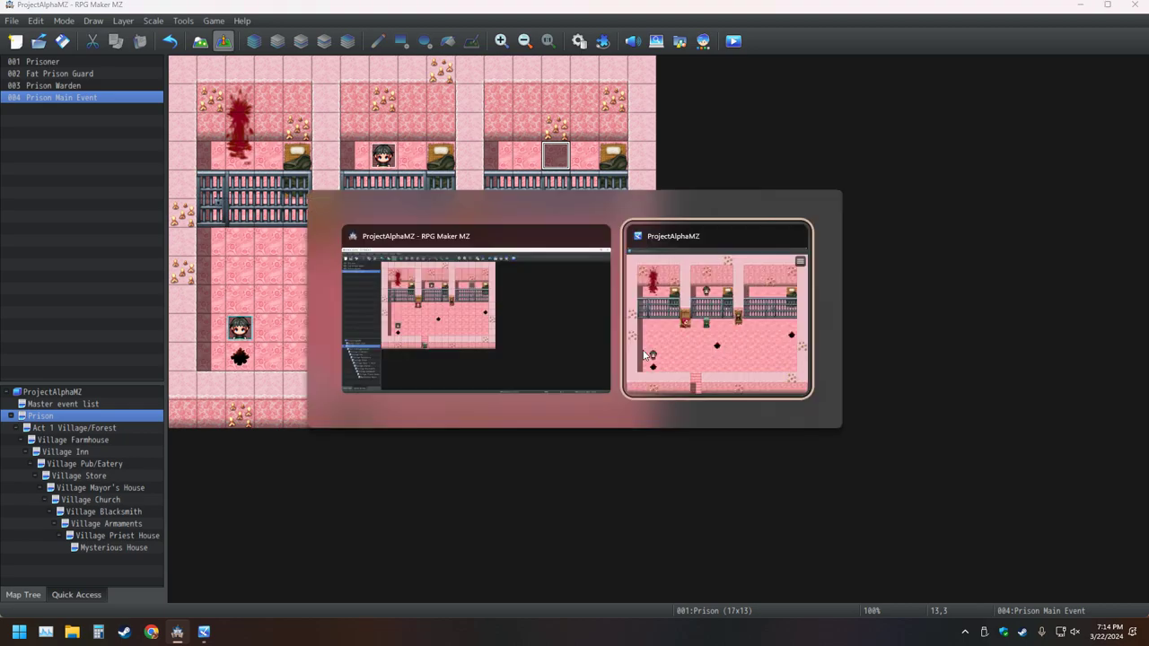
key("F5")
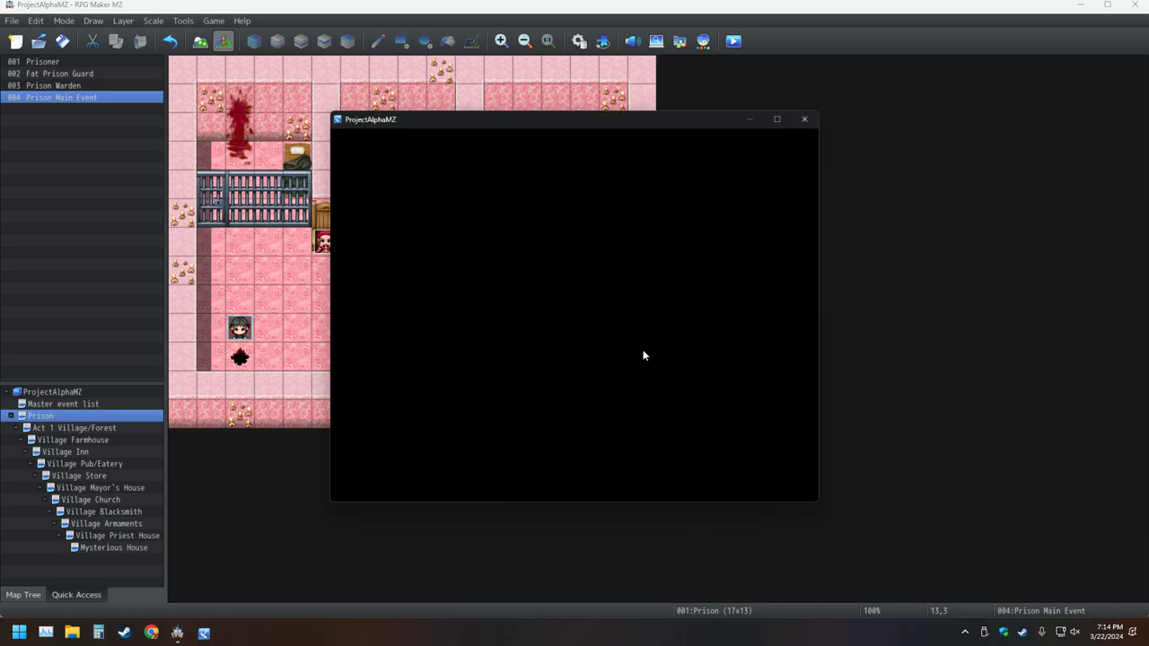
key("Return")
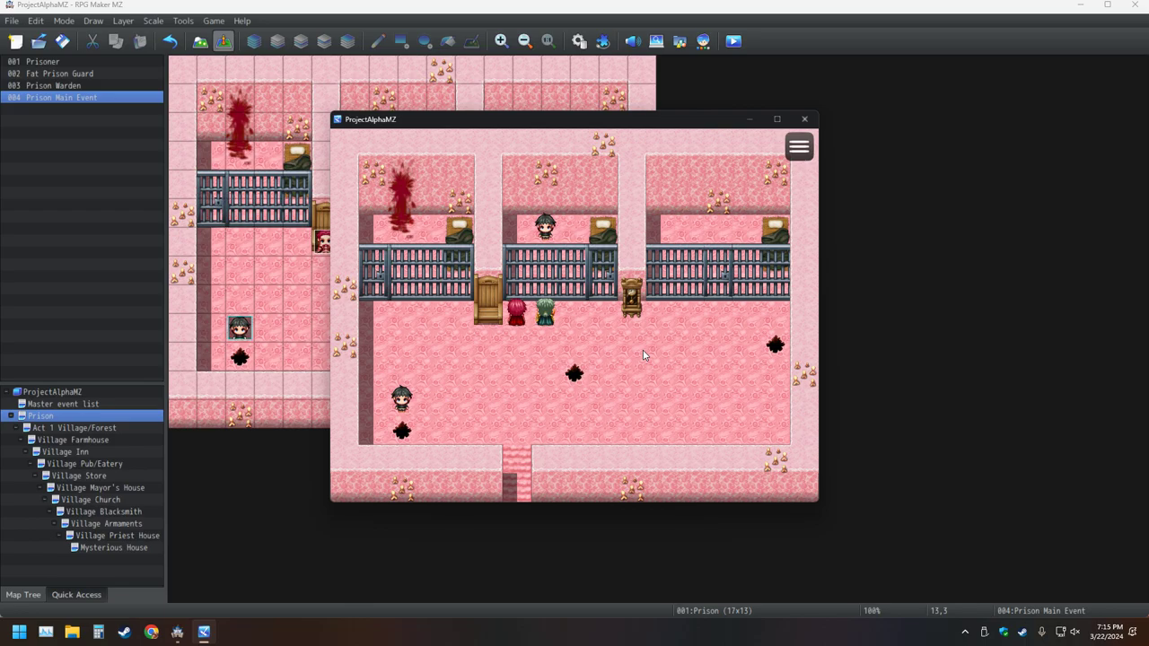
- Test the in-game menu in the playtest by repeatedly opening and closing it
left_click(801, 153)
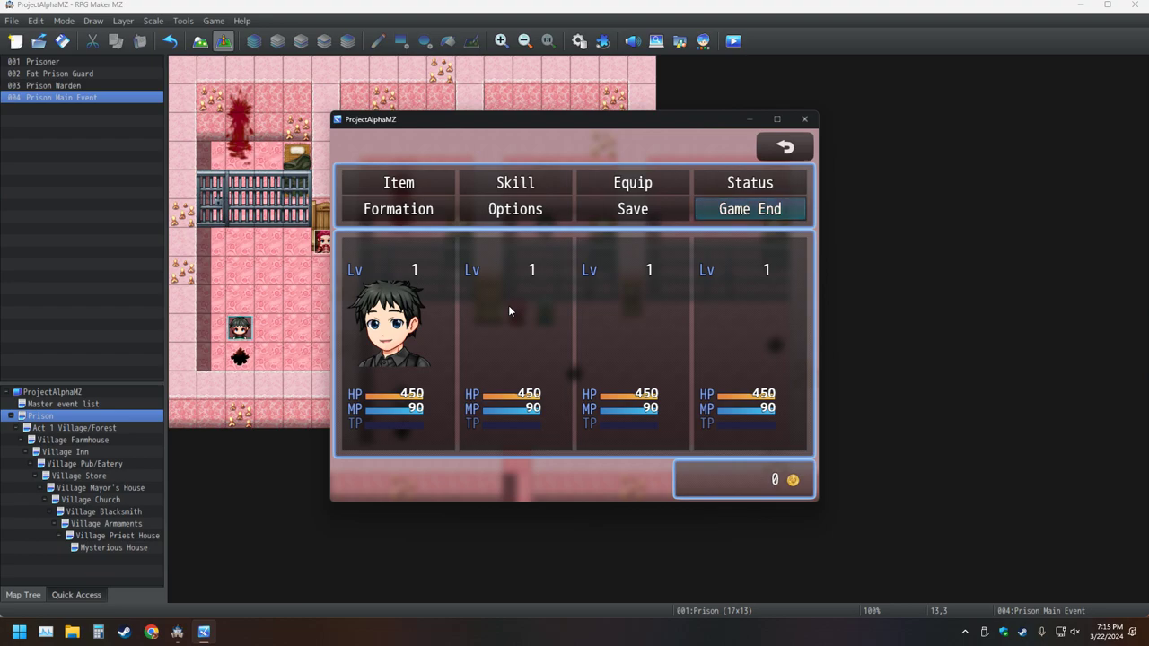
key("Escape")
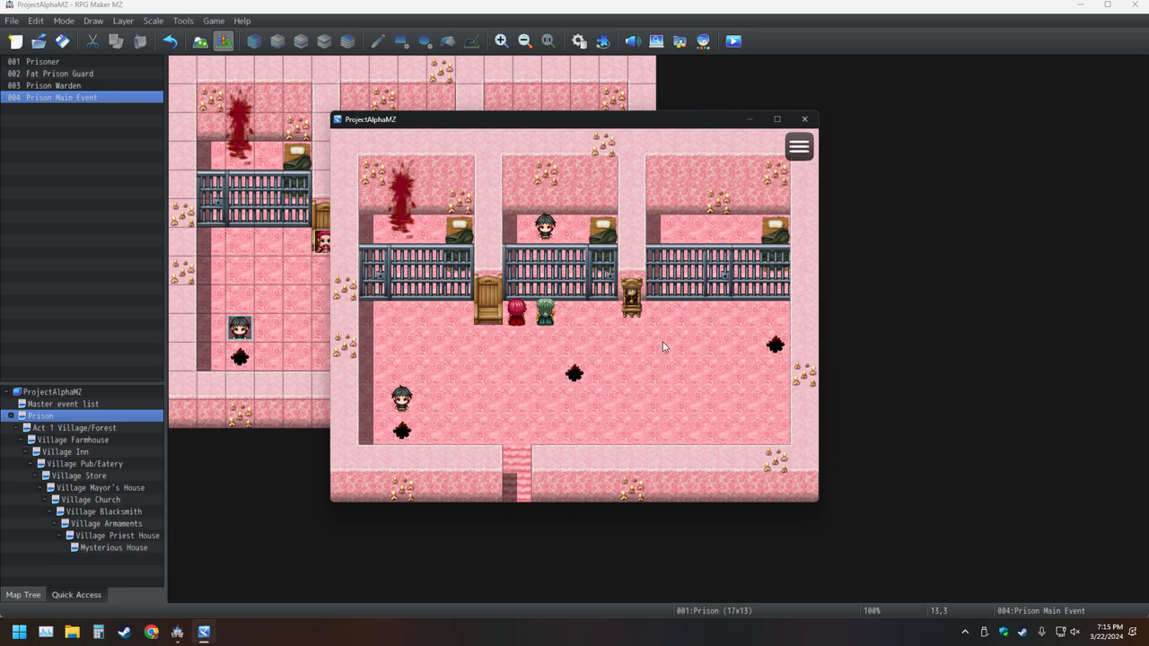
key("Escape")
key("Escape")
key("Escape")
key("Escape")
key("Escape")
key("Escape")
key("Escape")
key("Escape")
key("Escape")
key("Escape")
key("Escape")
key("Escape")
key("Escape")
key("Escape")
key("Escape")
key("Escape")
- Walk the player character around the lower prison floor in the playtest to check its movement
left_click(696, 428)
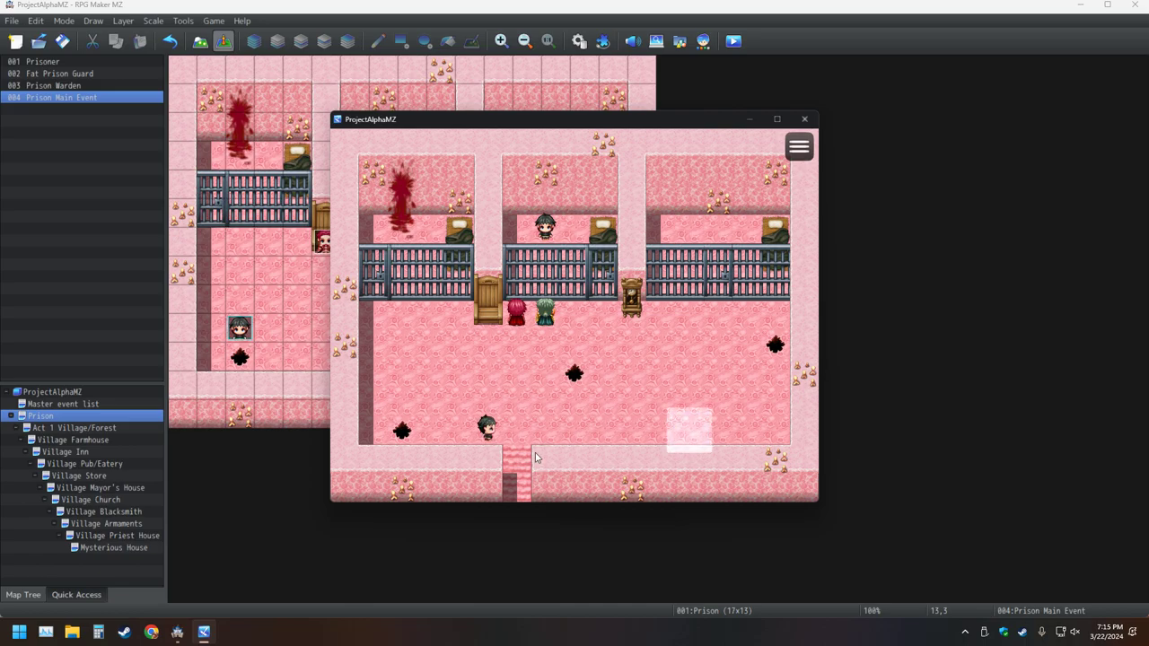
left_click(450, 396)
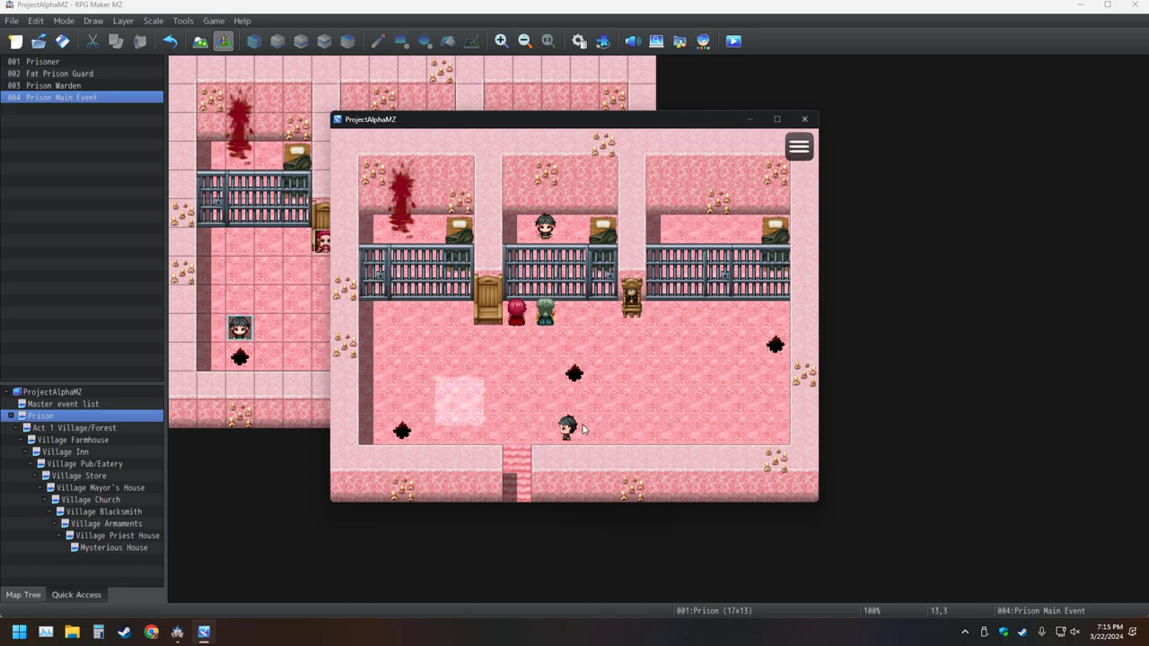
key("Right")
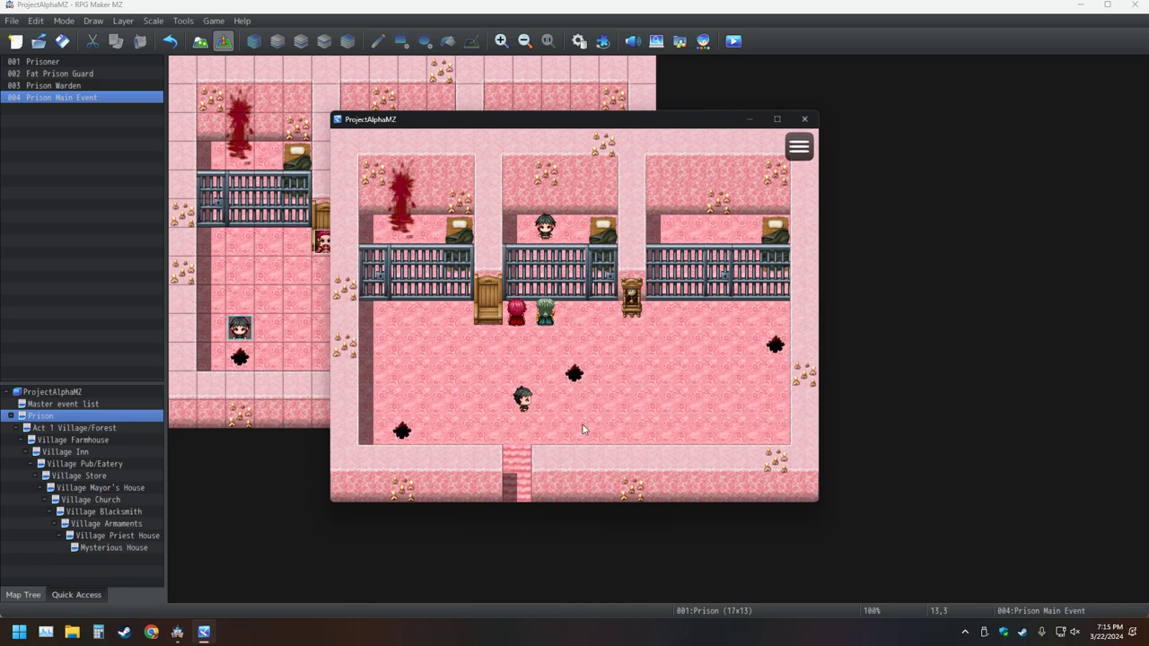
key("Left")
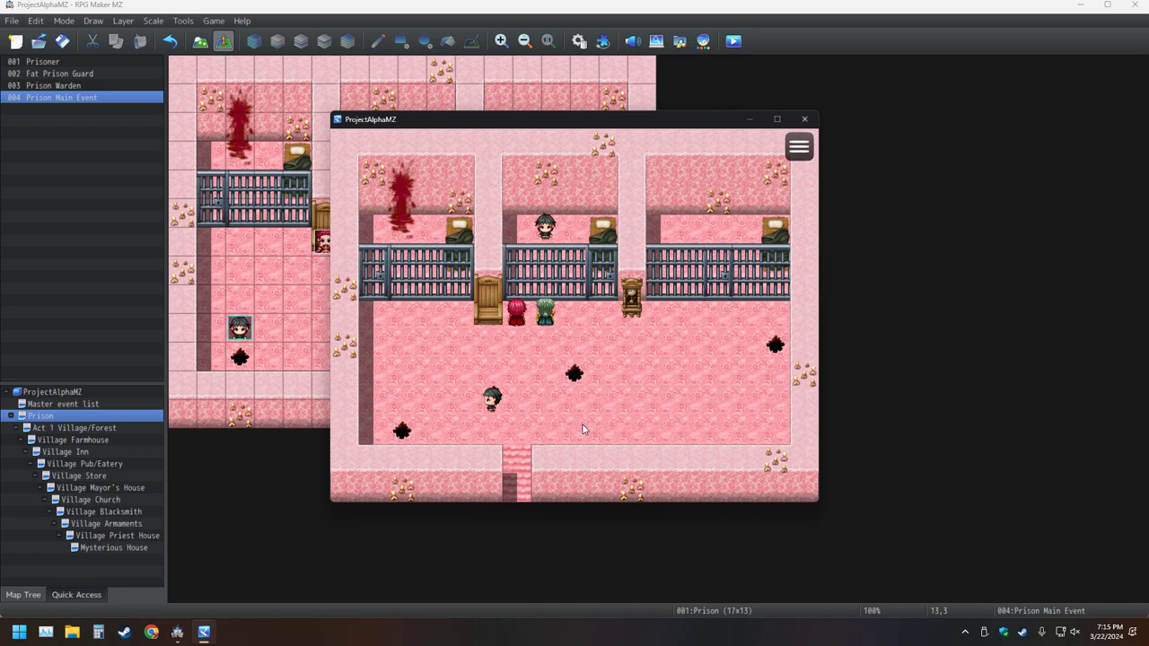
key("Up")
key("Right")
key("Down")
key("Right")
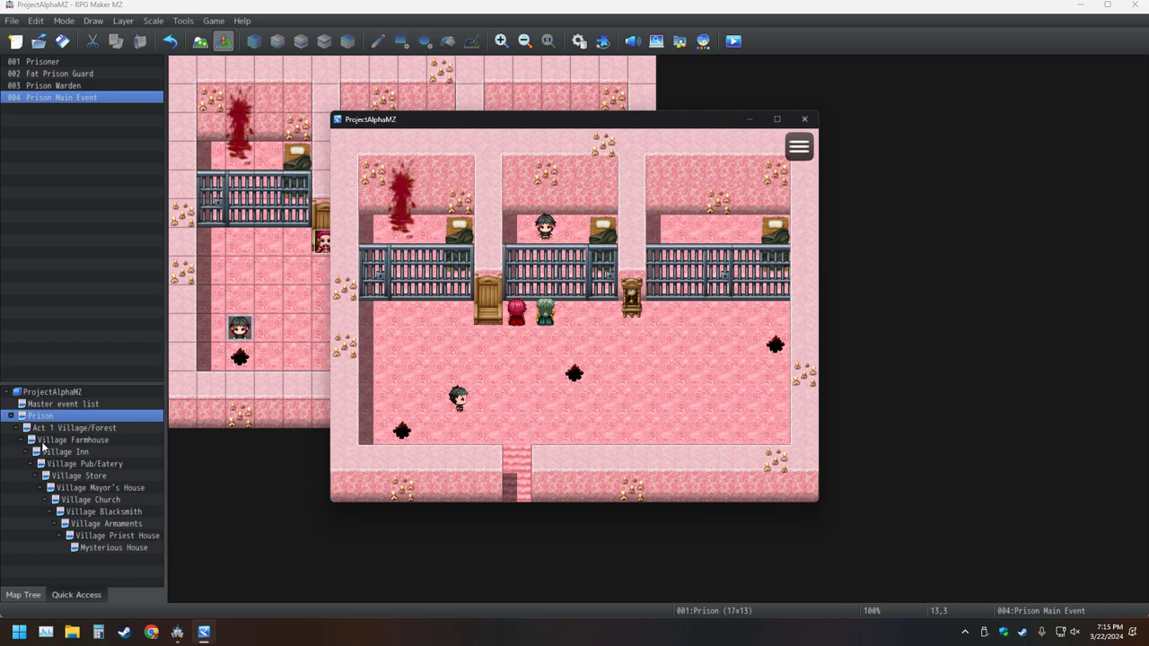
- Turn on Disable Dashing in the Prison map's properties
right_click(57, 419)
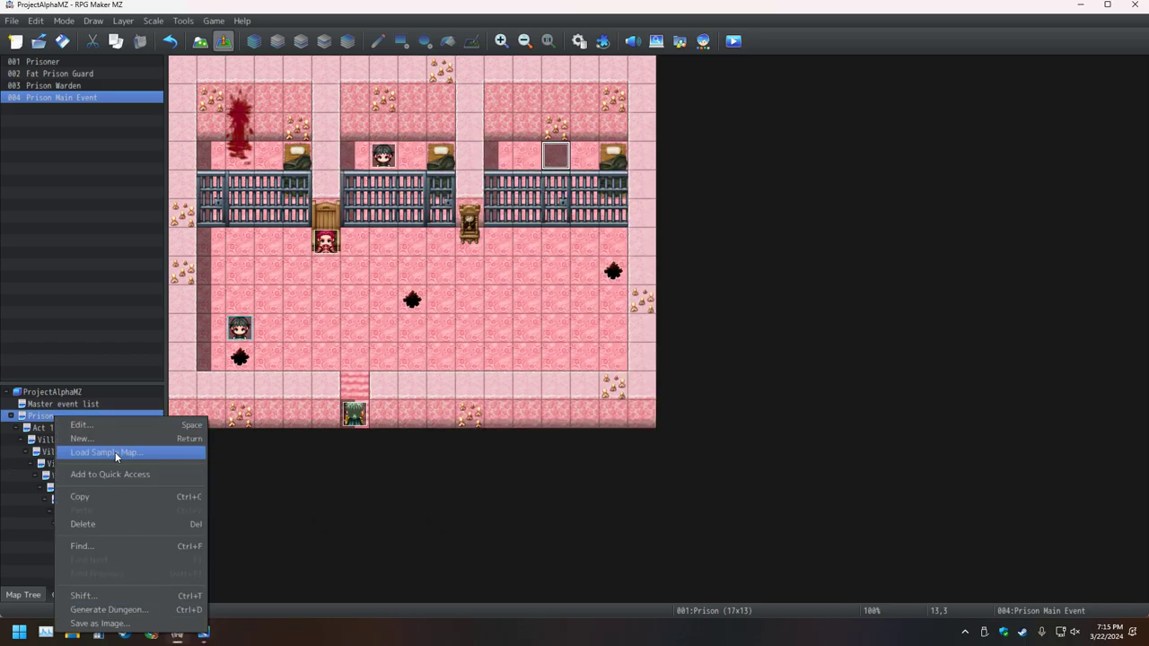
left_click(108, 428)
left_click(490, 301)
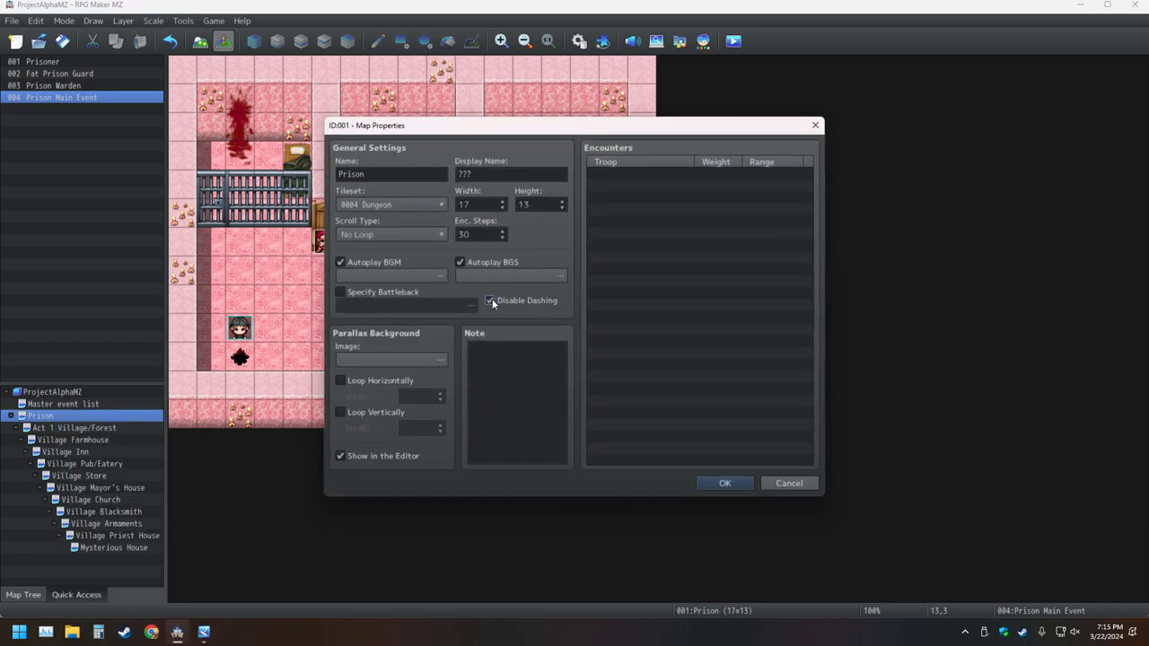
left_click(719, 483)
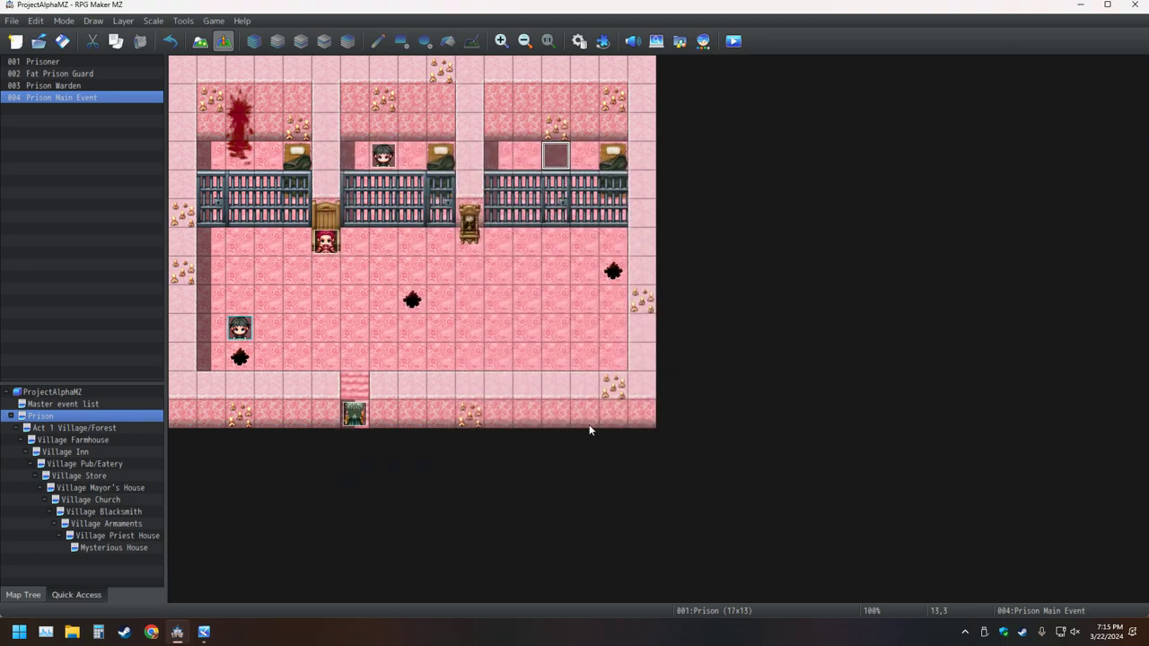
- Save the map change and start a new game in a fresh playtest
key("ctrl+r")
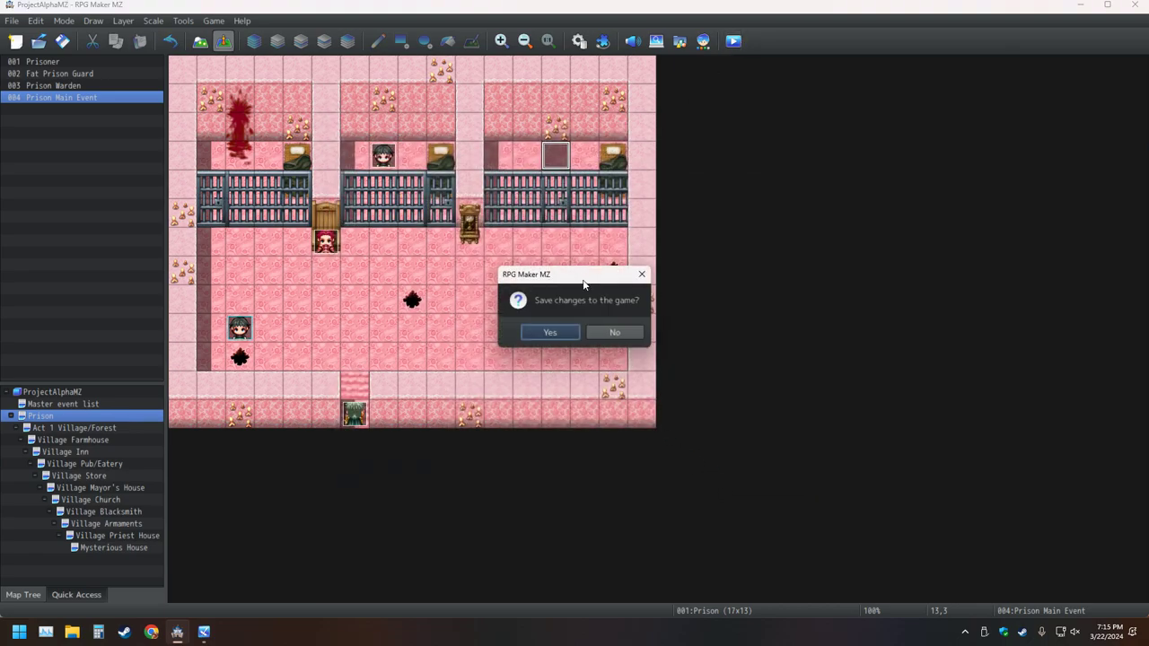
left_click(556, 331)
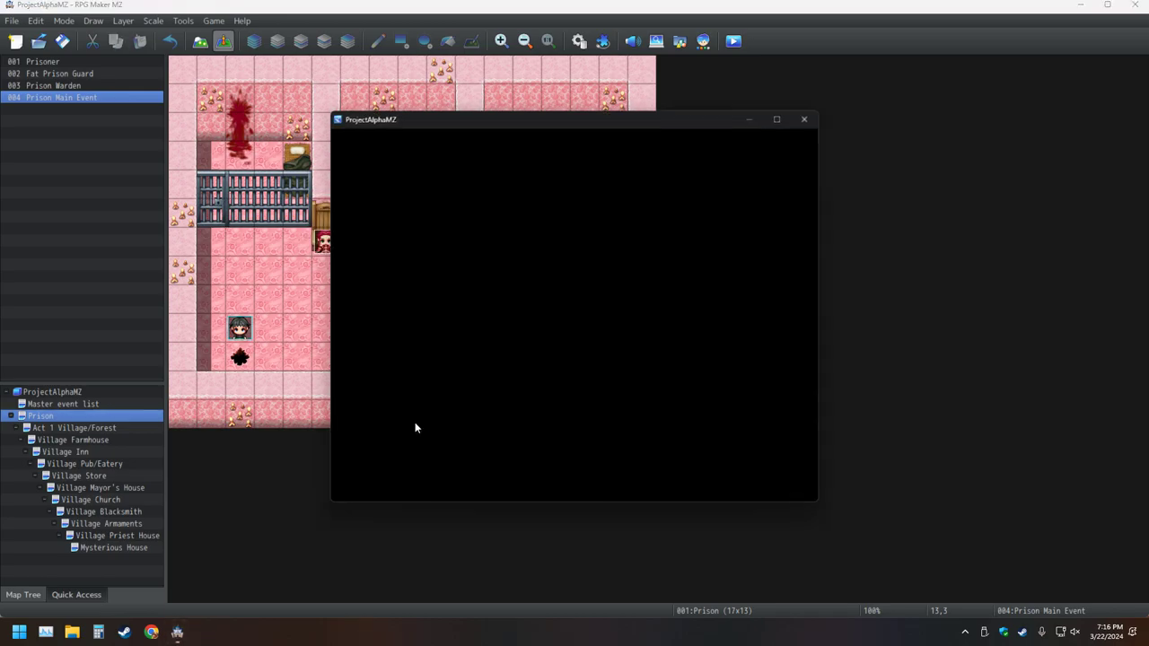
key("Return")
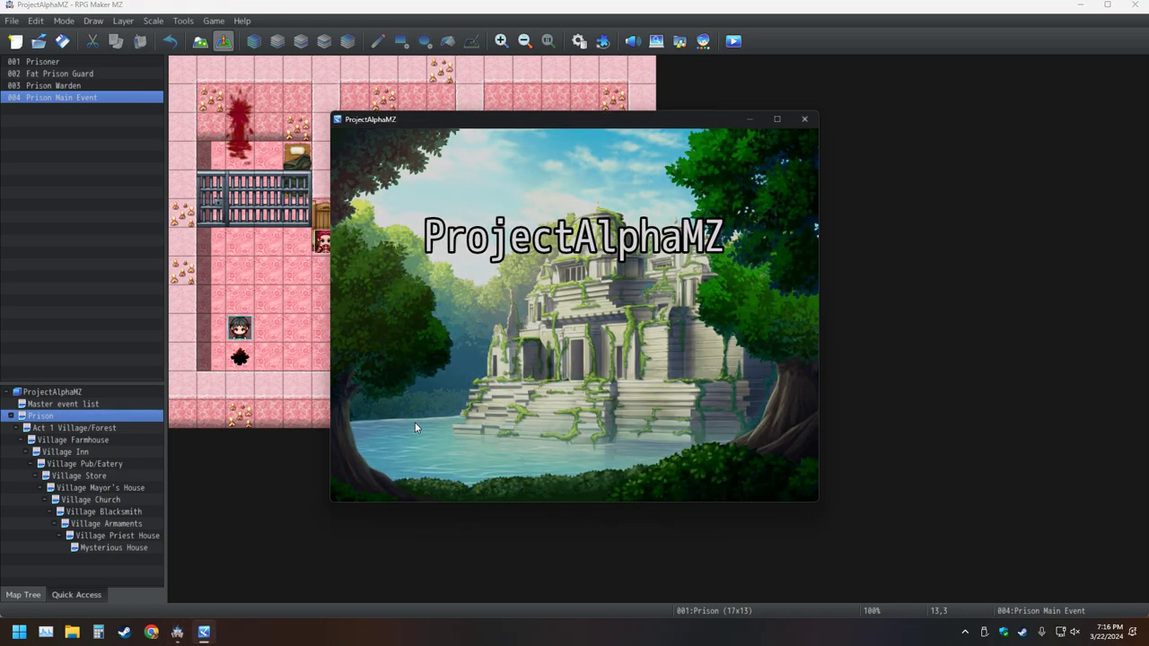
key("Up")
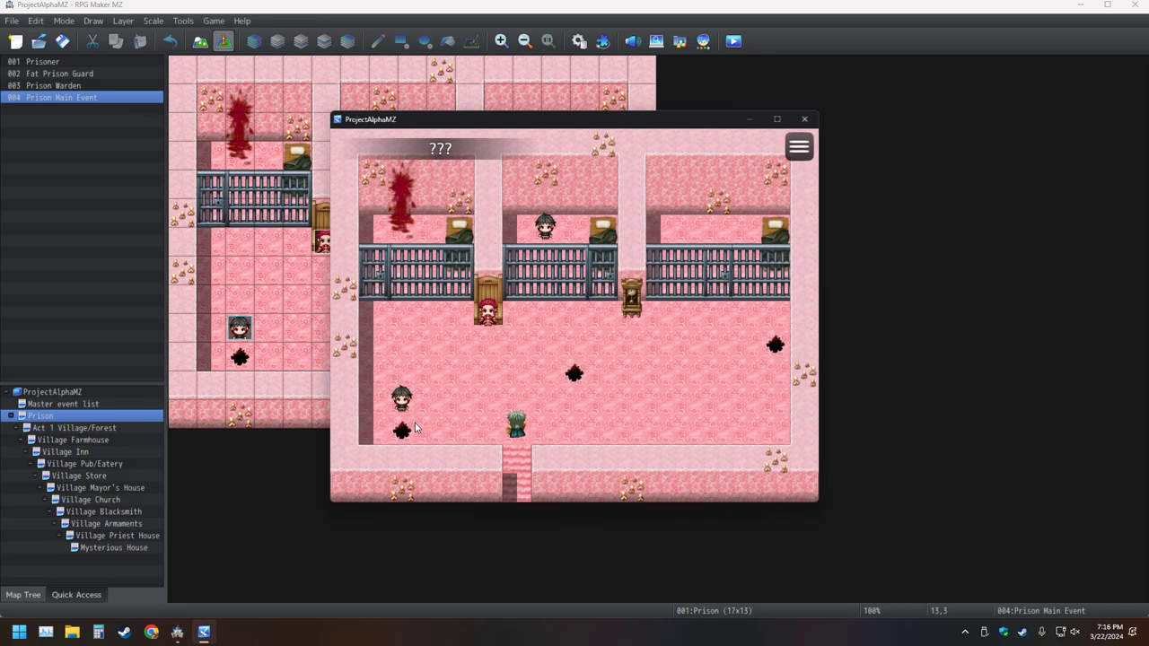
- Walk the player character around the prison floor, over the walls and towards the cell bars to check speed and passability
left_click(763, 408)
left_click(689, 372)
left_click(488, 404)
left_click(430, 357)
left_click(718, 344)
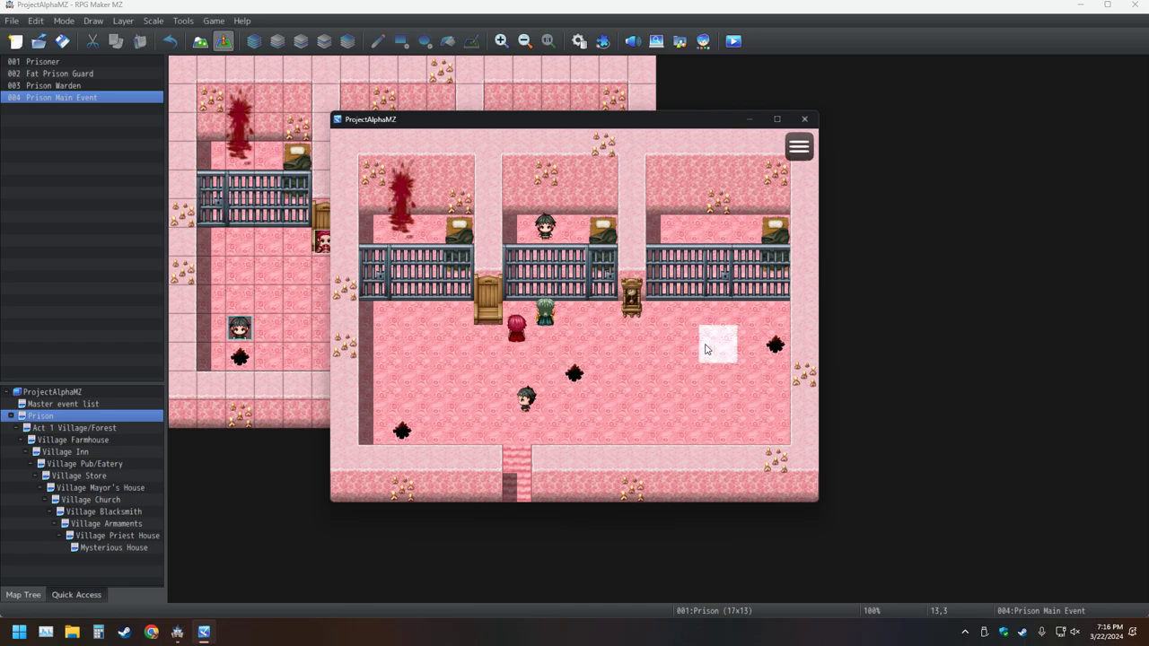
left_click(632, 431)
left_click(545, 372)
left_click(499, 395)
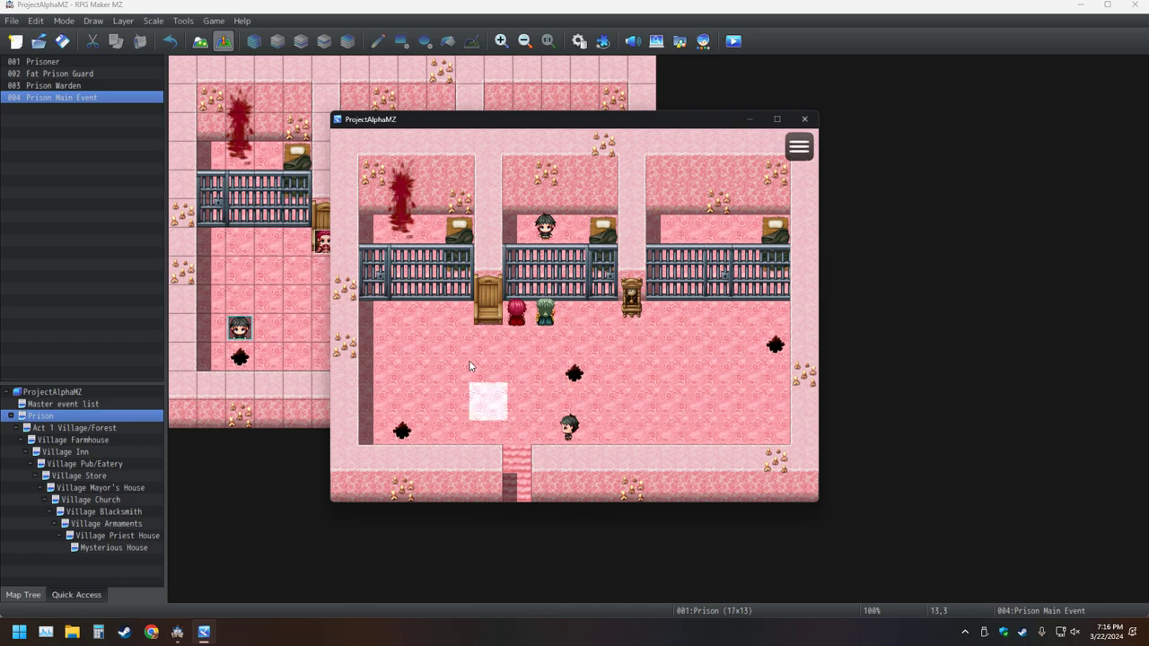
left_click(658, 374)
left_click(406, 344)
left_click(458, 429)
left_click(517, 374)
left_click(635, 386)
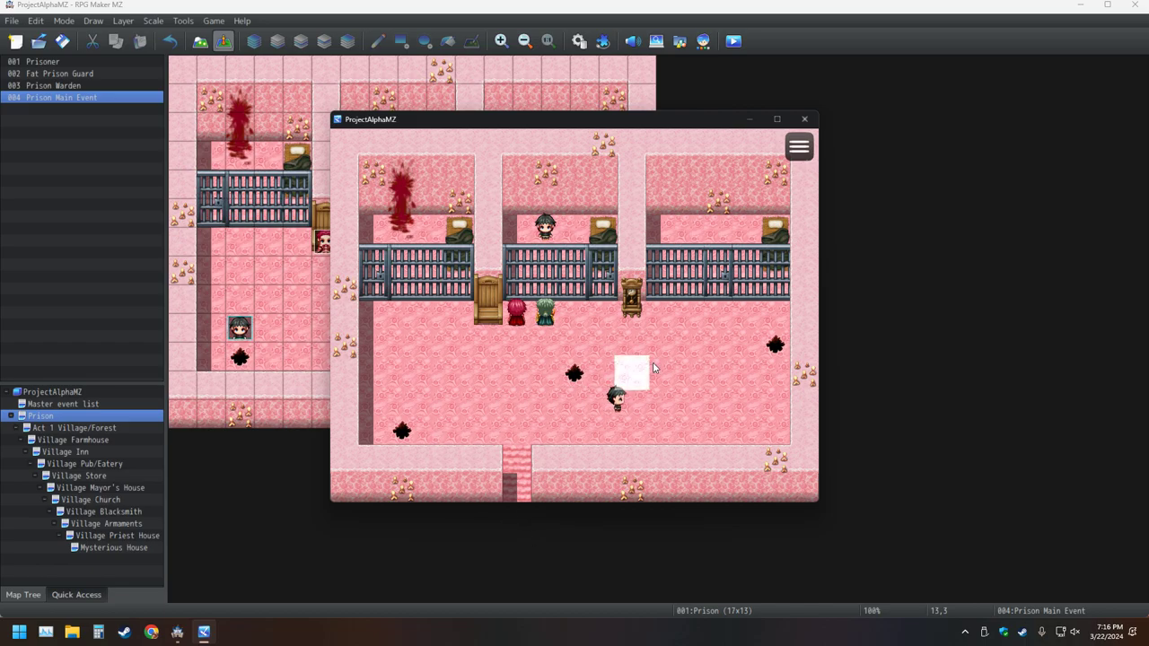
left_click(686, 431)
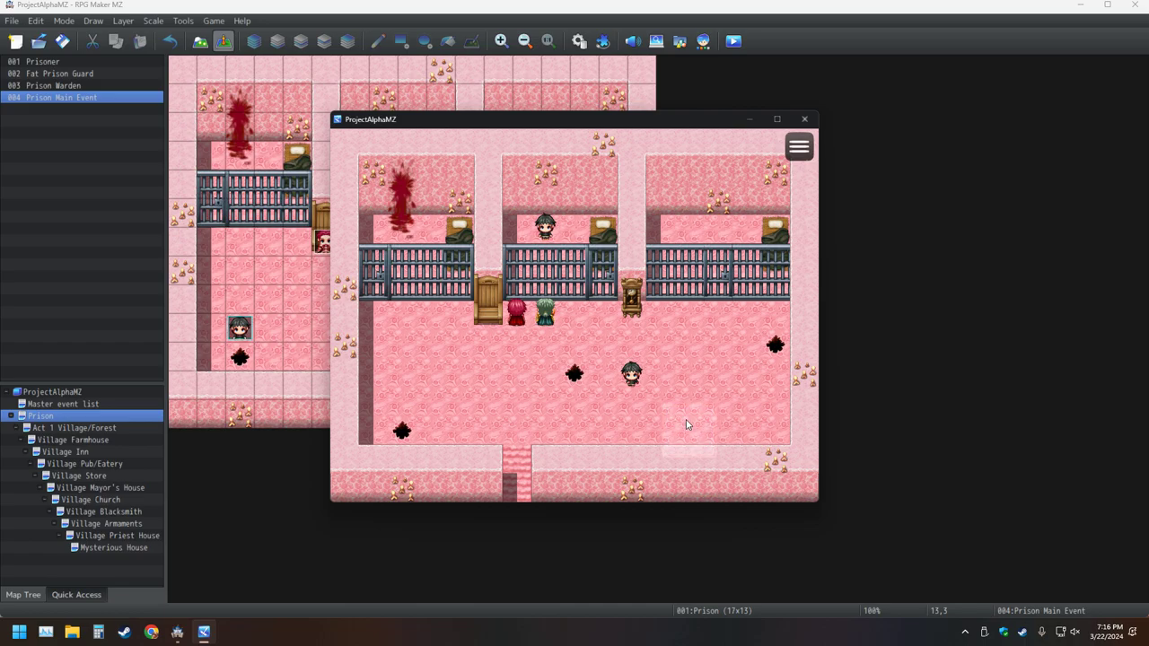
left_click(782, 465)
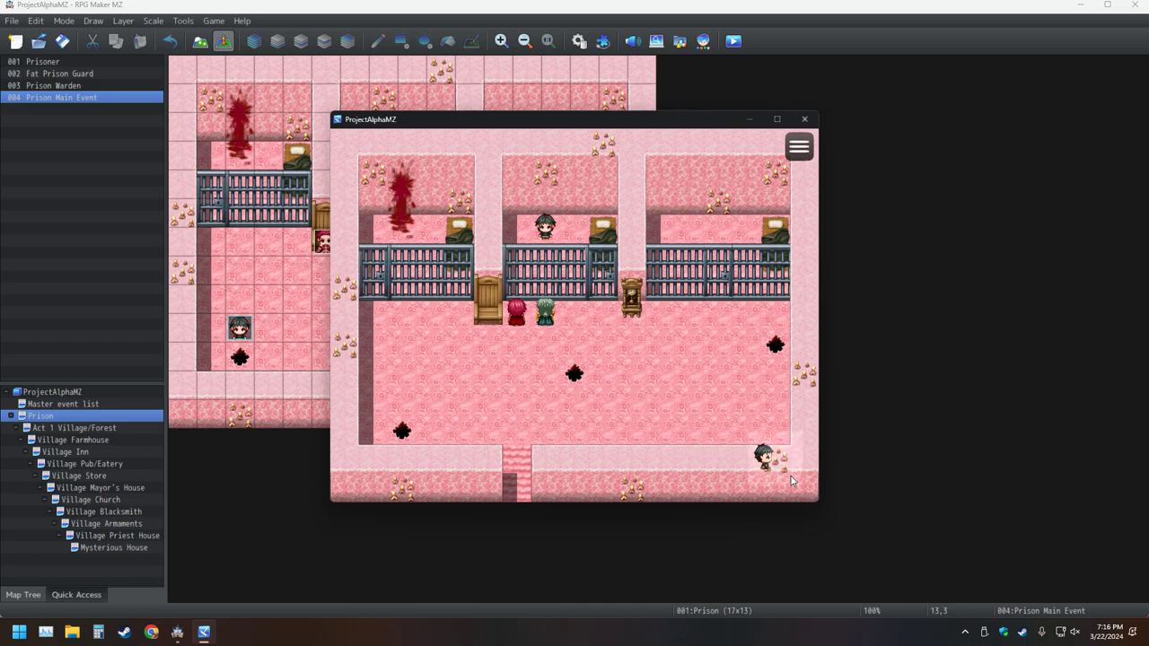
left_click(680, 348)
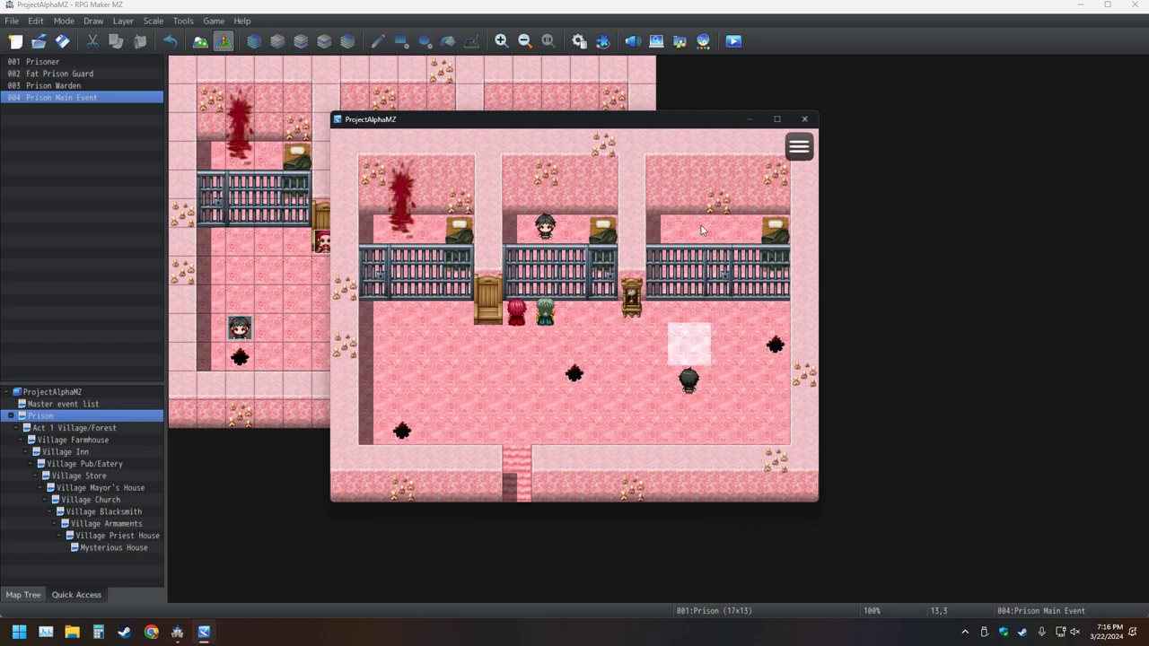
left_click(686, 192)
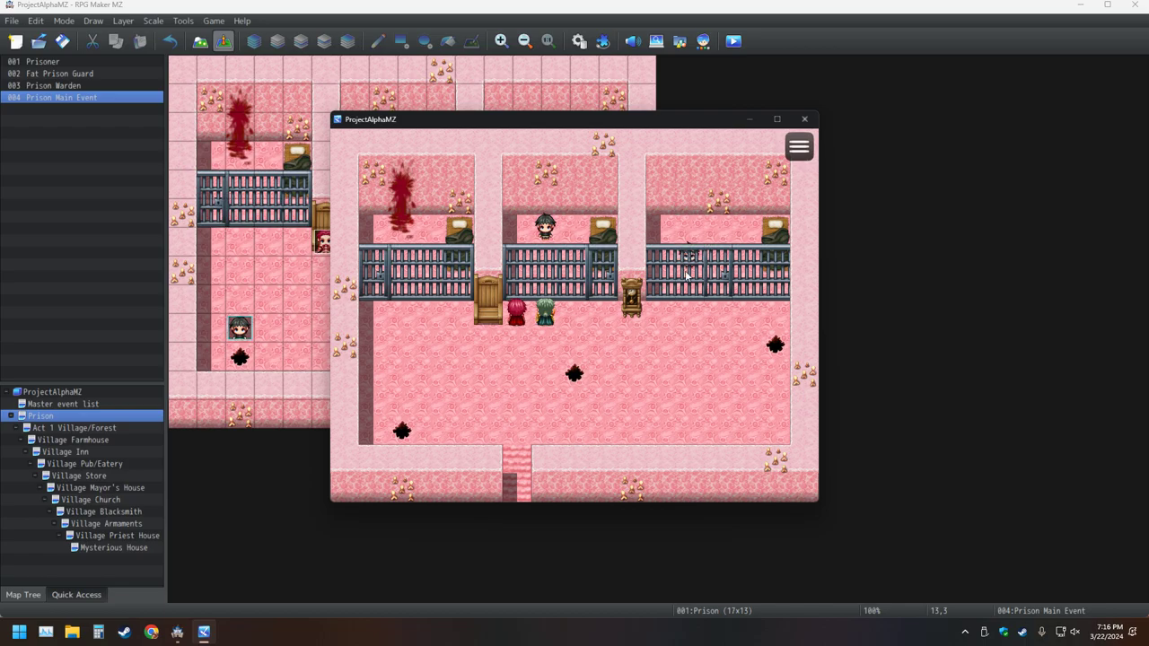
left_click(687, 195)
- Close the playtest and open the Prison Main Event on the map for editing
left_click(804, 118)
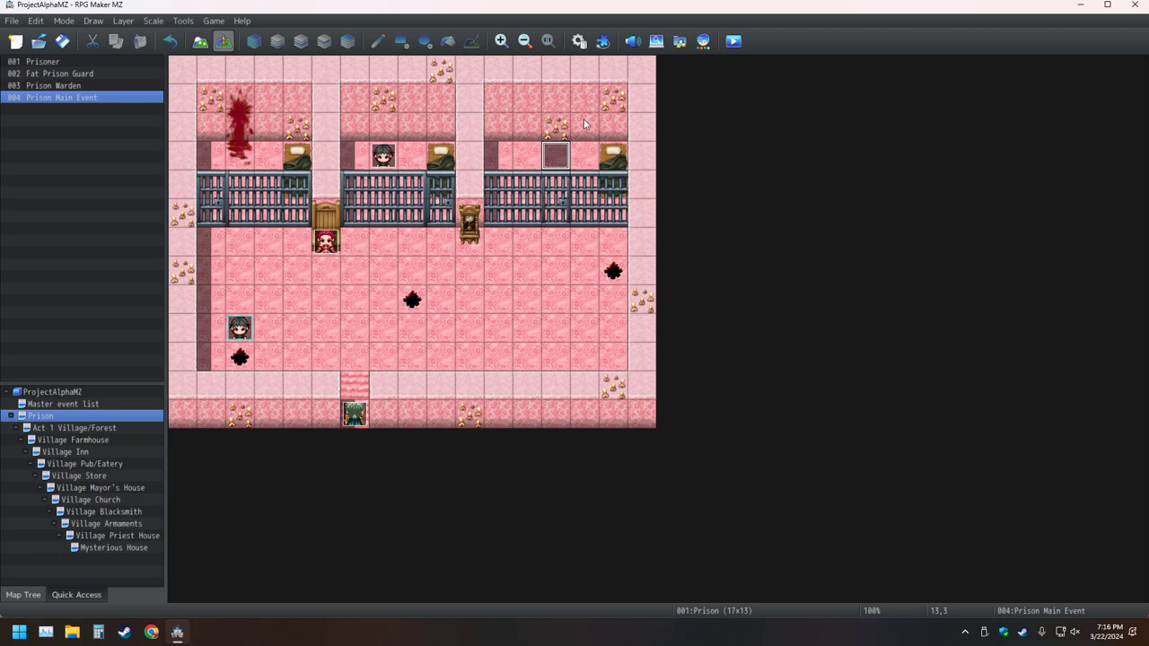
double_click(554, 158)
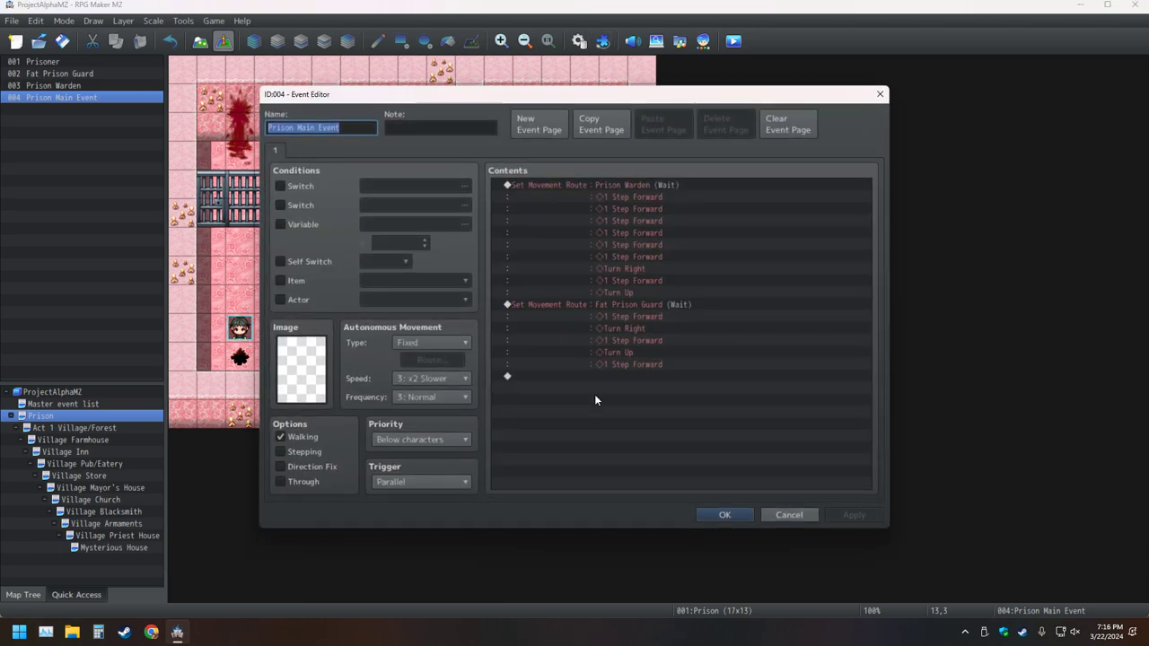
- Insert a Show Text command after the Fat Prison Guard's movement route and turn on Batch Entry
double_click(544, 375)
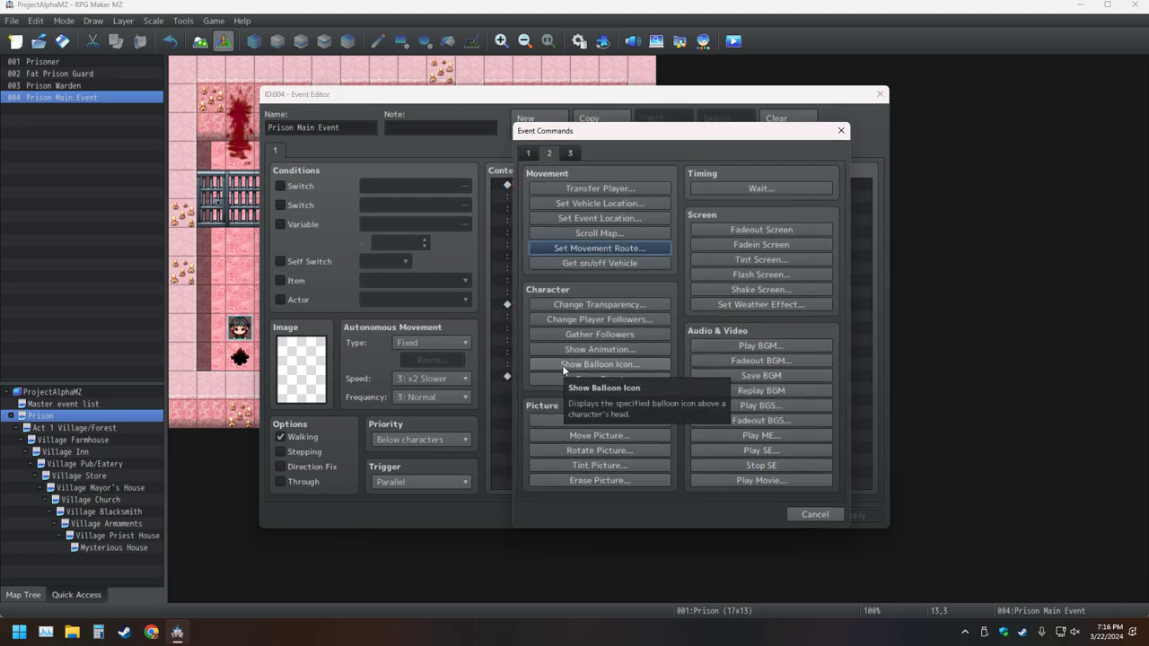
left_click(528, 153)
left_click(580, 190)
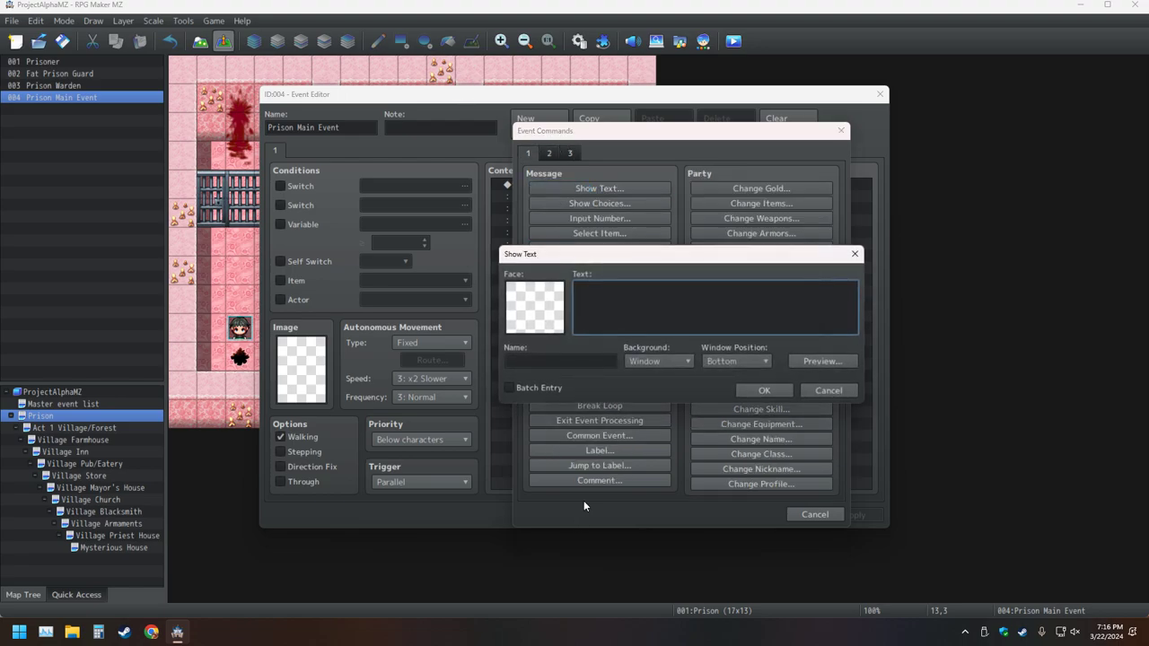
left_click(509, 388)
- Fill the message with three lines of random filler letters, the first wider than the text box, and preview it
left_click(610, 312)
type("fdsvzsfvdzsfvd")
key("ctrl+a")
key("BackSpace")
type("fbvzoifvzsfvzskfvzikvzkvizuvzivzikvbzikvb")
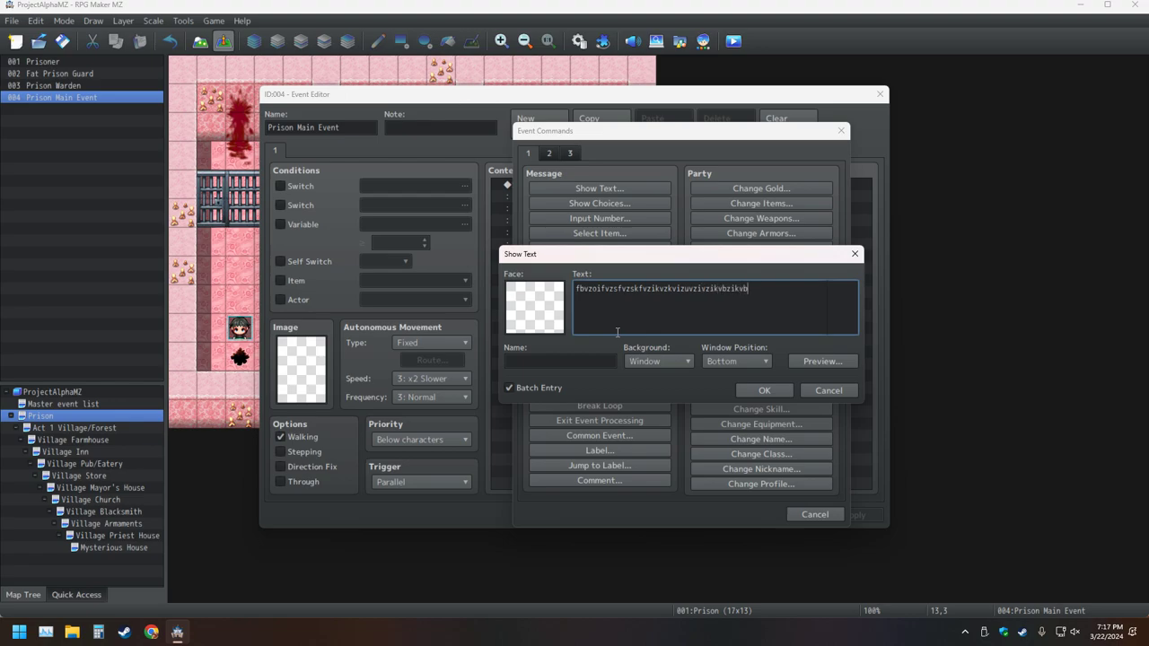
type("zoivbzolivbzikvbzikgoziboz")
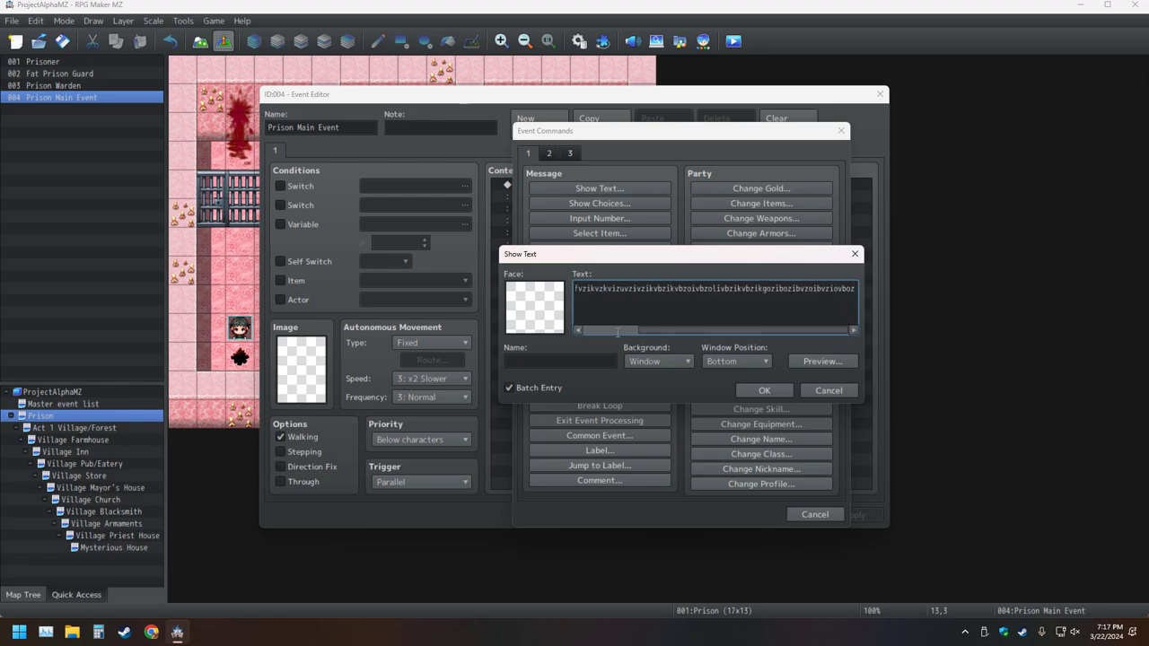
key("Return")
type("gdghhfdhdxgdxhxd")
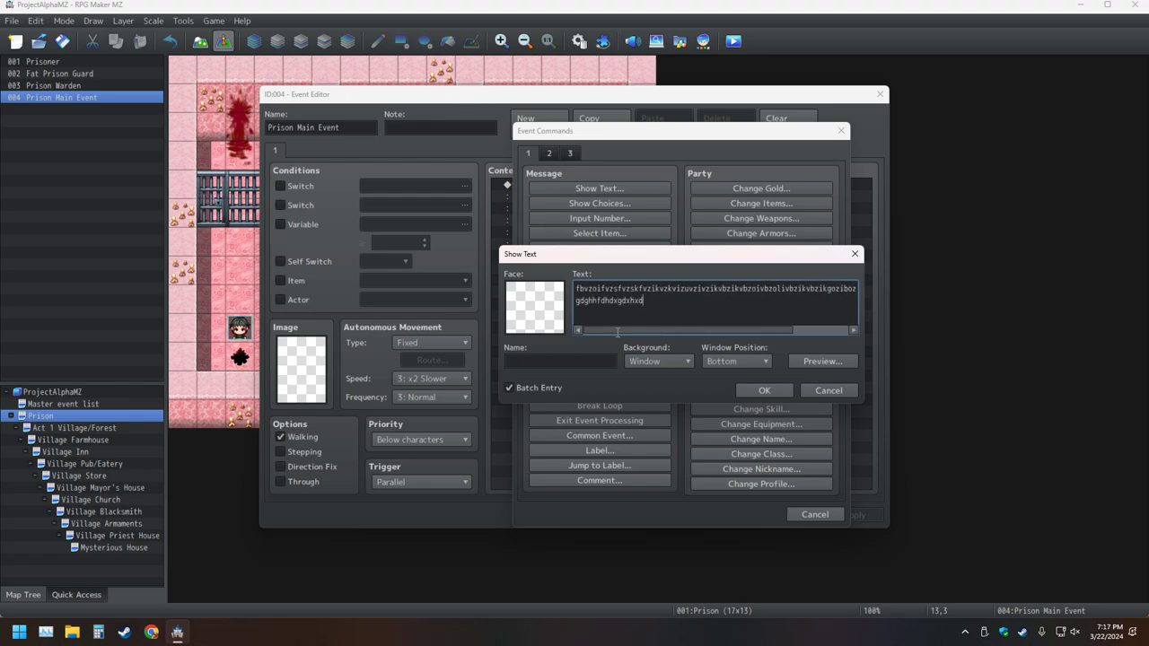
type("ghdbzvfizsivfzsfvzsuvfiuszvfozsfozsfozx")
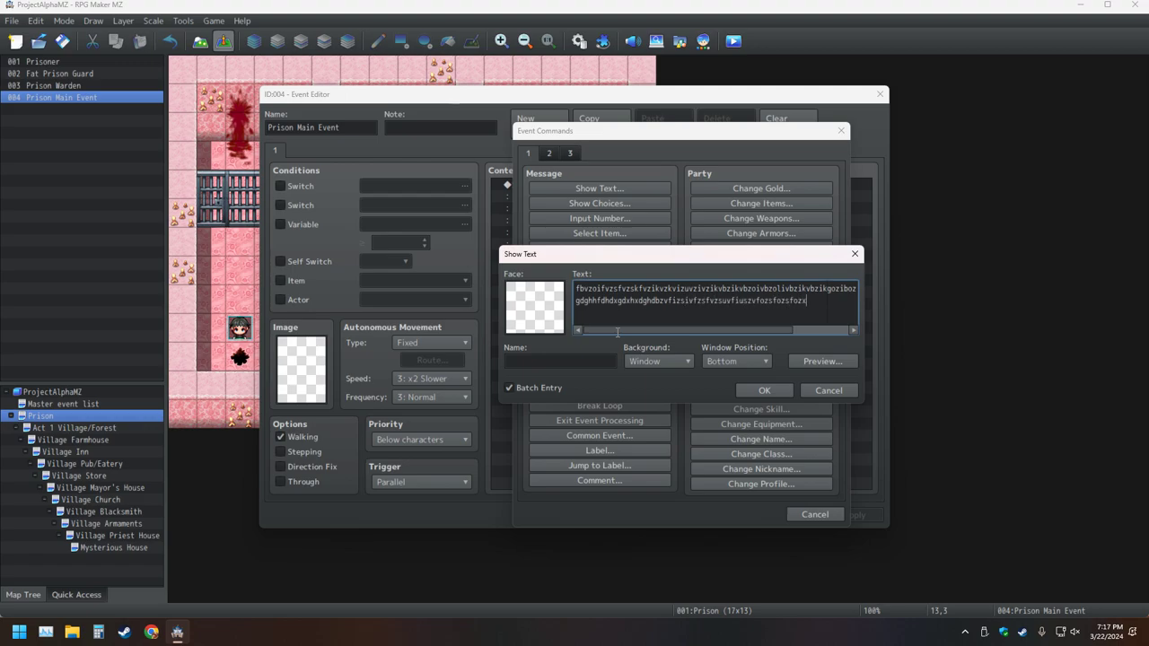
type("zzfgz ")
type("dgdsdgbzsjvisvfsvfisgisvgfizsv")
type("ifgvasfgs")
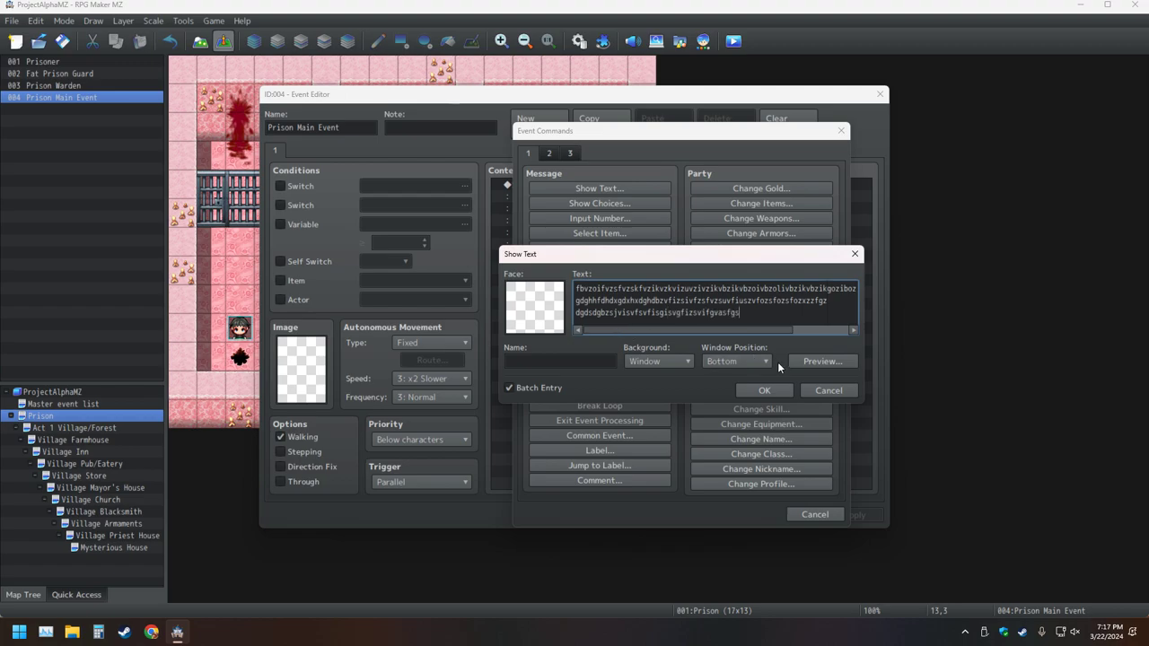
left_click(831, 361)
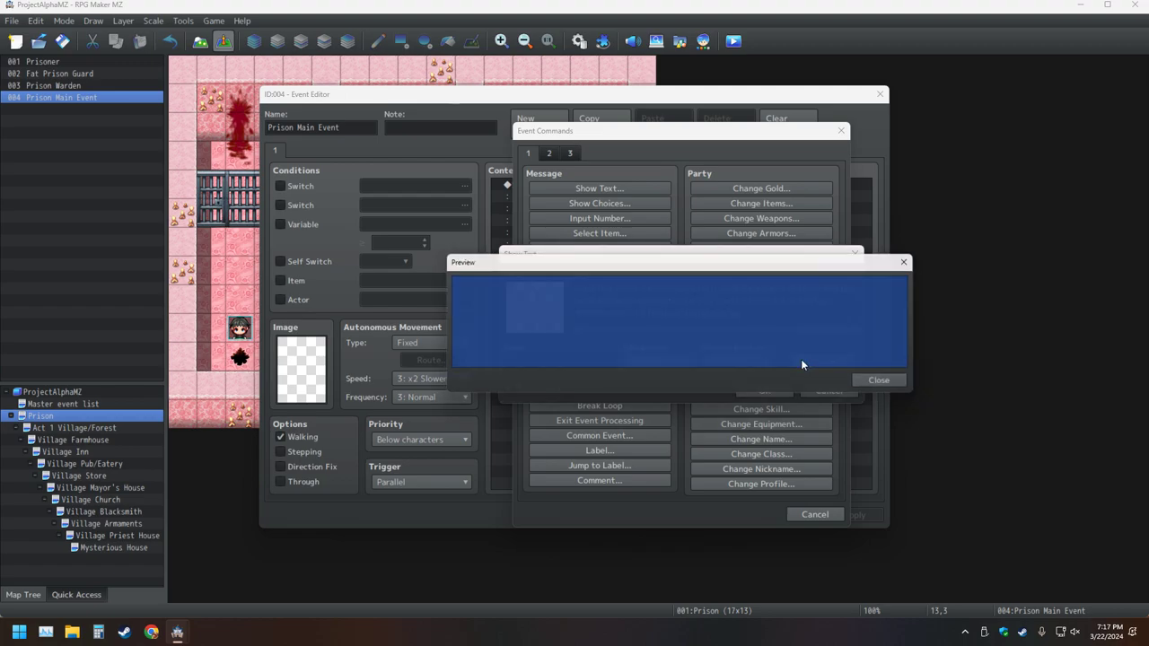
left_click(873, 384)
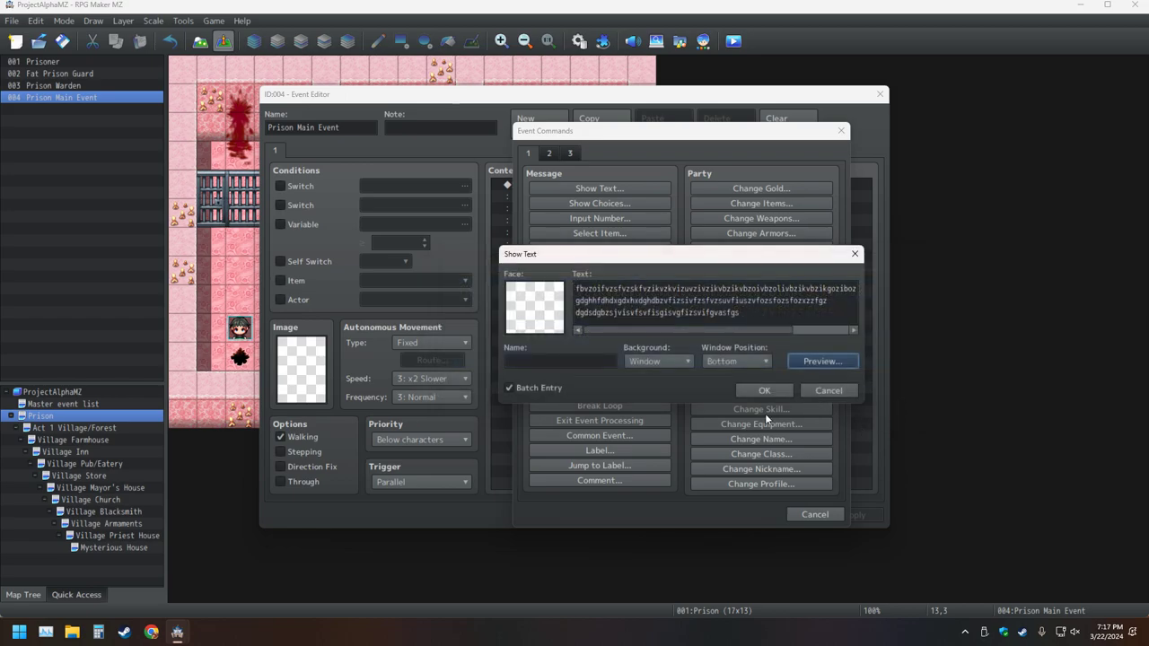
- Lengthen the third filler line, add a fourth and fifth line of random letters, and accept the batch text
left_click(756, 313)
type("nkabgsbgbdsgbbgsdlgbs")
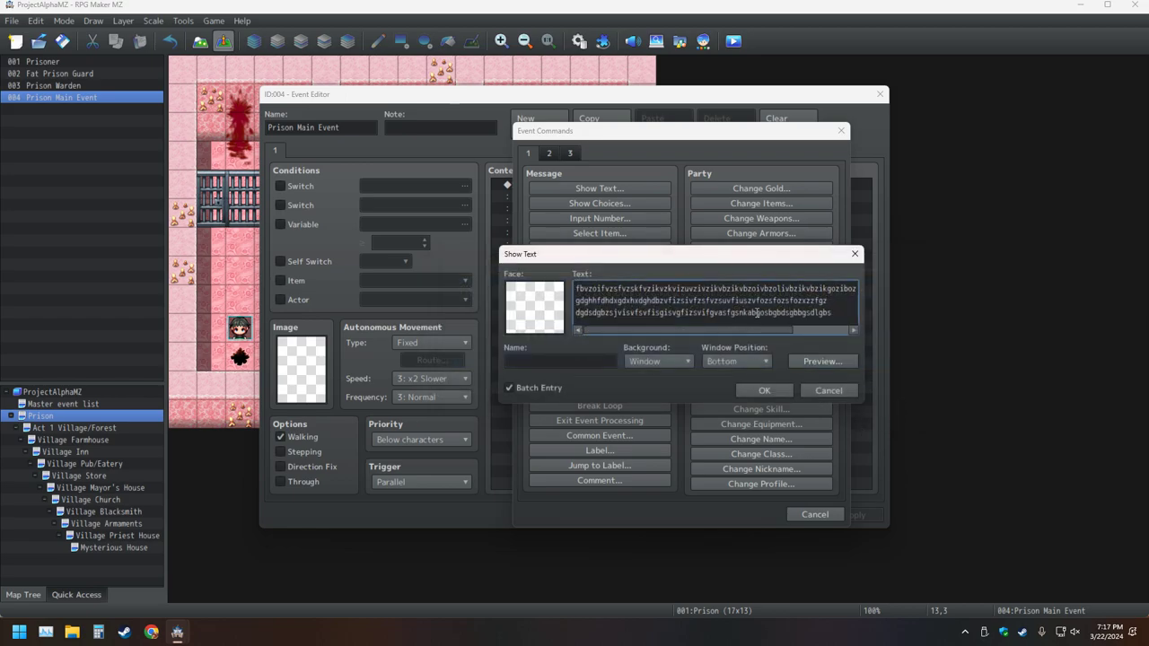
key("Return")
type("jgdsgosdgosdigoidsgiosdgiosgiogasfoisgosigosigsgoisdgoisgbkzfSog")
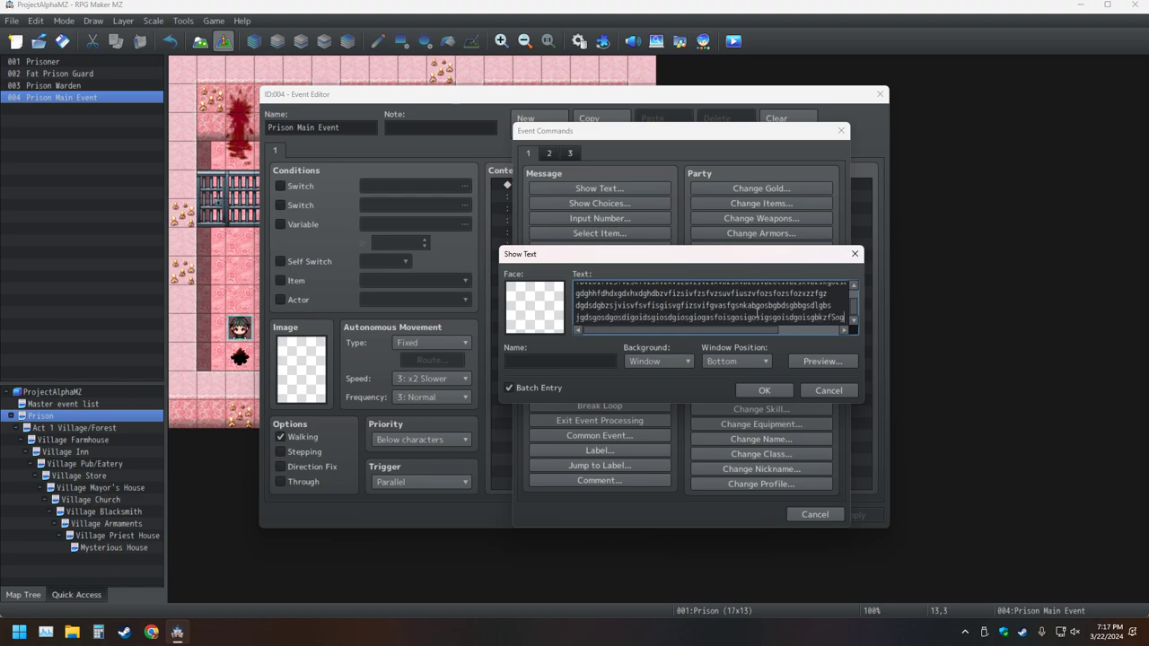
key("Return")
type("iggidoigbszkszdbgbzslsZBSlzsbzbsb")
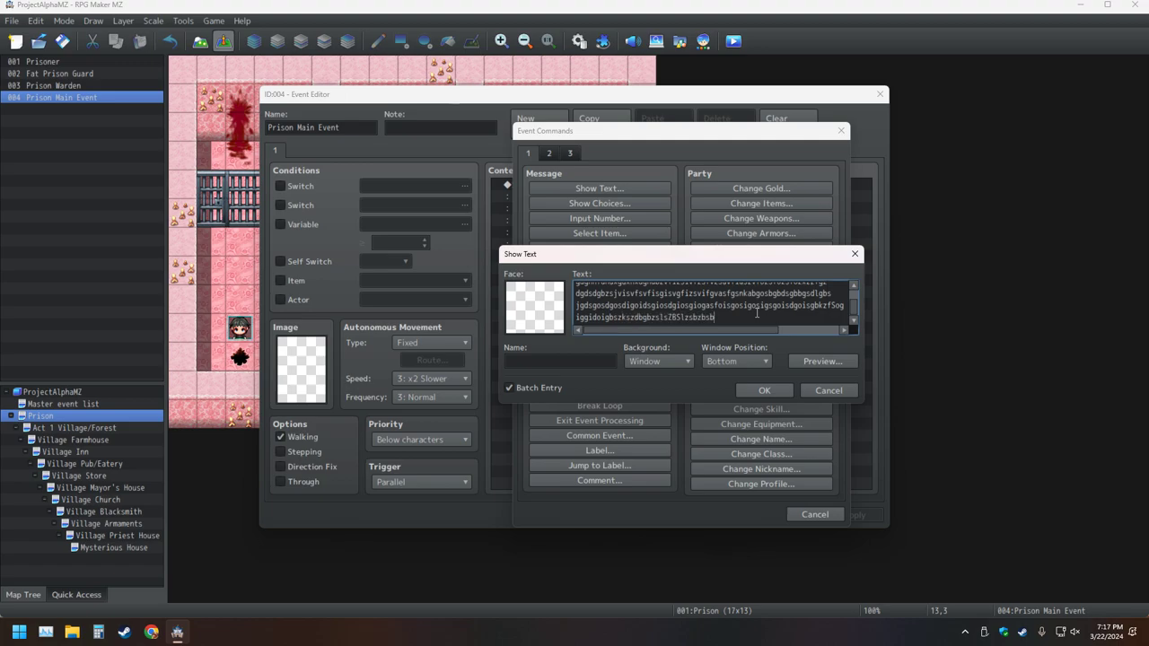
type("zbvzvoizsvzbfiofzsvzdkvbzvxd")
key("Return")
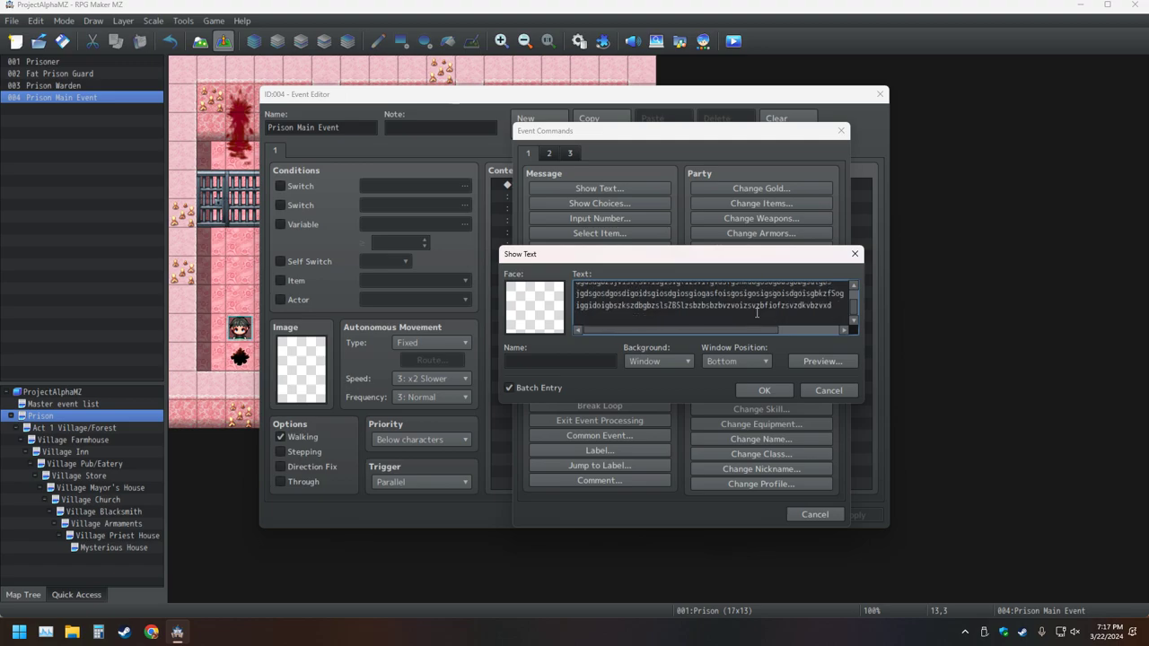
left_click(765, 395)
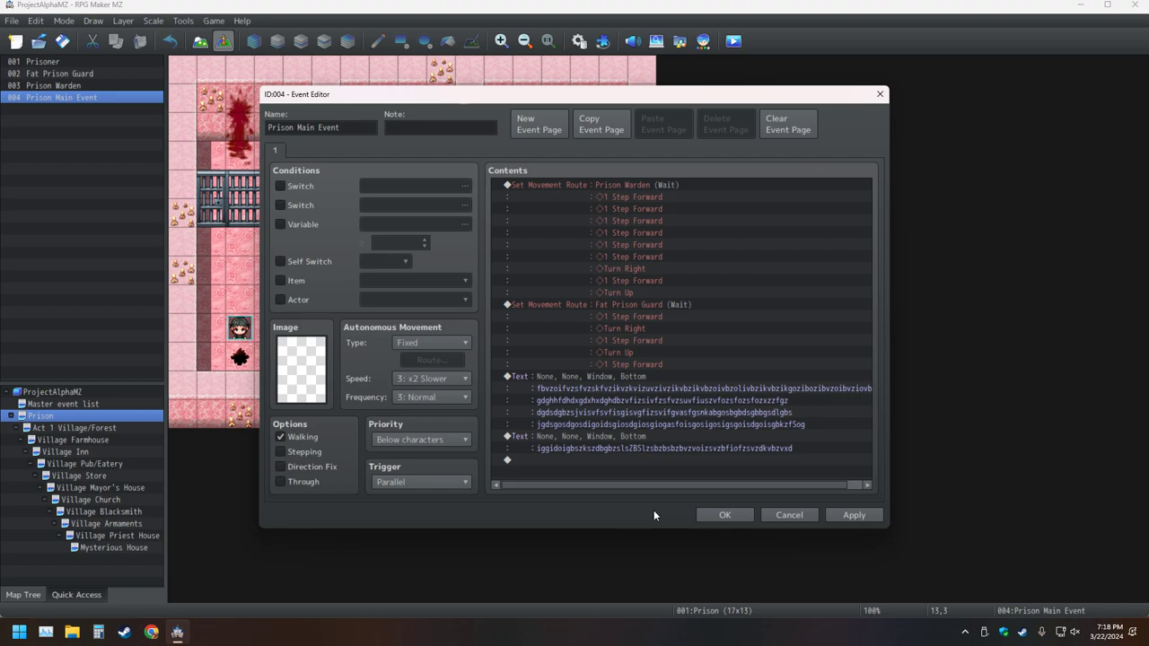
- Save the Prison Main Event, start a new game in a playtest, advance through both filler messages, and close the playtest
left_click(725, 514)
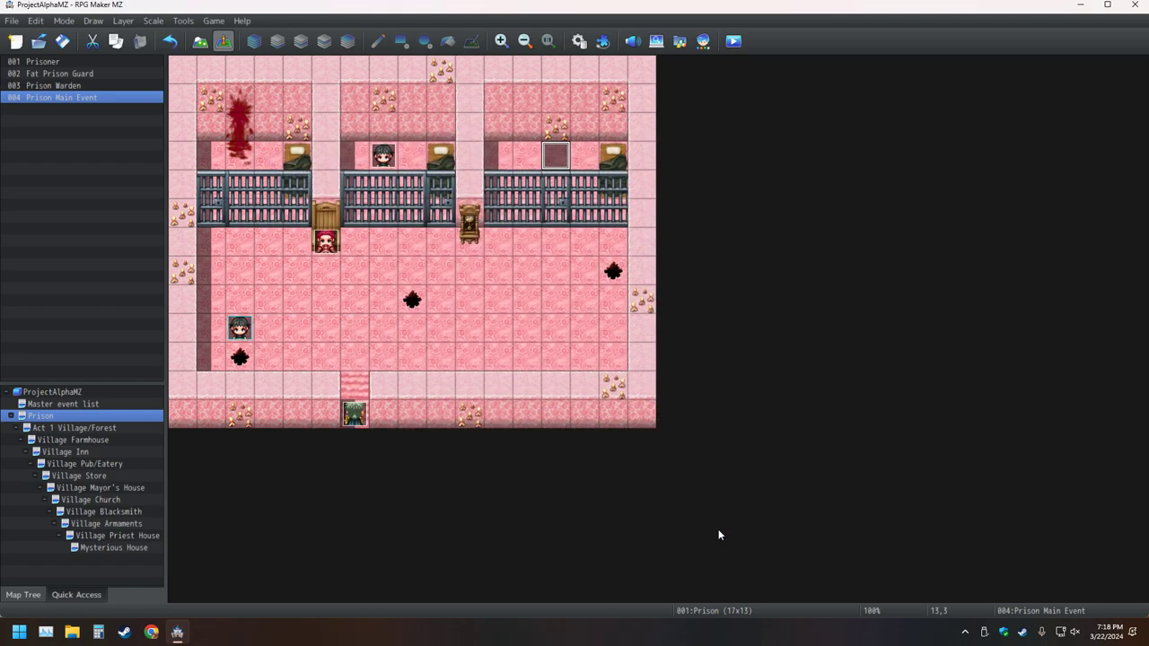
left_click(742, 43)
left_click(550, 333)
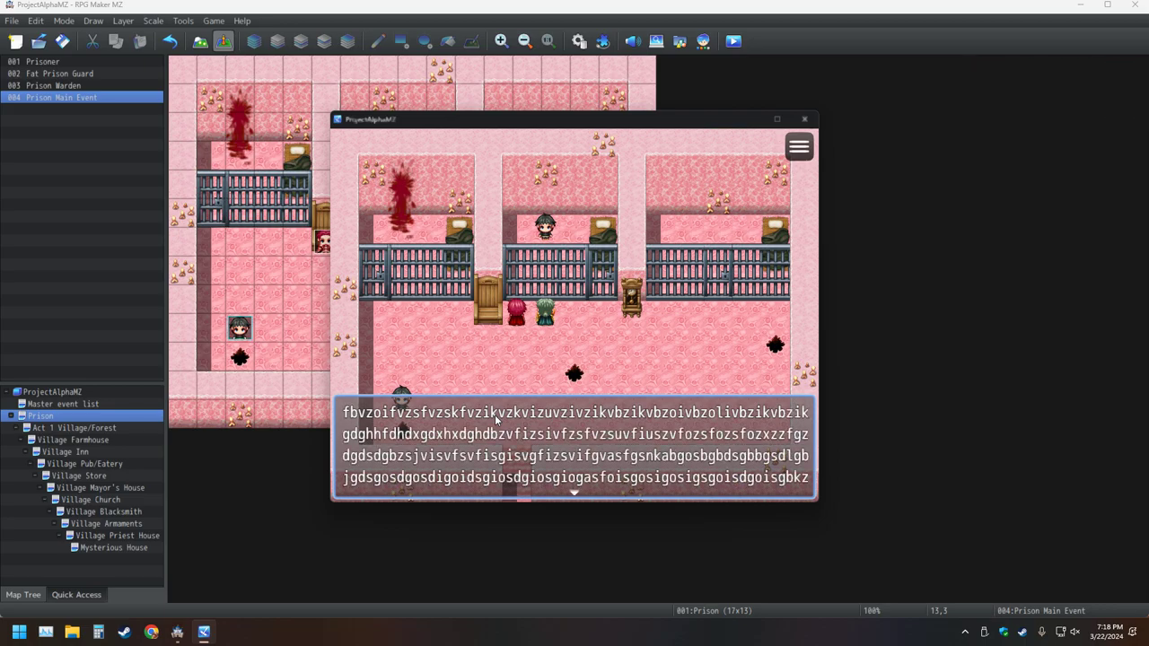
left_click(494, 418)
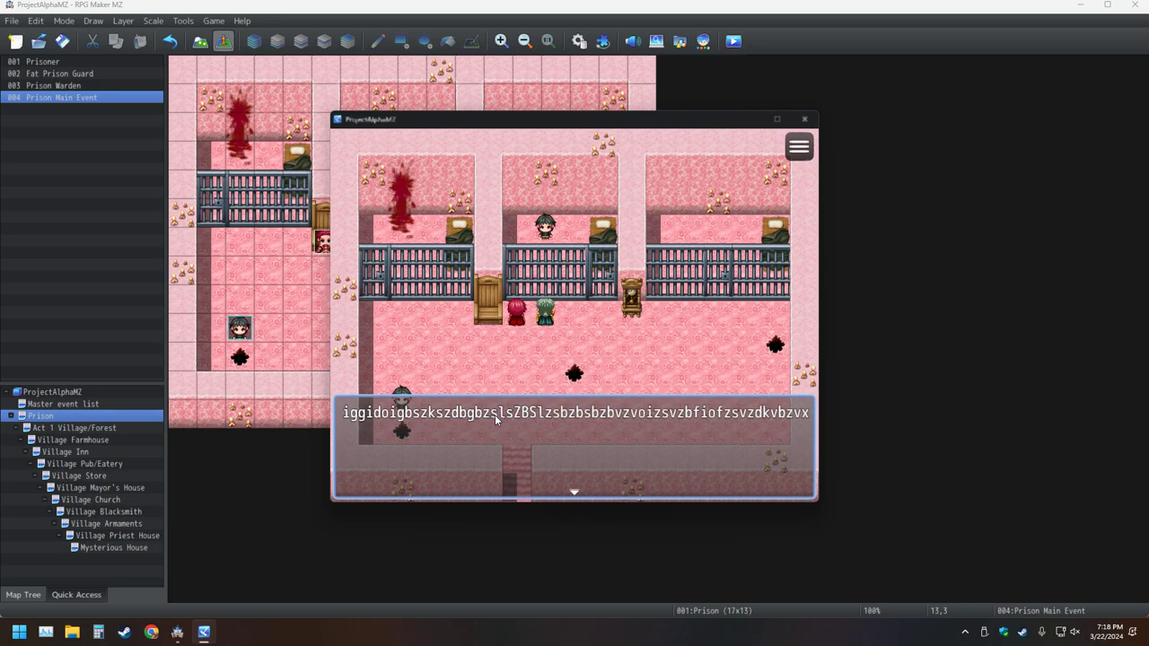
left_click(494, 415)
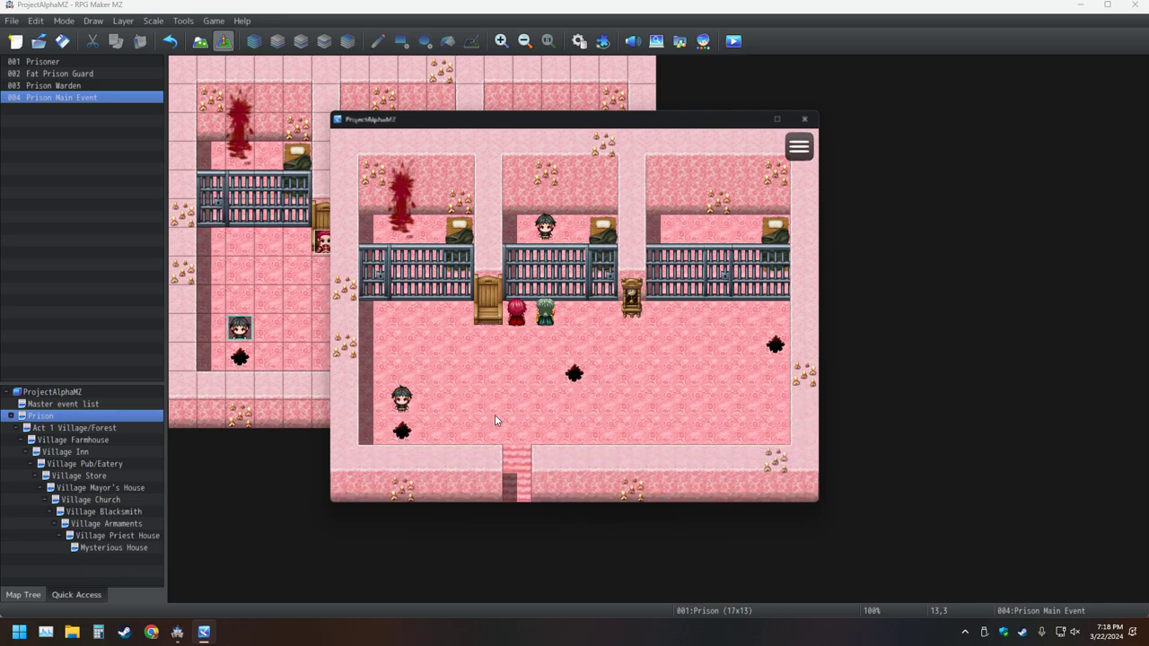
left_click(804, 119)
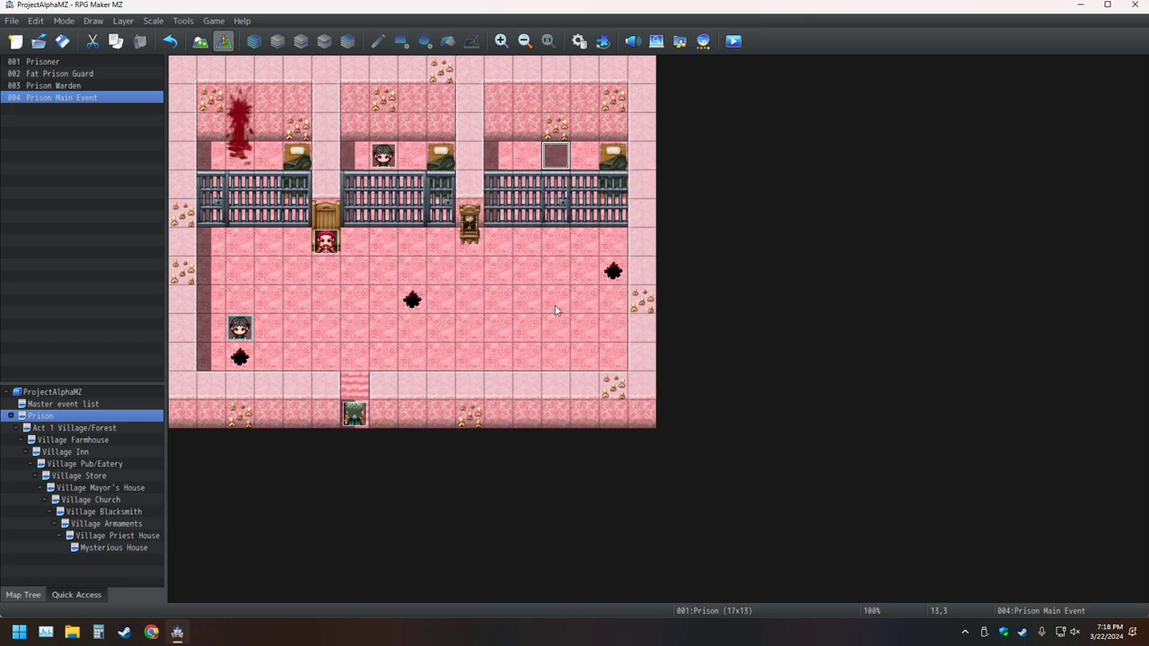
- Reopen the Prison Main Event's first text command, assign the first Main Char face to it, and preview the message
double_click(552, 158)
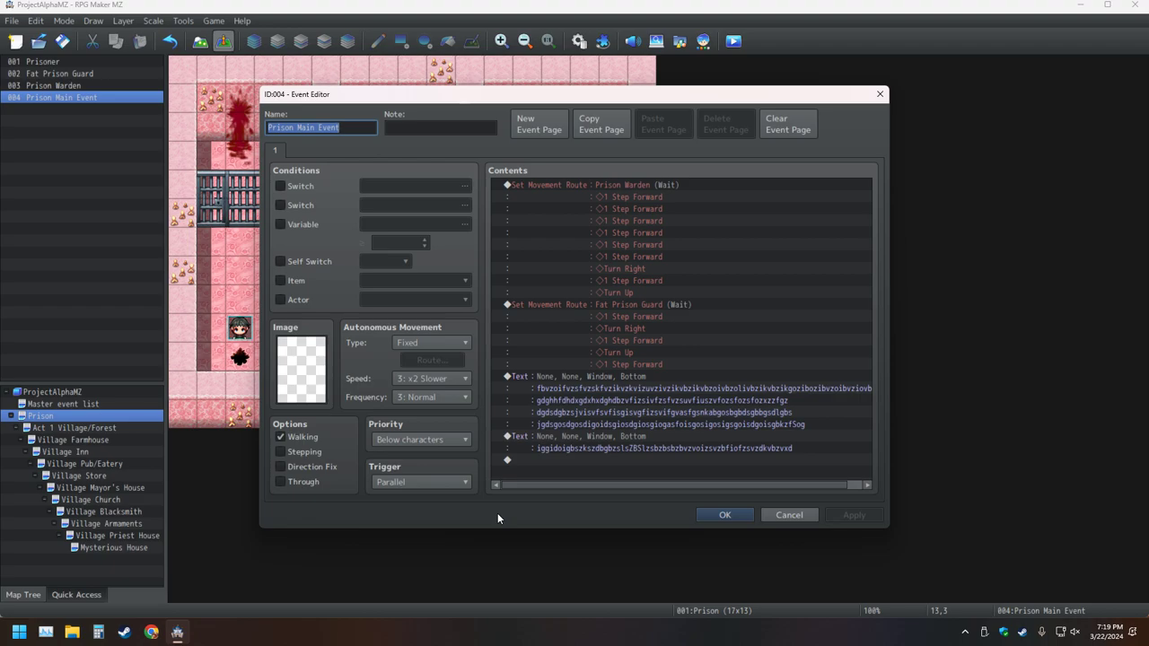
left_click(561, 377)
right_click(561, 377)
left_click(586, 408)
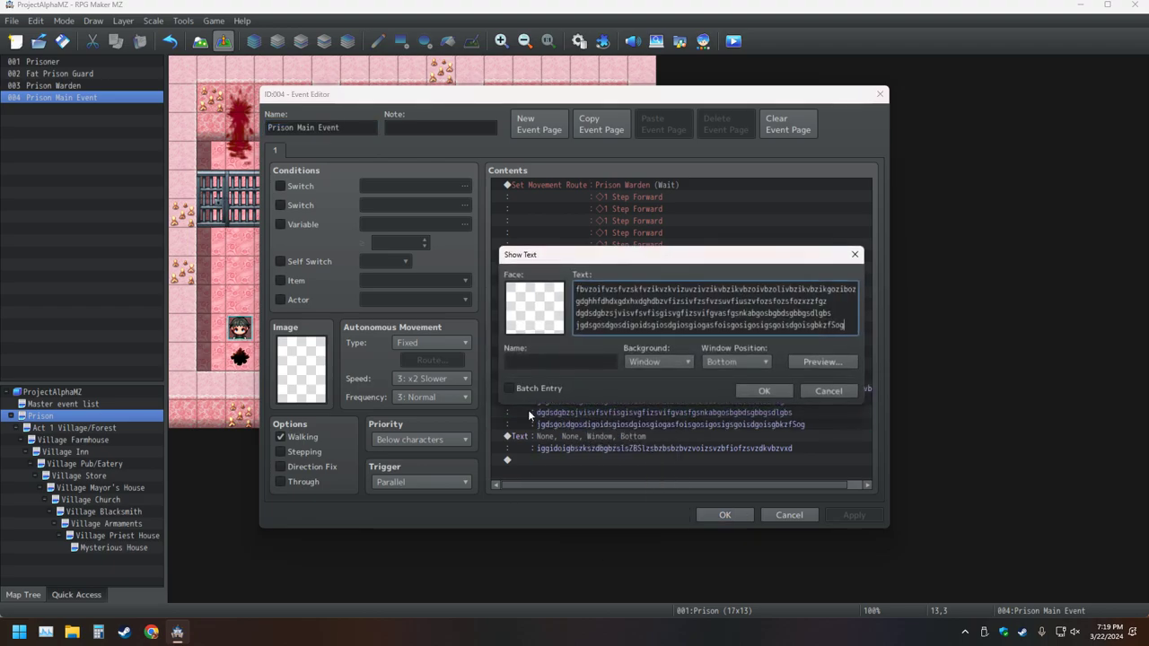
double_click(535, 314)
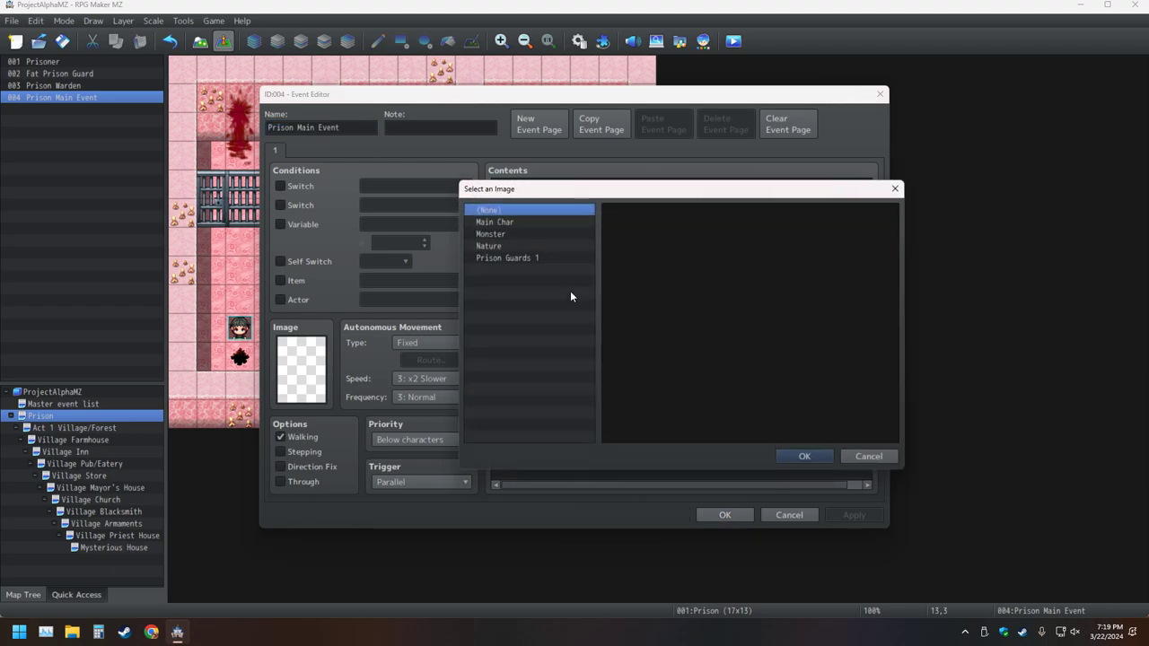
left_click(512, 224)
double_click(626, 239)
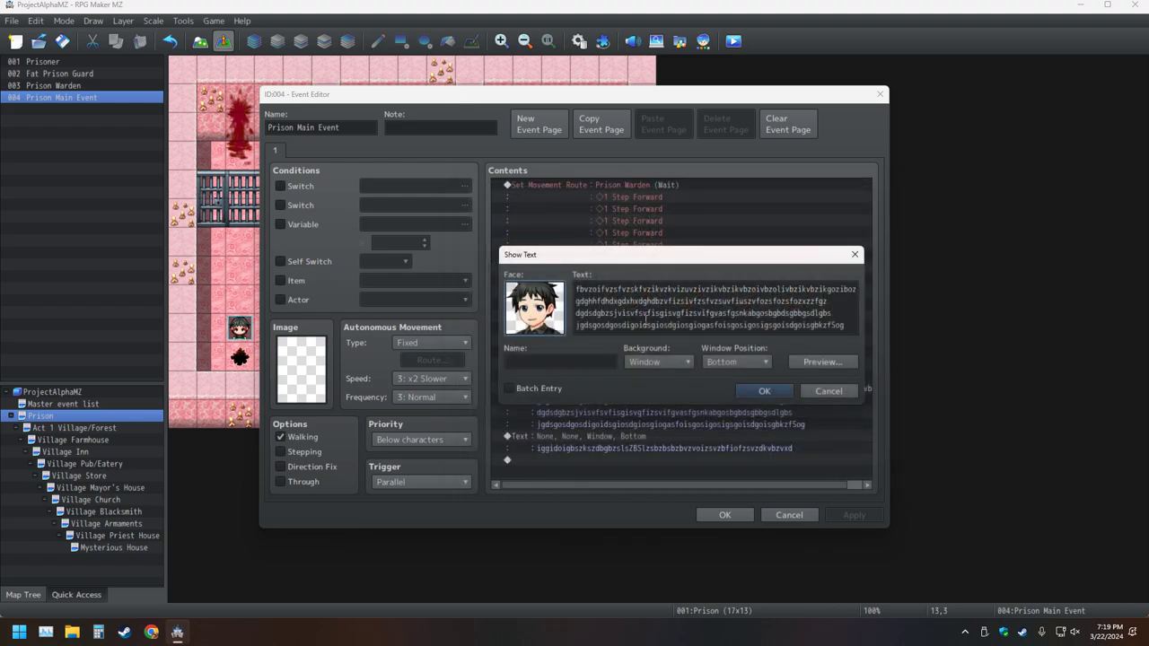
left_click(819, 361)
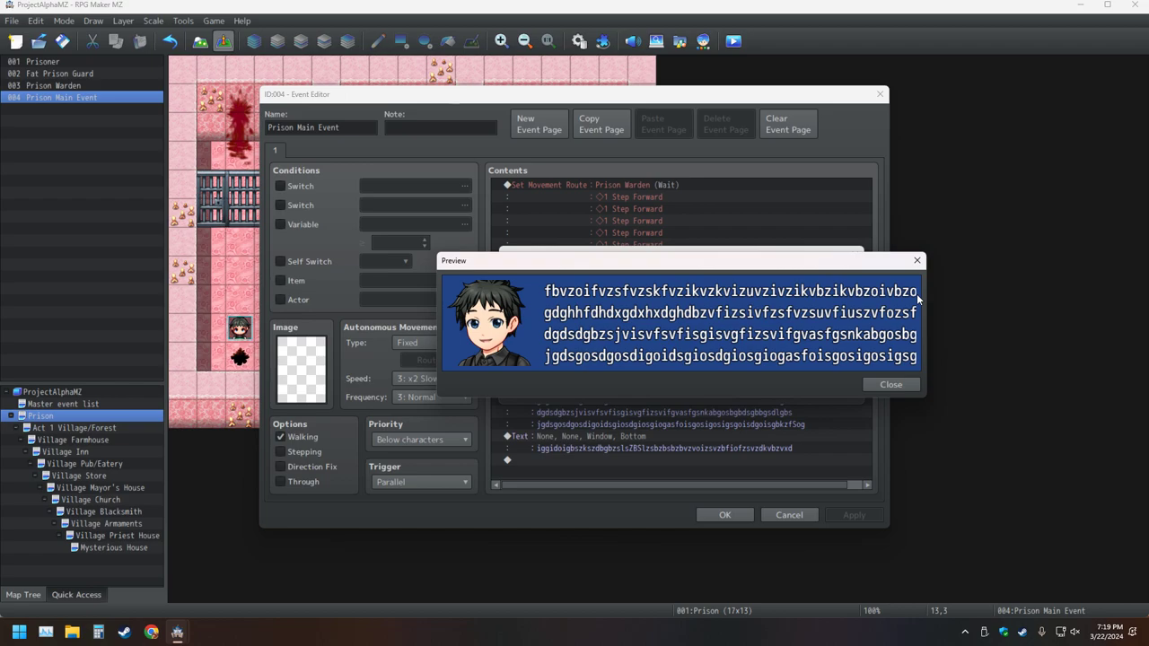
left_click(911, 385)
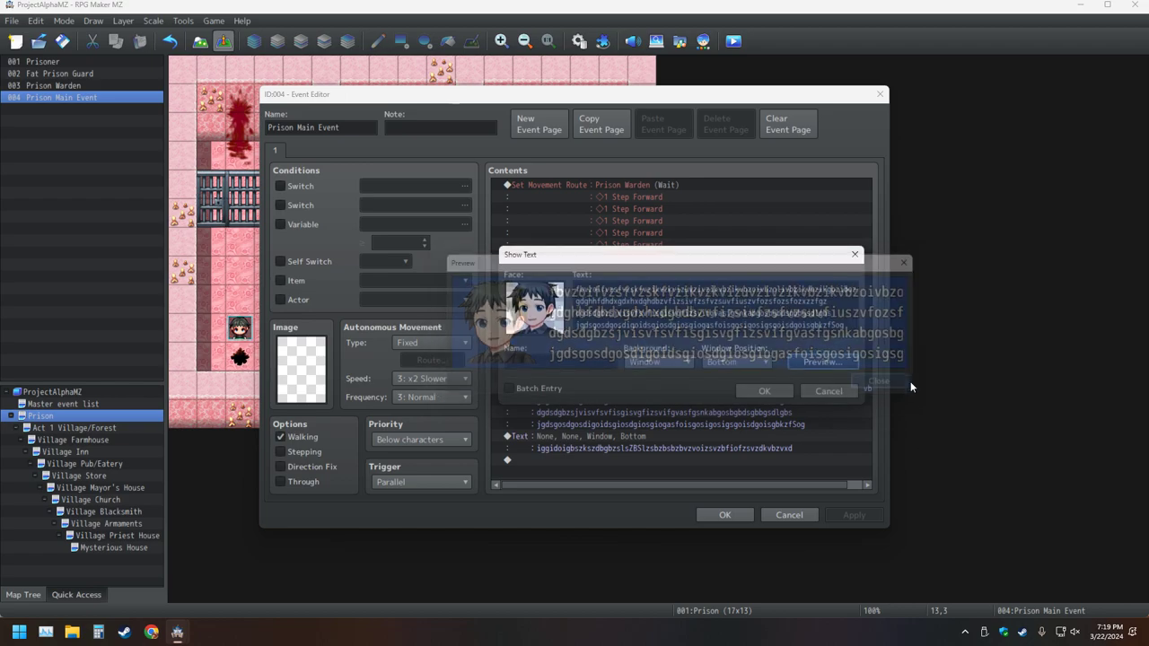
- Reset the message's face image to (None) and preview the text without a portrait
double_click(535, 308)
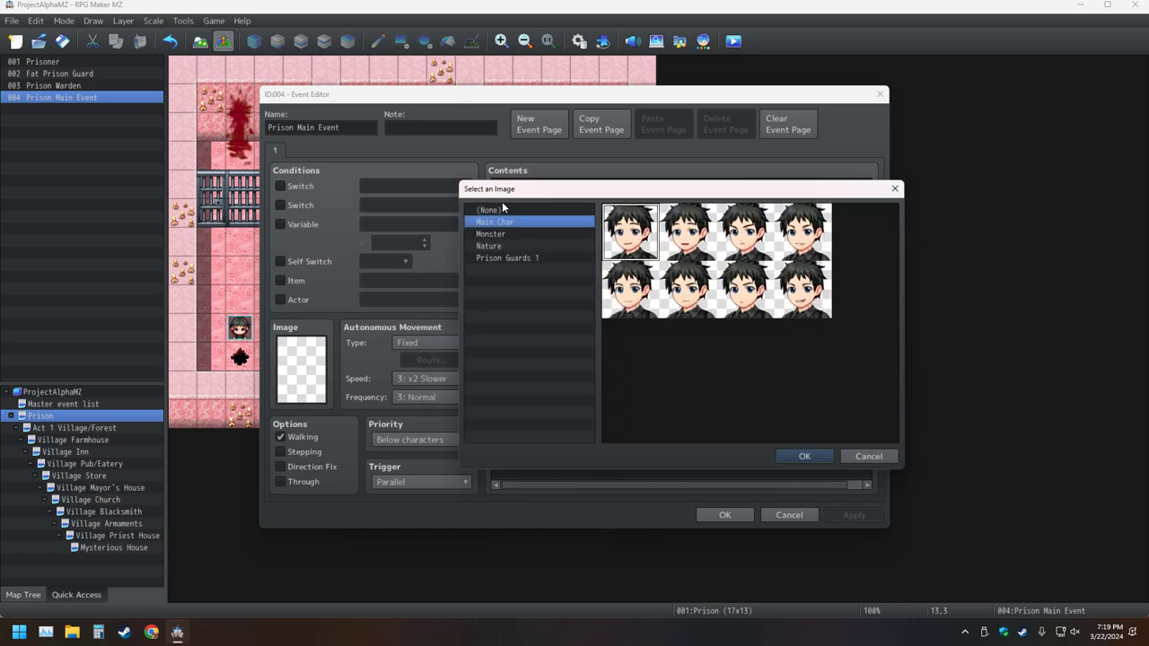
left_click(503, 210)
left_click(805, 457)
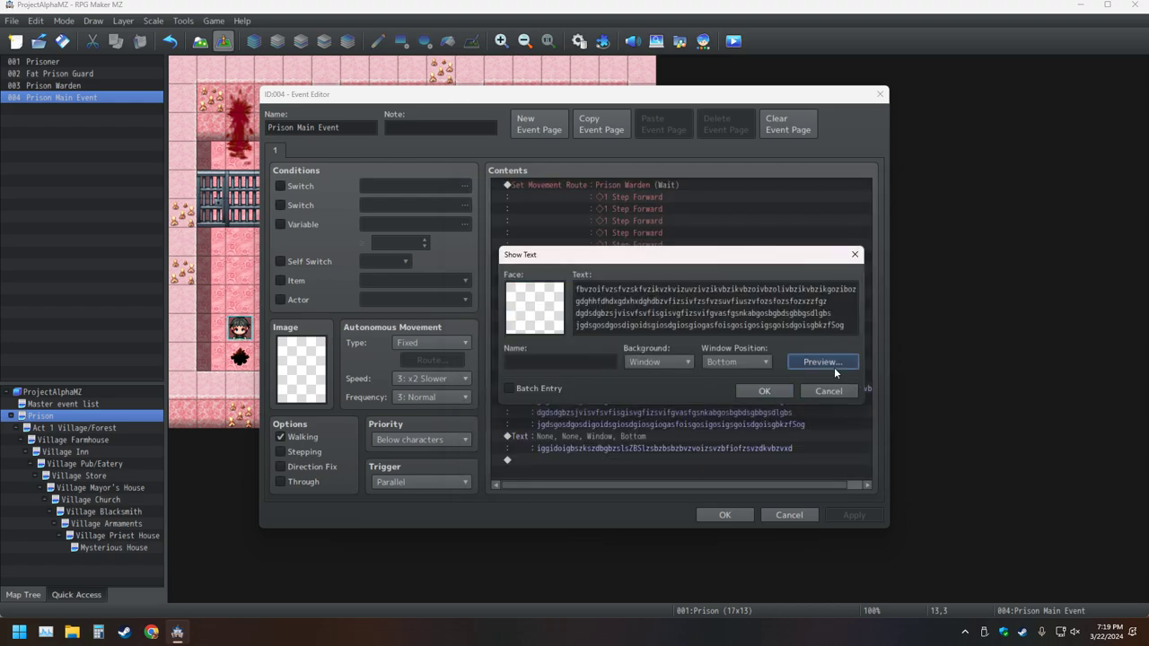
left_click(834, 367)
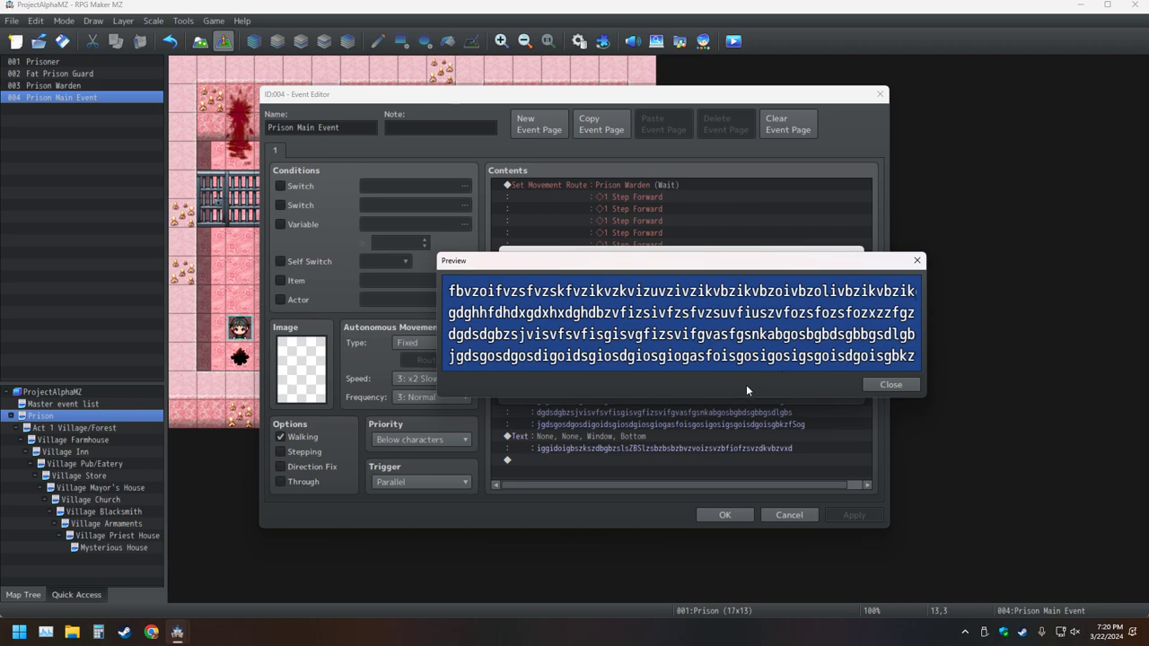
left_click(890, 385)
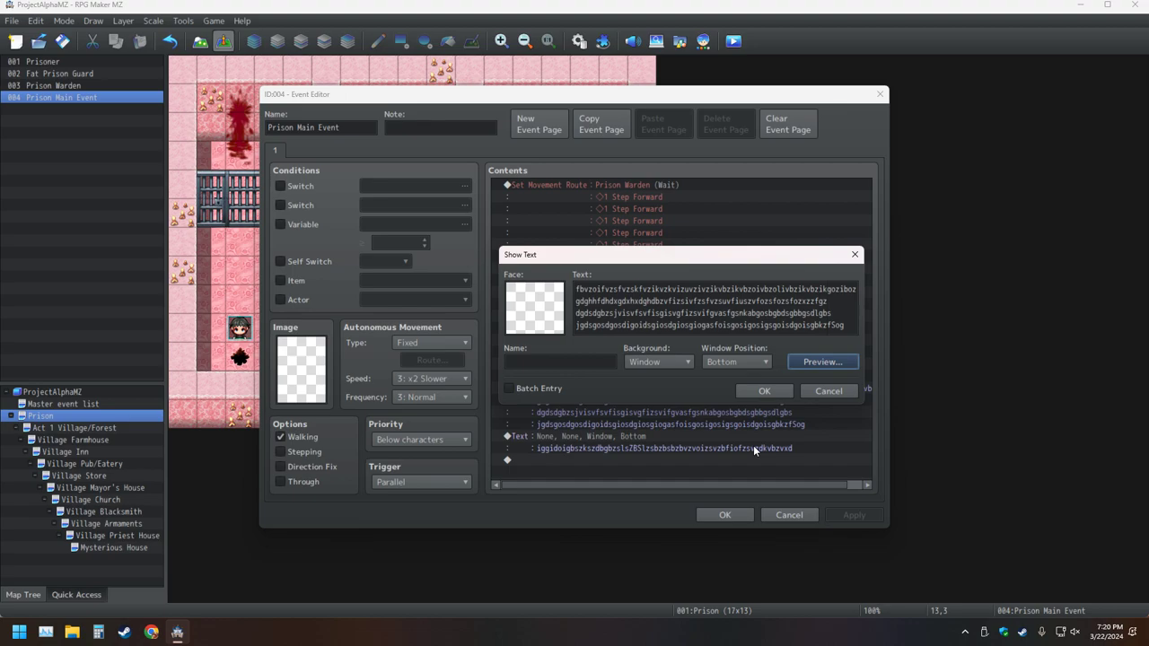
- Cancel editing the message and delete both filler text commands from the Prison Main Event
mouse_move(830, 313)
left_click(828, 391)
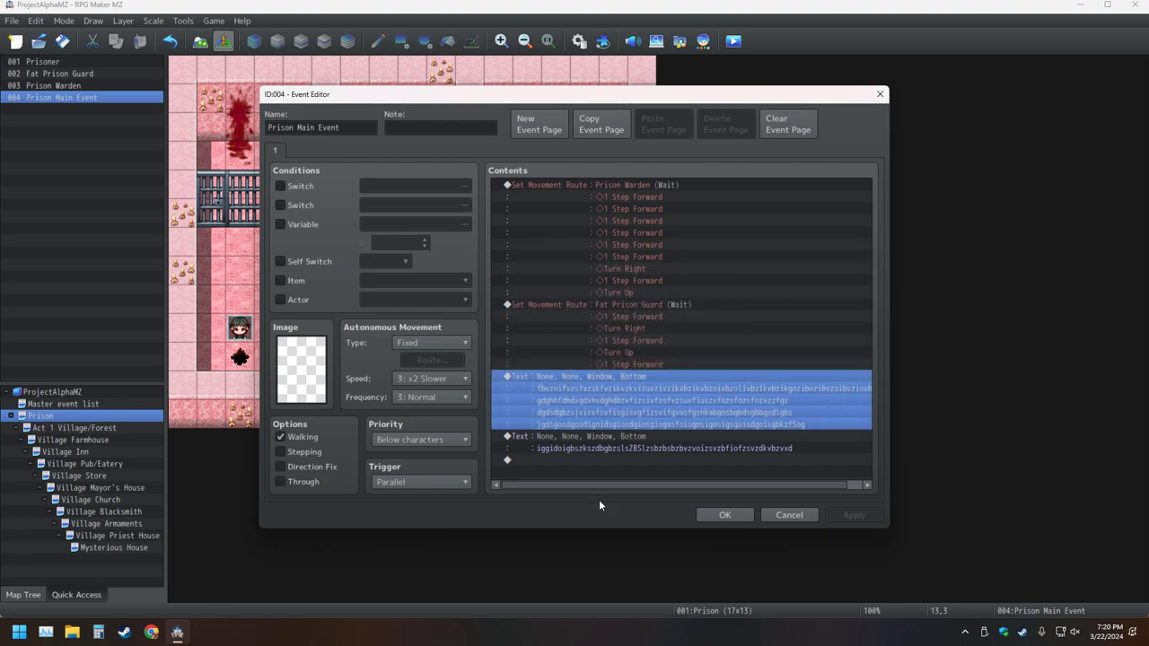
key("Delete")
key("Delete")
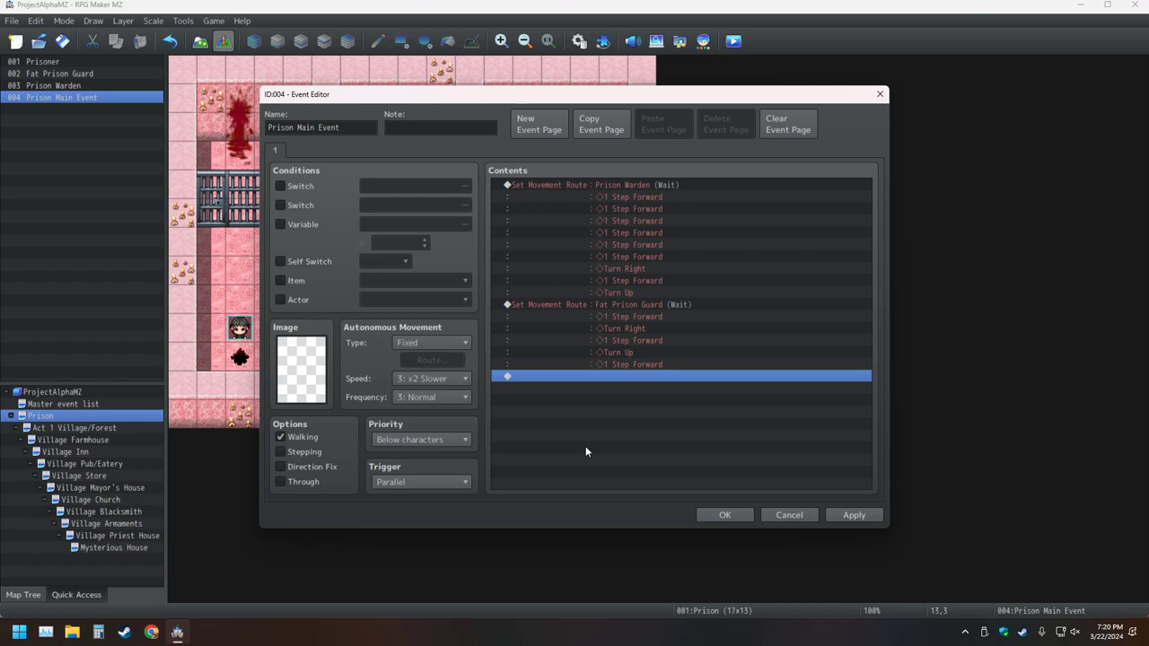
- Start a new Show Text command at the end of the Prison Main Event and check its background, window position and preview
key("Return")
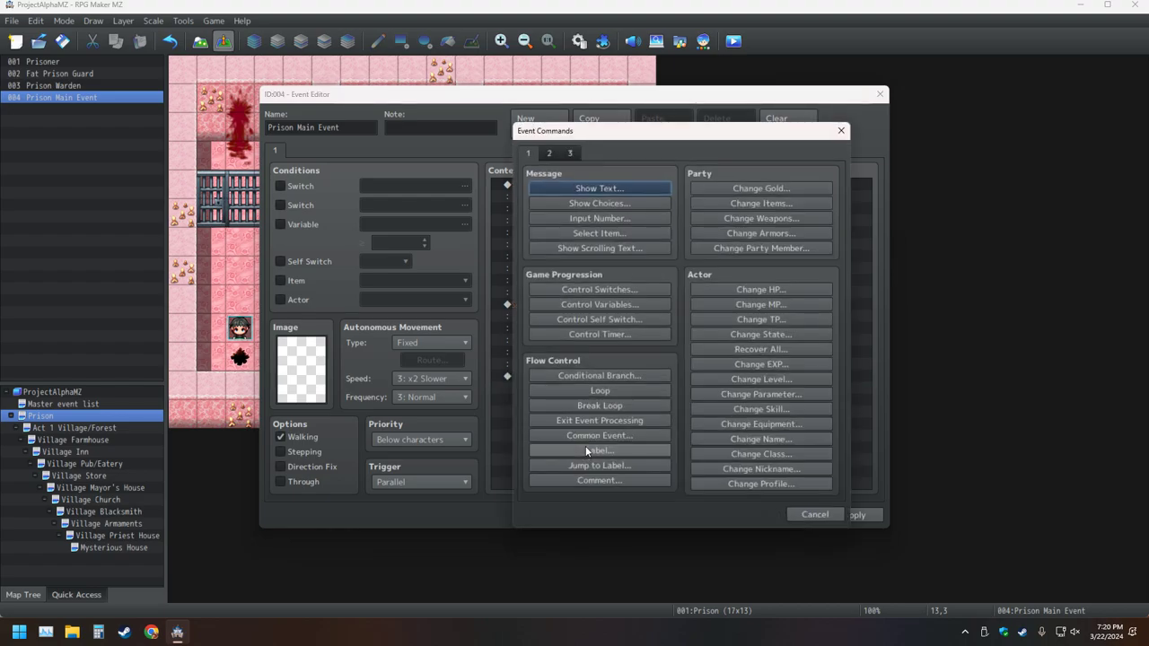
key("Return")
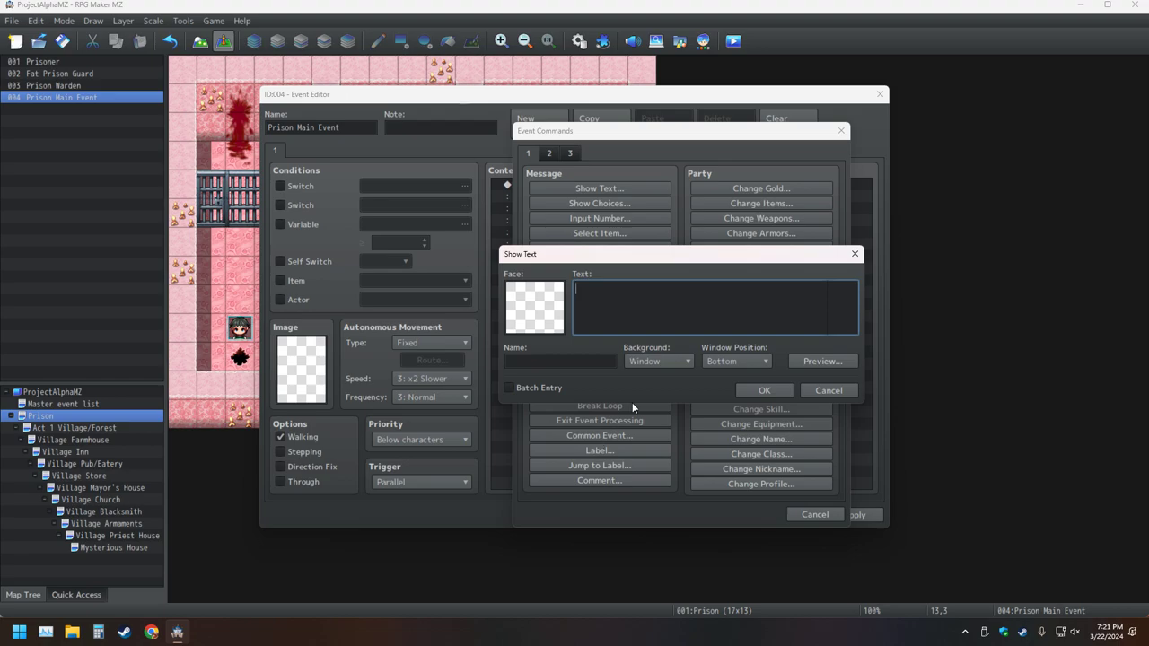
left_click(679, 366)
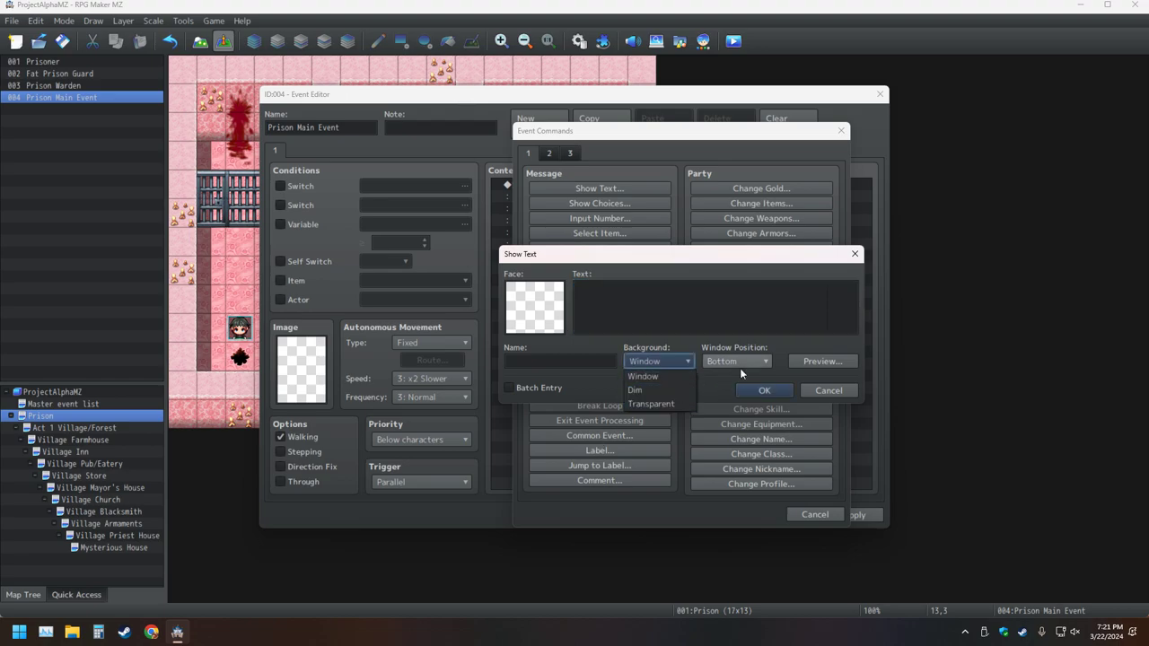
left_click(743, 361)
left_click(667, 388)
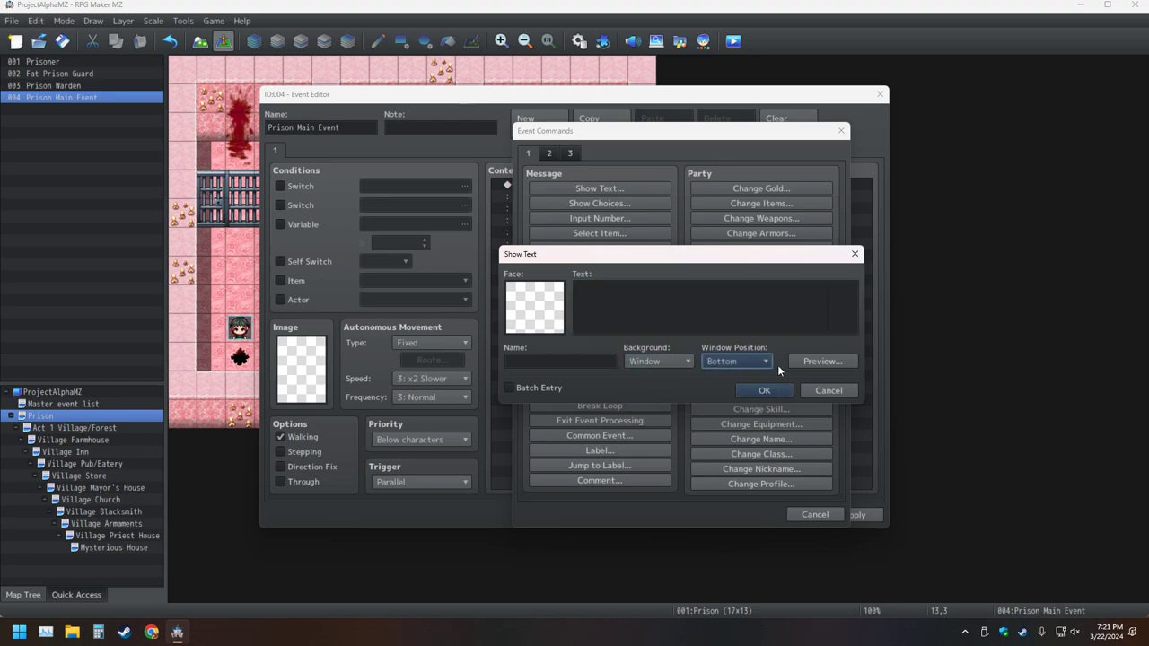
left_click(802, 361)
left_click(889, 384)
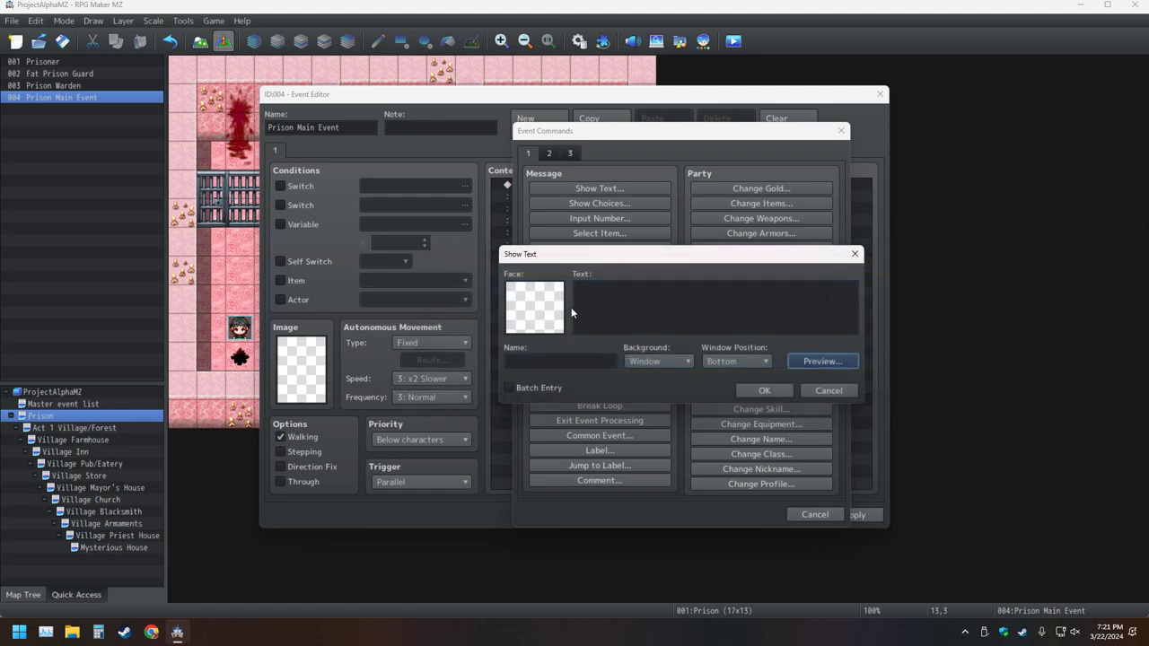
- Give the message the green-haired Prison Guards 1 face and the speaker name Prison Warden, and preview it
double_click(531, 317)
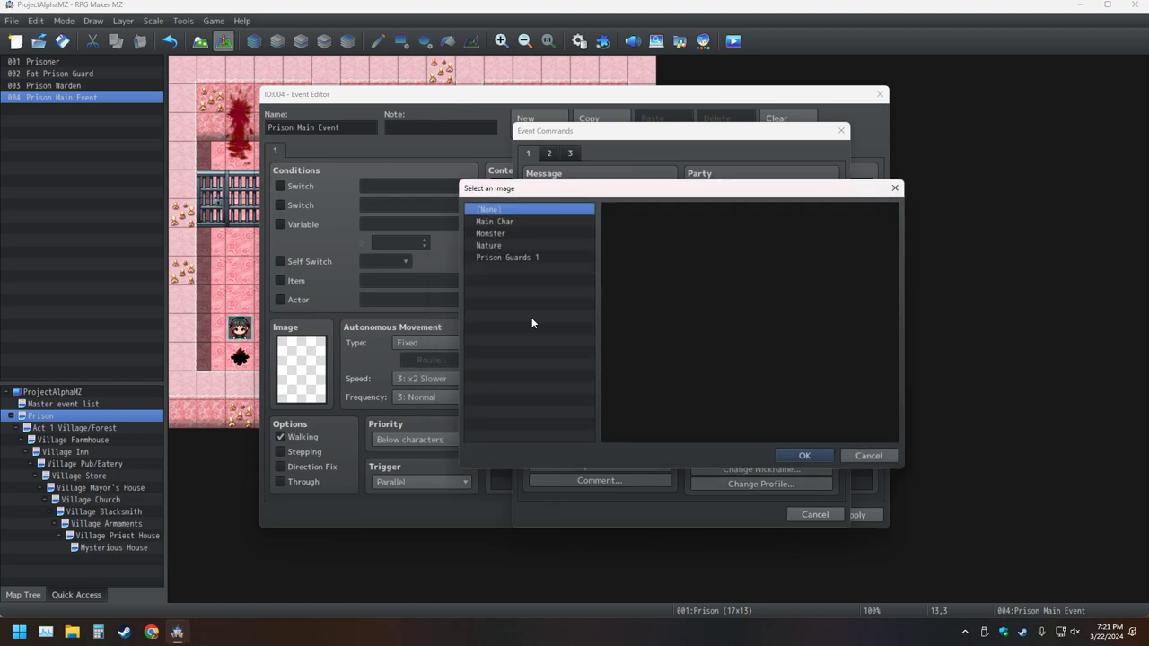
left_click(507, 258)
double_click(691, 240)
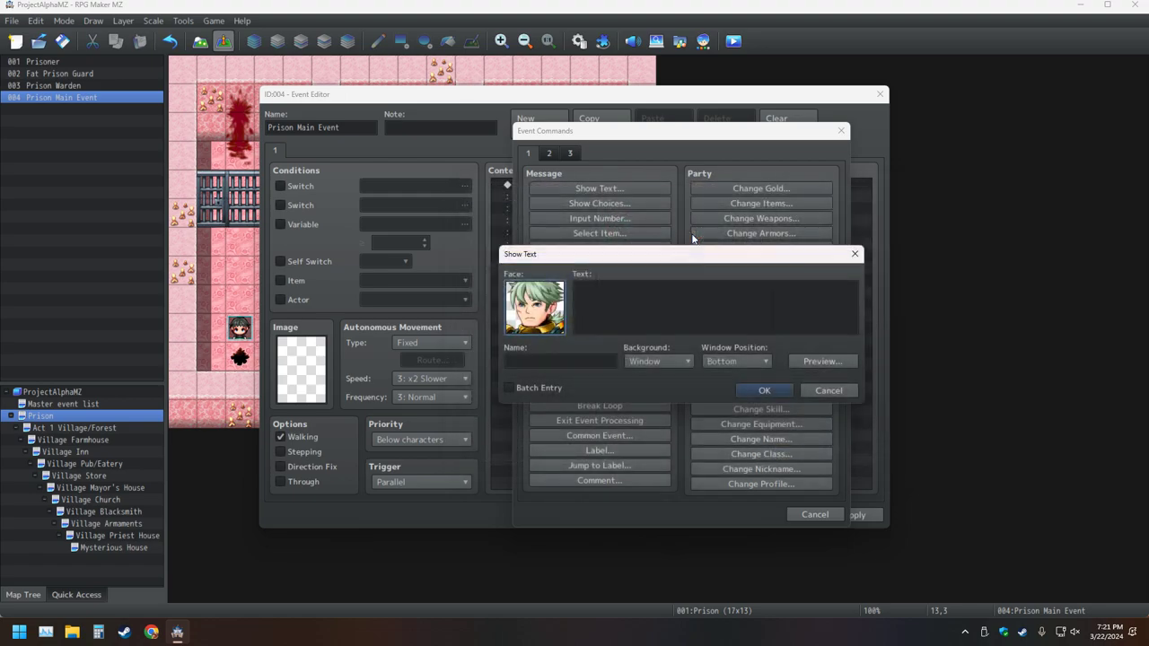
left_click(597, 363)
type("Prison Ward")
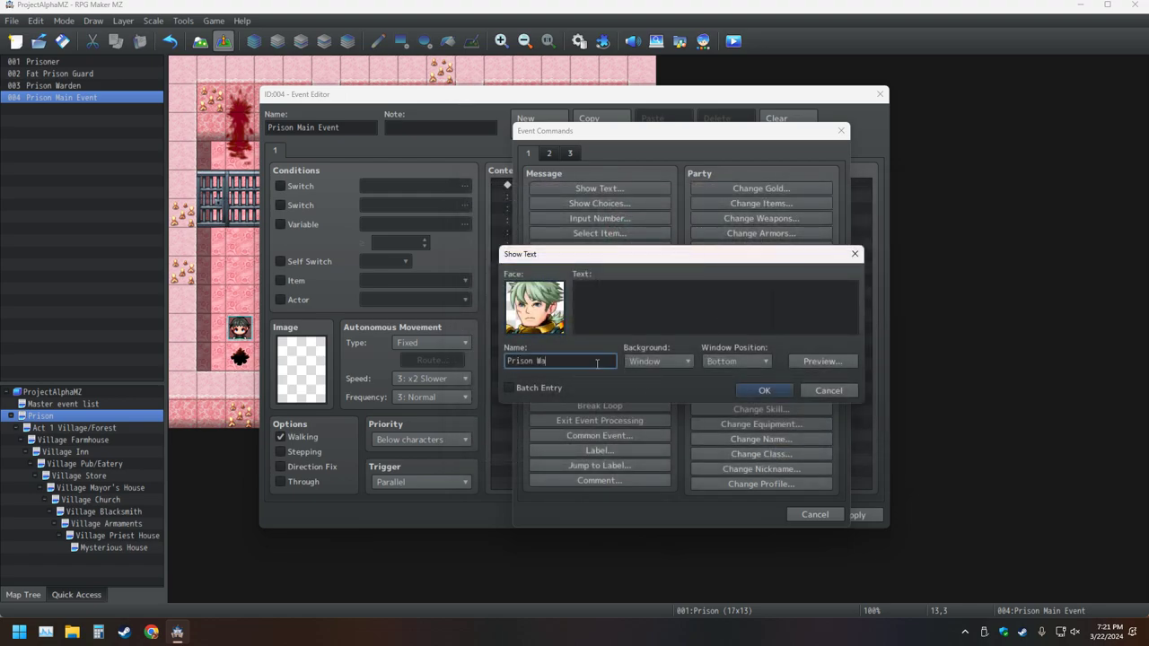
left_click(841, 361)
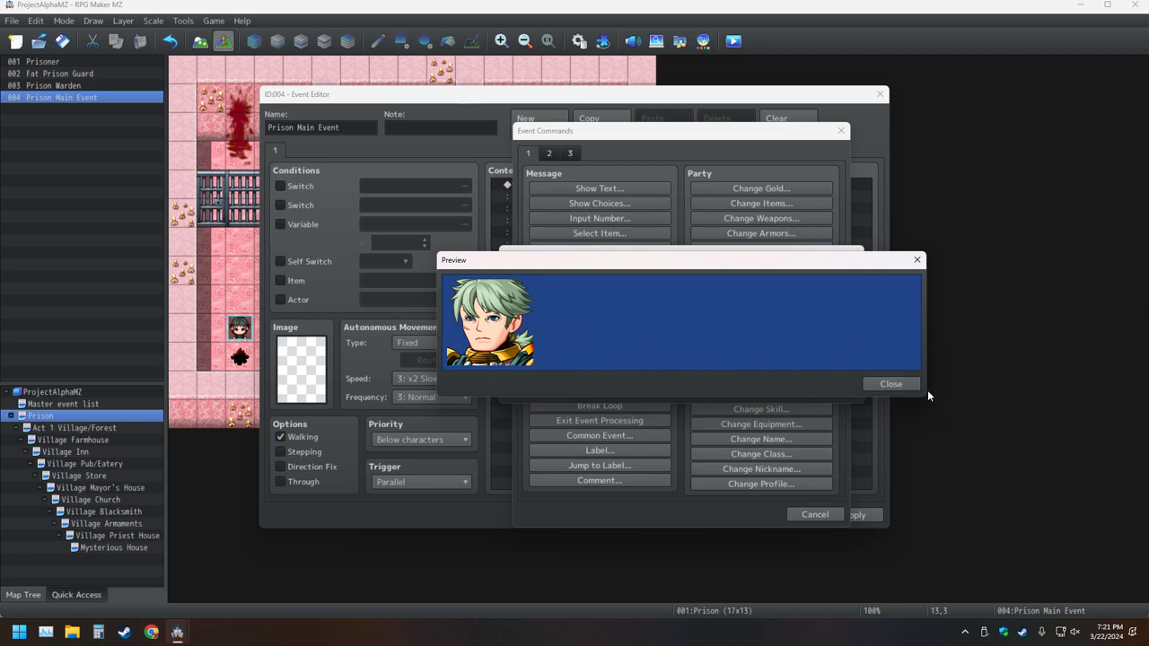
left_click(896, 387)
- Enter "How is our guest doing?" as the message text and set its face image to (None)
left_click(617, 305)
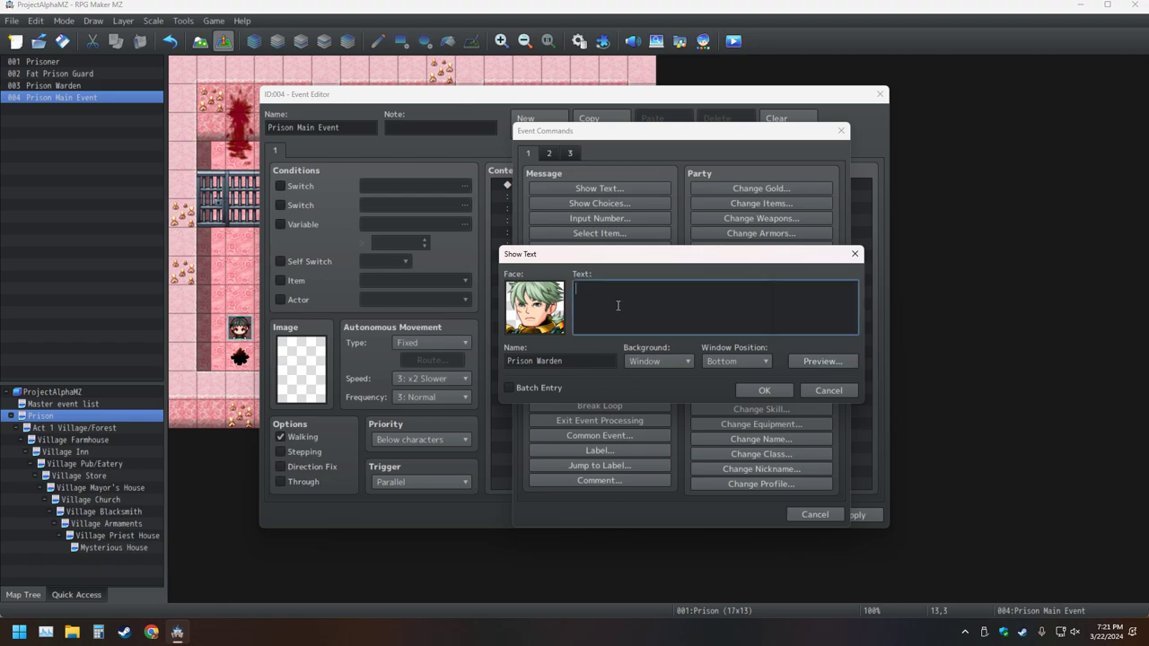
type("How is our guest doing?")
double_click(544, 307)
left_click(502, 208)
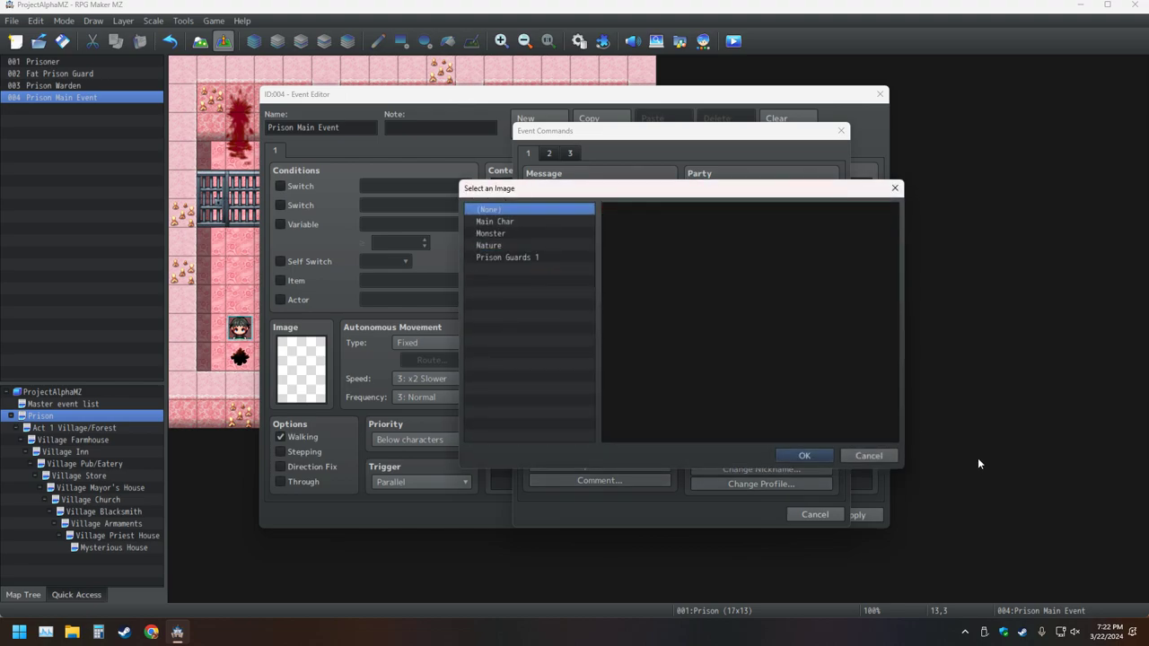
left_click(818, 460)
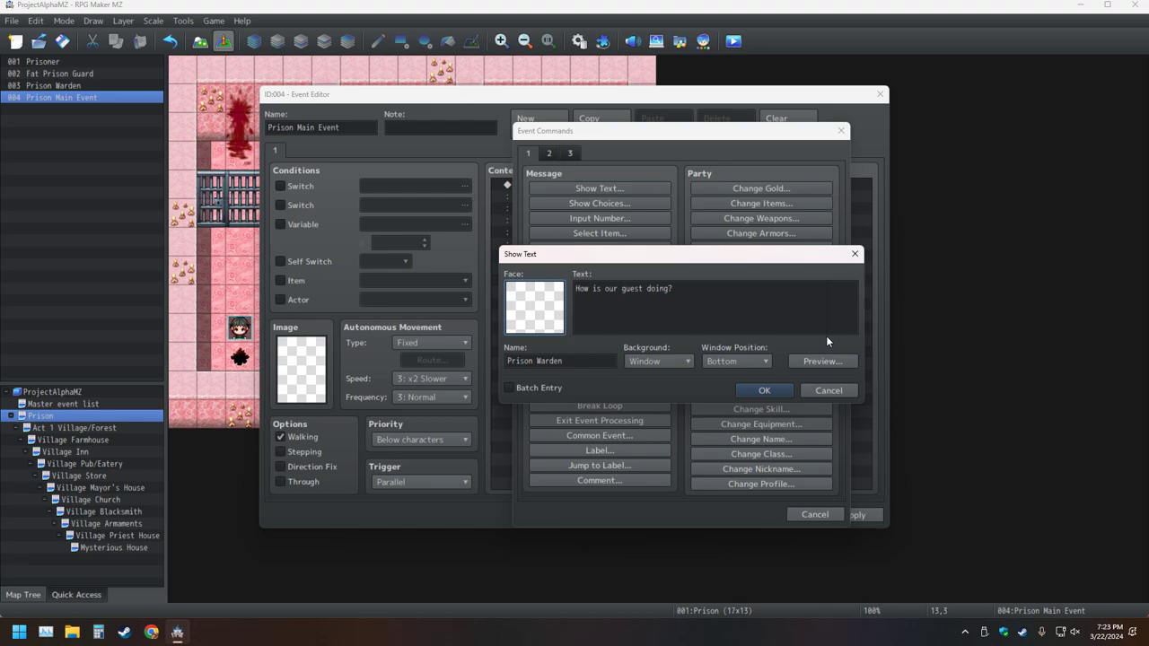
- Discard the Prison Warden message and close the Prison Main Event's editor
left_click(820, 391)
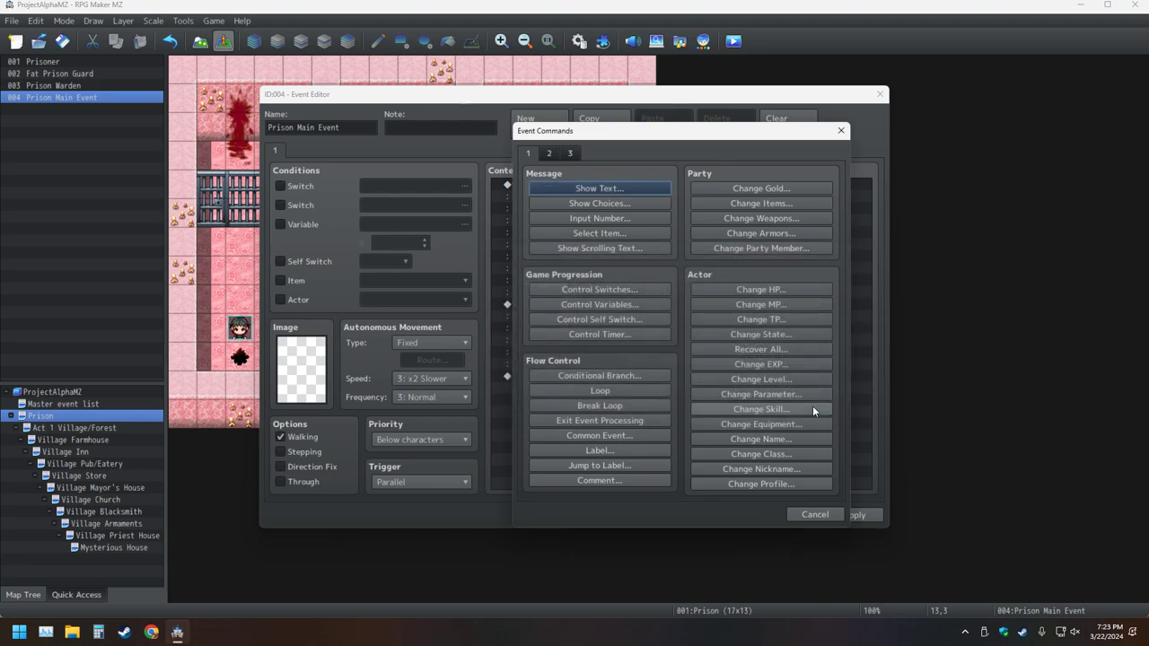
left_click(802, 514)
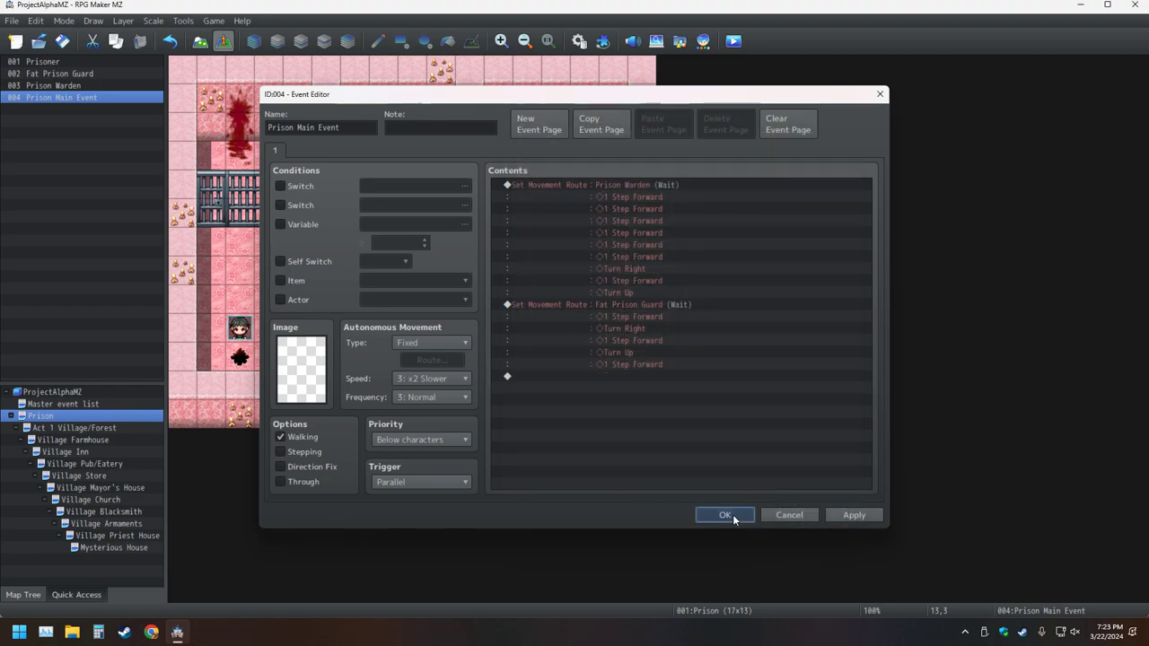
left_click(732, 514)
- Set the game's Font Size to 15 in the database's advanced system settings
left_click(579, 41)
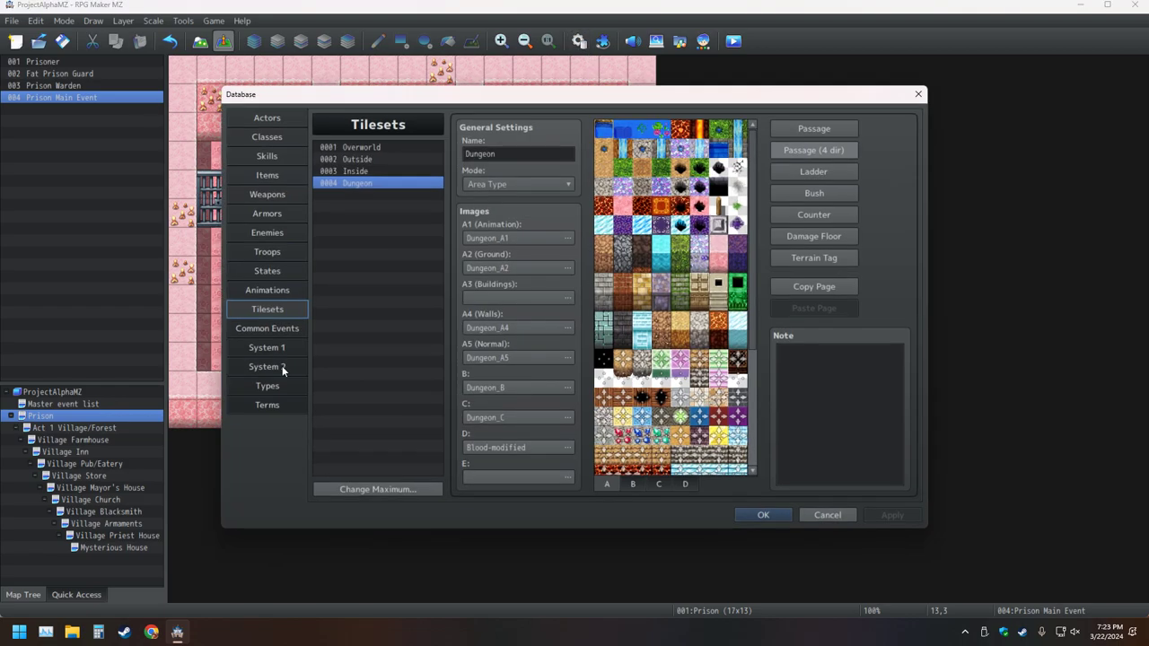
left_click(267, 350)
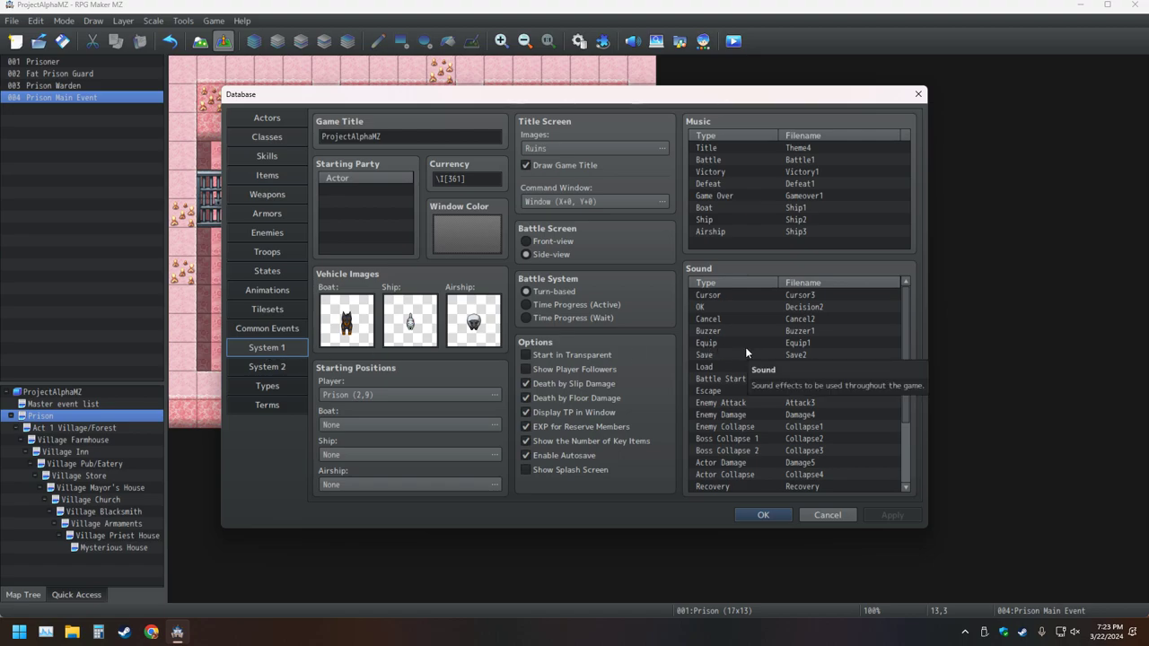
left_click(268, 369)
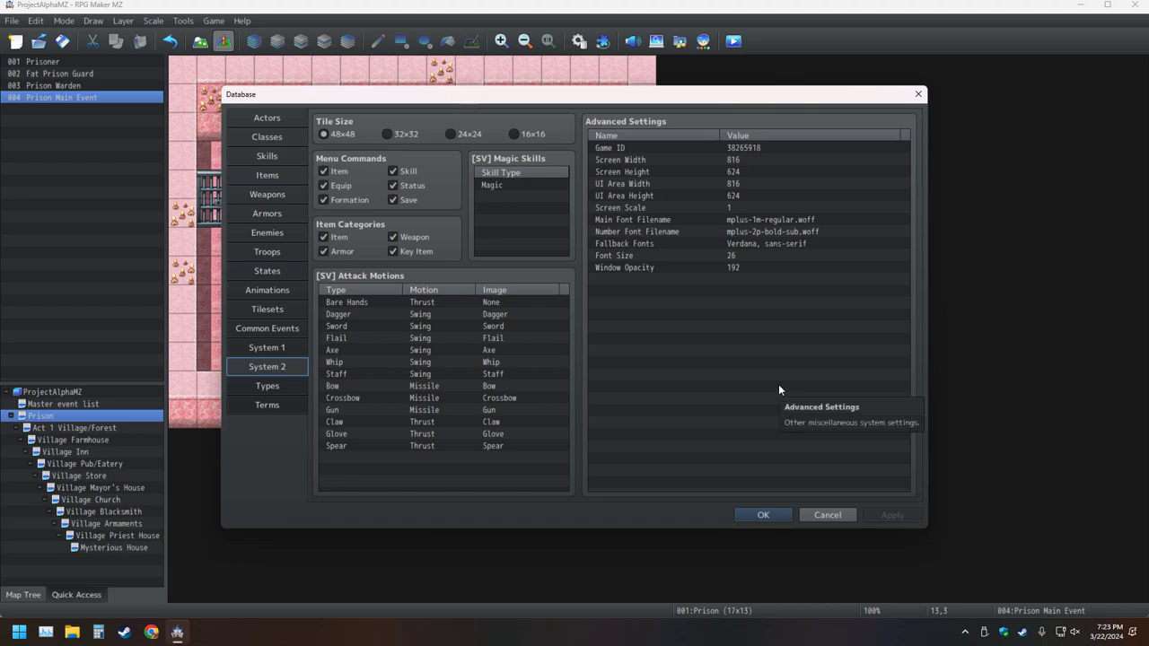
double_click(731, 259)
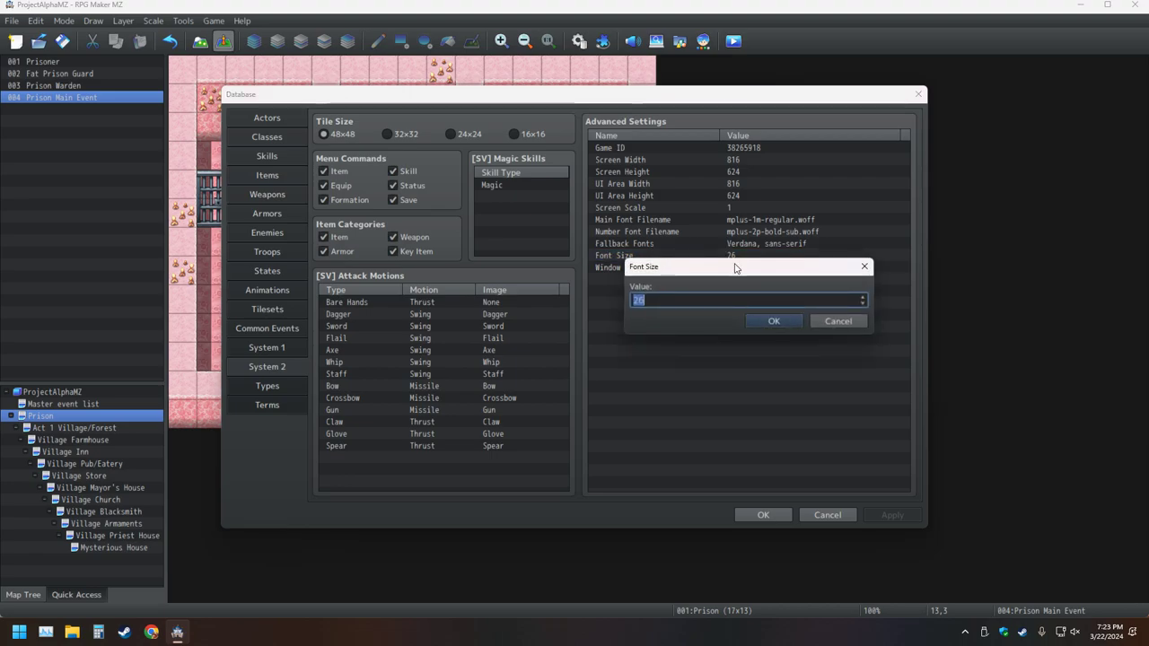
type("15")
key("Return")
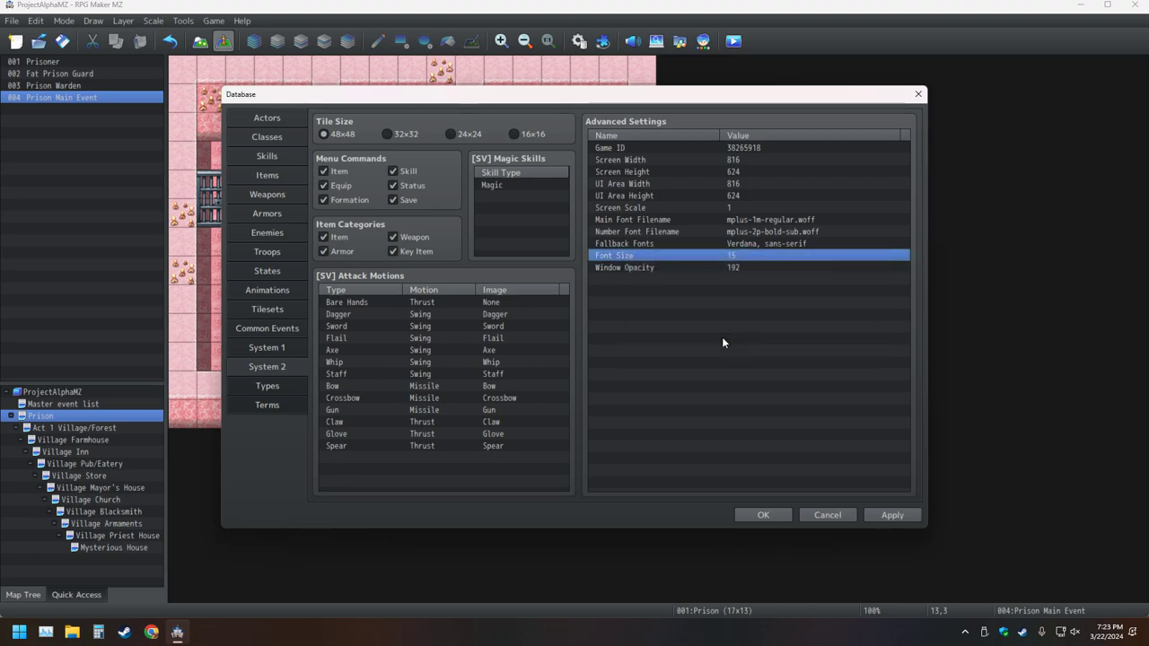
left_click(763, 515)
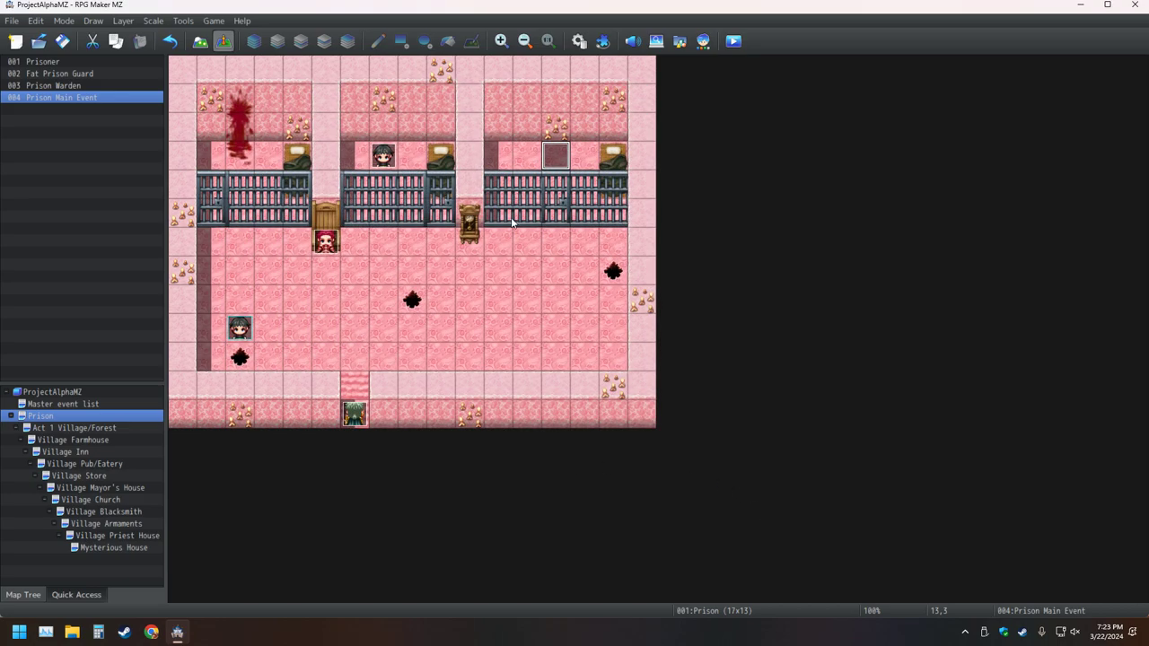
- Preview a trial message reading "How small is this" in the Prison Main Event and close the event without keeping it
double_click(556, 159)
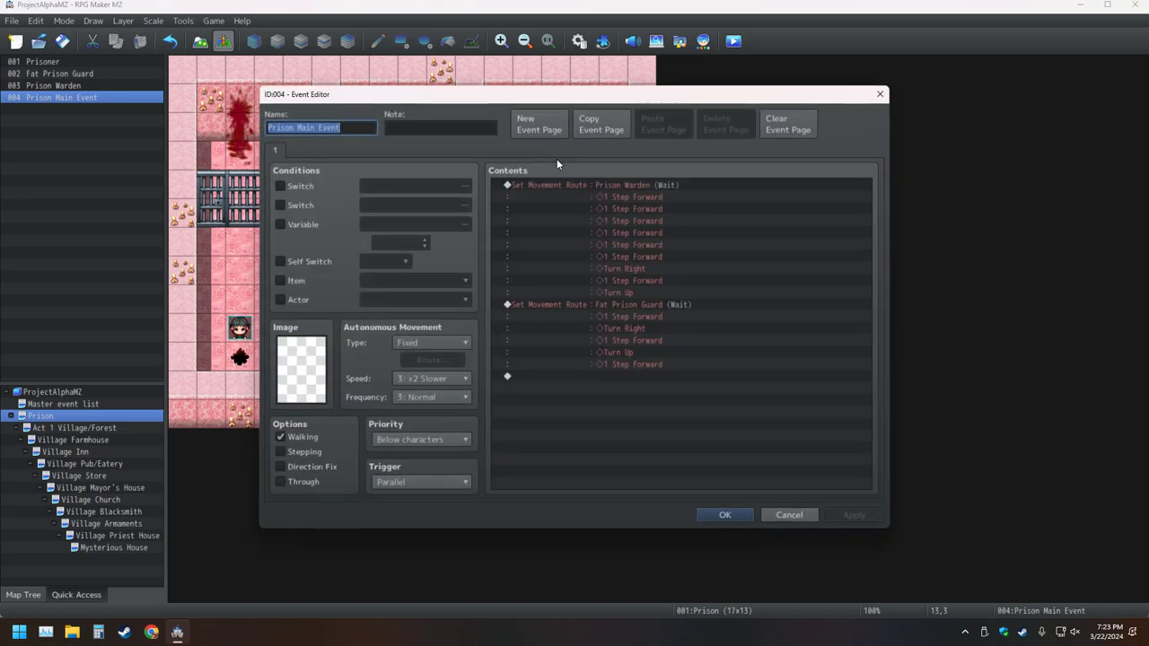
double_click(602, 377)
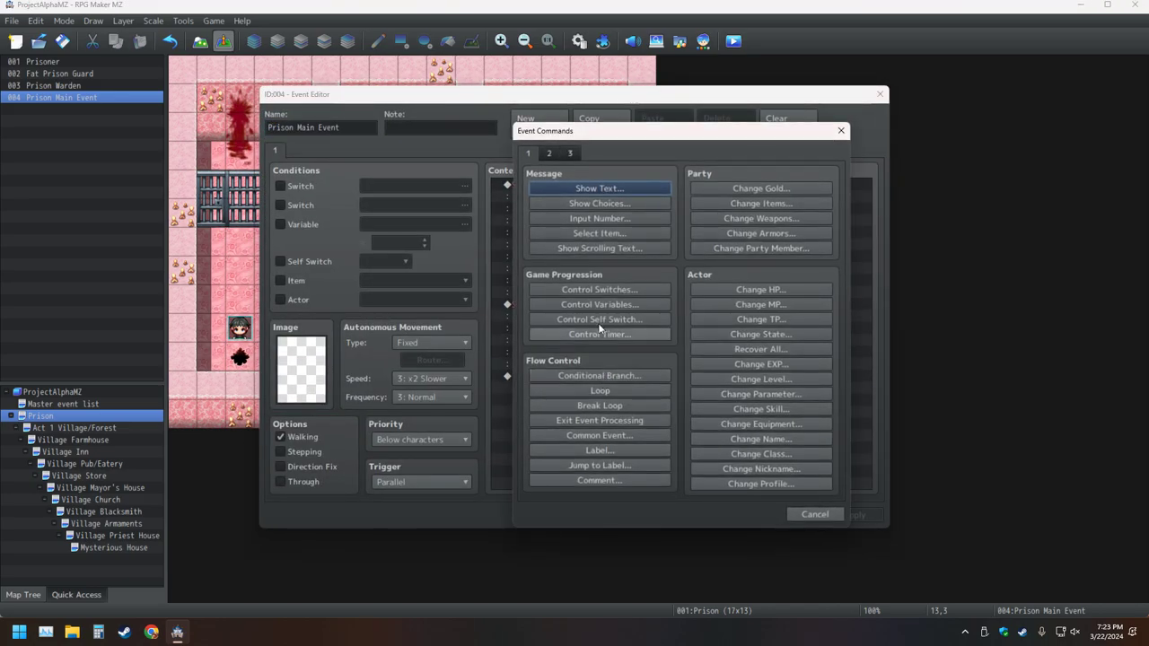
left_click(584, 190)
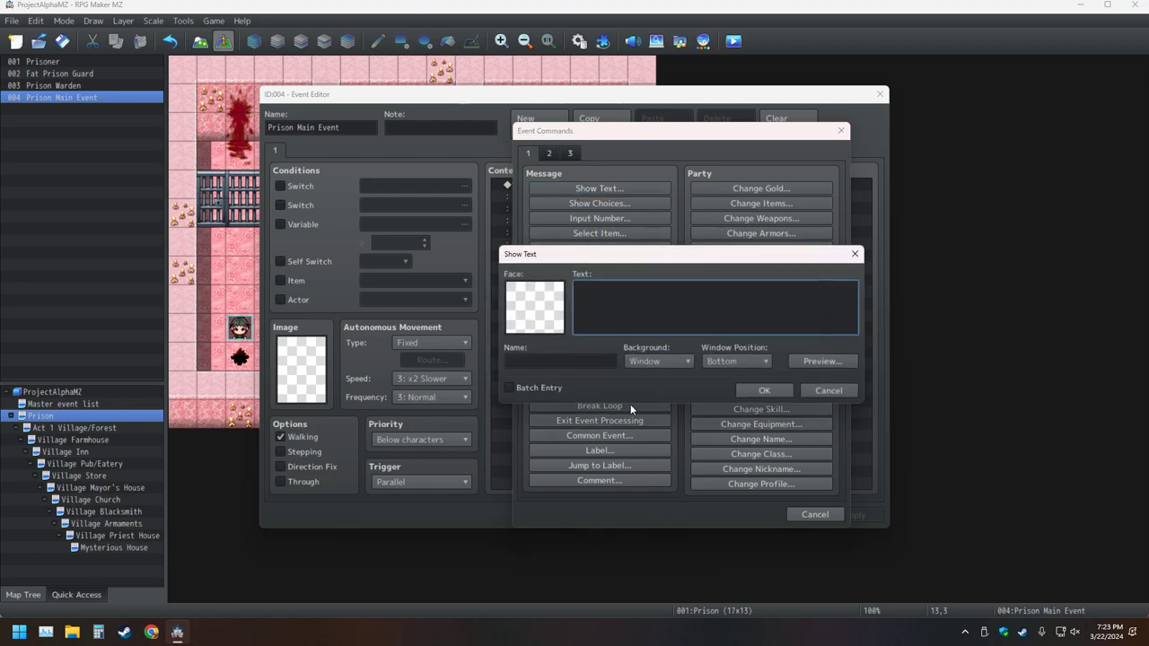
type("How small is this")
left_click(840, 363)
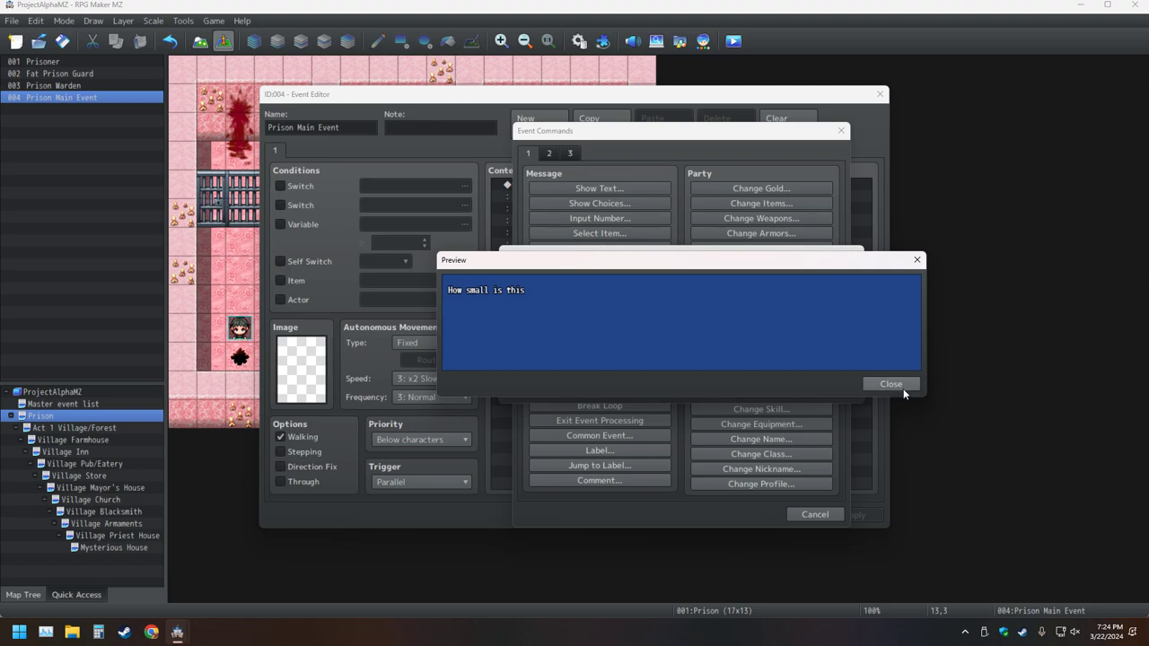
left_click(876, 386)
left_click(815, 388)
left_click(814, 515)
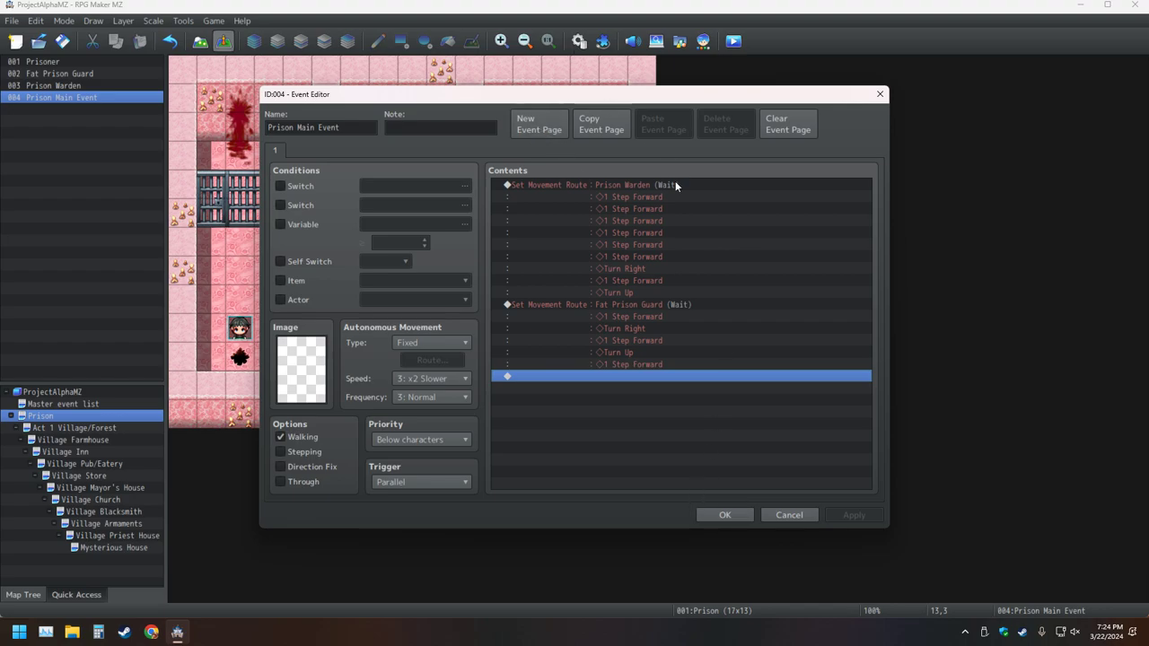
left_click(880, 94)
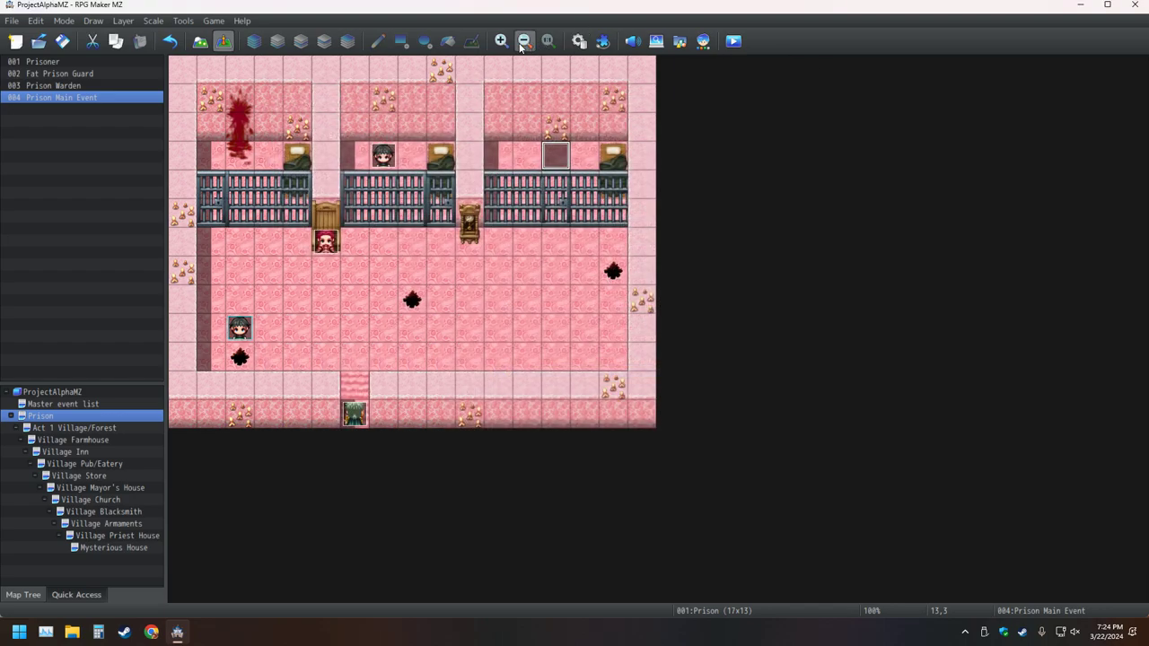
- Set the Font Size in the database's advanced settings to 10 and save the database changes
left_click(579, 41)
double_click(747, 254)
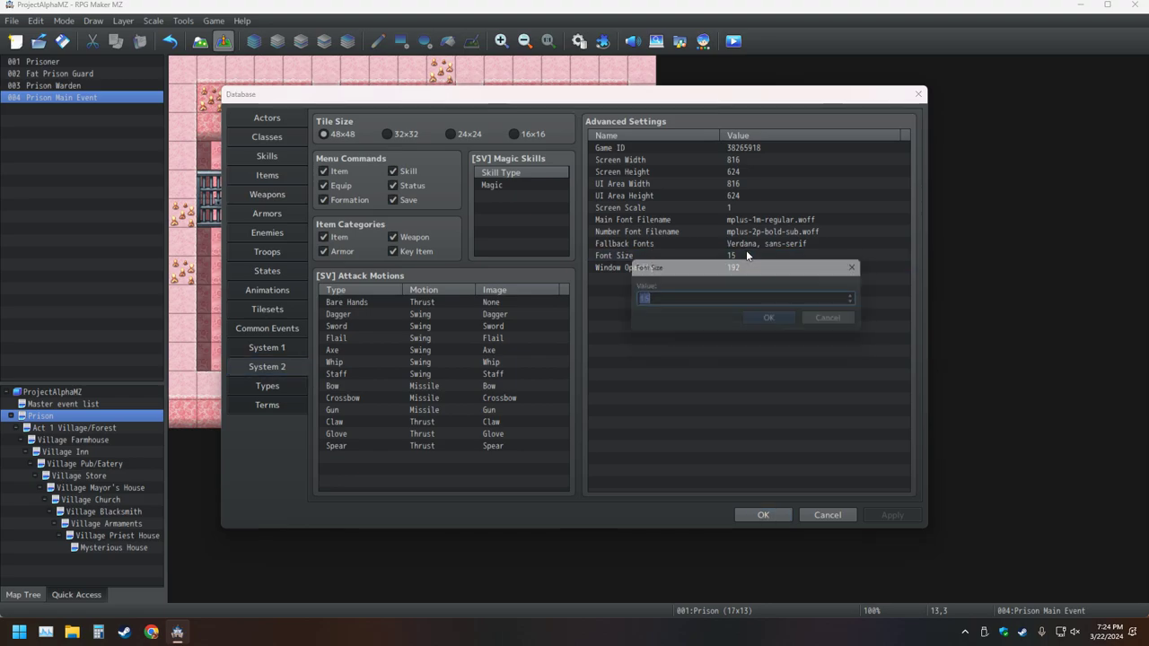
type("1")
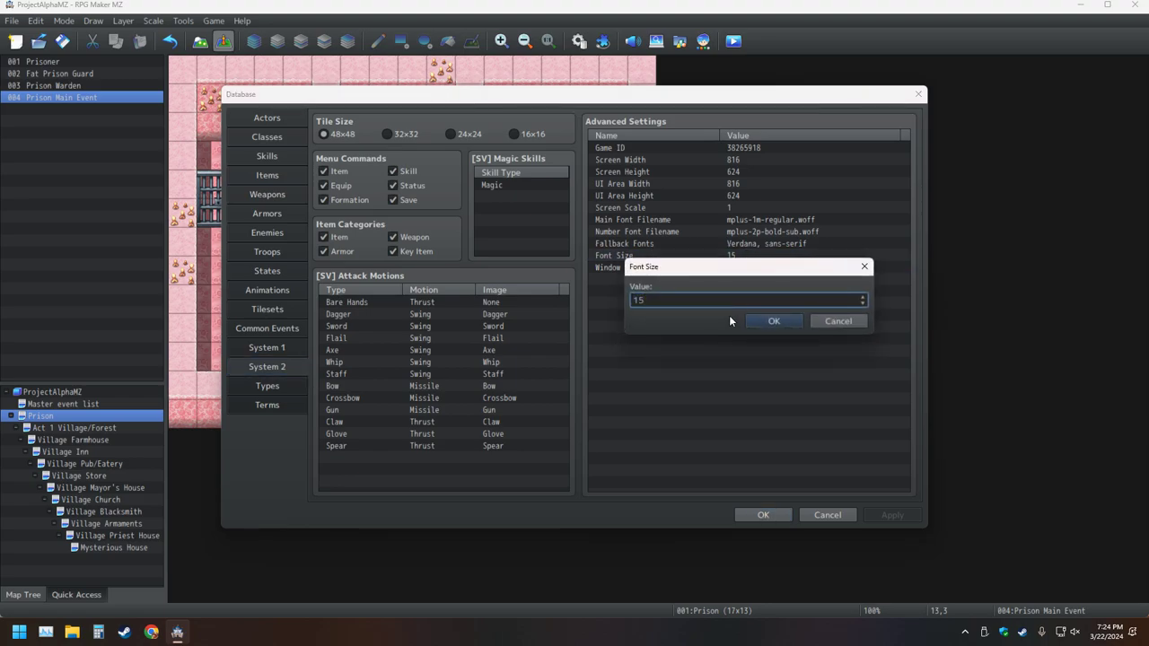
type("8")
key("Return")
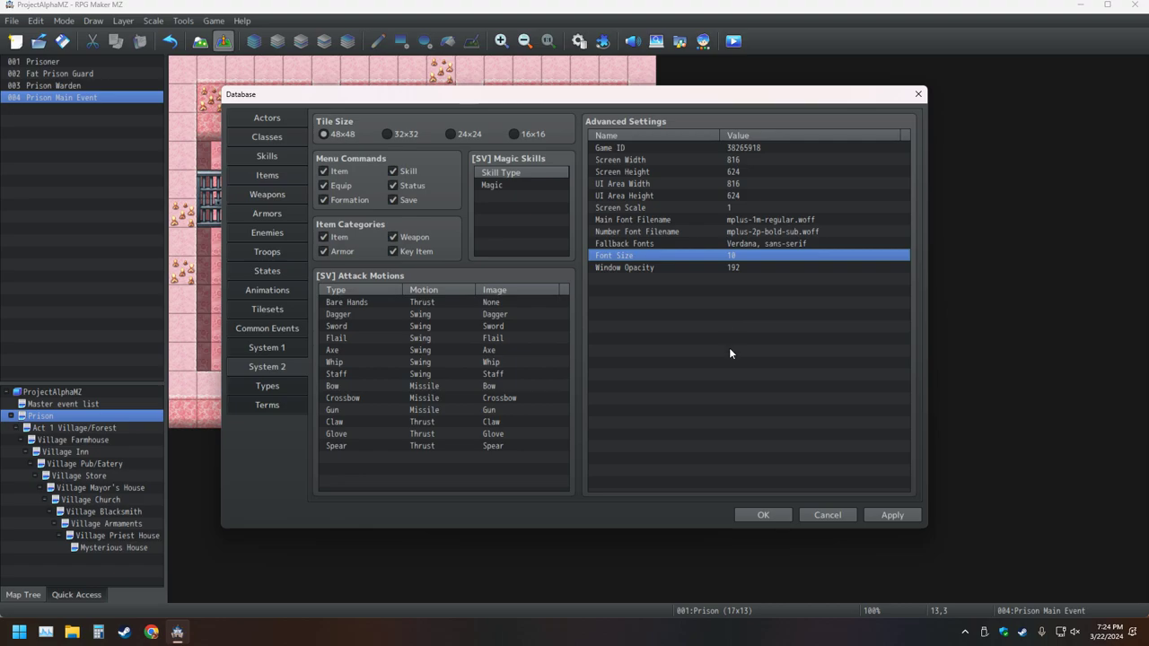
left_click(763, 514)
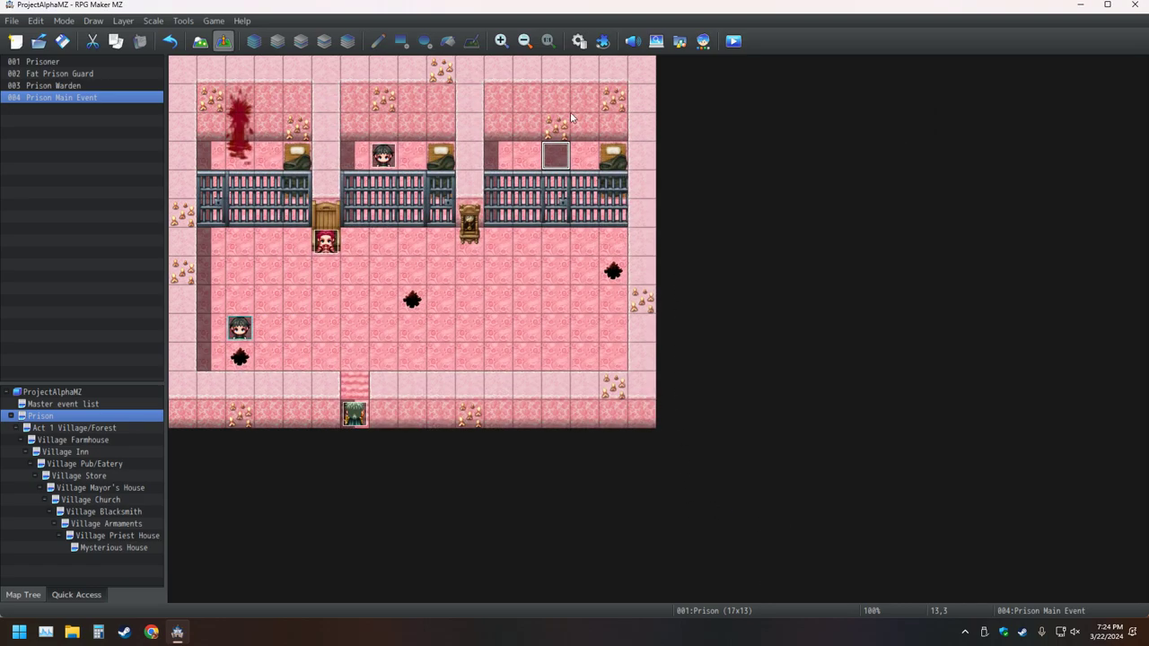
- Preview a new "How small is this" message in the Prison Main Event and view the control characters available for its text
double_click(564, 160)
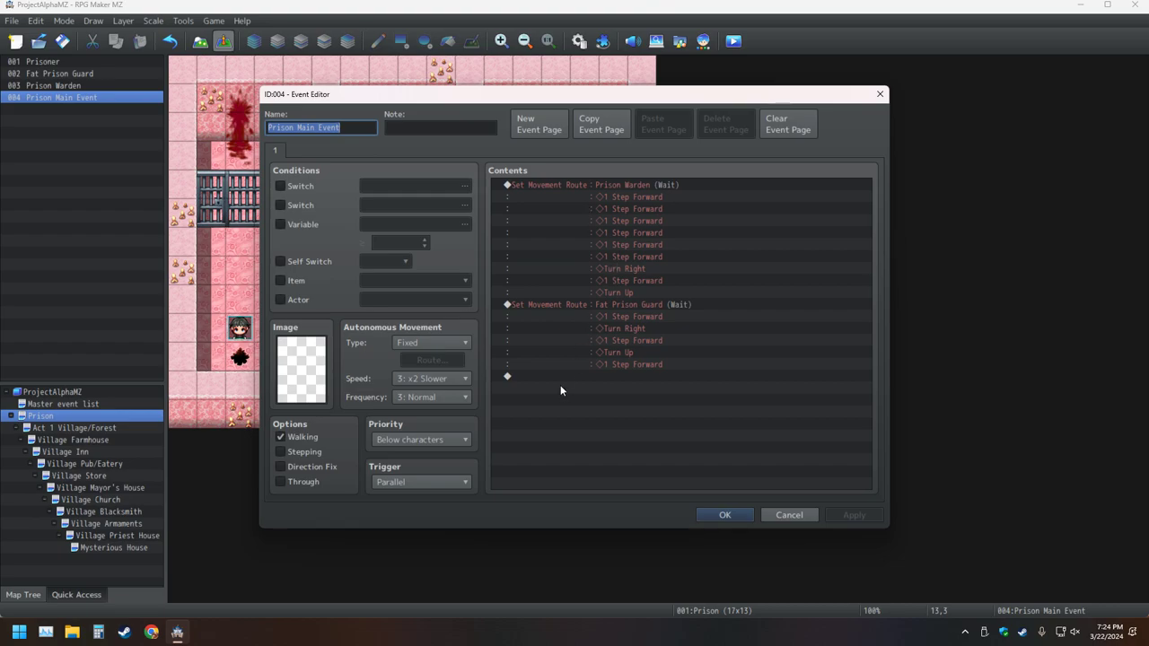
double_click(562, 376)
left_click(612, 187)
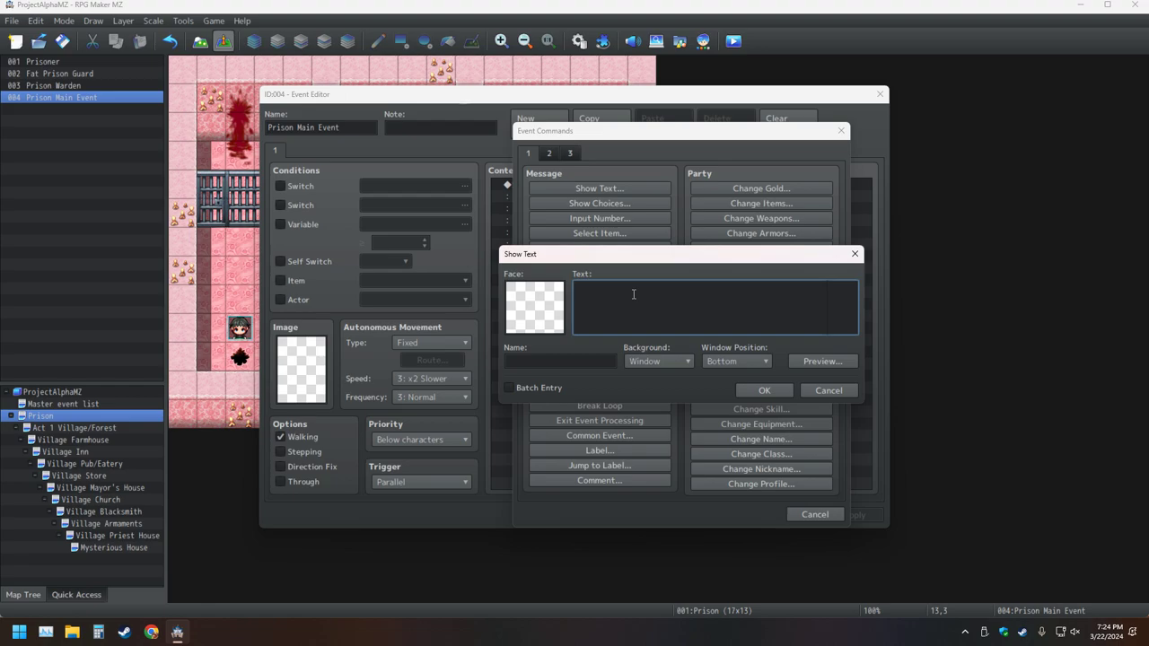
type("How small is this")
left_click(813, 363)
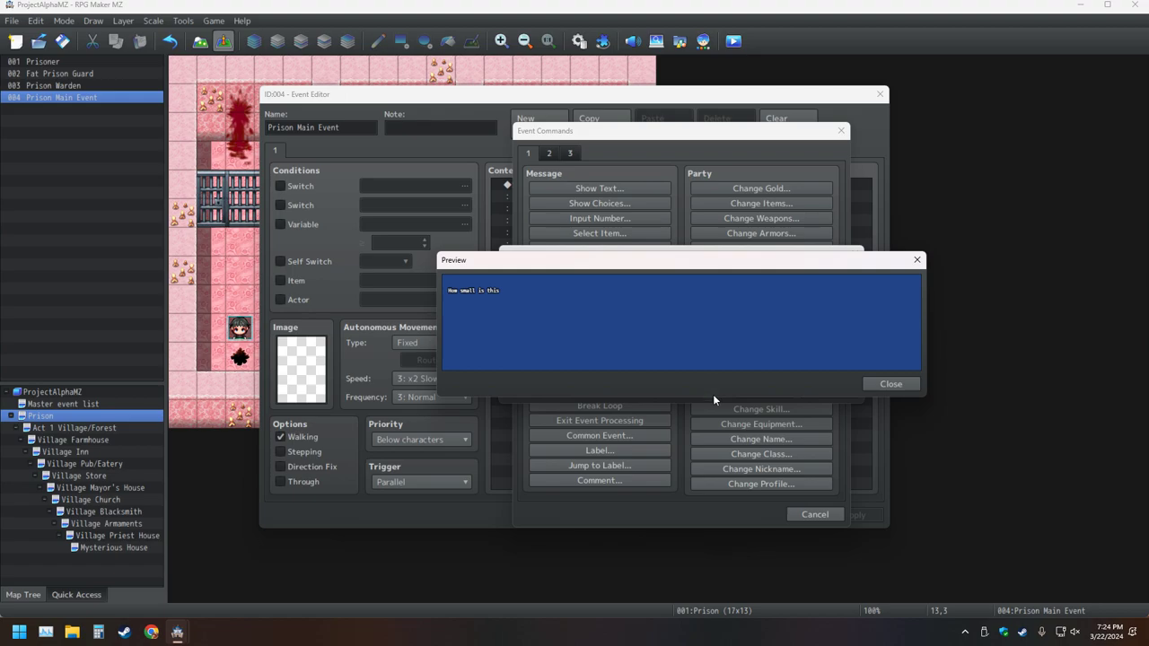
left_click(889, 384)
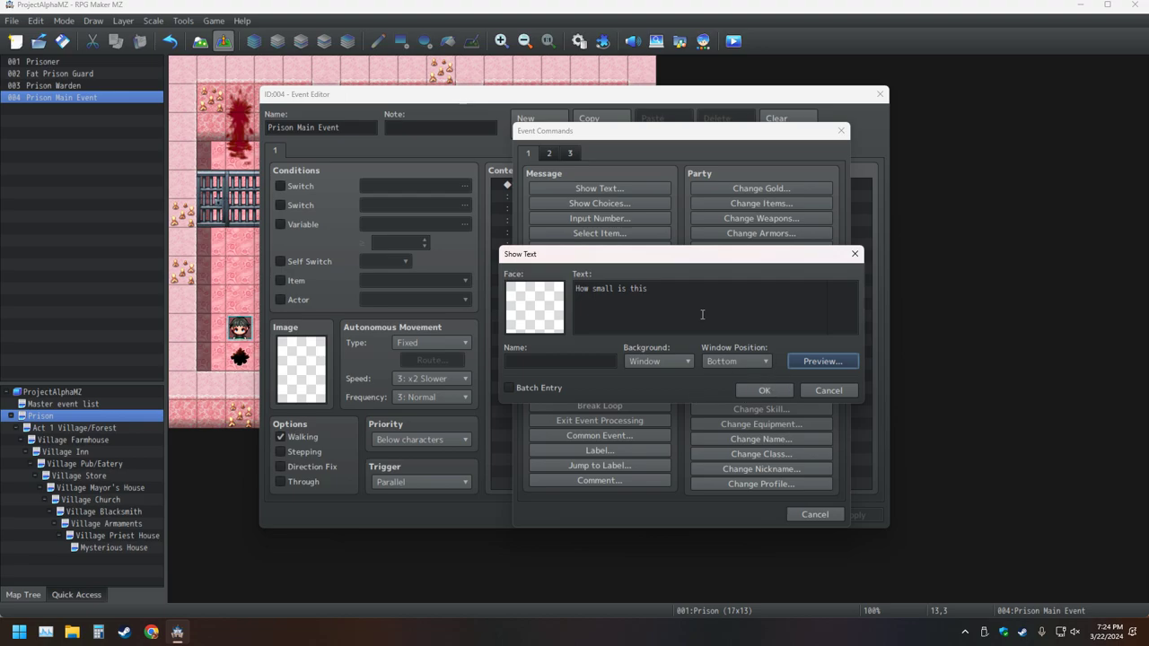
mouse_move(702, 315)
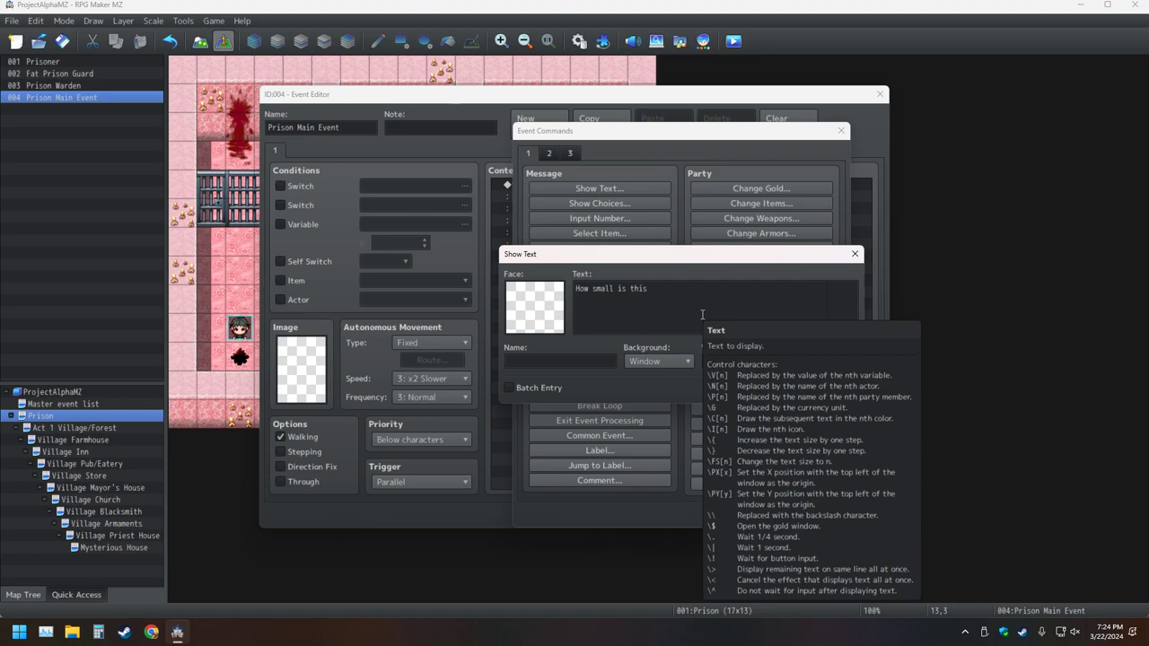
- Prefix the trial message "How small is this" with the text-size code \FS[100] and preview it
left_click(575, 289)
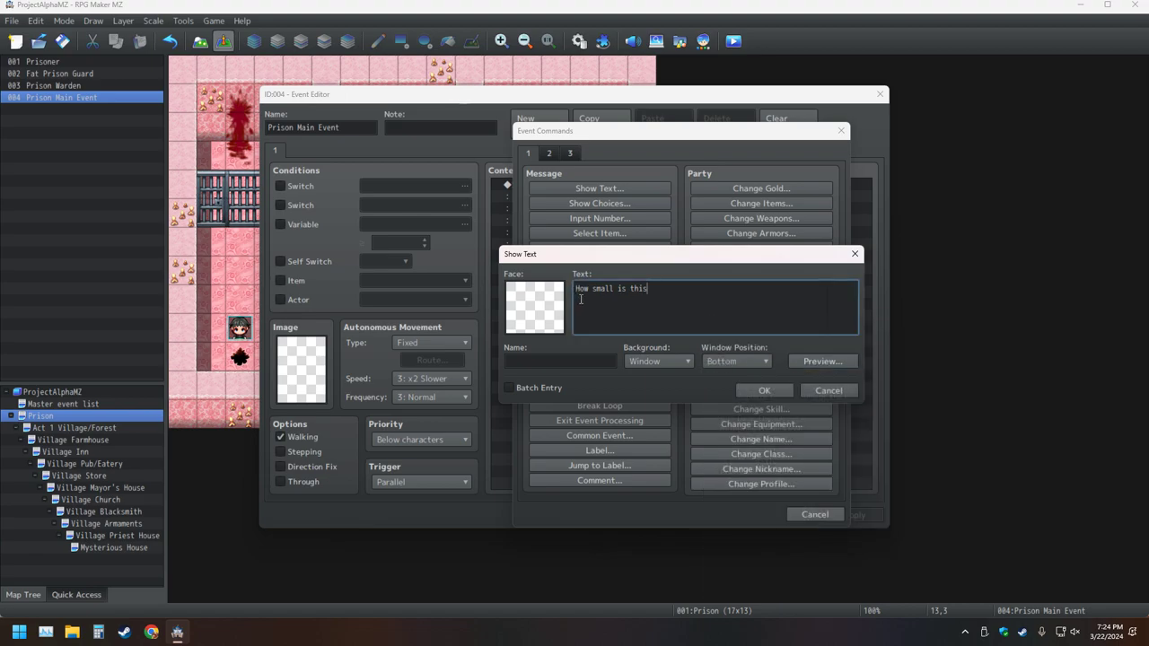
triple_click(575, 289)
left_click(575, 289)
triple_click(575, 289)
left_click(576, 289)
type("FS")
mouse_move(596, 316)
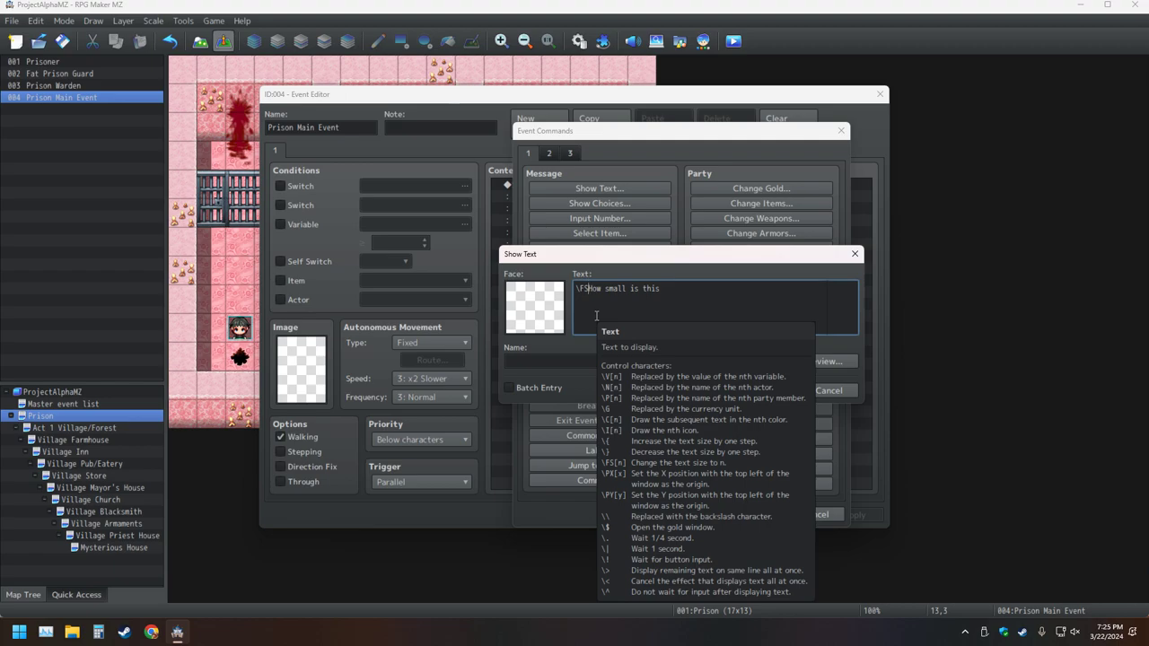
type("[")
key("BackSpace")
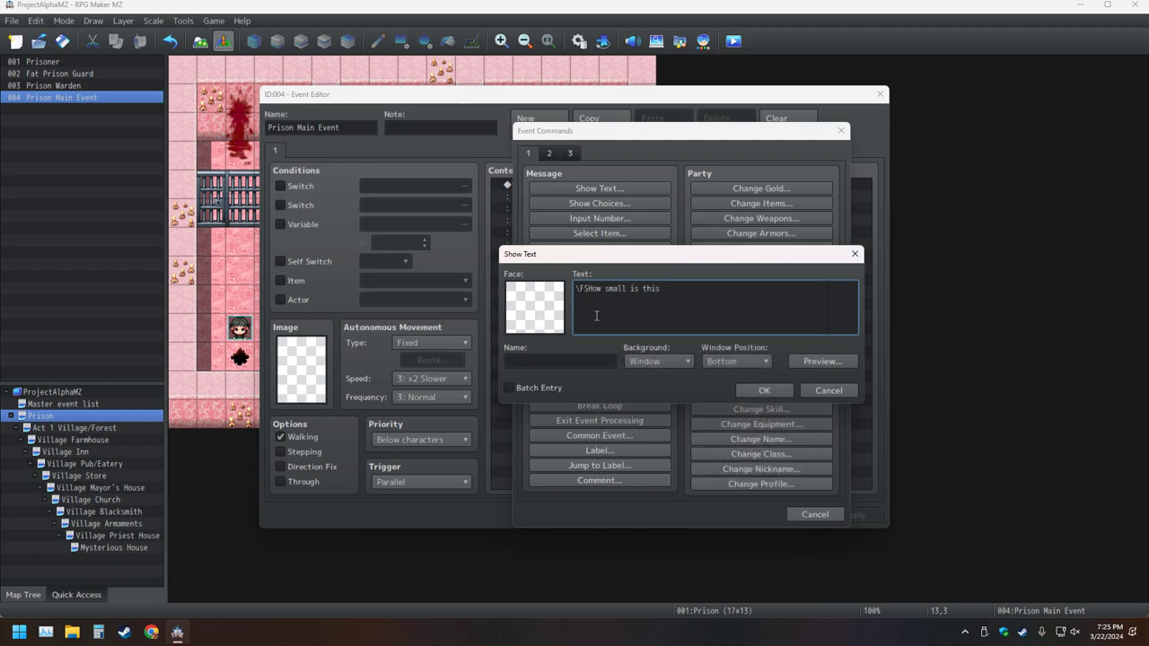
type("[100]")
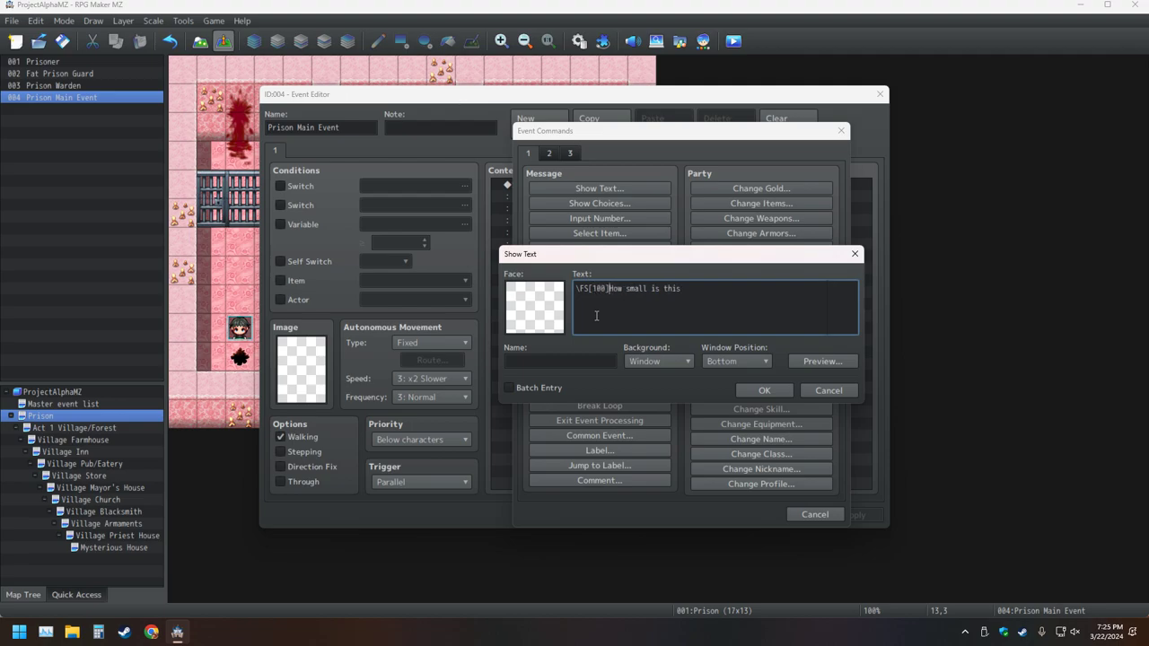
left_click(810, 361)
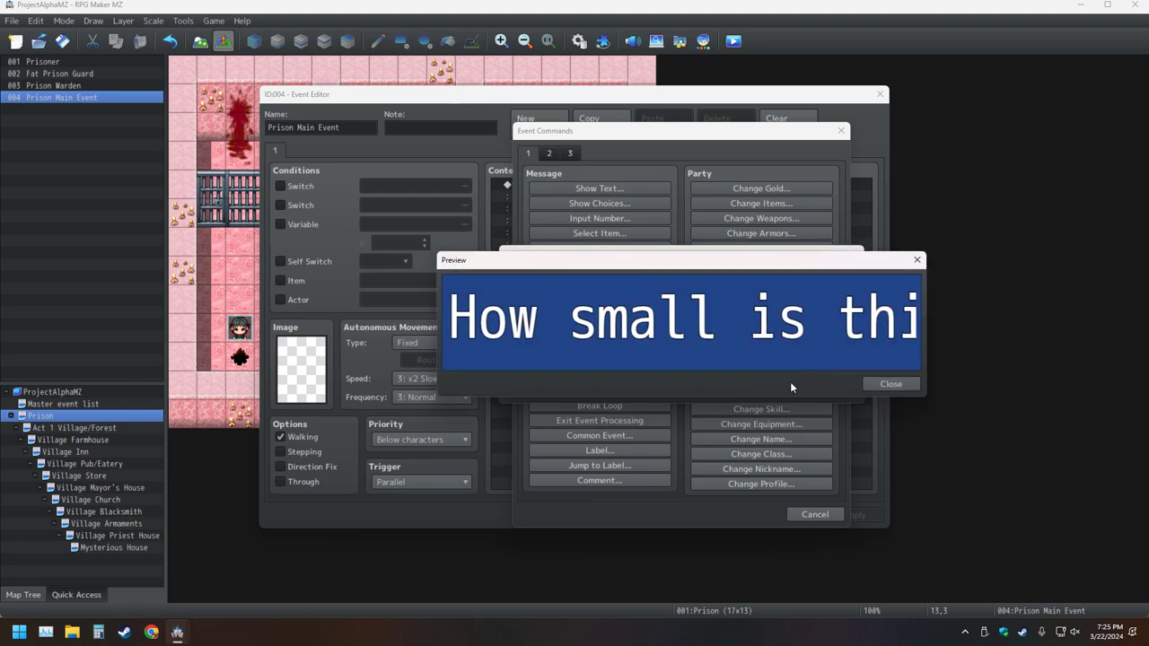
left_click(894, 383)
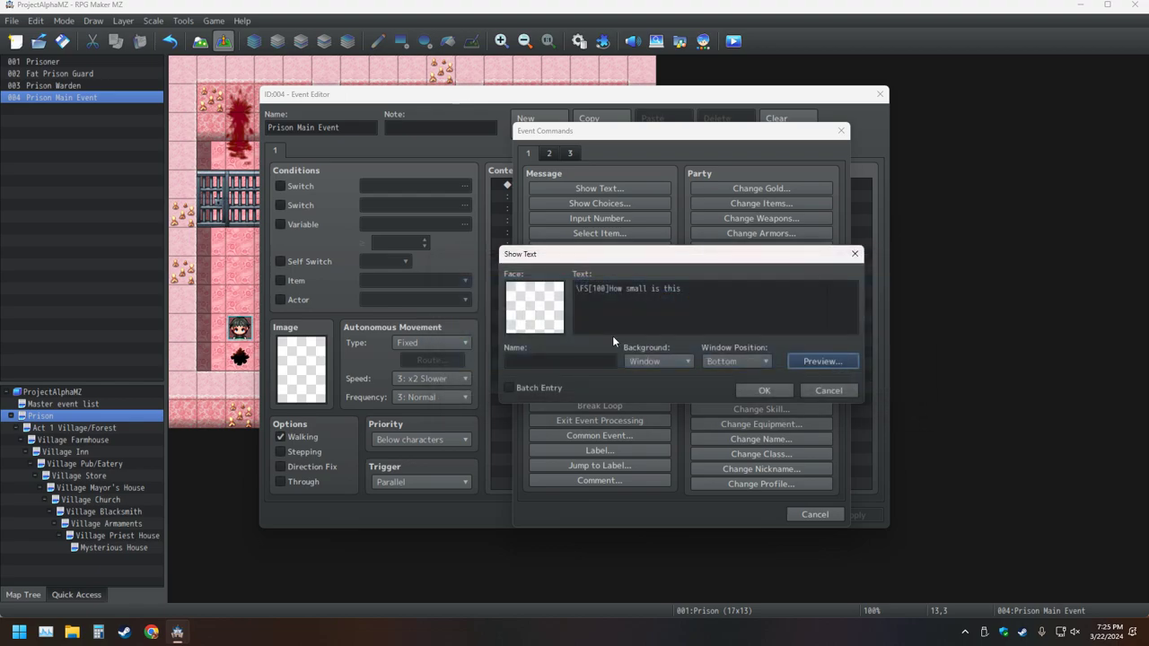
- Change the trial message's text-size code to \FS[999], preview it, and discard the message
left_click(606, 288)
key("BackSpace")
key("BackSpace")
key("BackSpace")
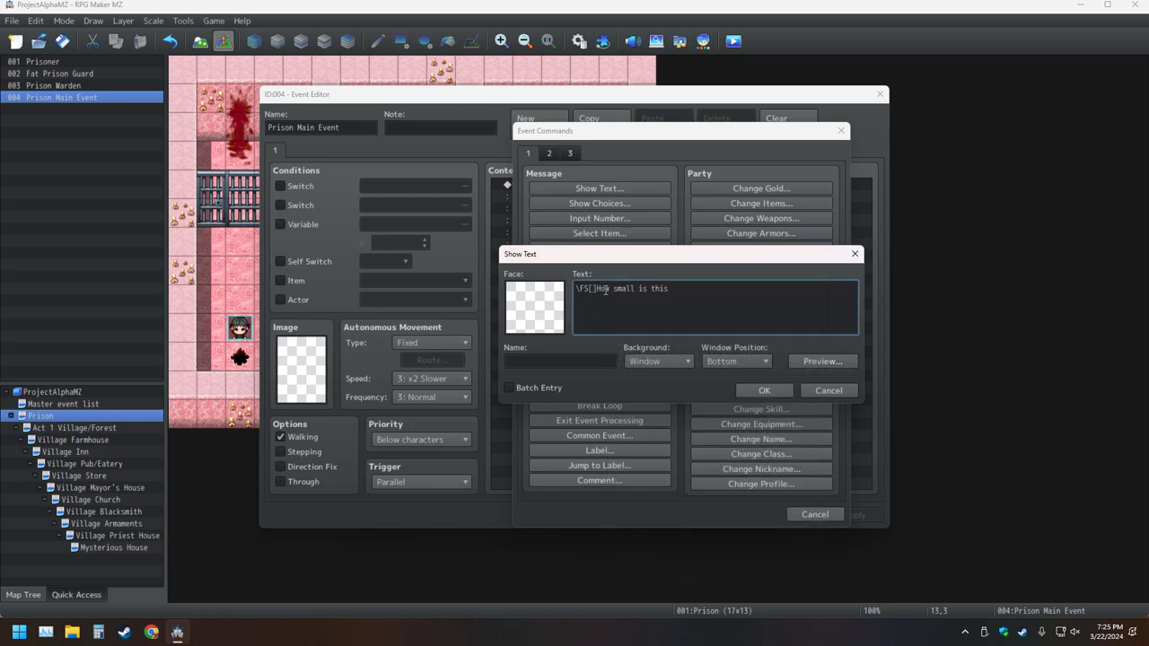
type("999")
left_click(833, 364)
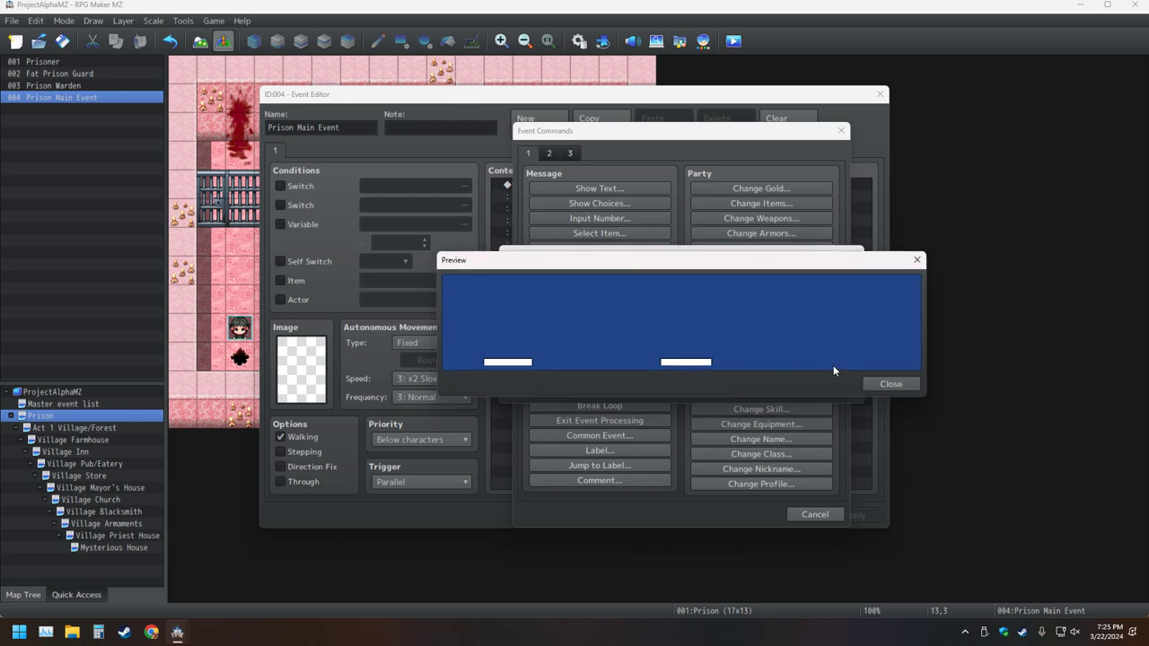
left_click(891, 383)
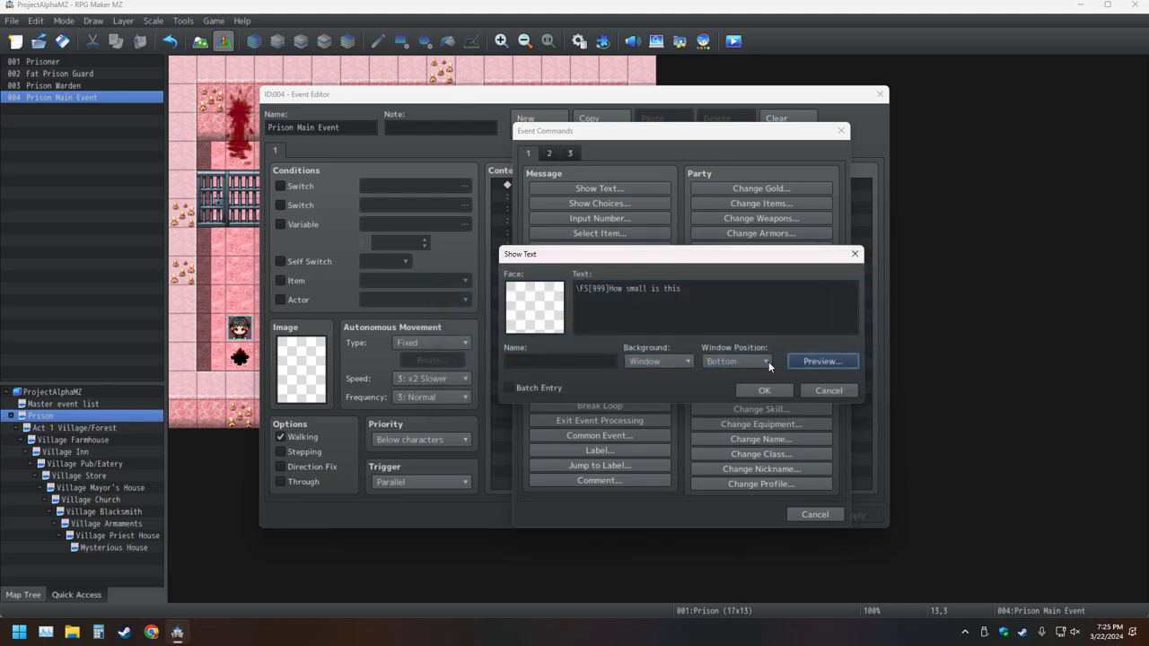
left_click(812, 389)
left_click(819, 516)
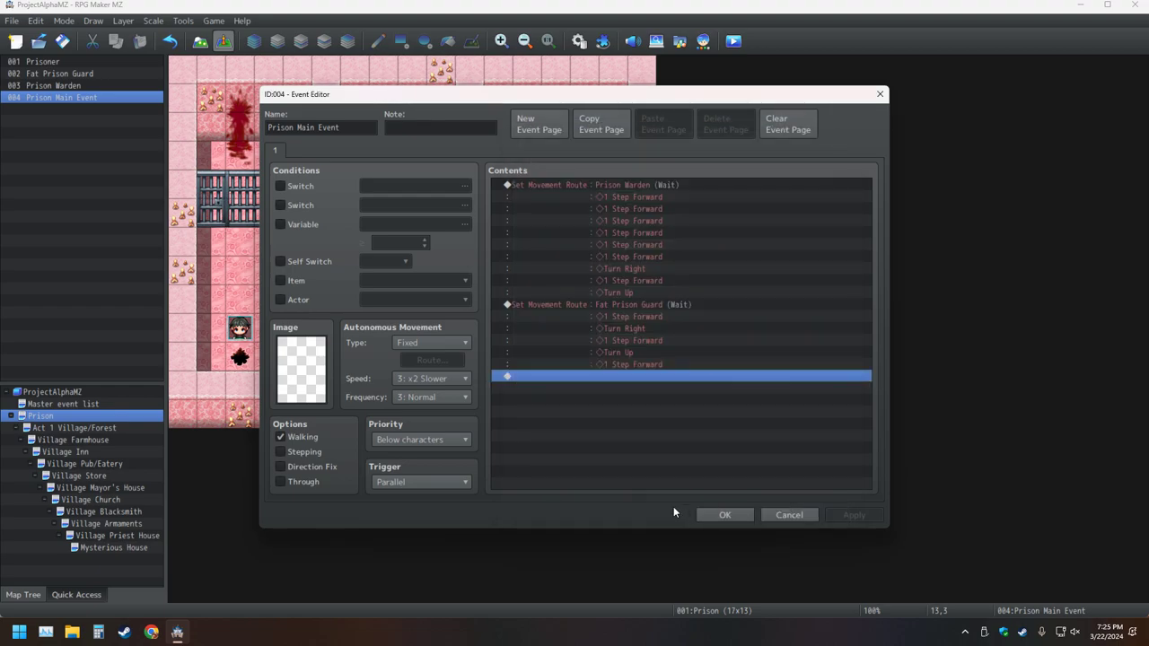
double_click(560, 378)
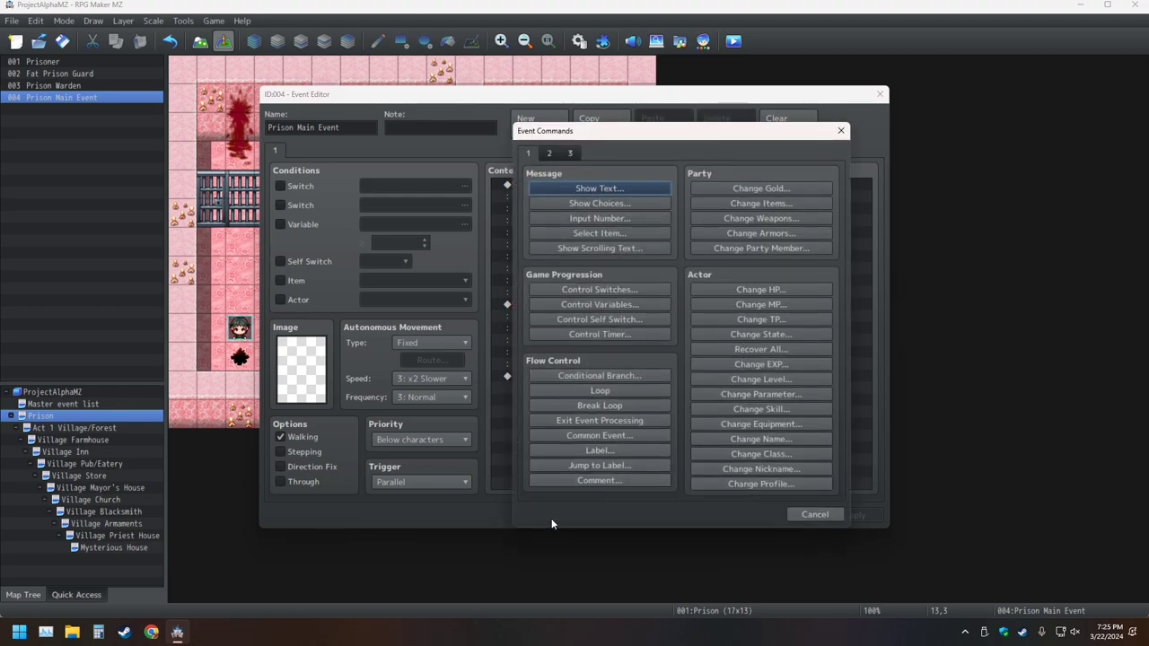
left_click(571, 188)
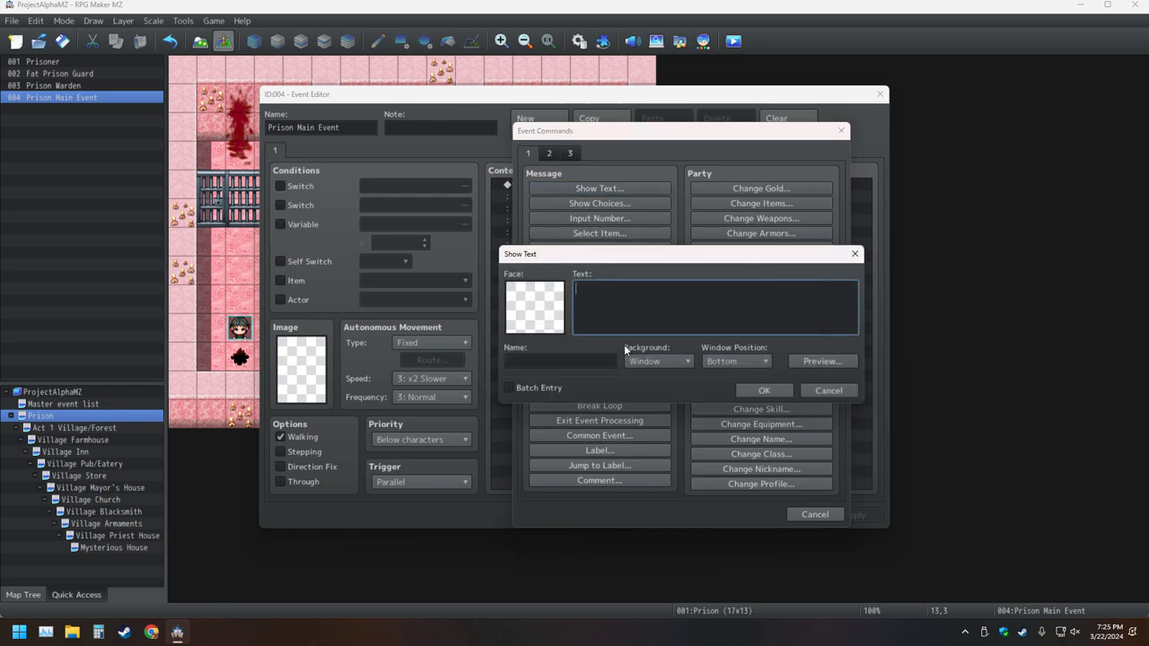
left_click(824, 391)
left_click(817, 515)
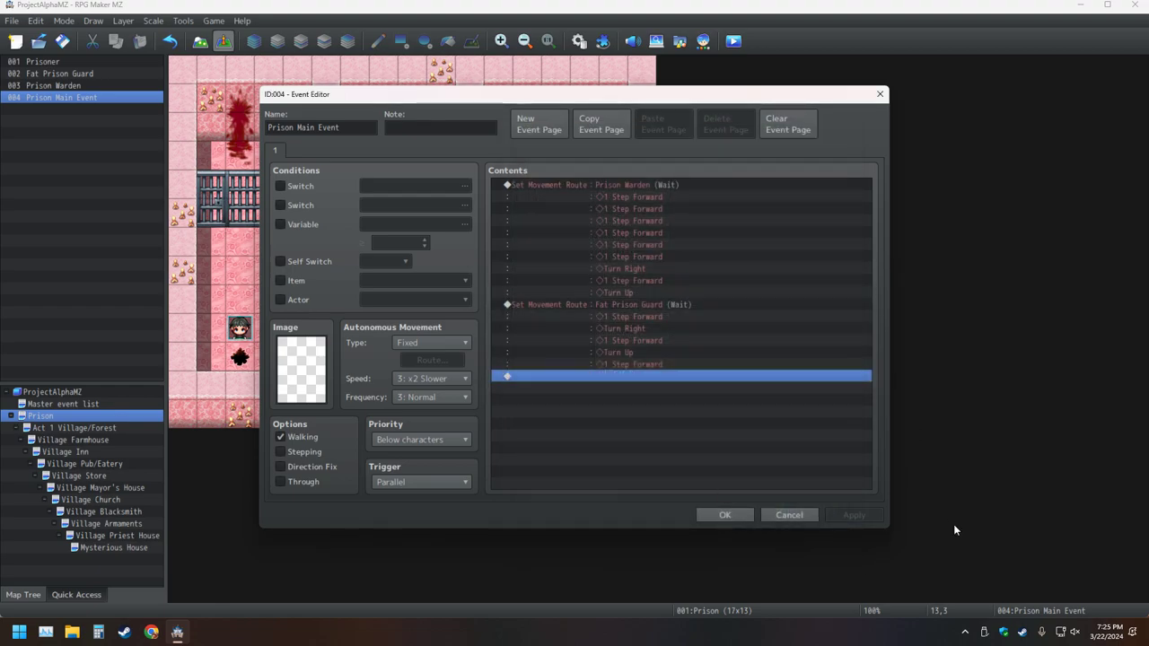
left_click(811, 517)
- Set the Font Size in the database's advanced settings to 26 and save the database changes
left_click(579, 40)
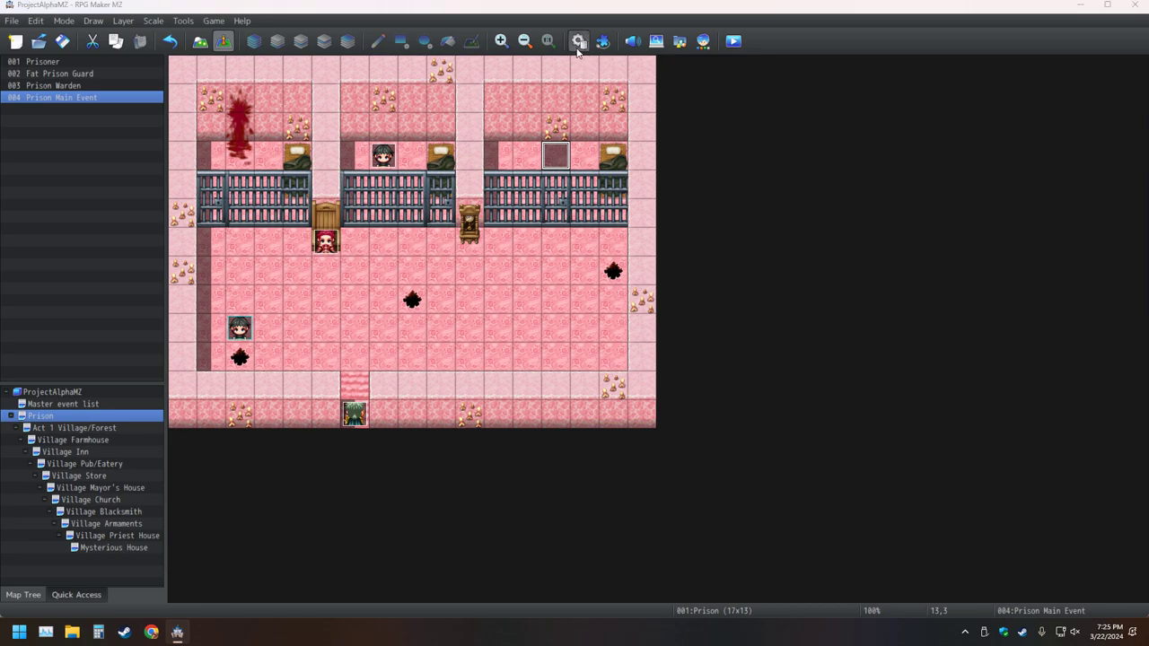
double_click(724, 255)
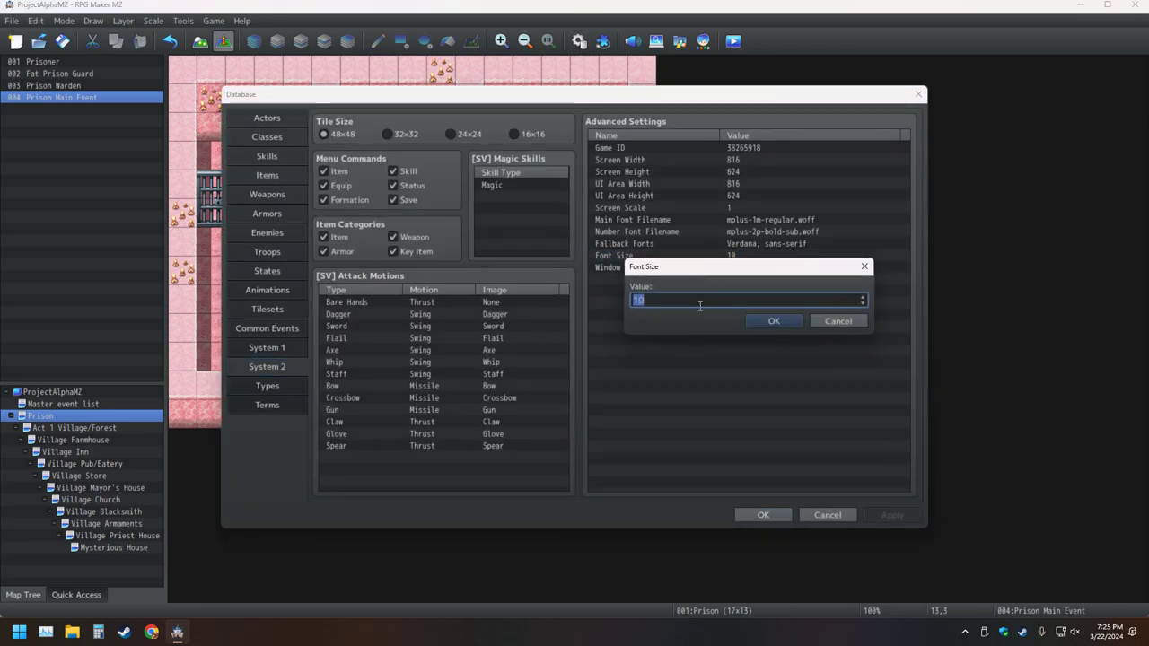
type("26")
key("Return")
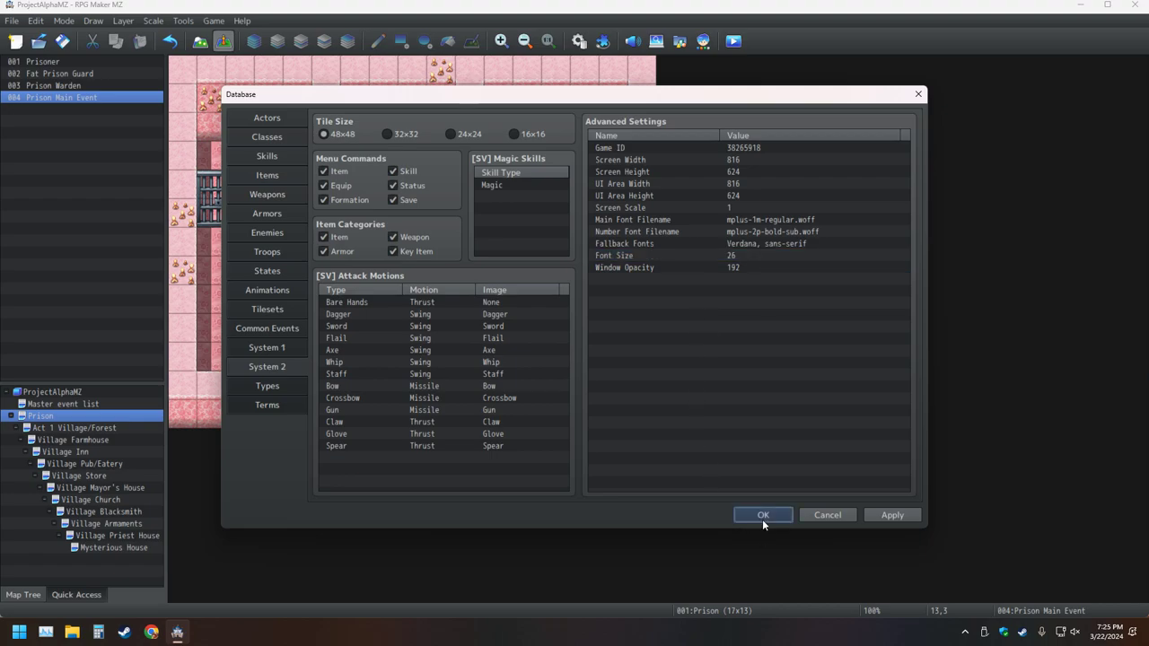
left_click(762, 517)
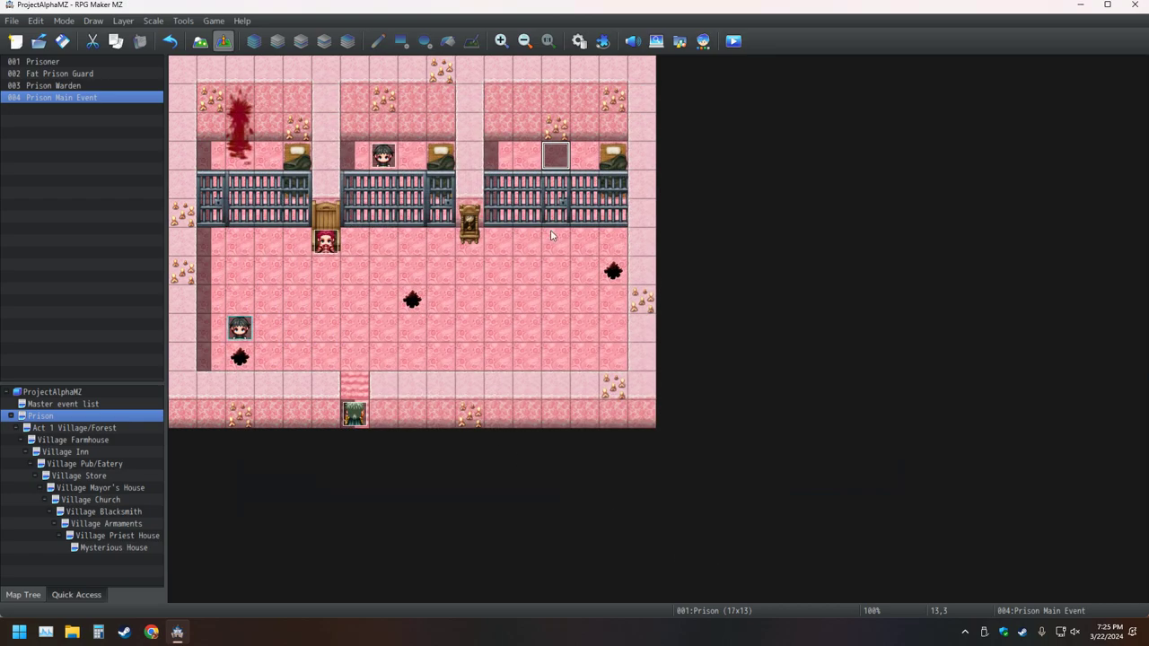
- Start a Show Text command at the end of the Prison Main Event with the green-haired face from Prison Guards 1
double_click(557, 160)
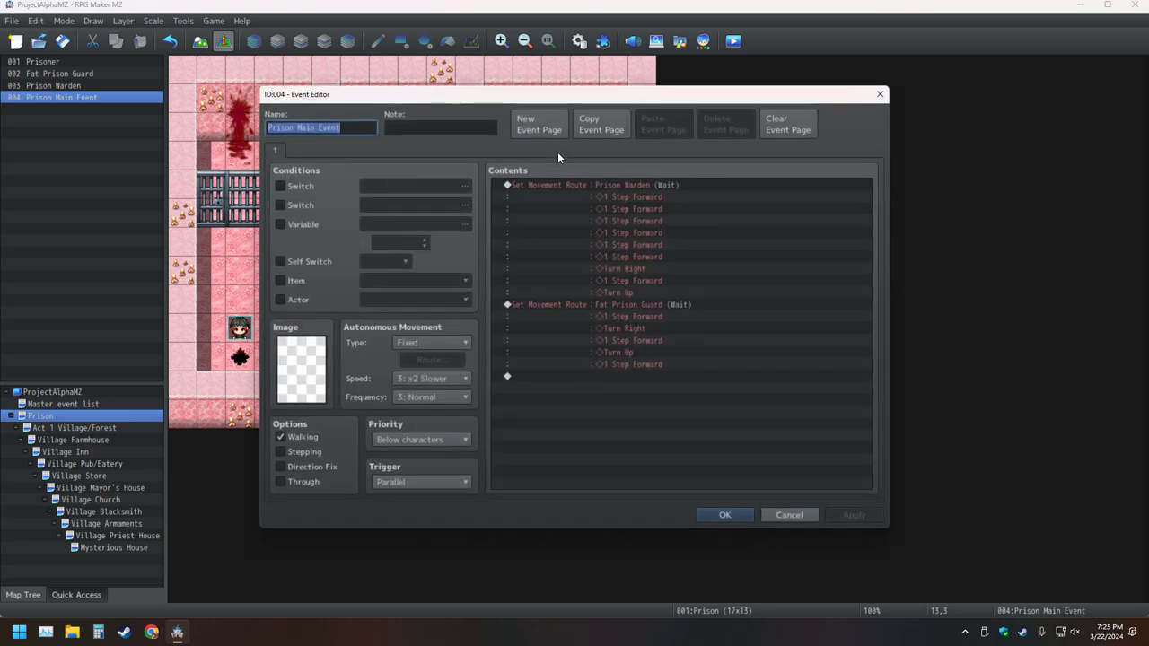
double_click(564, 373)
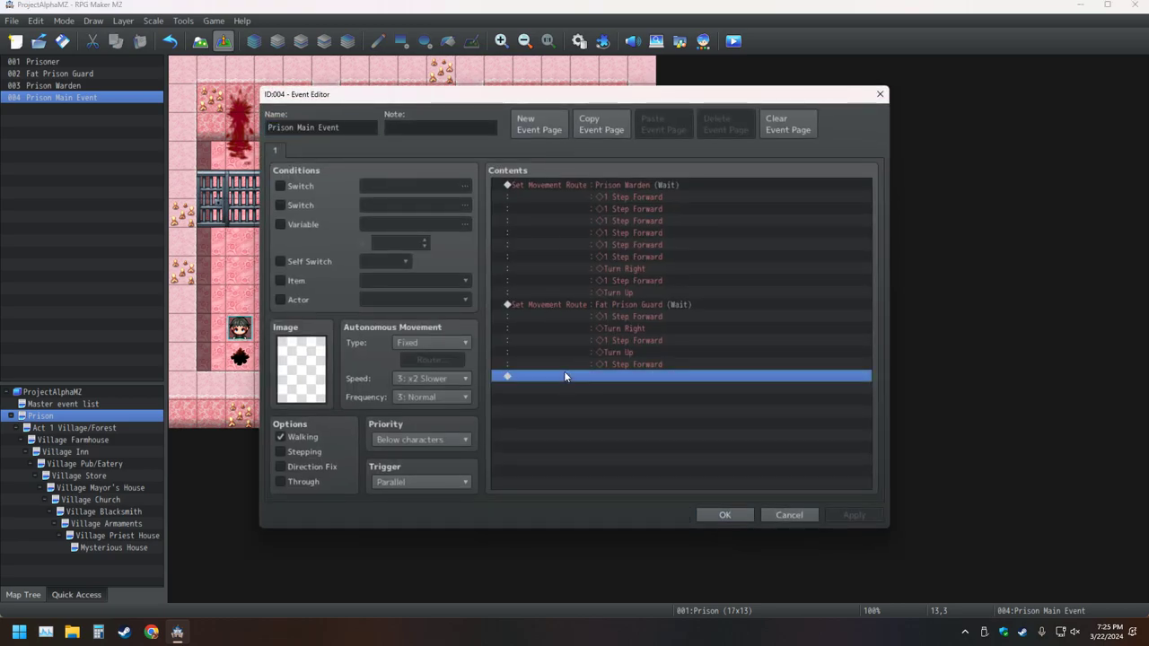
left_click(582, 190)
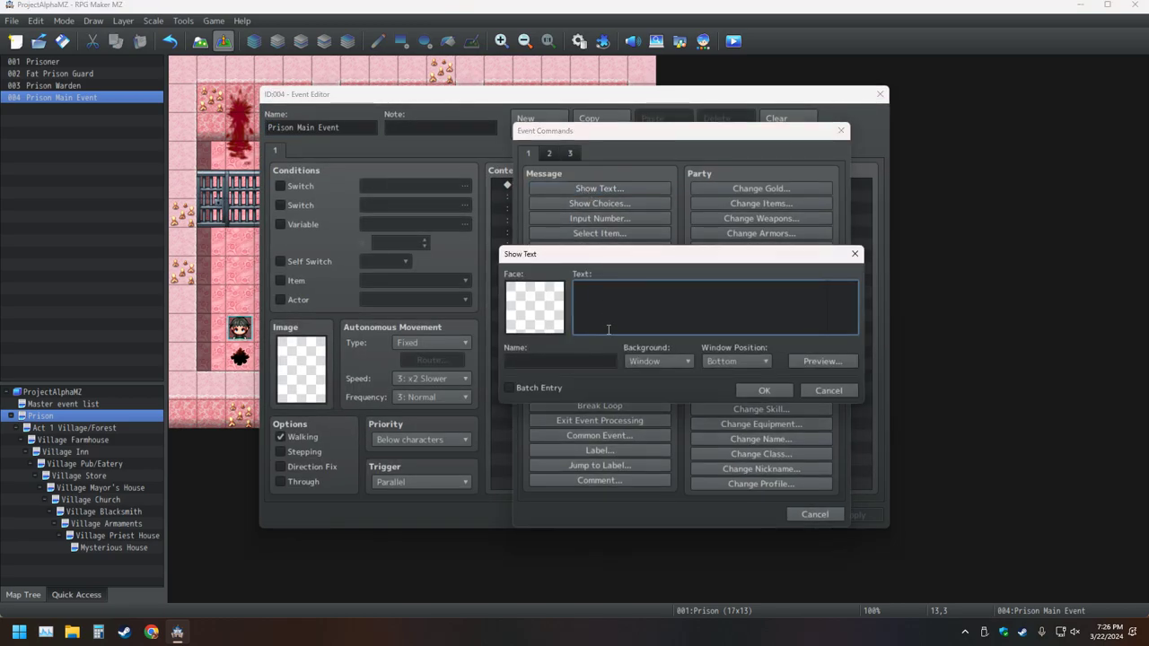
double_click(521, 288)
left_click(519, 257)
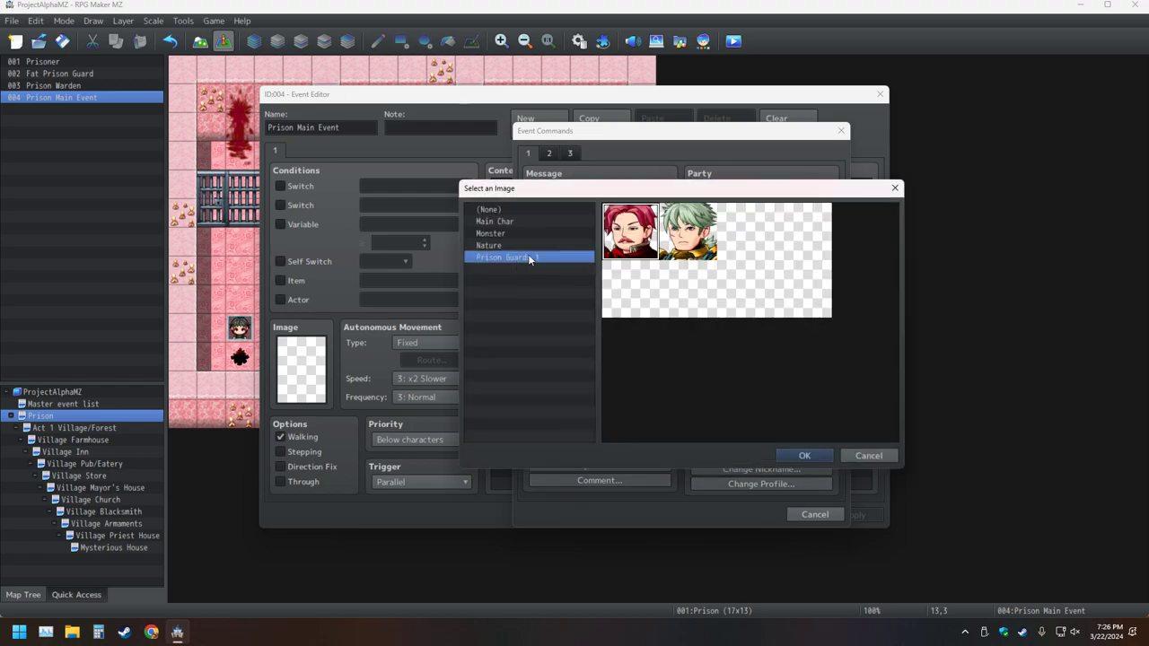
double_click(677, 242)
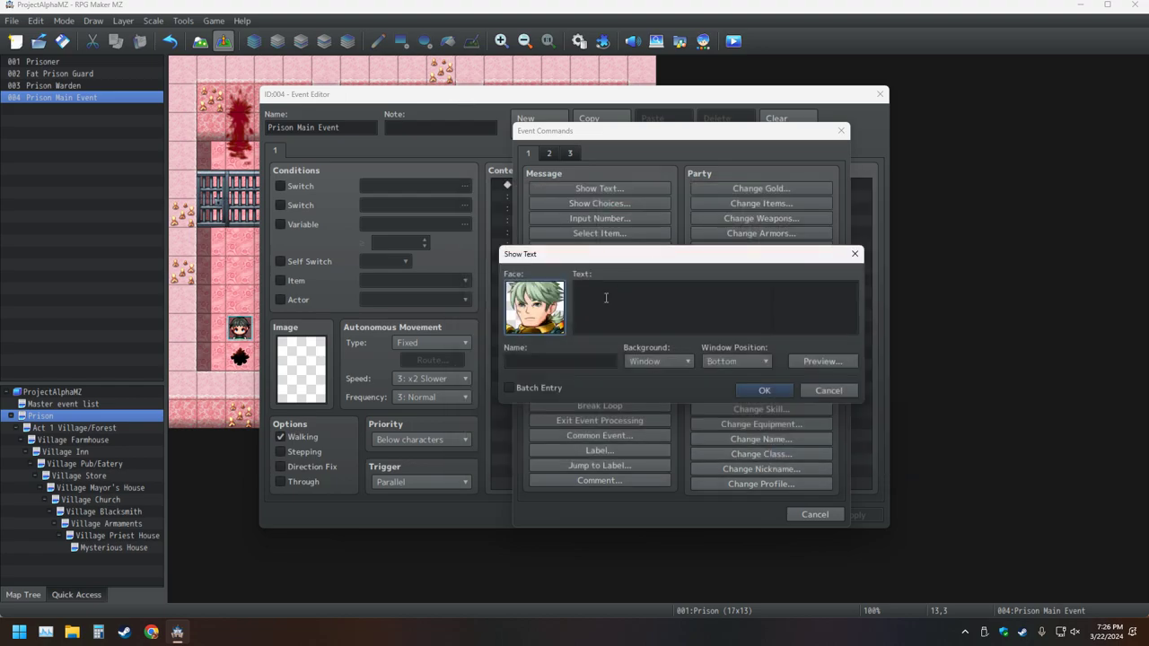
- Name the speaker "Prison Warden", enter the line "How is our special guest?" and add the message to the event
left_click(571, 360)
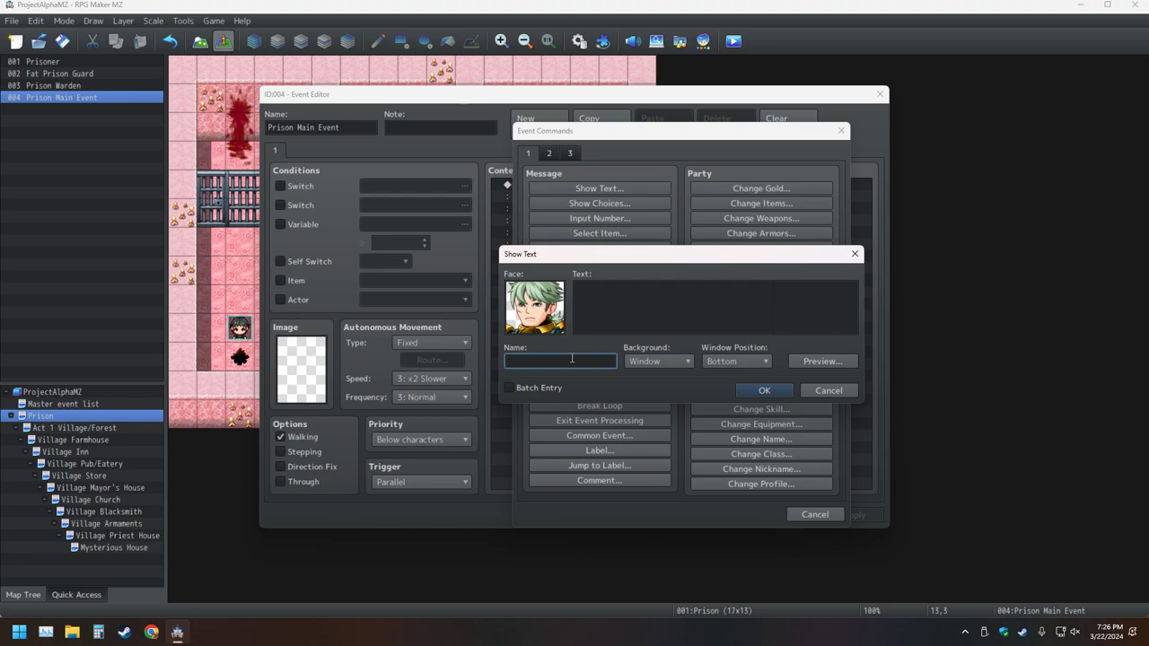
type("Prison Warden")
left_click(610, 298)
type("H")
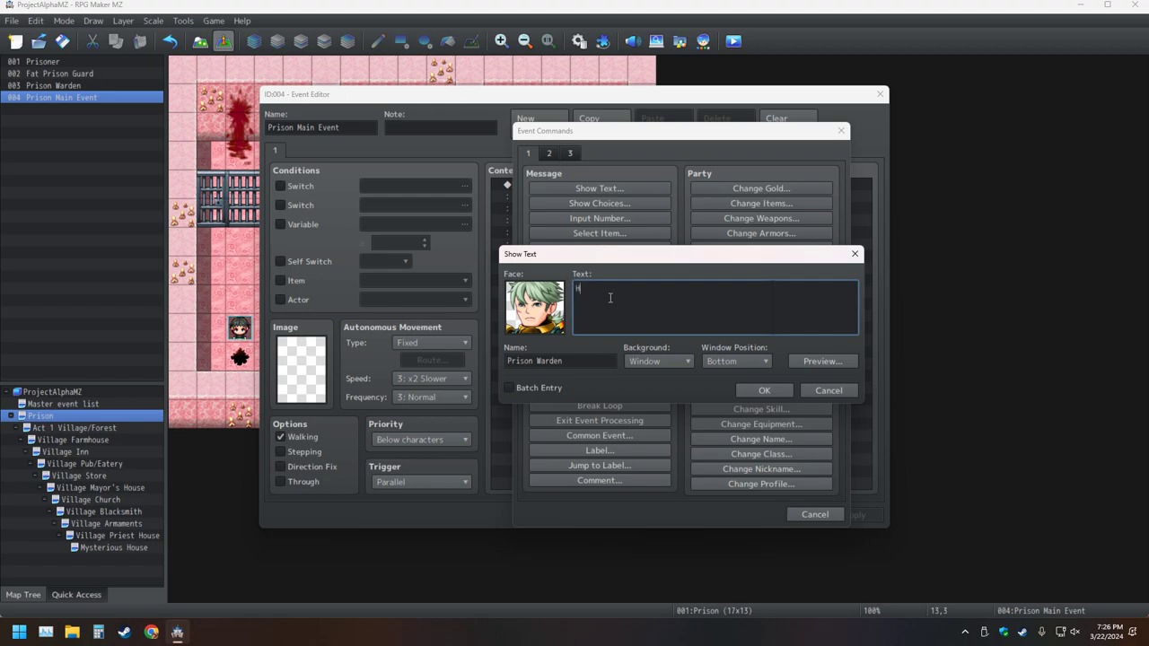
type("ow is our special guest?")
left_click(774, 392)
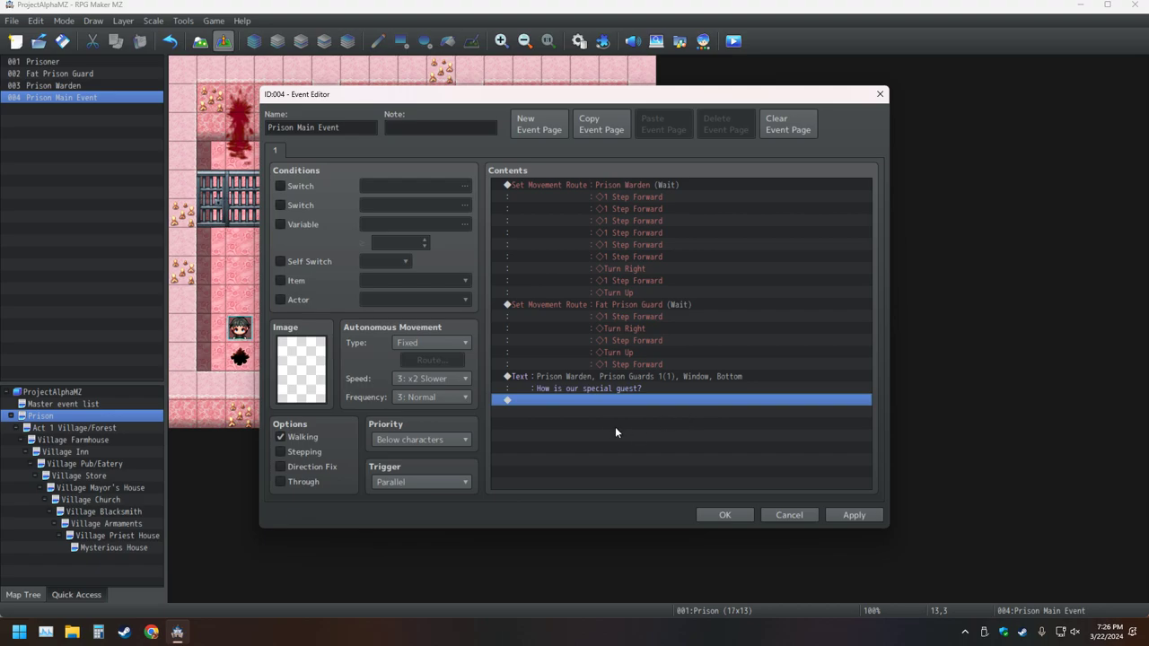
- Start another message below the warden's line with the red-haired Prison Guards 1 face and the speaker name "Fat Guard"
double_click(556, 401)
left_click(626, 185)
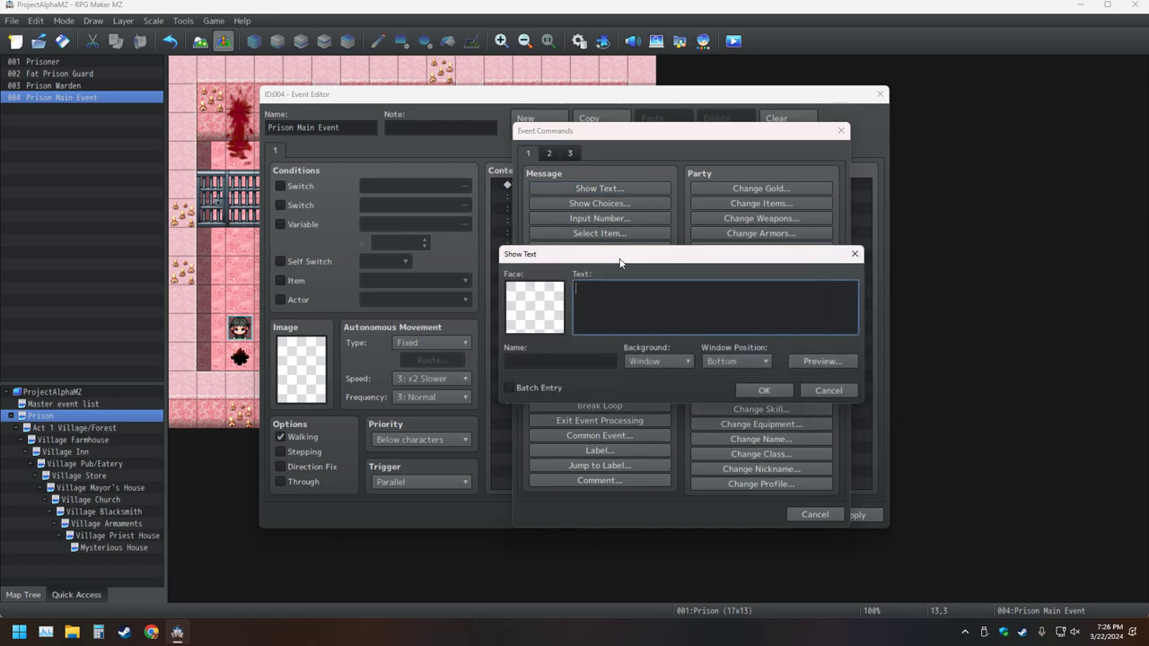
double_click(554, 306)
left_click(516, 256)
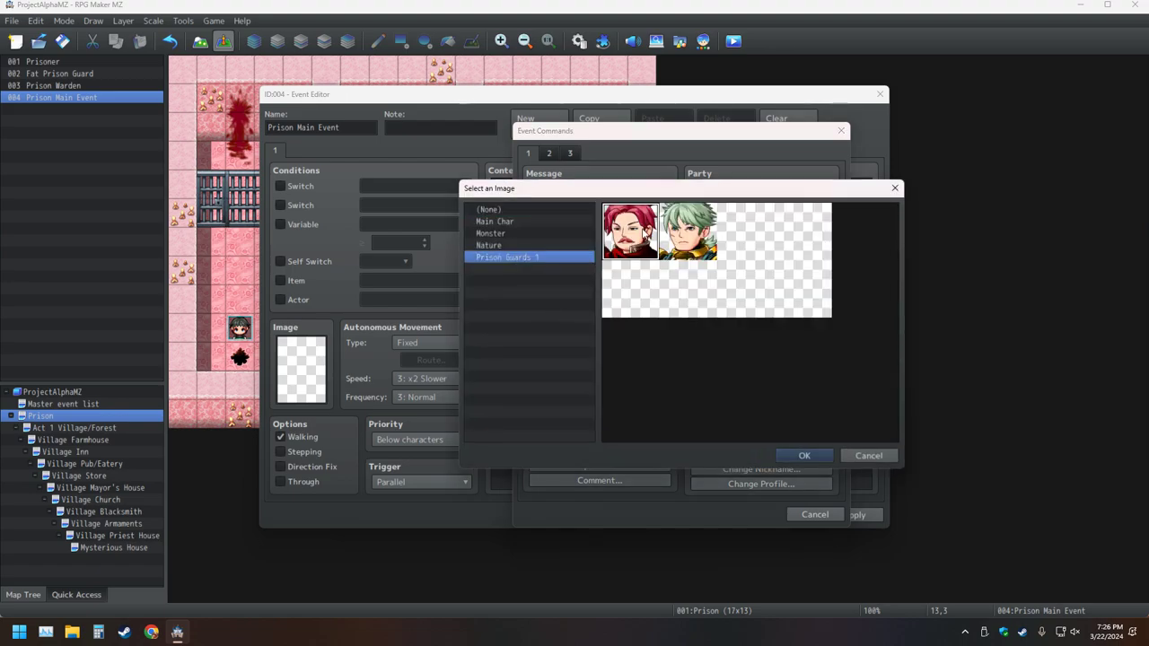
double_click(640, 231)
left_click(554, 364)
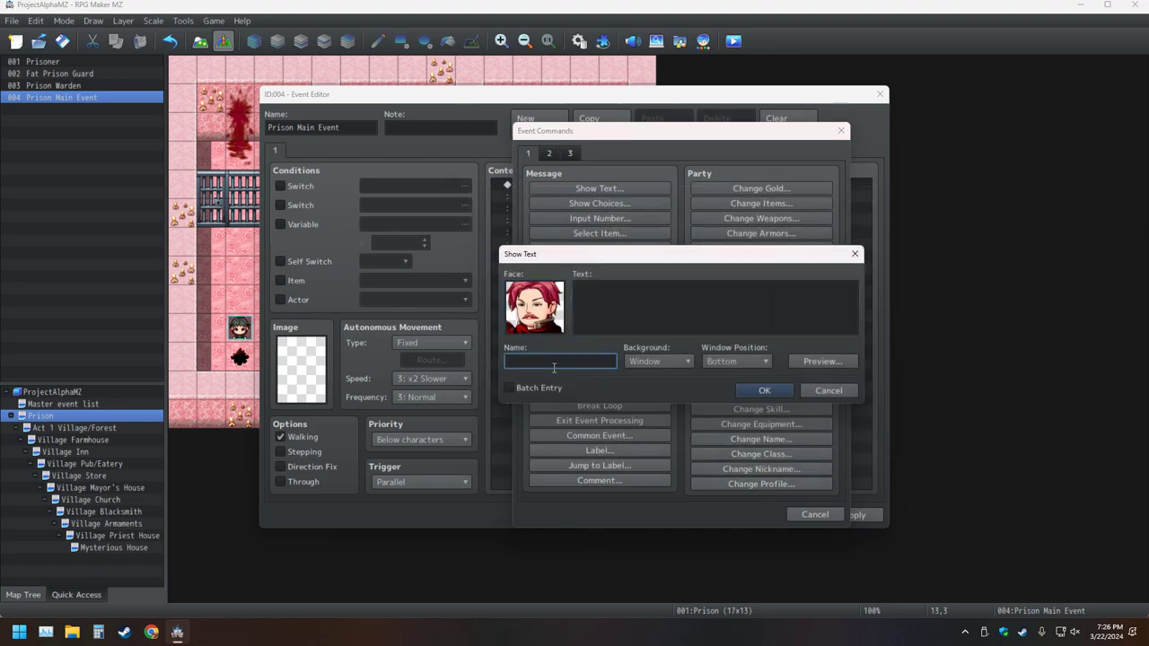
type("fat Guard")
key("Home")
key("Delete")
type("F")
left_click(641, 294)
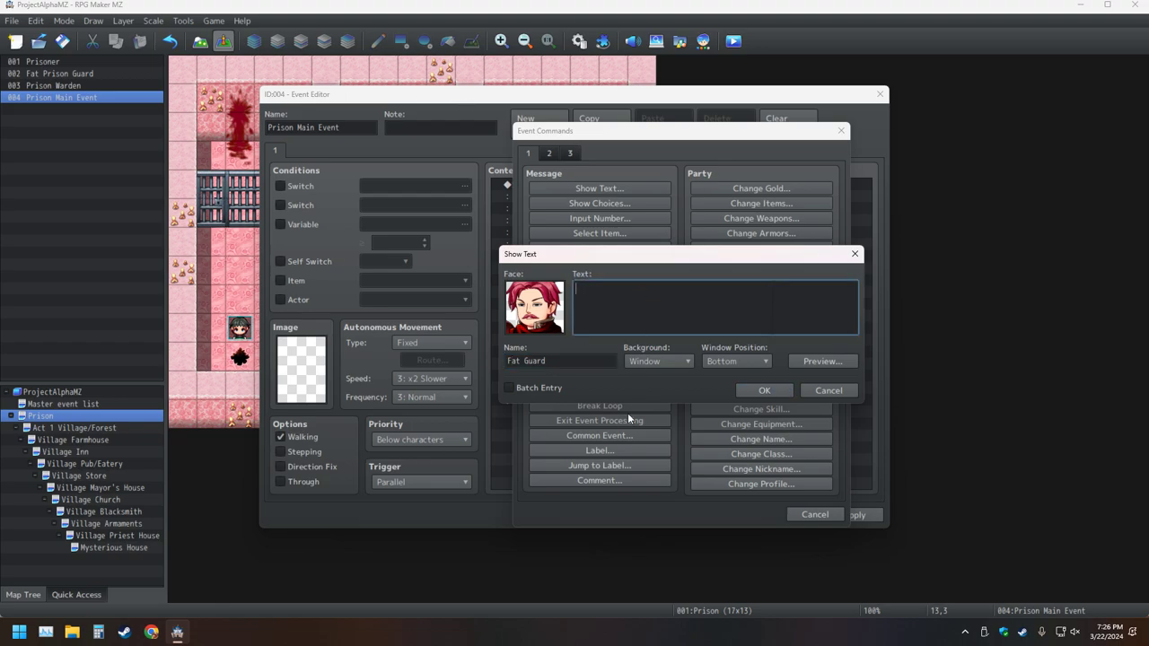
- Enter the Fat Guard's line "He has been surpsingly well behaved." and add the message to the event
type("He has ben")
key("BackSpace")
type("en")
key("BackSpace")
key("BackSpace")
type("en")
key("BackSpace")
key("BackSpace")
key("BackSpace")
type("n")
key("BackSpace")
key("BackSpace")
type("en")
type("surpsingly well behaved.")
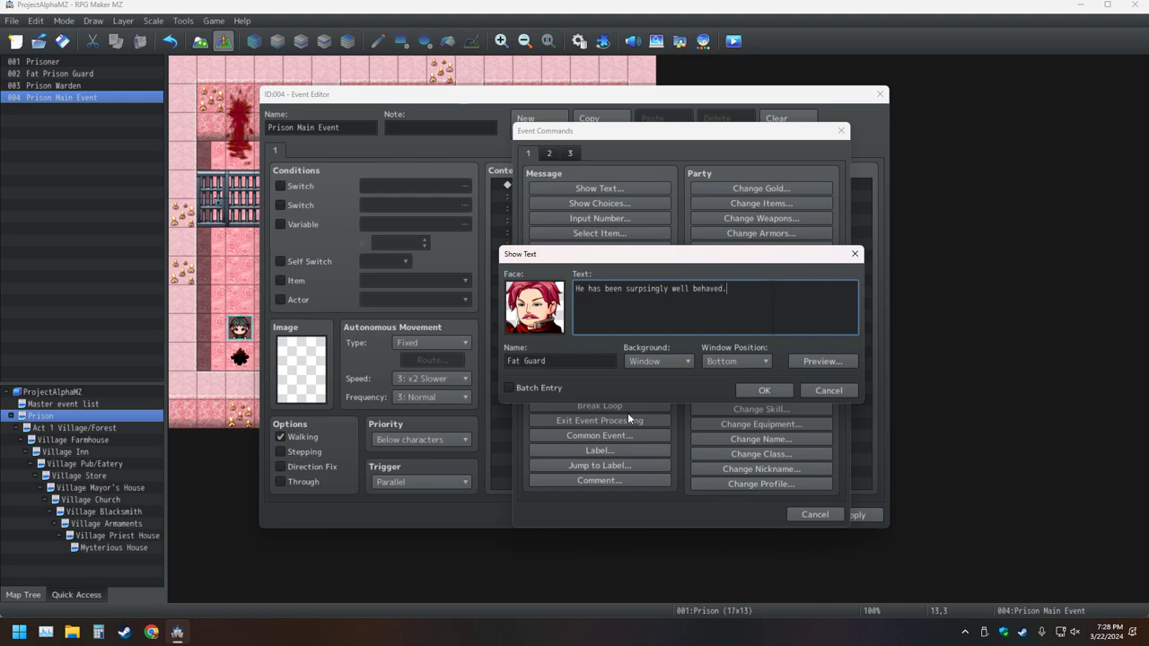
left_click(750, 390)
- Start a Show Text message below the Fat Guard's line with the last, smiling Main Char face and the speaker name "???"
double_click(534, 425)
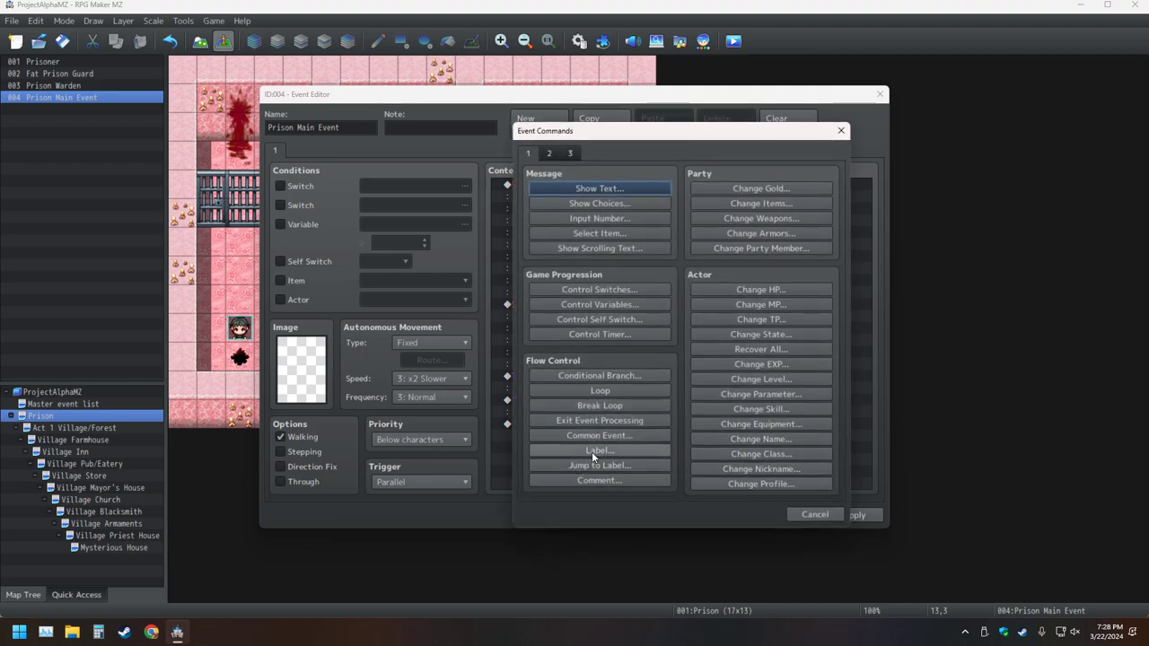
left_click(587, 189)
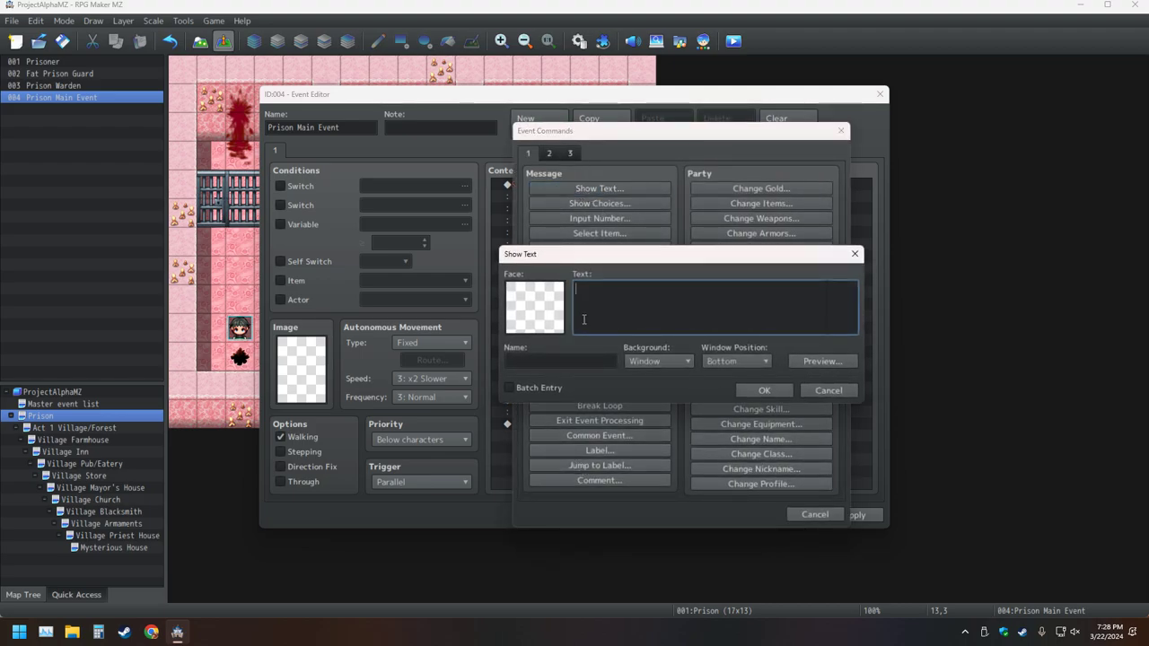
double_click(535, 312)
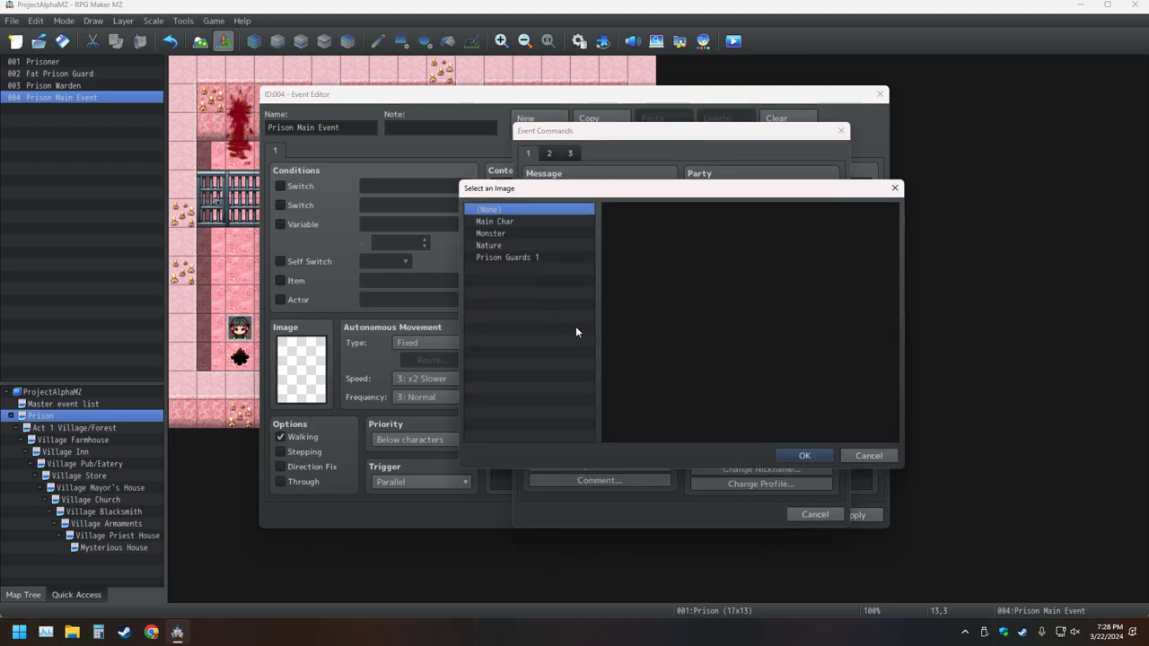
left_click(495, 222)
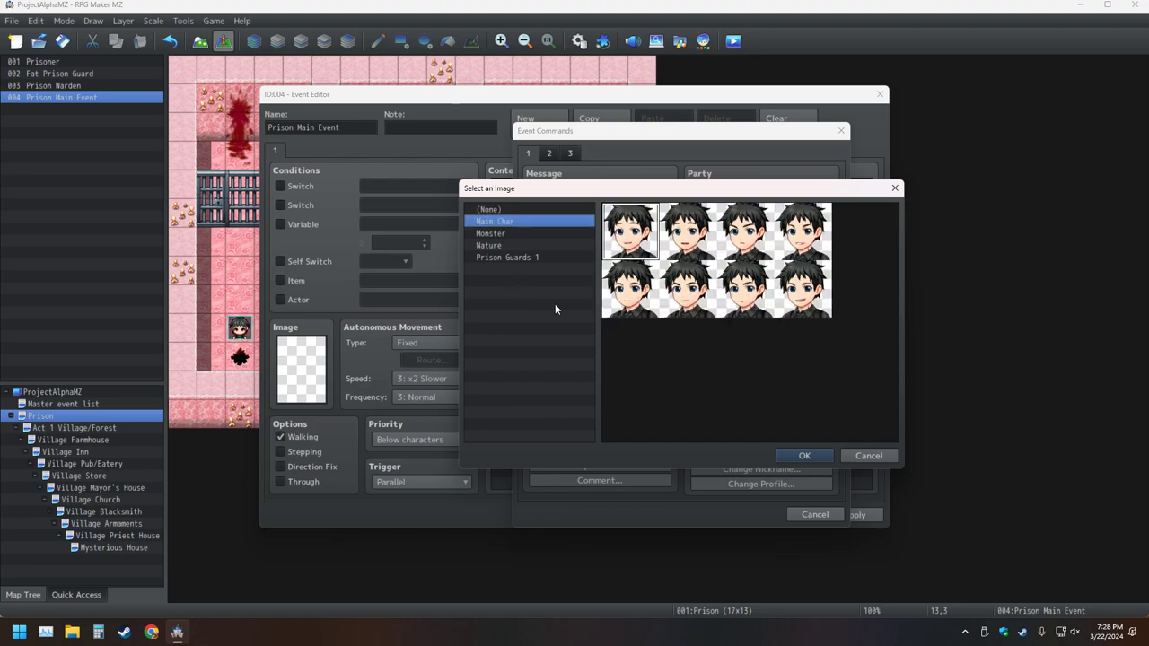
left_click(496, 233)
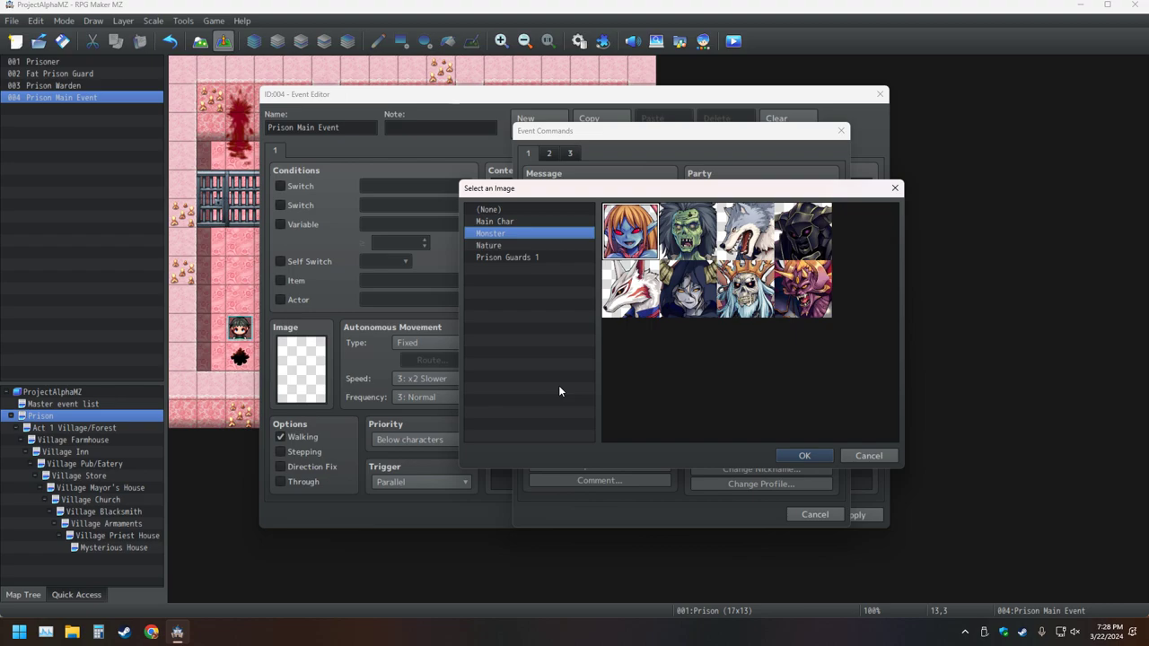
left_click(500, 222)
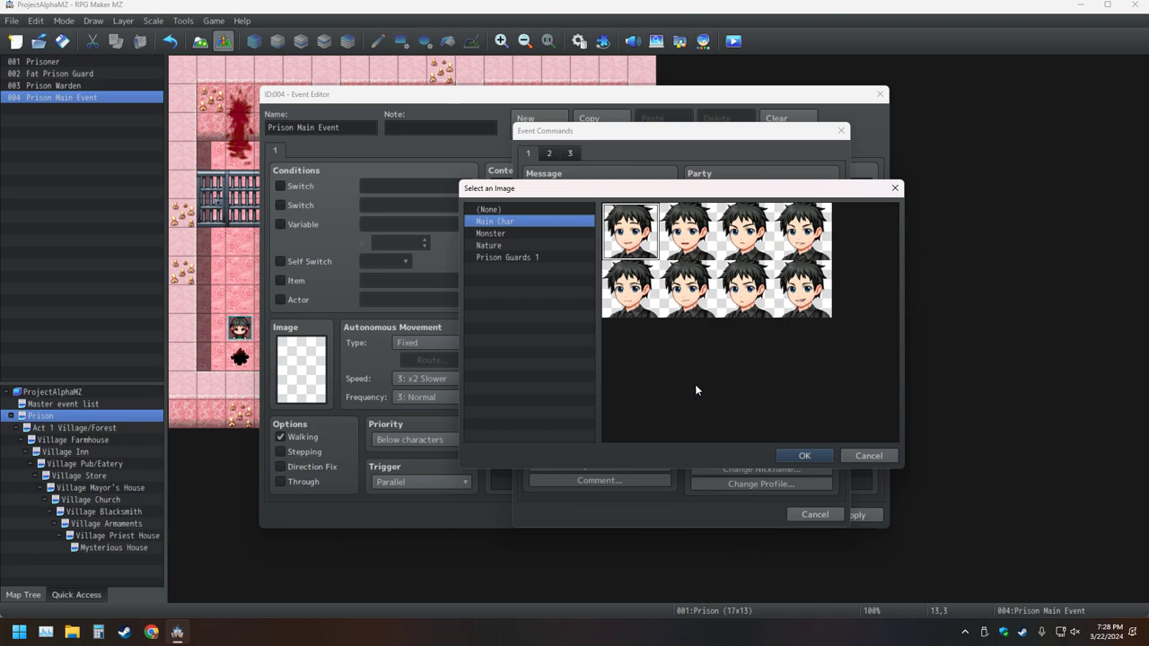
double_click(790, 296)
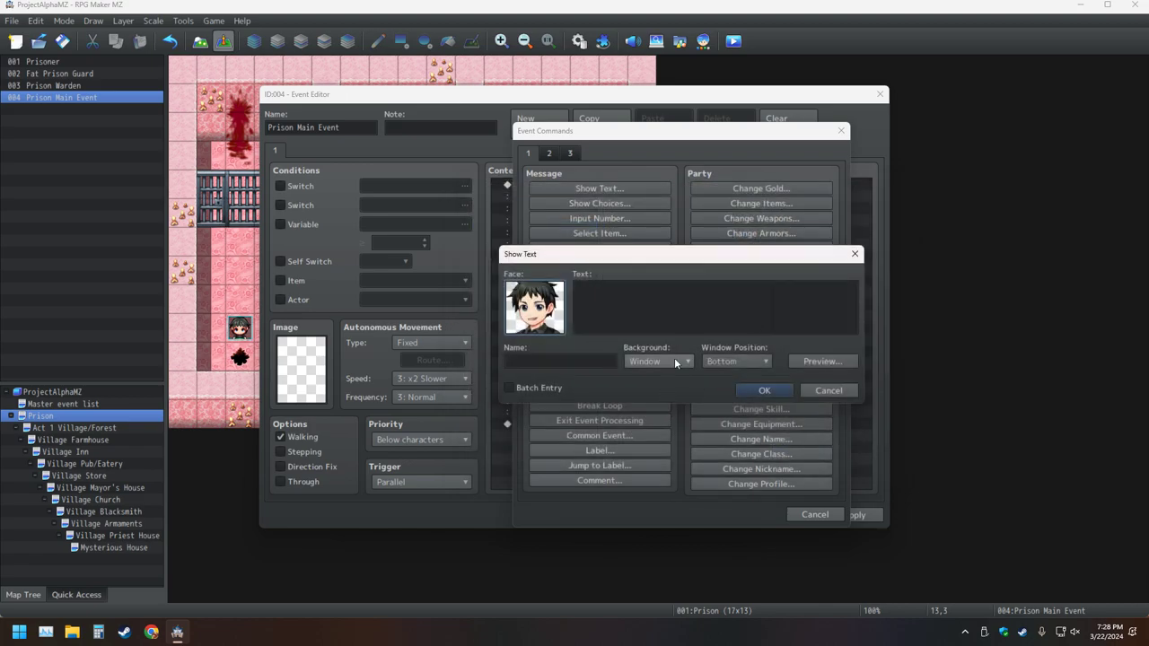
left_click(556, 362)
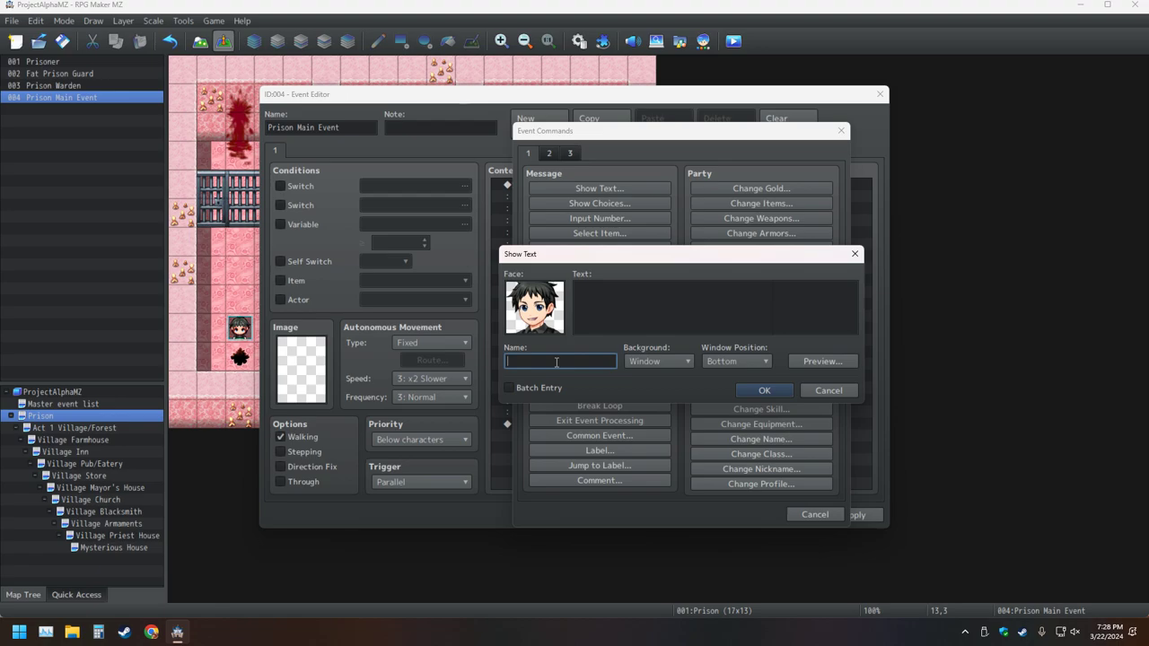
type("???")
- Enter the message's first line "Well, well, well, the warden is here to see me.", previewing the message to check how it fits
left_click(584, 327)
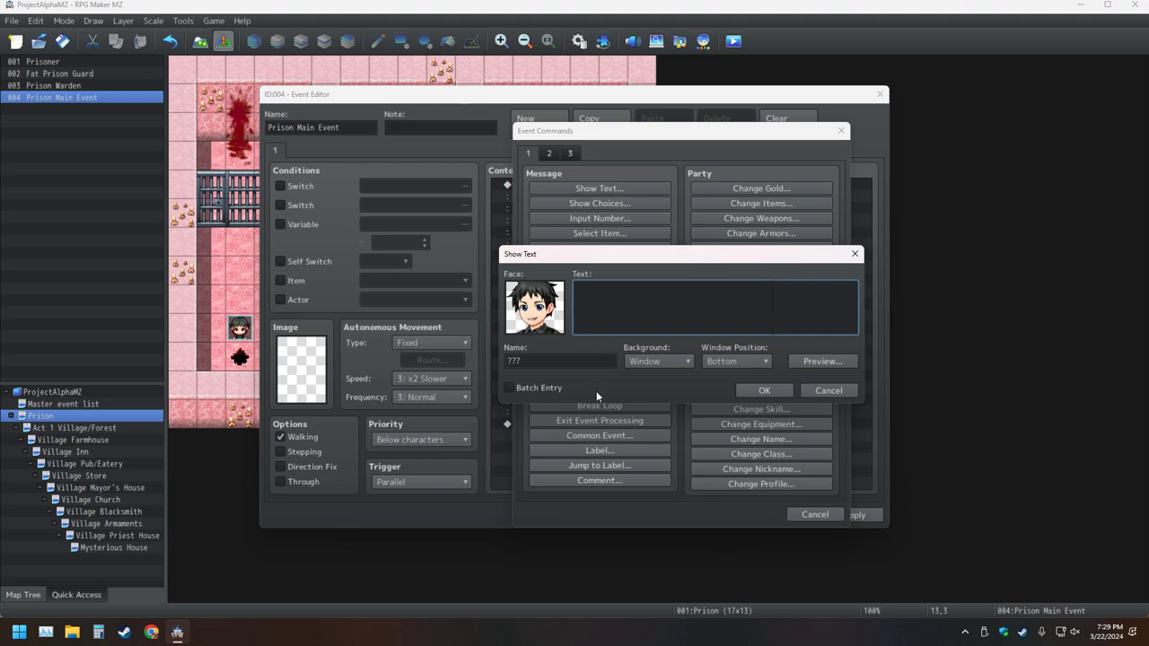
type("Well")
type(" well well")
type(", well")
type(", ")
type("The war")
type("den is")
type(" here")
type(" to see m")
type("e")
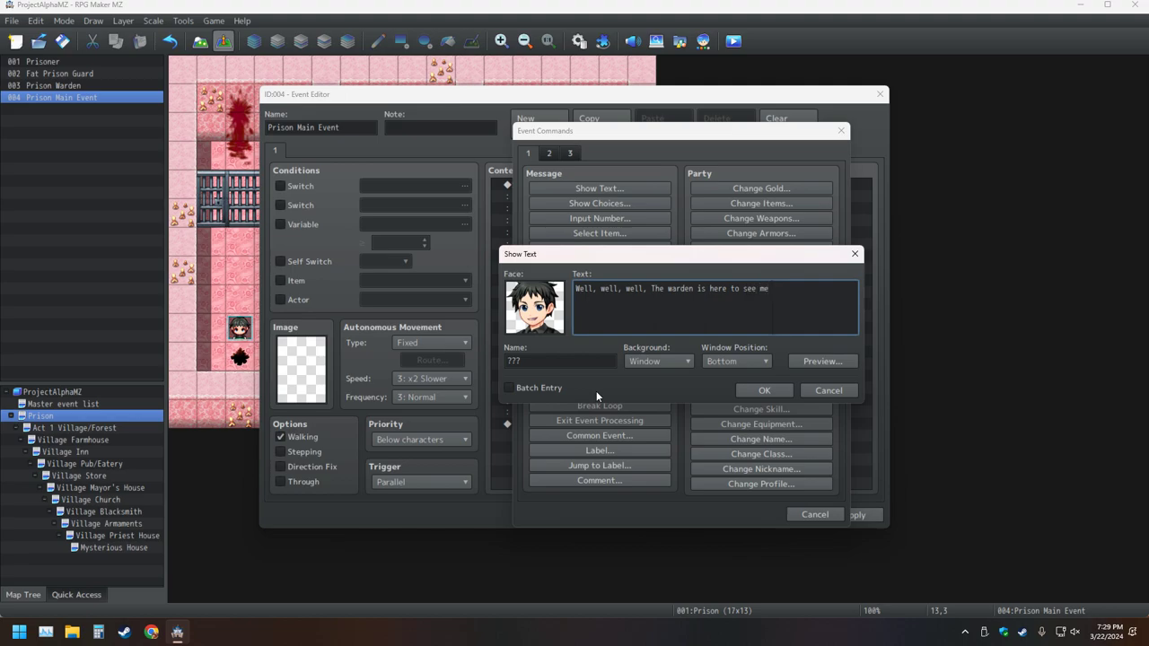
left_click(799, 364)
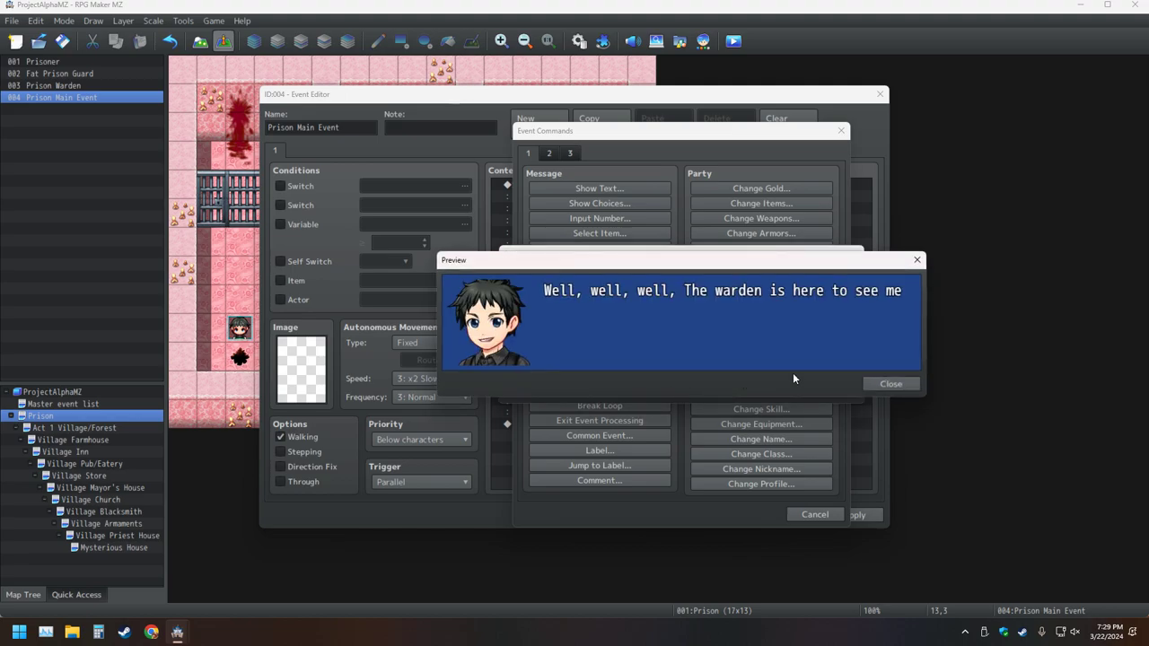
left_click(890, 384)
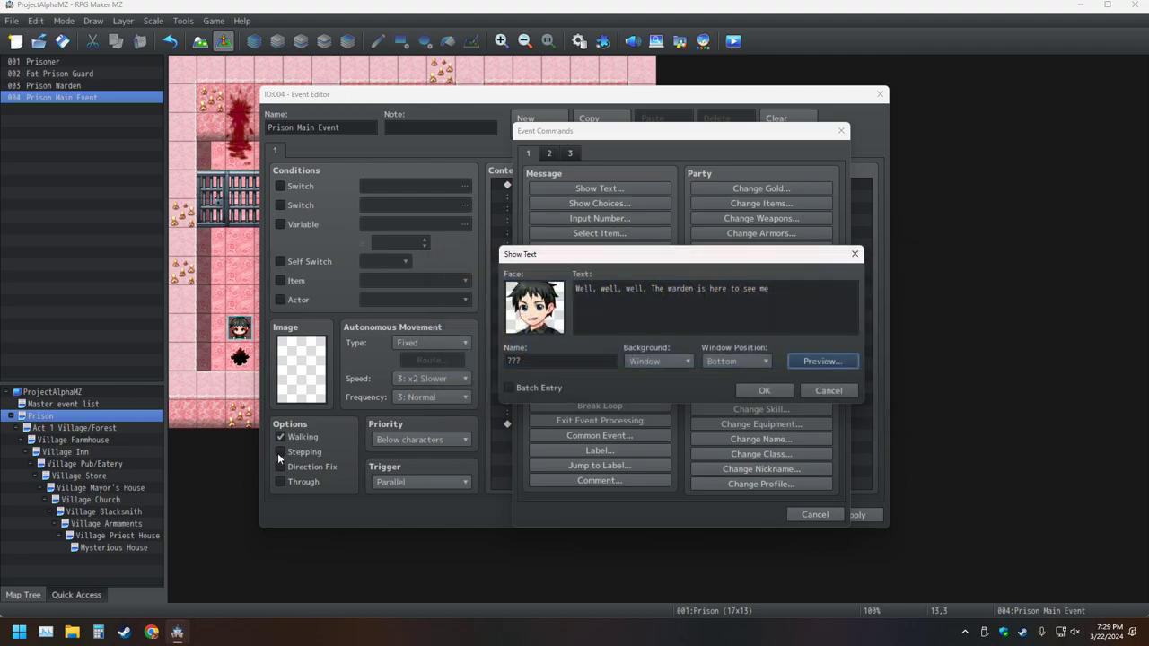
left_click(654, 290)
key("Delete")
type("to see me. ")
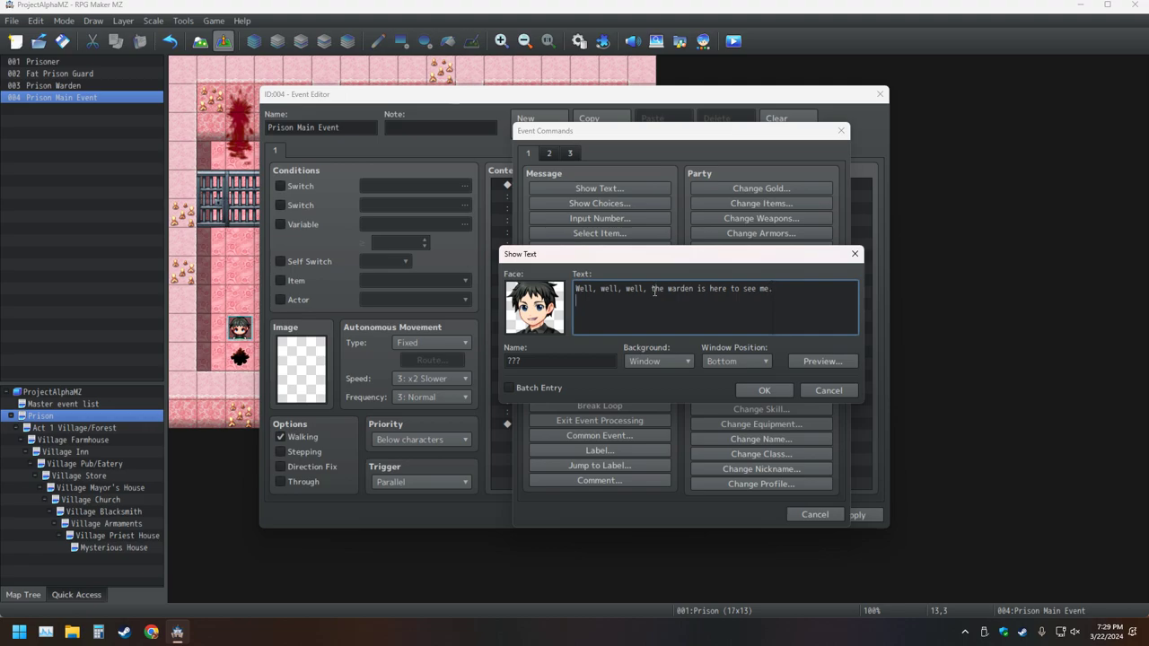
- Enter the second line "What brings you here to see little old me?" and add the message to the event
type("What brin")
type("gs you ")
type("here")
type(" to see")
type("  litt")
type("old me")
key("BackSpace")
key("BackSpace")
key("BackSpace")
key("BackSpace")
key("BackSpace")
key("BackSpace")
key("BackSpace")
key("BackSpace")
key("BackSpace")
key("BackSpace")
key("BackSpace")
key("BackSpace")
key("BackSpace")
type("little old me")
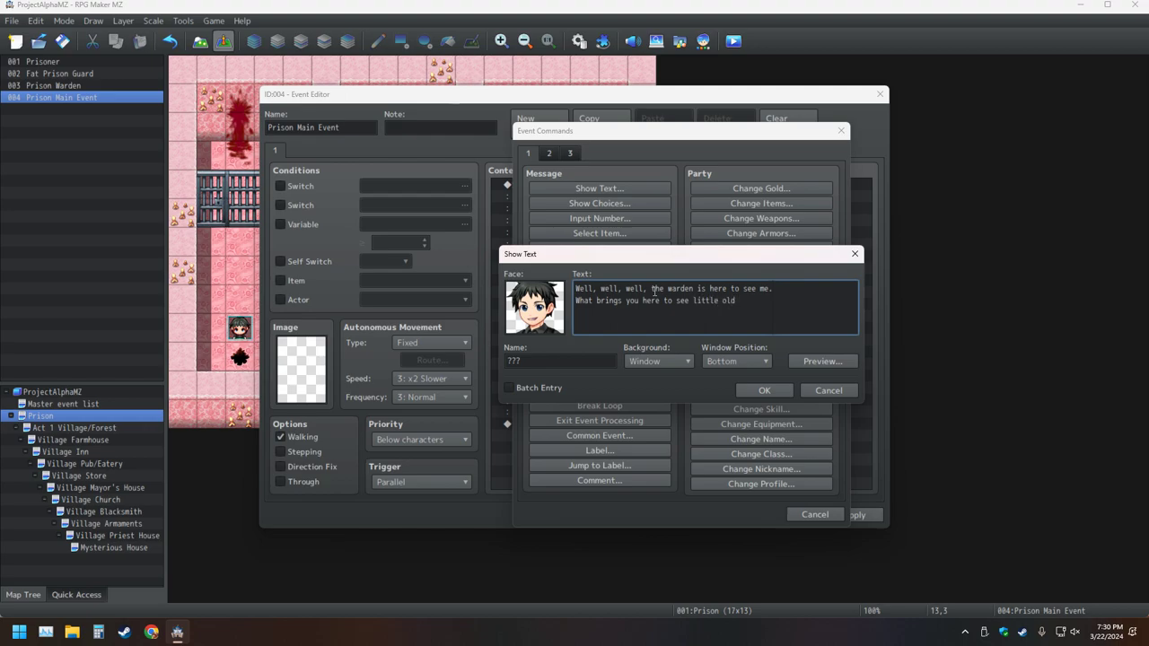
key("BackSpace")
key("BackSpace")
key("BackSpace")
key("BackSpace")
key("BackSpace")
key("BackSpace")
key("BackSpace")
key("BackSpace")
key("BackSpace")
key("BackSpace")
key("BackSpace")
key("BackSpace")
key("BackSpace")
key("BackSpace")
key("BackSpace")
key("BackSpace")
type(".")
type("old me")
type("?")
left_click(785, 389)
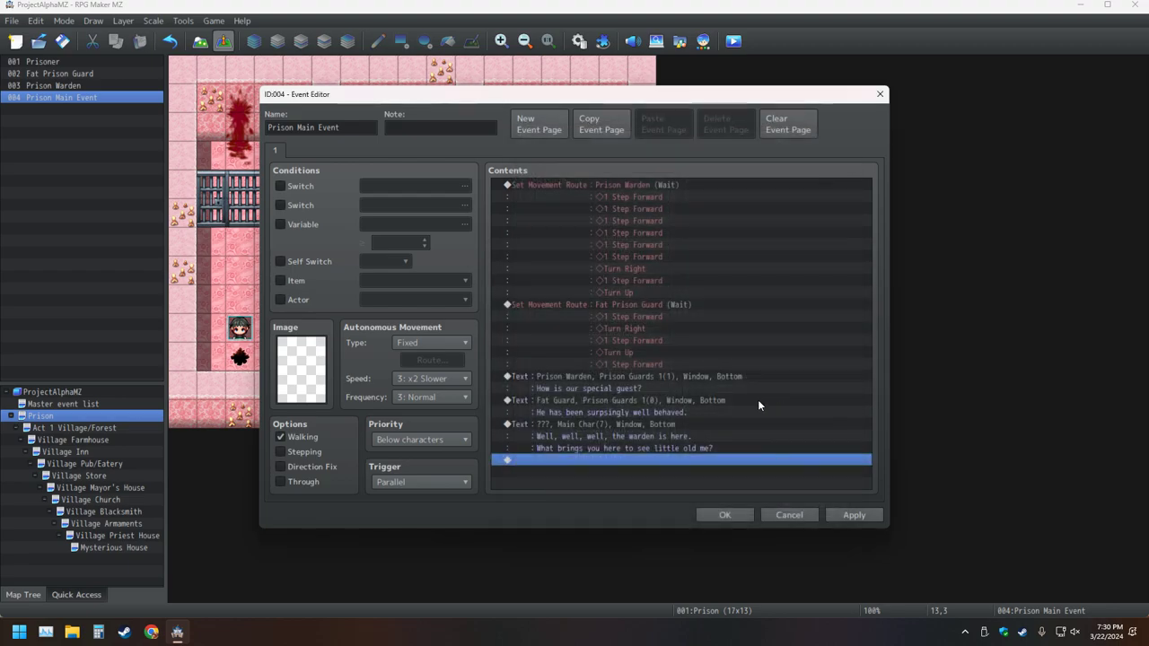
- Start another message at the end of the event with the green-haired Prison Guards 1 face and the speaker name "Prison Warden"
double_click(544, 462)
left_click(594, 188)
double_click(549, 312)
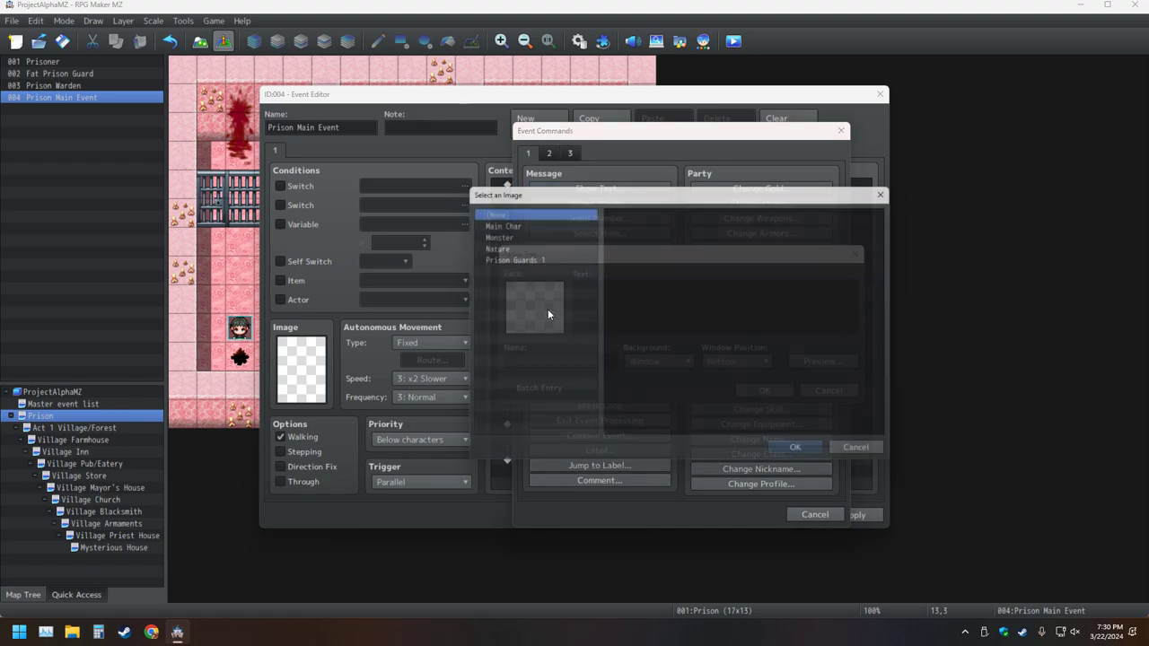
left_click(531, 257)
double_click(684, 235)
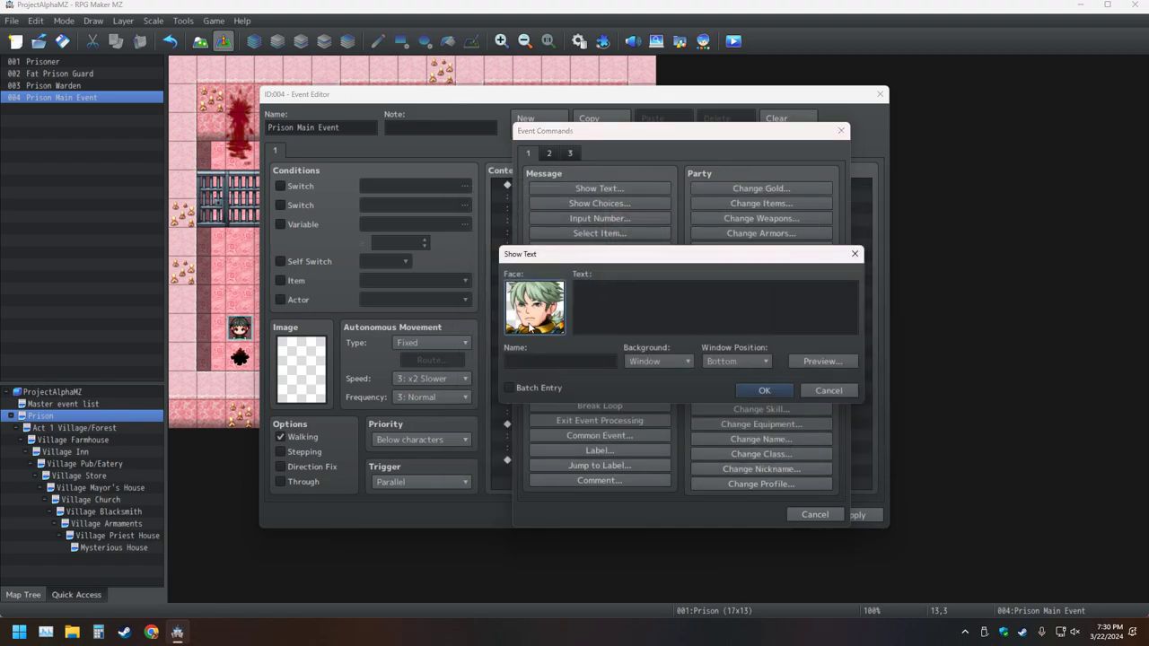
left_click(544, 360)
type("Prison")
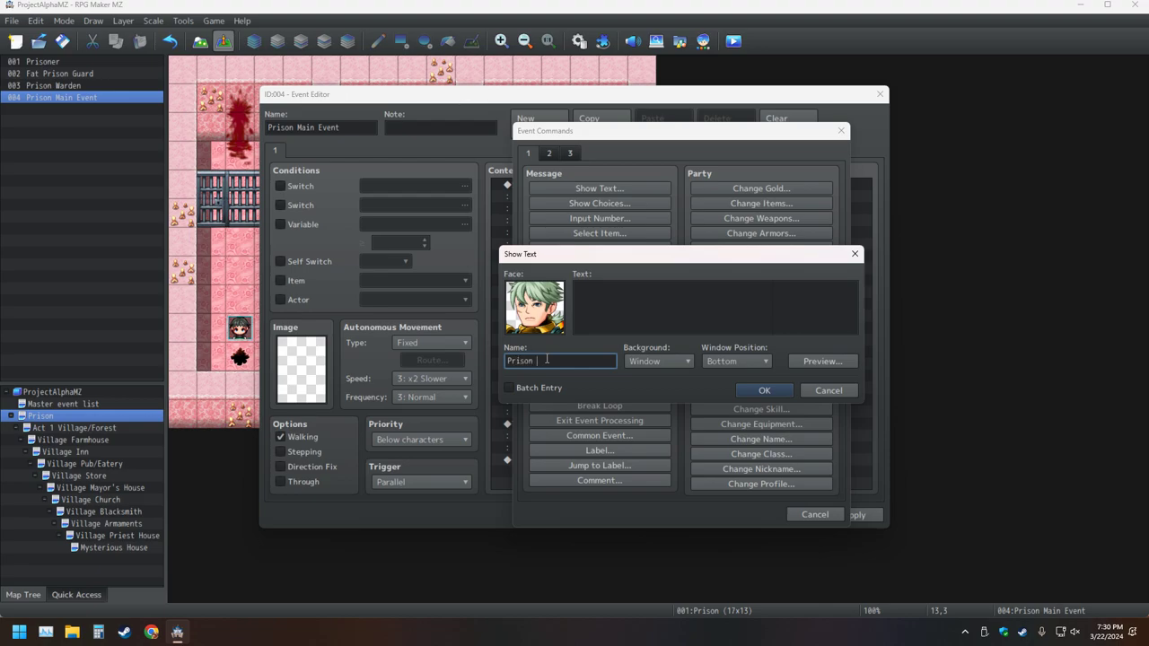
type(" Warden")
- Add the Prison Warden message with its text left blank and close the event, keeping the changes
left_click(633, 320)
double_click(584, 367)
key("XF86AudioRaiseVolume")
left_click(759, 392)
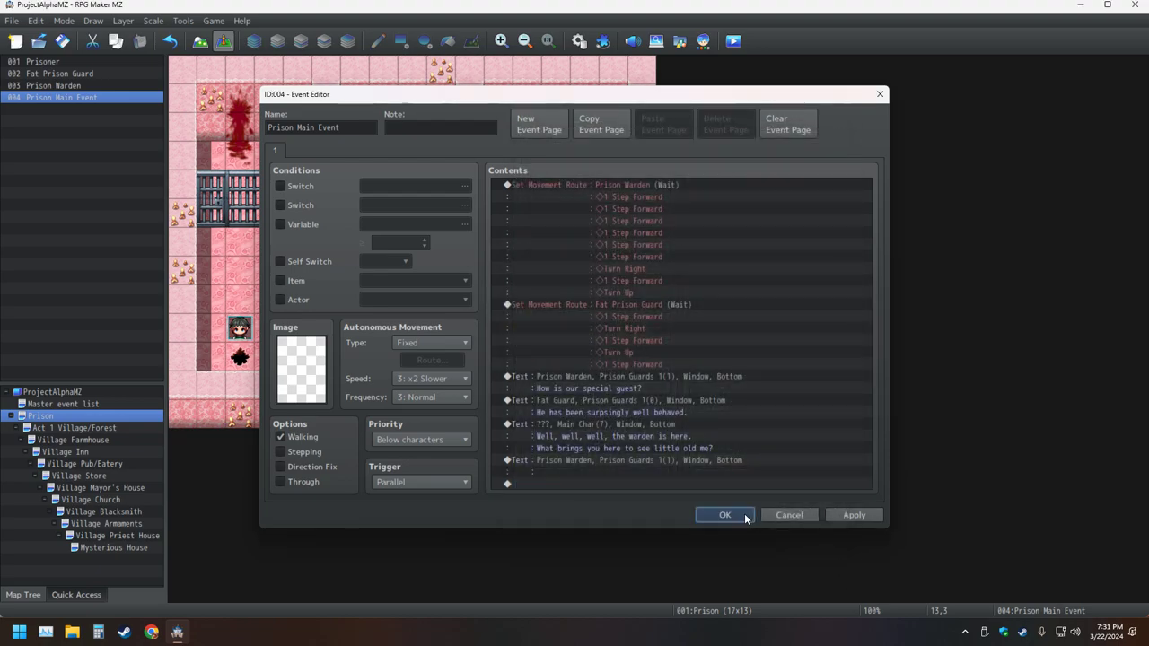
left_click(745, 518)
- Lower the volume of the Theme4 title music in the database's System 1 settings and apply the change
left_click(579, 40)
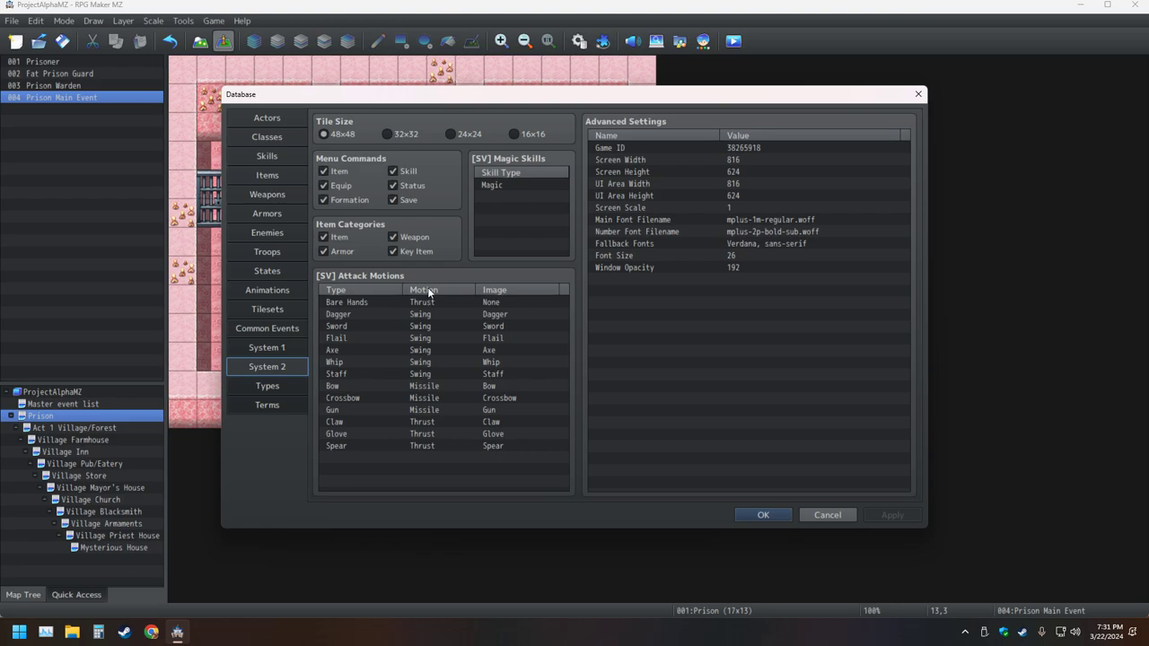
left_click(266, 347)
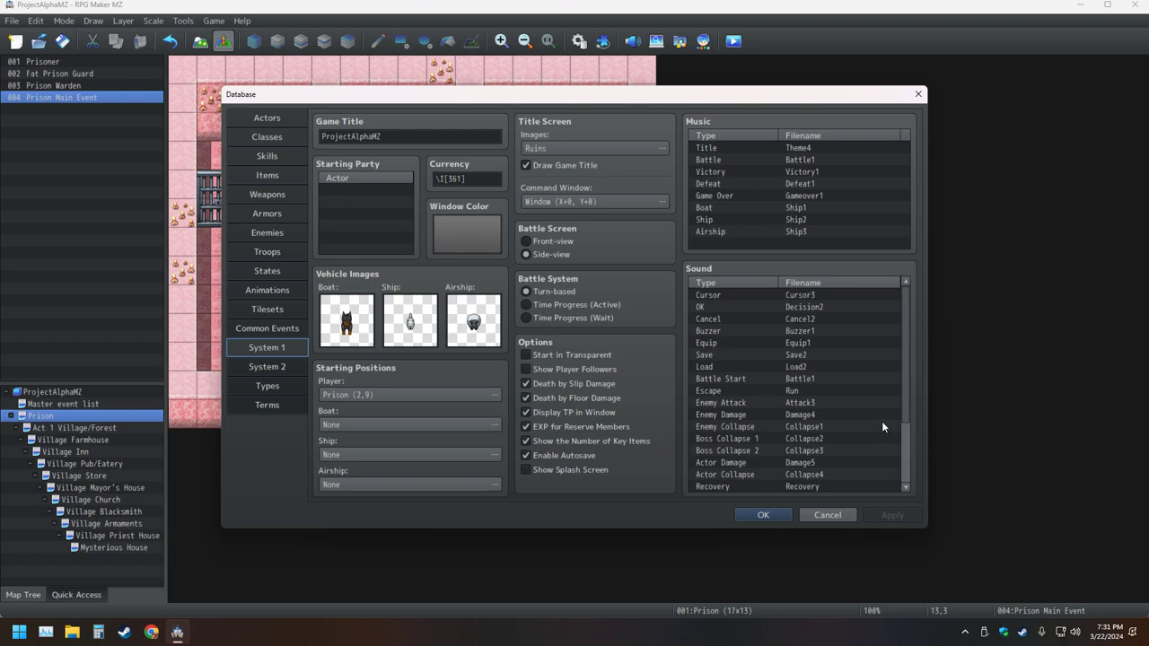
scroll(888, 417, "down", 2)
scroll(886, 431, "down", 1)
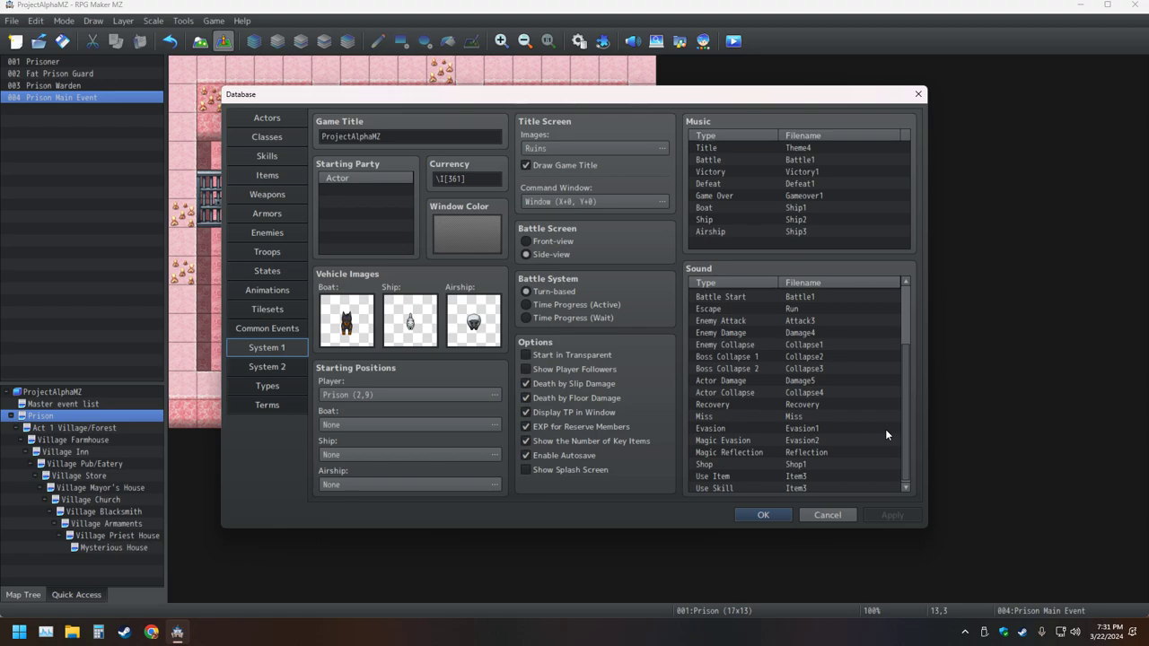
scroll(885, 429, "up", 3)
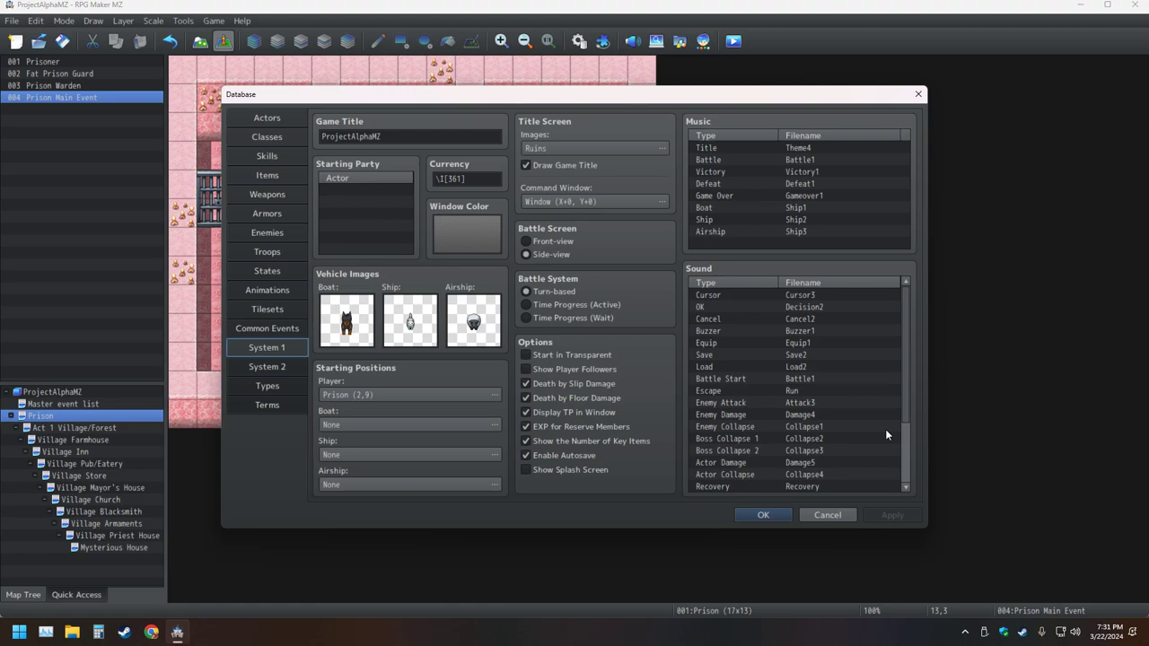
double_click(811, 149)
left_click_drag(886, 171, 818, 172)
left_click(808, 363)
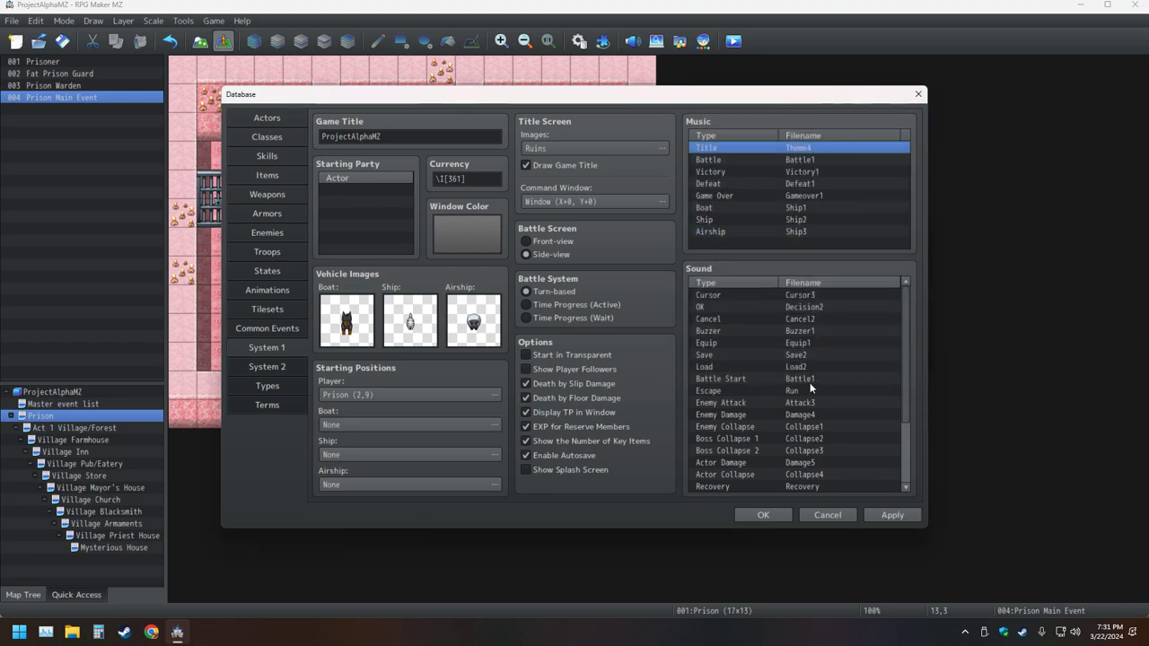
left_click(891, 515)
left_click(754, 511)
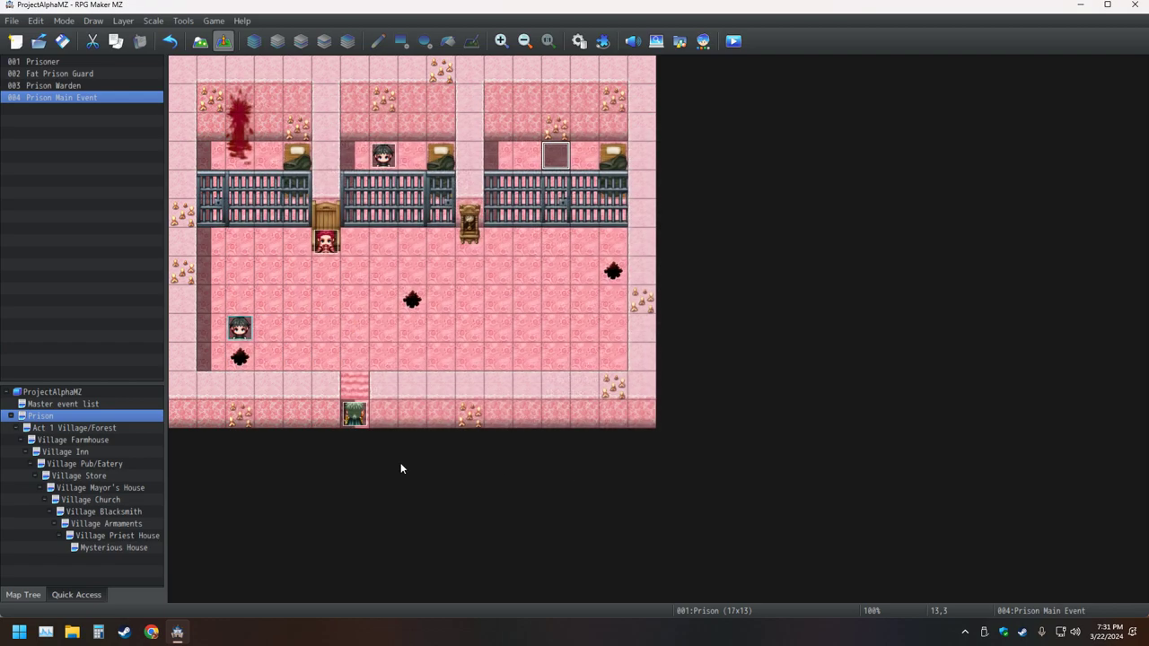
left_click(39, 41)
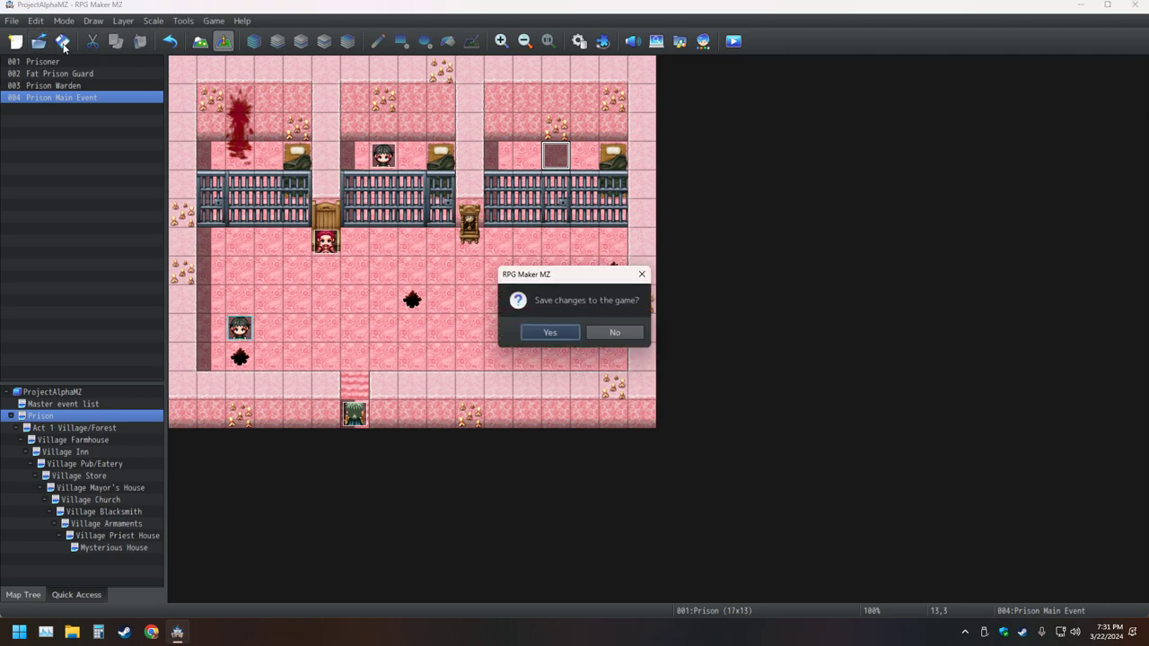
left_click(627, 336)
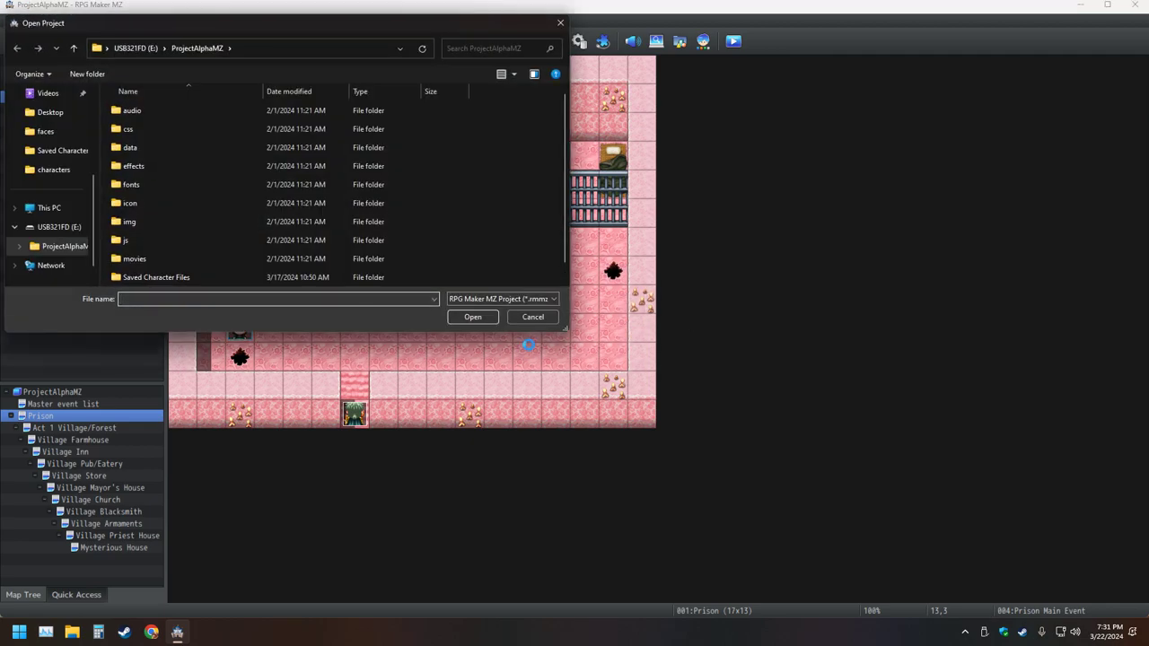
left_click(533, 317)
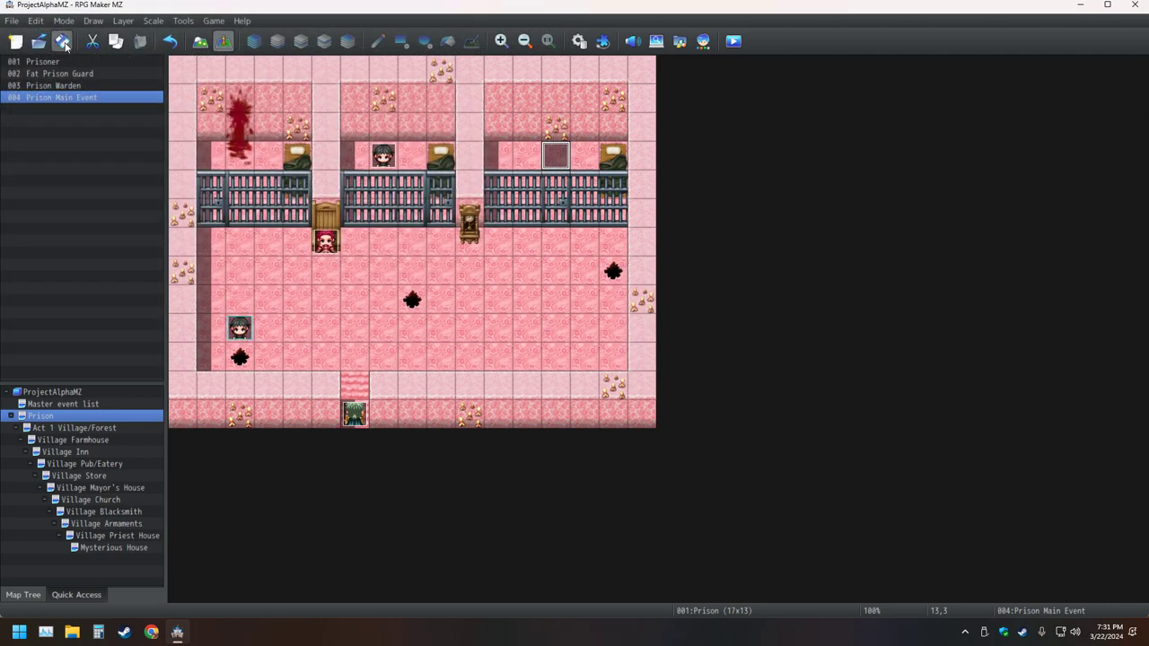
- Reopen the blank Prison Warden message in the Prison Main Event and enter the line "I came to see the demon that has been caught"
double_click(557, 157)
right_click(555, 461)
left_click(591, 488)
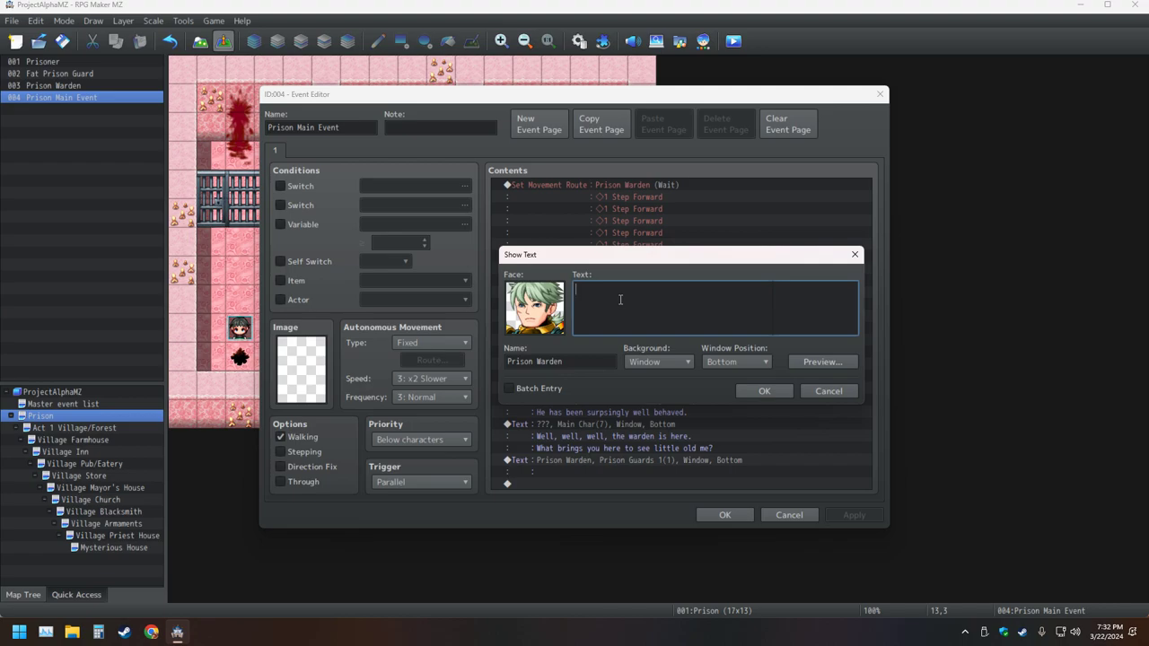
type("came to s")
type("ee the")
type(" demon k")
type("ing")
key("BackSpace")
key("BackSpace")
key("BackSpace")
key("BackSpace")
type("that is")
key("BackSpace")
type("has been caught")
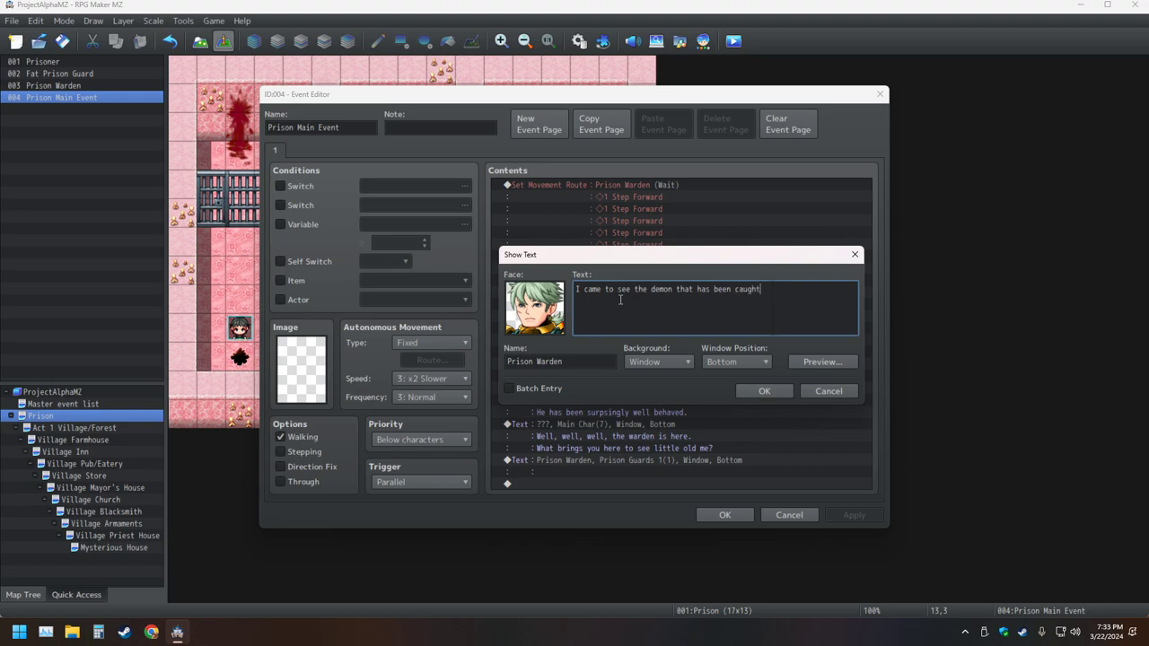
- Continue the warden's text on a second line with "and found guilty of his crimes." and confirm the message
key("Return")
type("and found guilty of")
type("his crimes")
key("BackSpace")
type(".")
left_click(763, 392)
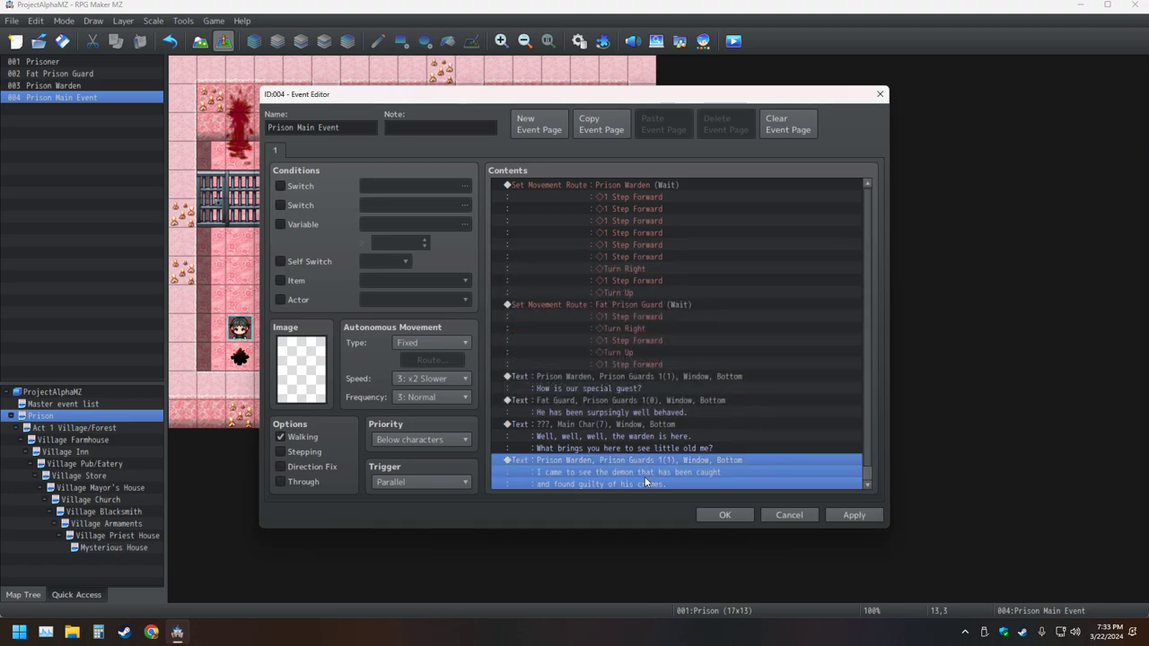
- Append a new Show Text message after the warden's reply with the first face of the Prison Guards 1 set
double_click(560, 483)
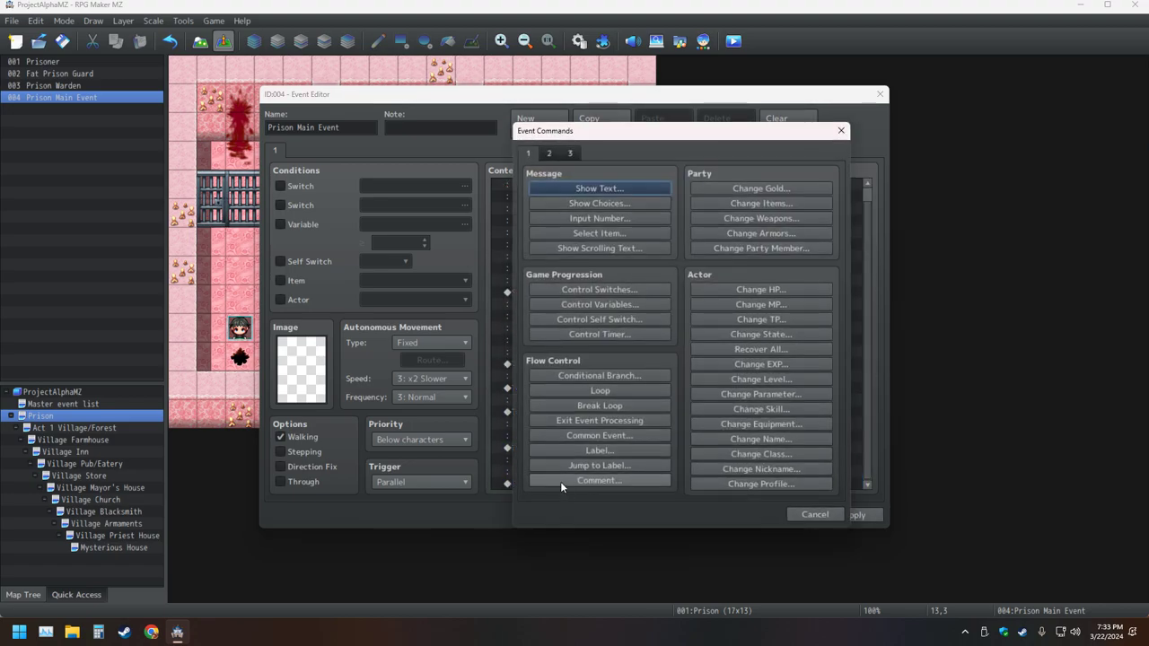
left_click(600, 190)
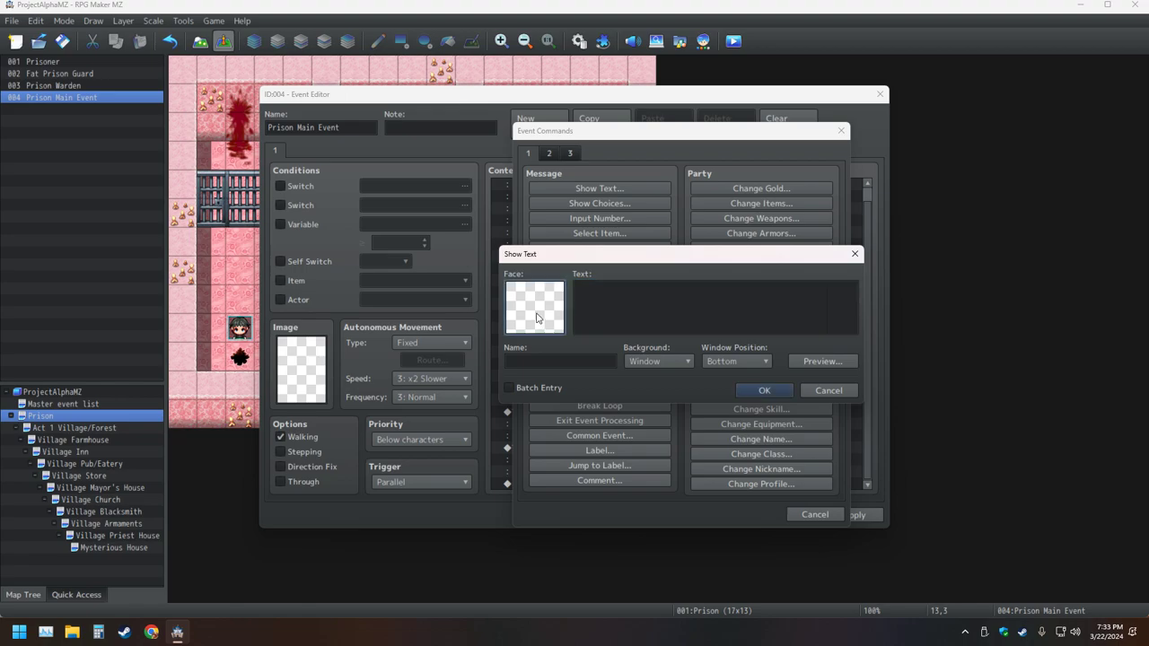
double_click(539, 306)
left_click(512, 223)
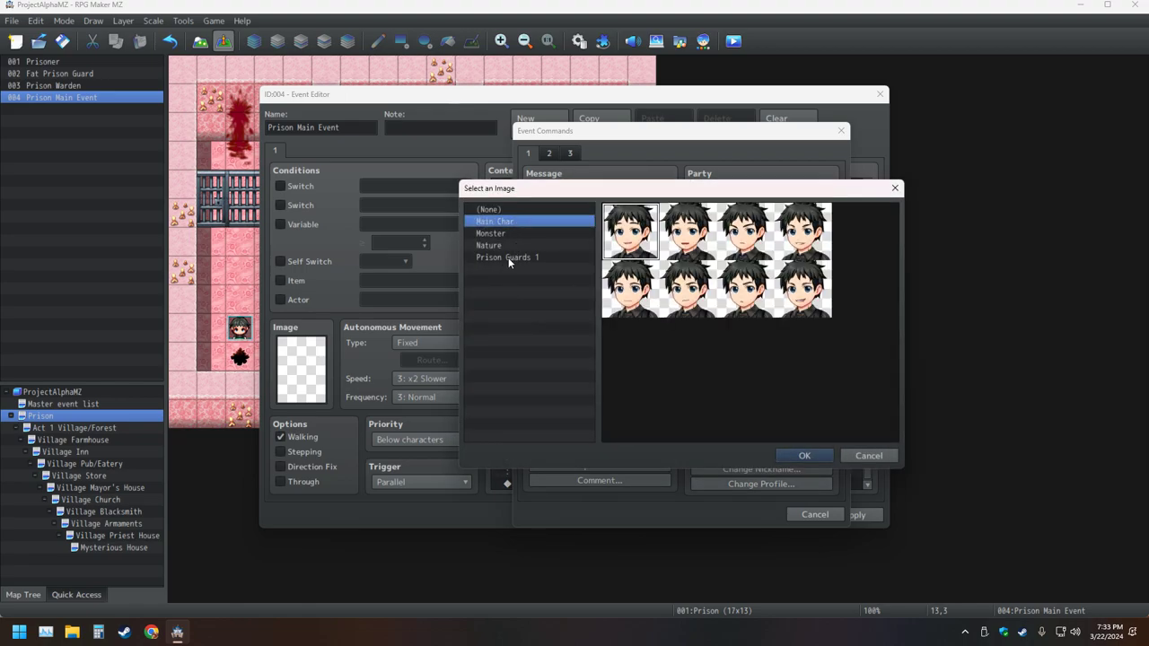
left_click(510, 257)
double_click(643, 226)
- Set the new message's speaker name to "Fat Guard"
left_click(540, 364)
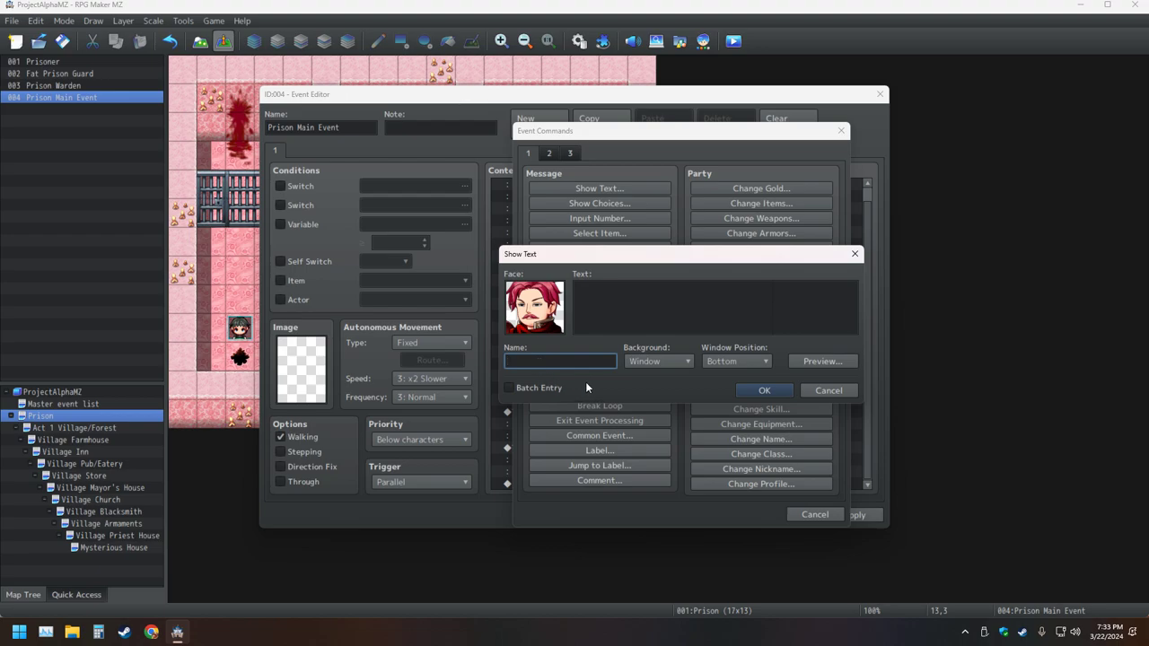
type("Fat gGuard")
key("Tab")
key("Tab")
key("Tab")
key("Tab")
key("Tab")
key("Tab")
key("Tab")
key("Tab")
key("Tab")
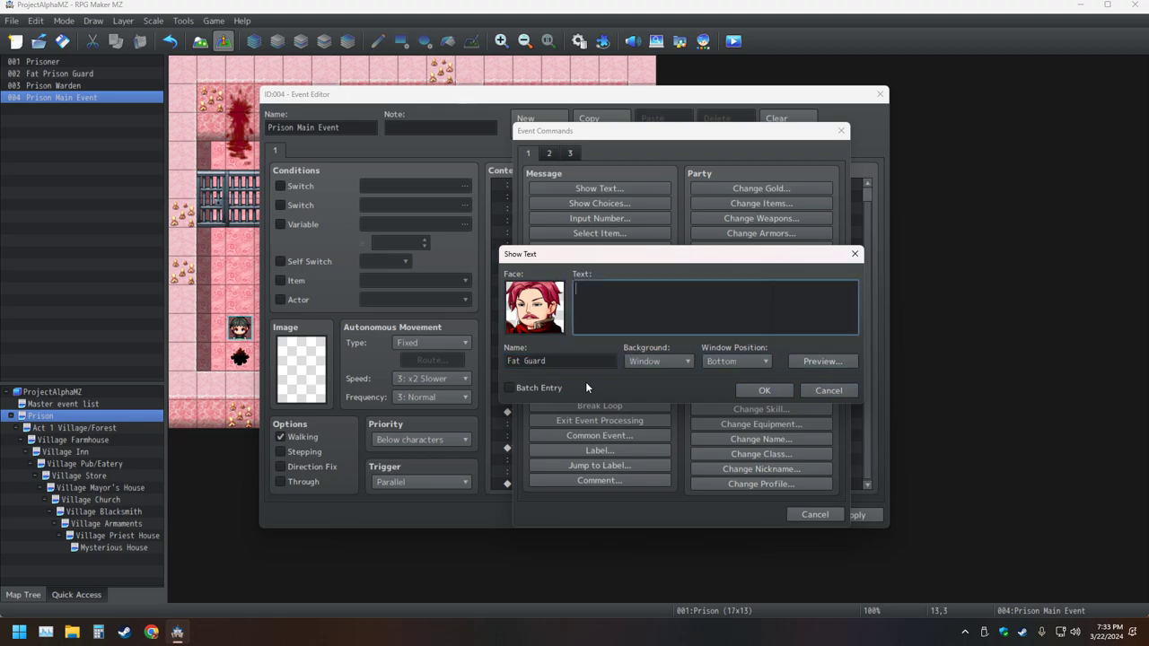
key("Tab")
key("Tab")
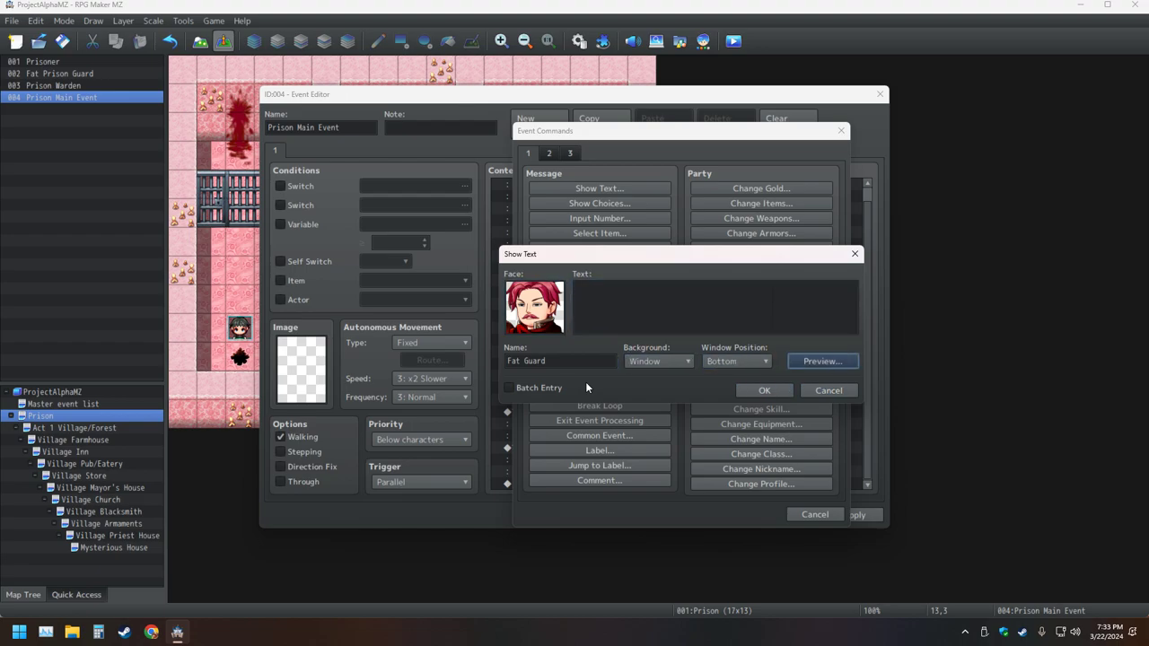
- Enter "It is hard to believe such a small child caused" as the Fat Guard's first line and preview the message
left_click(634, 330)
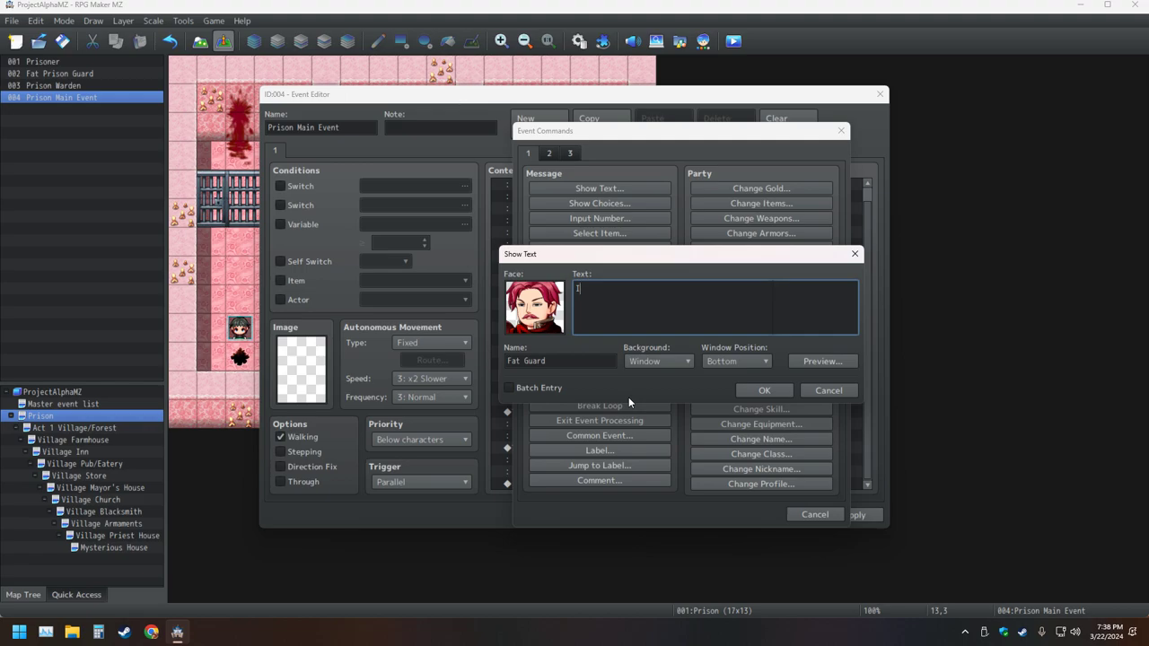
type("t is hard to belive")
key("BackSpace")
key("BackSpace")
type("eve such a small child")
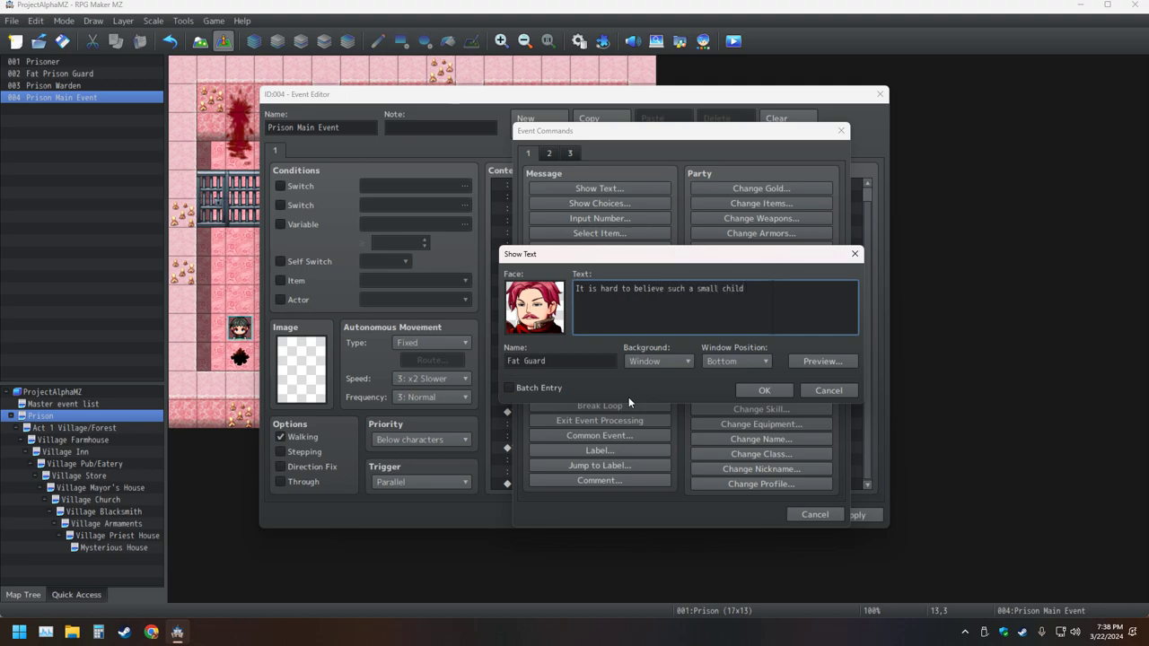
type(" caused")
left_click(804, 362)
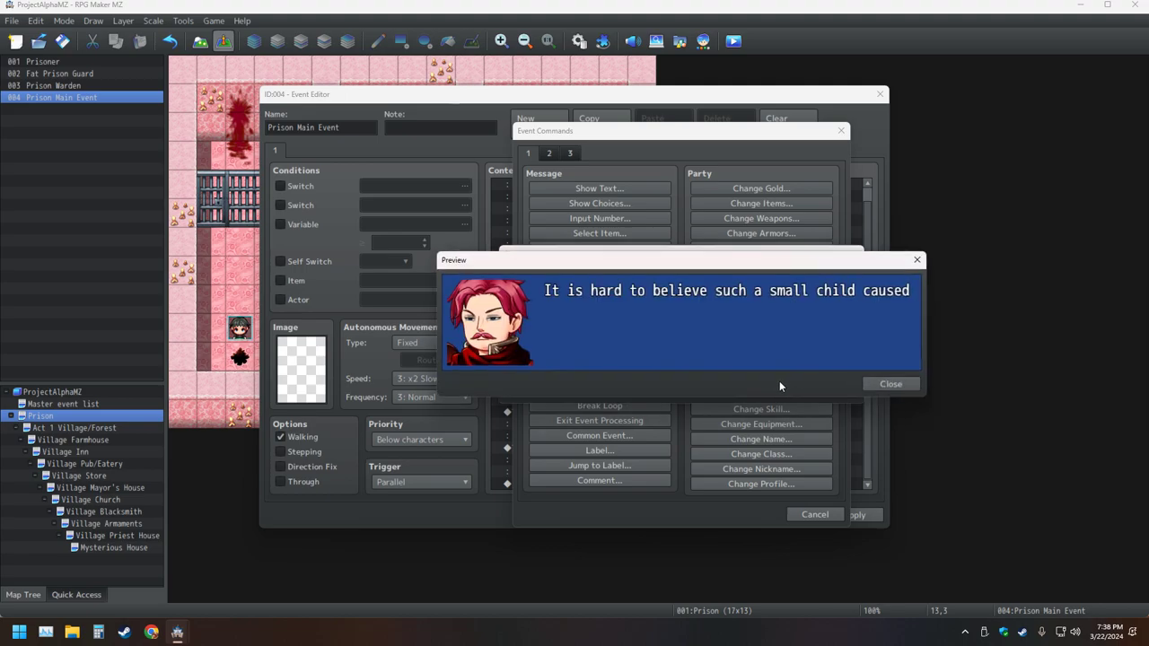
left_click(880, 383)
- Try fitting another word after "caused" on the Fat Guard's first line, checking it in the preview
left_click(777, 291)
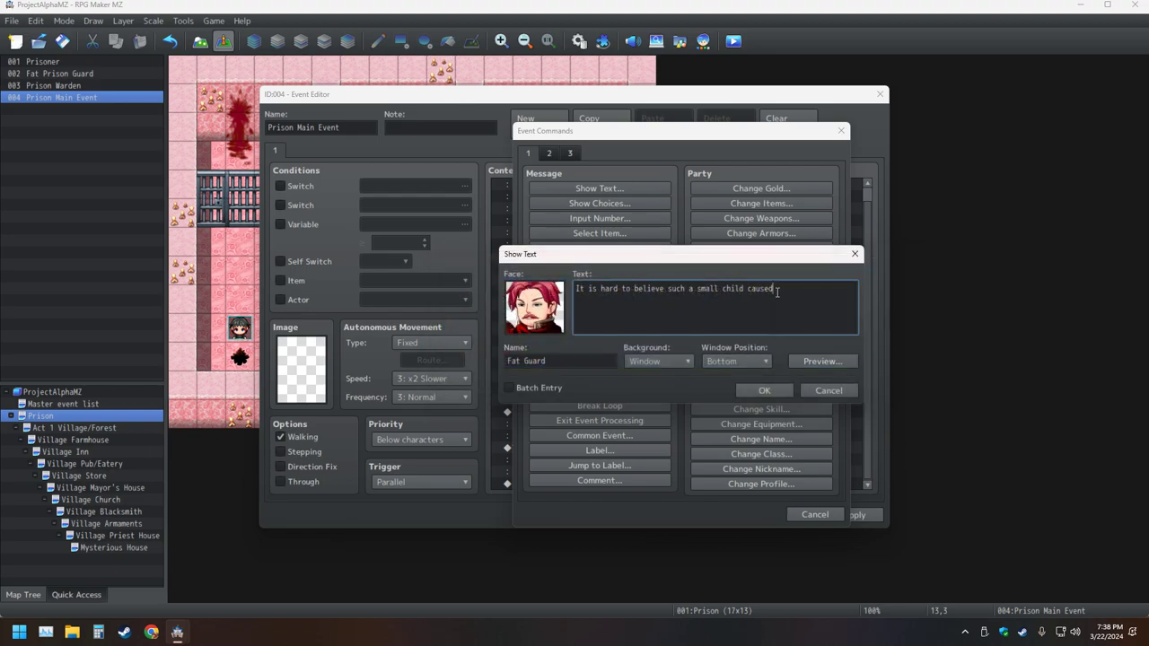
type("tht")
left_click(793, 358)
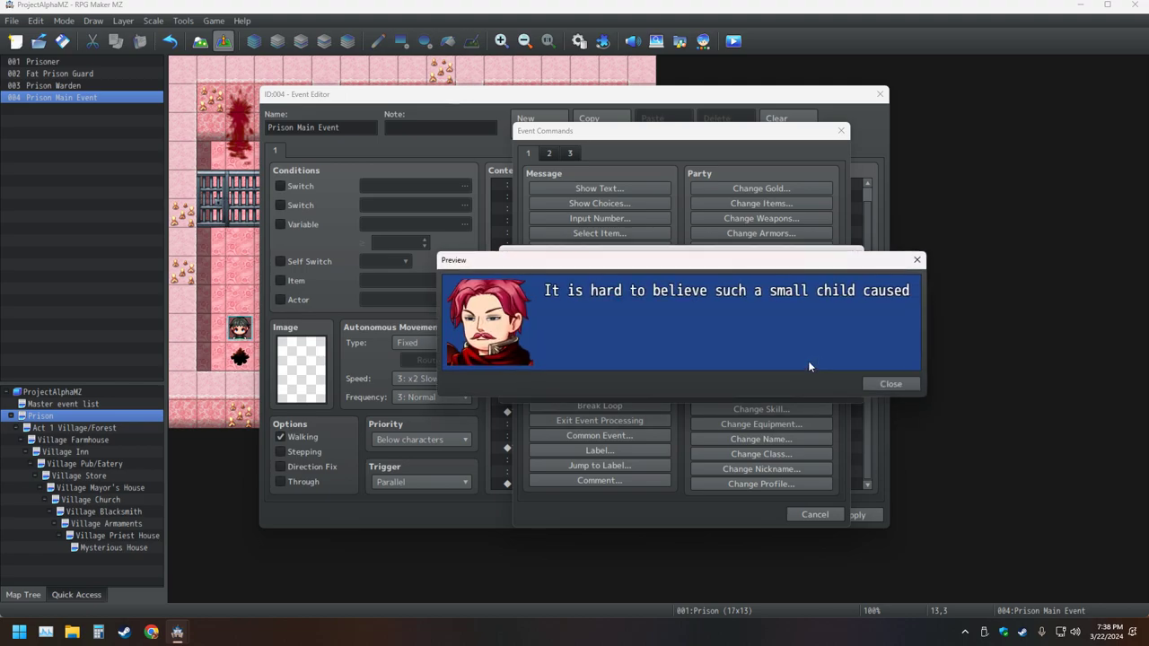
left_click(898, 384)
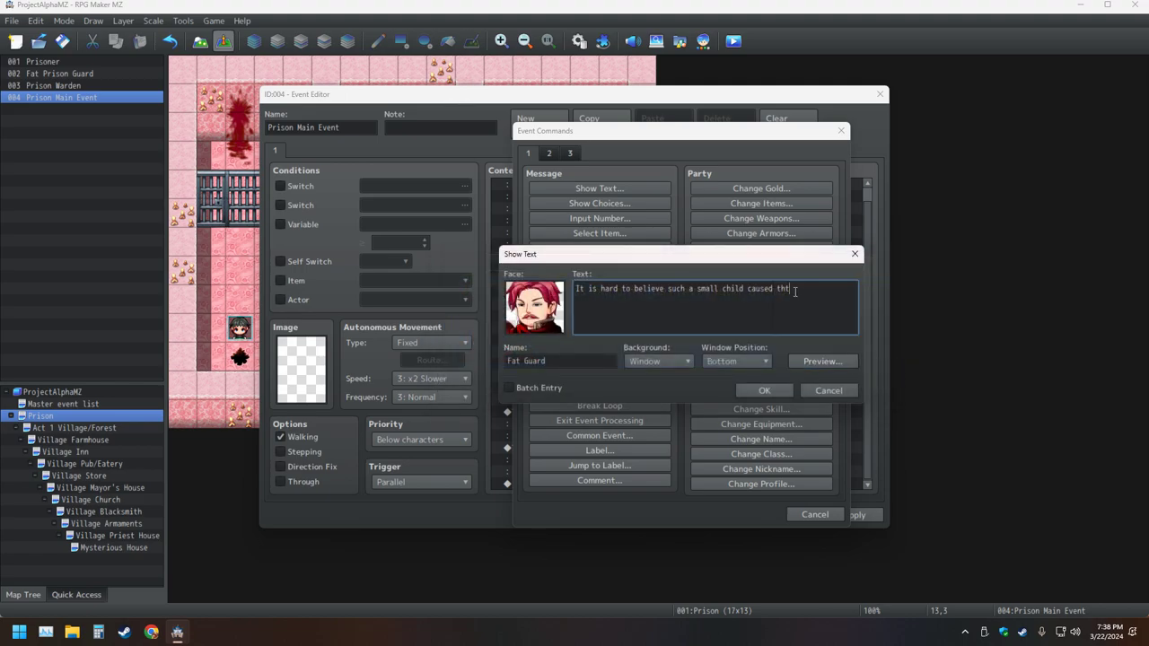
left_click(824, 361)
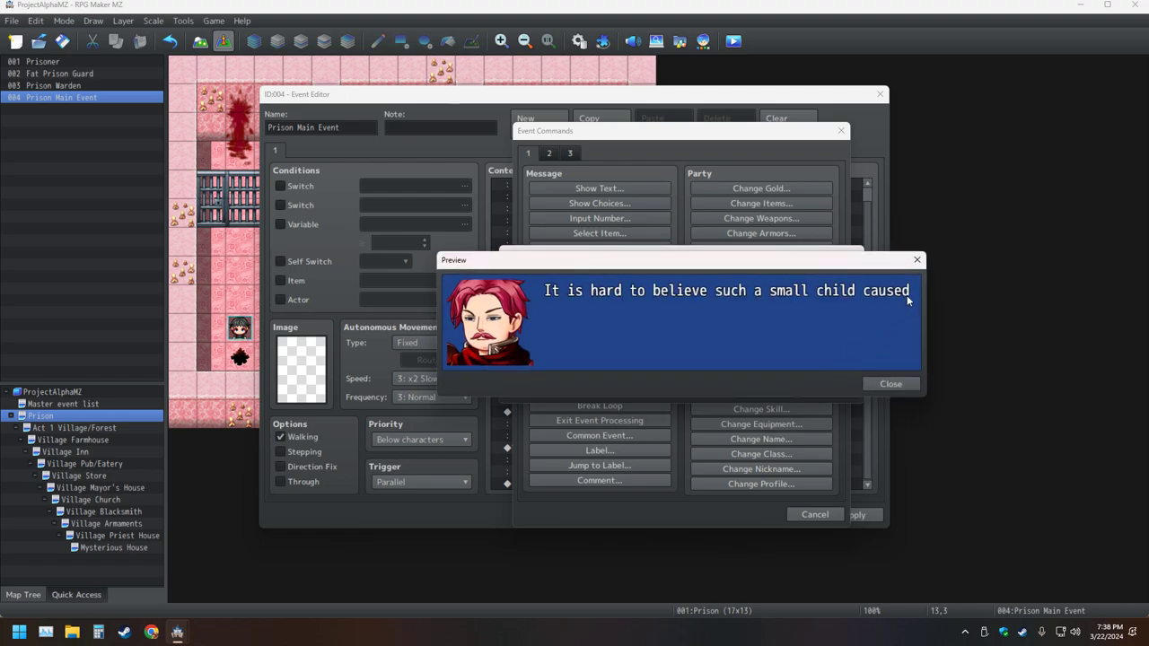
left_click(897, 384)
left_click(820, 325)
key("BackSpace")
key("BackSpace")
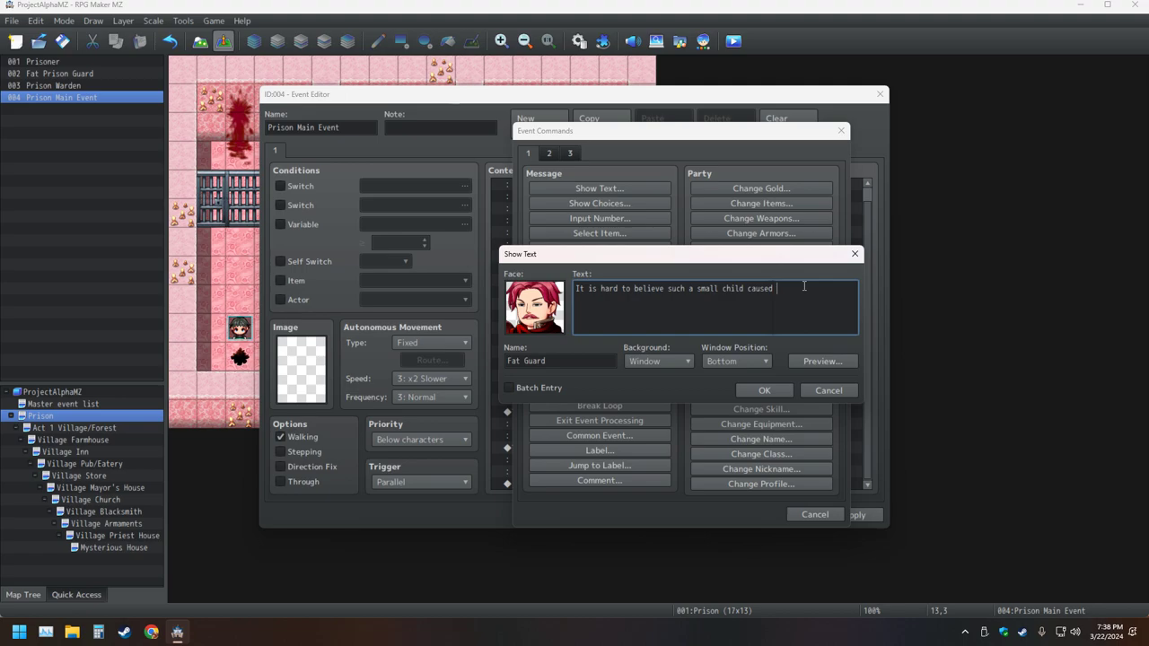
- Add "that much damage." as the Fat Guard's second line, previewing it along the way, and confirm the message
type("that much")
left_click(821, 361)
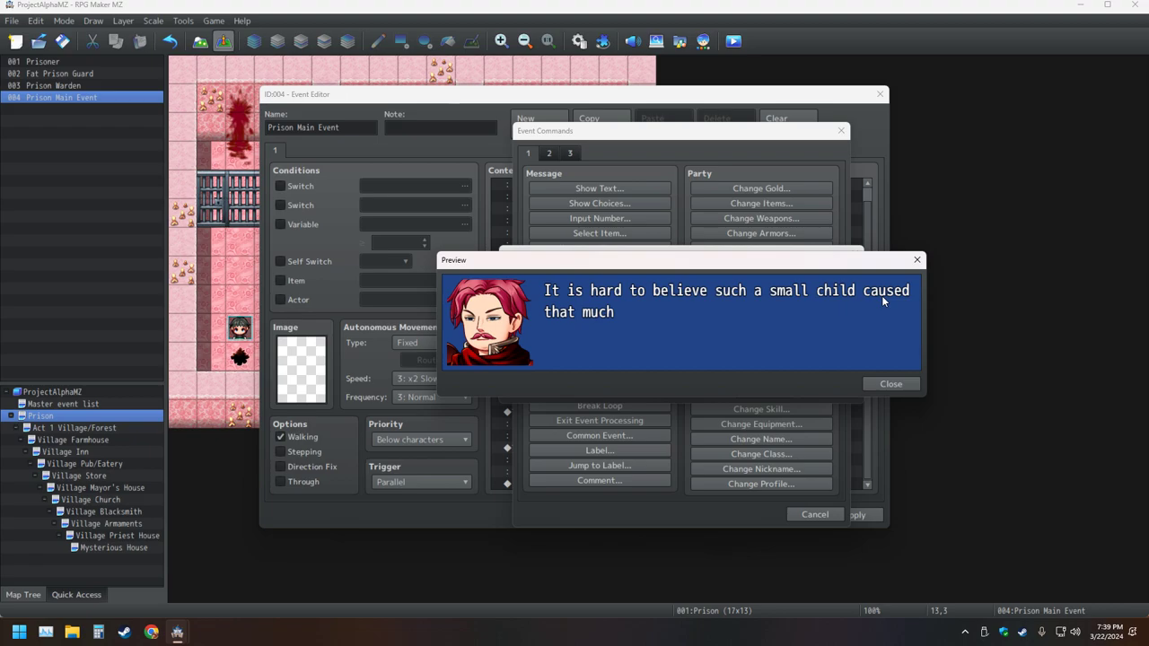
left_click(917, 260)
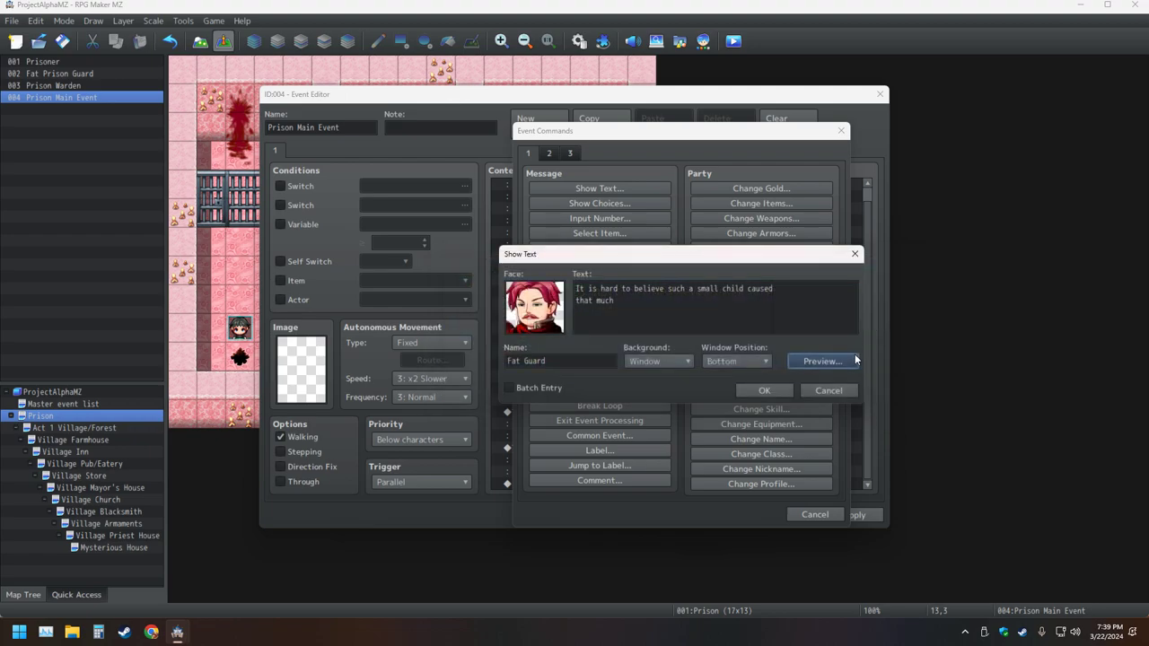
left_click(633, 308)
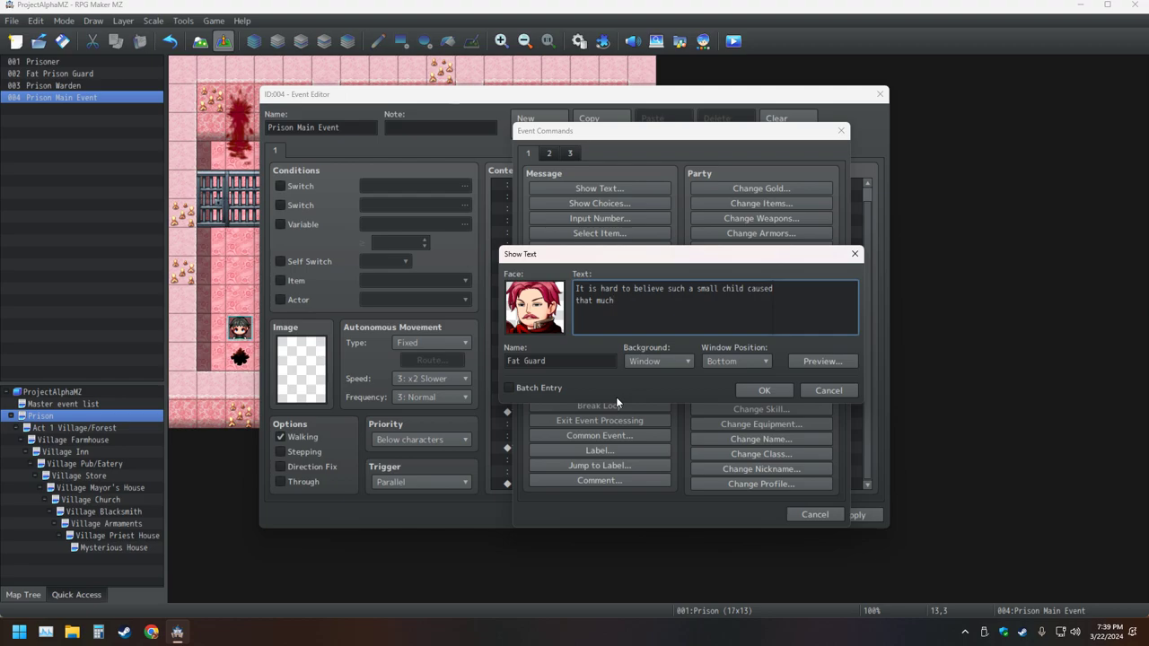
type("damage.")
left_click(763, 391)
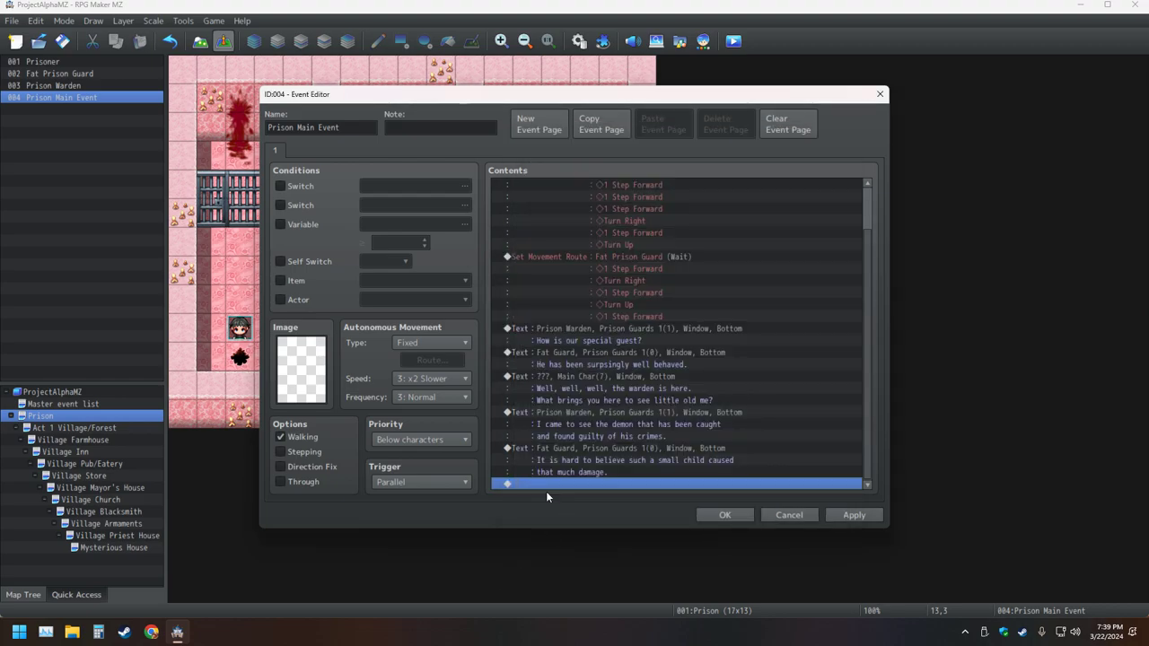
- Append a Show Text message with the first face in the second row of Main Char and the speaker name "???"
double_click(545, 485)
left_click(616, 187)
double_click(539, 305)
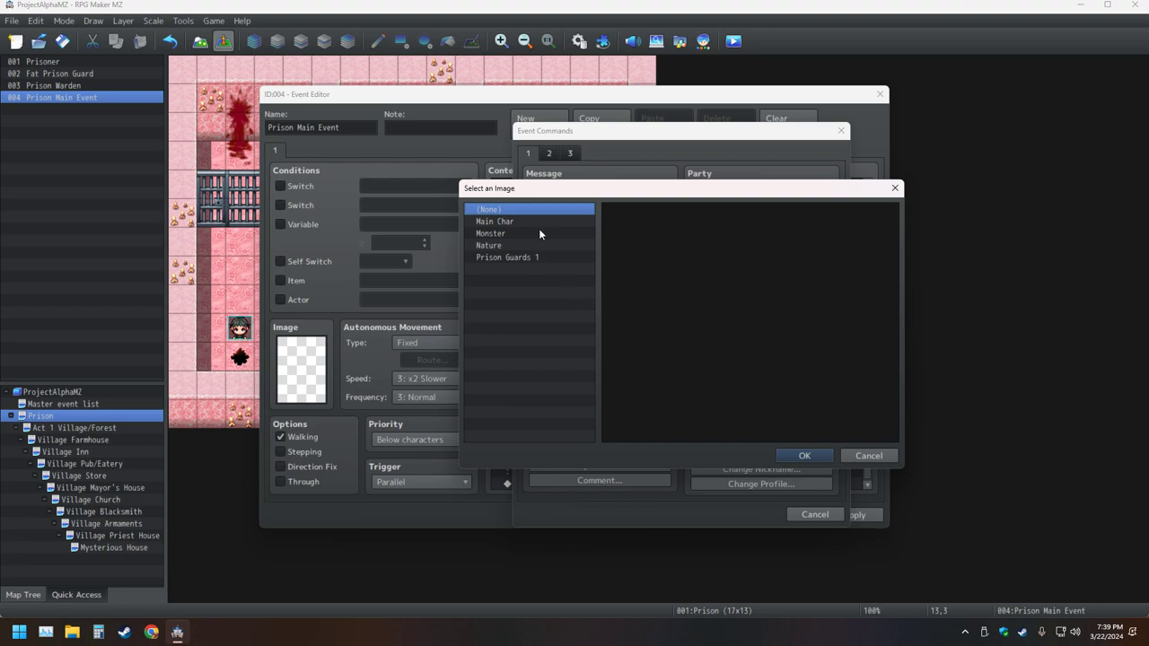
left_click(538, 222)
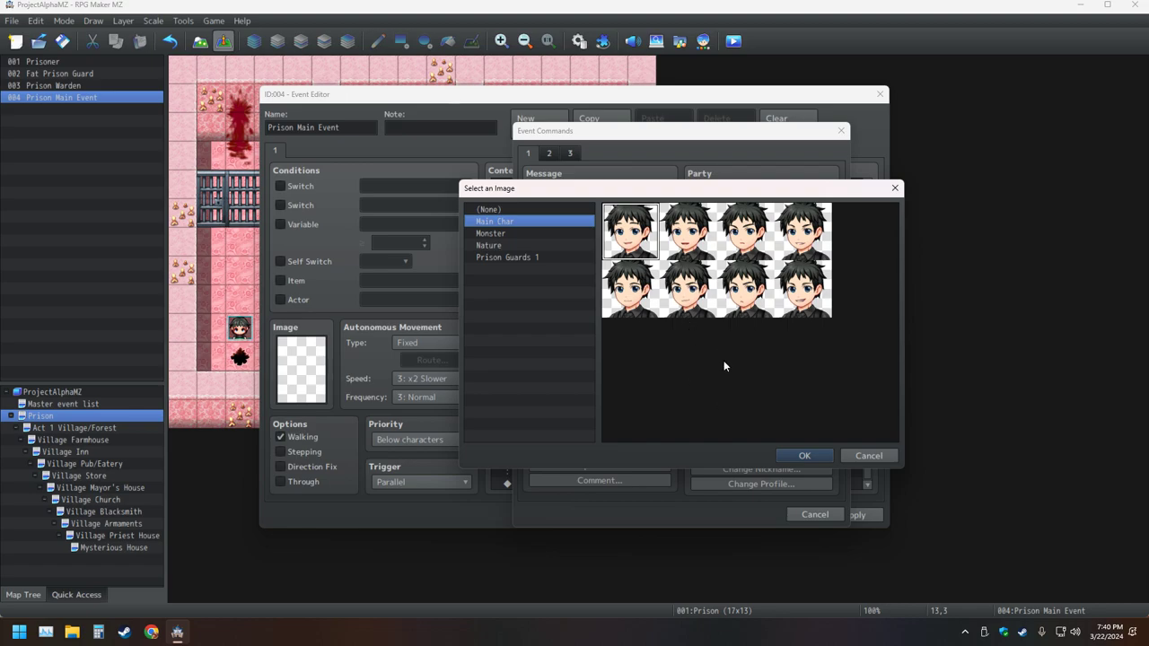
double_click(634, 285)
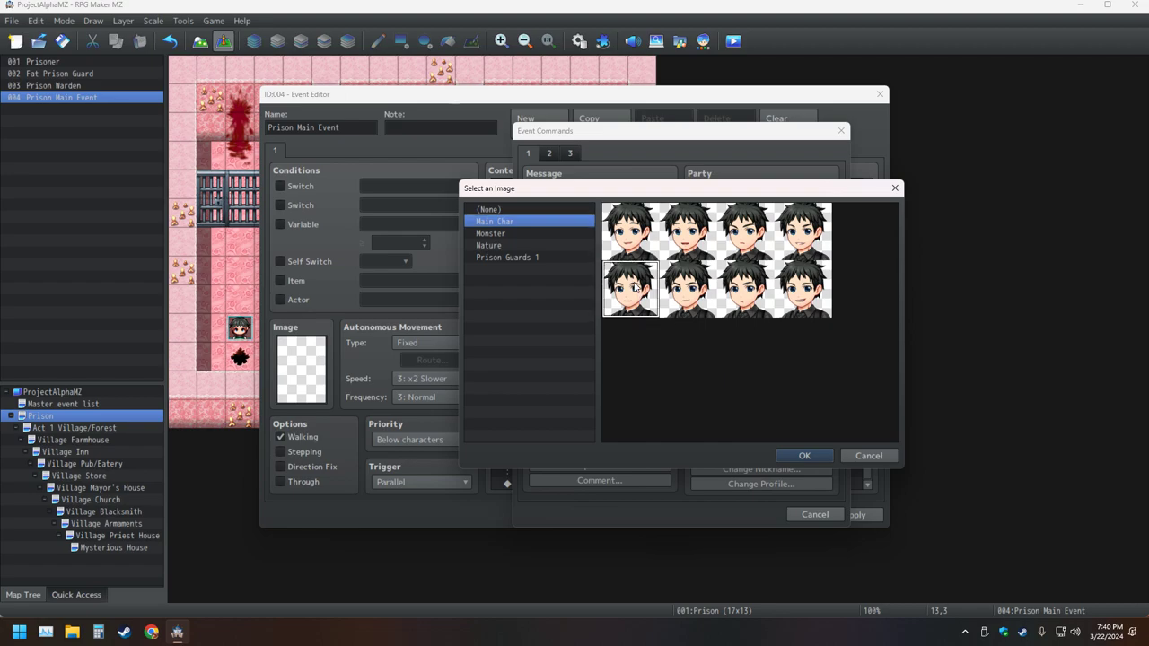
left_click(557, 362)
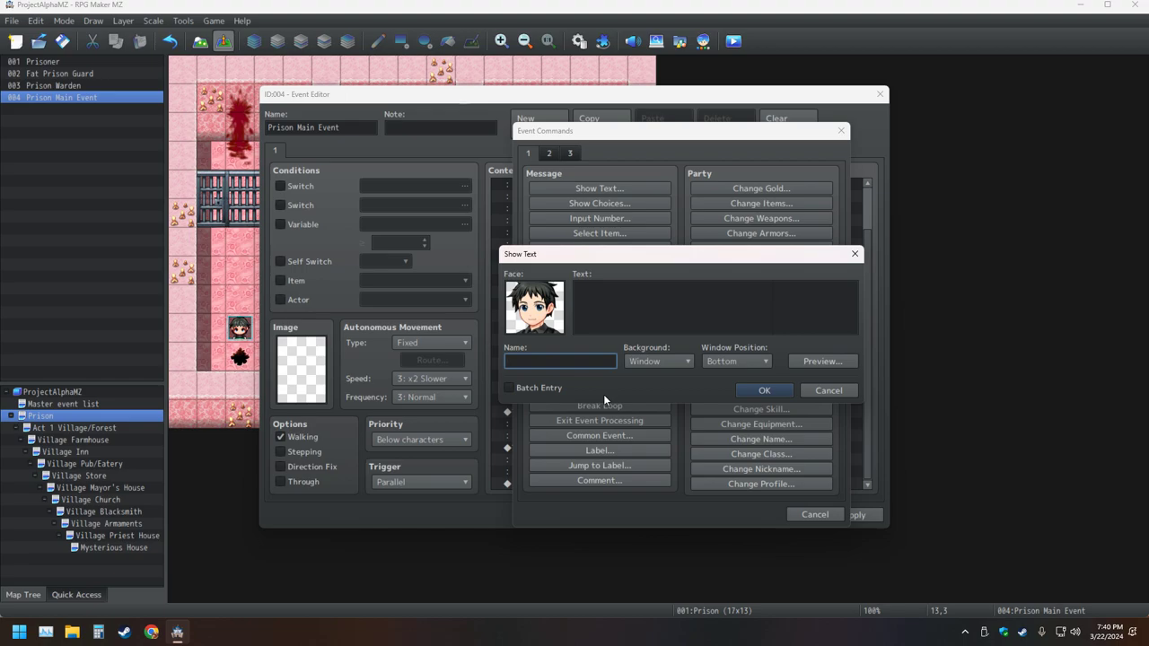
type("???")
- Enter "You actually think I caused all of that damage." as the prisoner's first line and preview how it fits
left_click(597, 321)
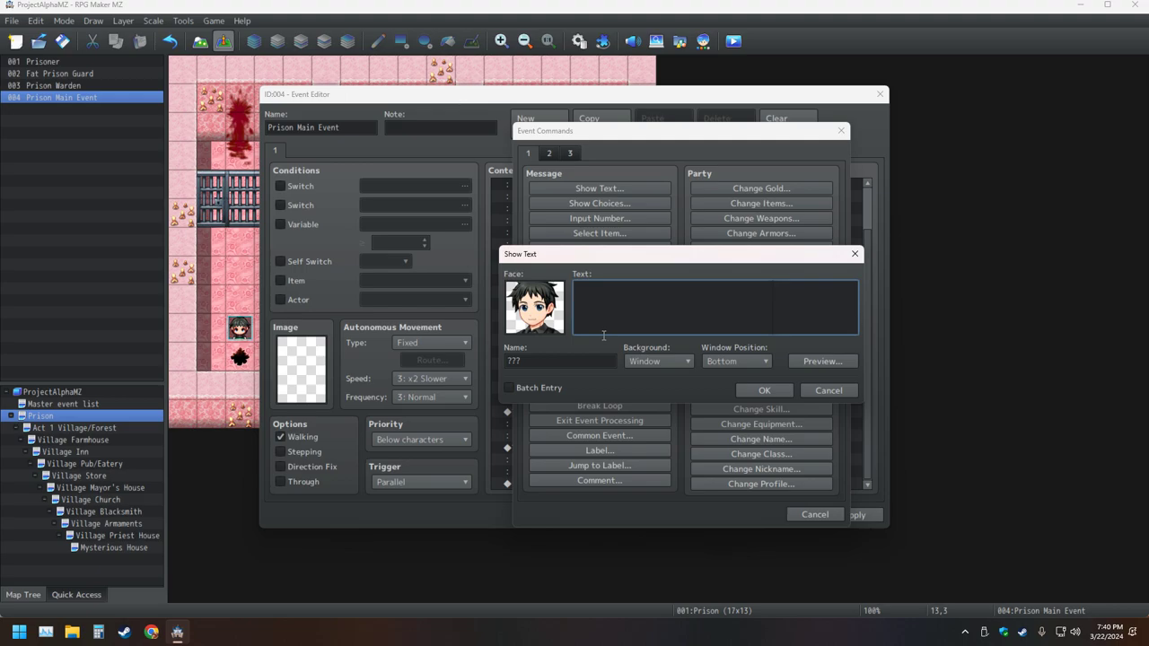
type("You actually think th")
key("BackSpace")
type("I caused all of tha")
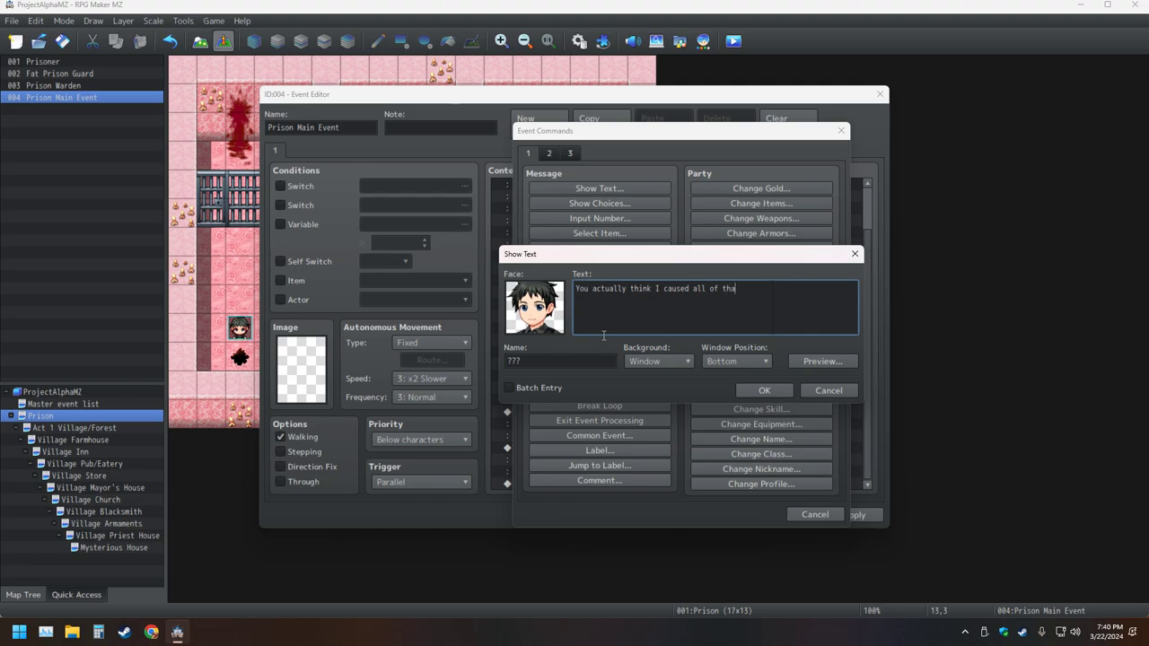
type("t samage")
key("BackSpace")
type("d")
left_click(825, 362)
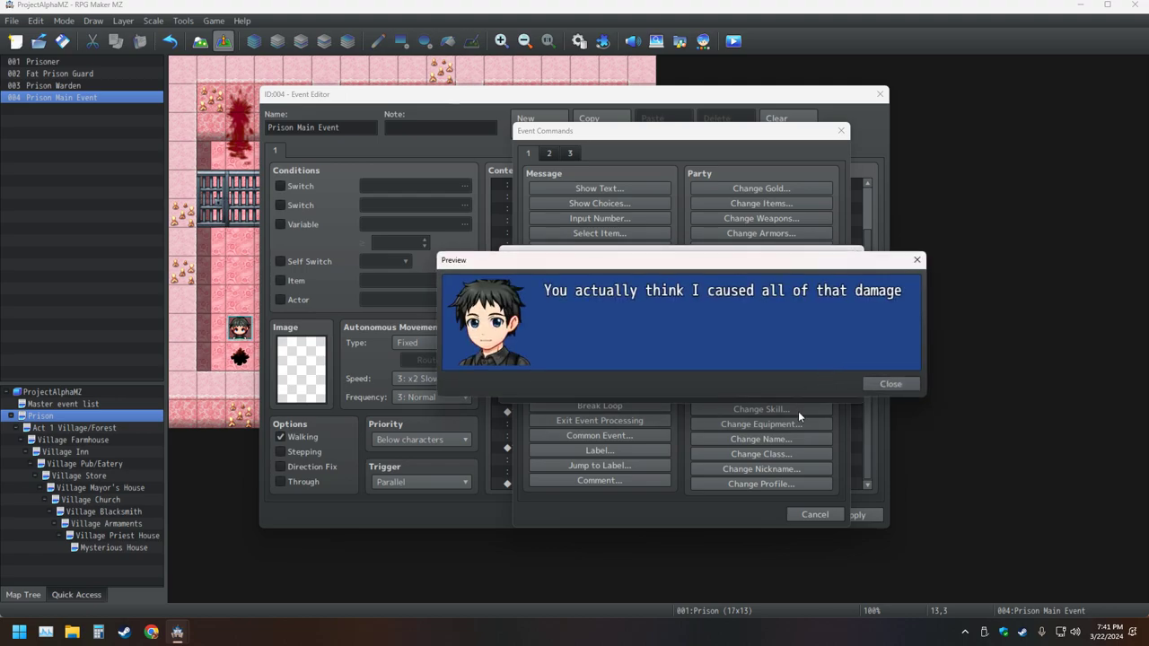
left_click(891, 383)
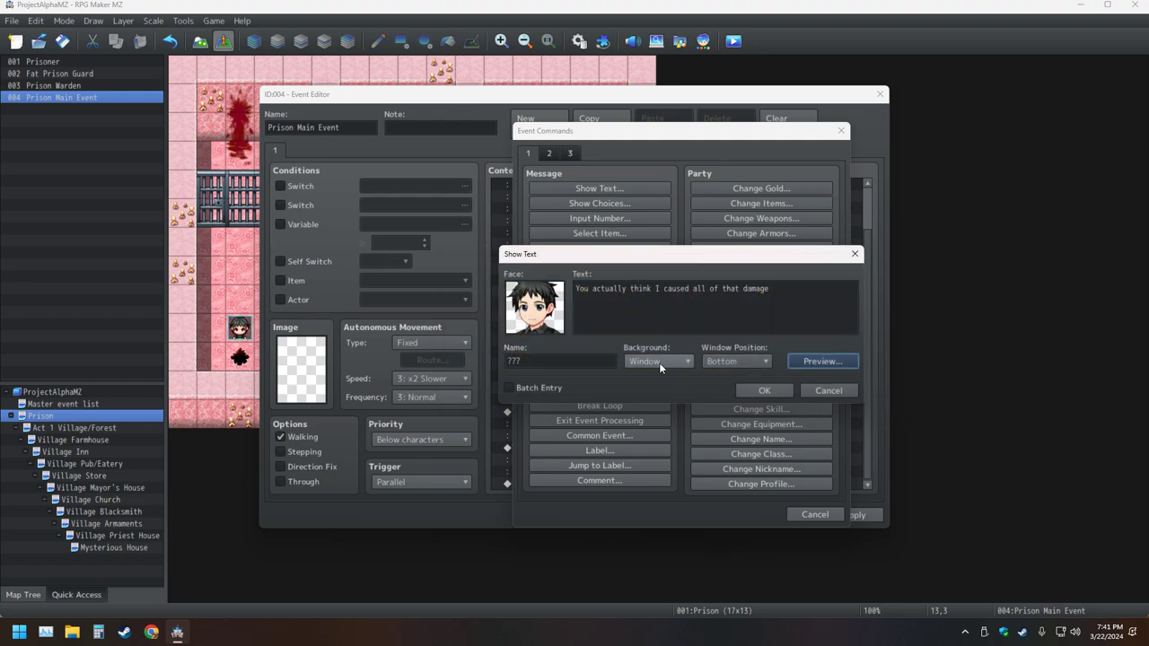
left_click(772, 295)
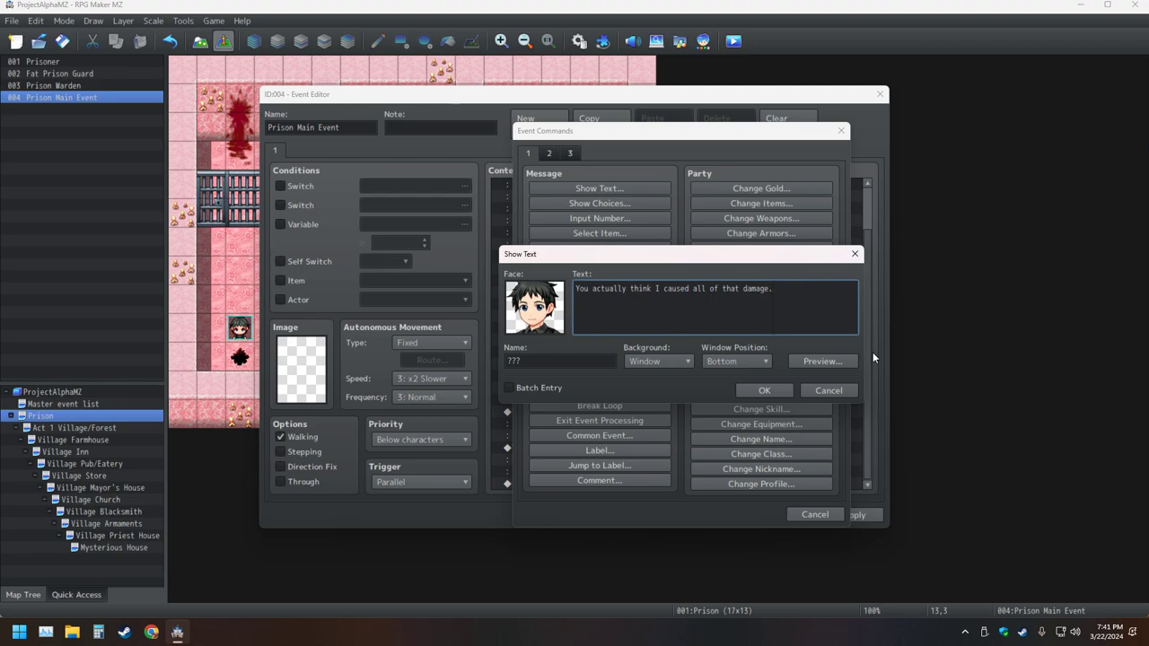
left_click(829, 359)
left_click(896, 385)
- Begin the prisoner's second line with "I'm a child,"
left_click(790, 305)
type("I am")
type(" a")
key("BackSpace")
key("BackSpace")
key("BackSpace")
key("BackSpace")
key("BackSpace")
type("'m")
type(" a ch")
type("ild")
type(",")
- Continue the prisoner's second line with "how can a child do something" and preview the message
type(" how do you ")
type("think")
key("BackSpace")
key("BackSpace")
key("BackSpace")
key("BackSpace")
key("BackSpace")
key("BackSpace")
key("BackSpace")
key("BackSpace")
key("BackSpace")
key("BackSpace")
key("BackSpace")
key("BackSpace")
type("can a child")
type("caus")
key("BackSpace")
key("BackSpace")
key("BackSpace")
type("do something")
left_click(824, 360)
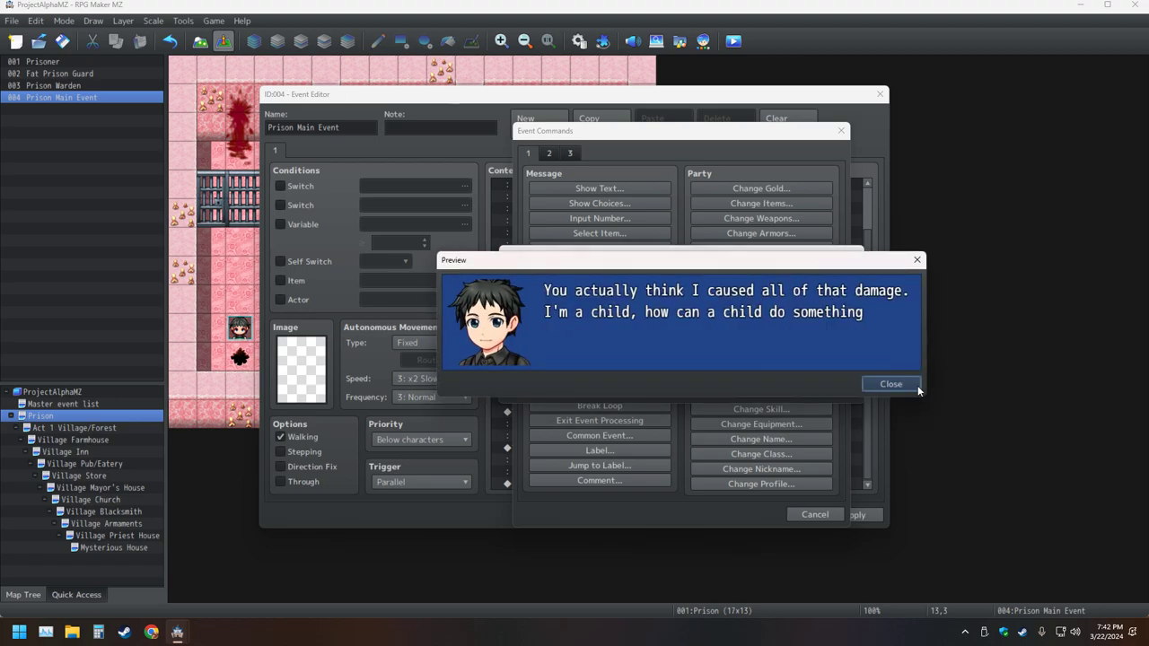
left_click(878, 384)
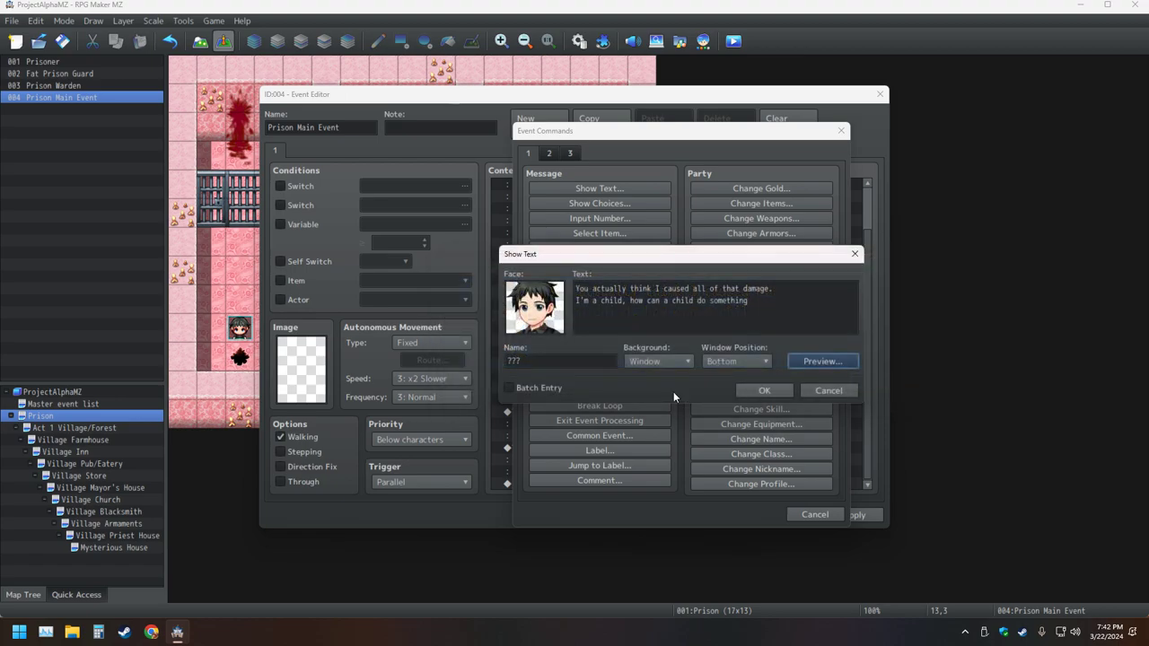
- Finish the second line with "like", check it in the preview, add "that?" on a third line and confirm the message
left_click(758, 306)
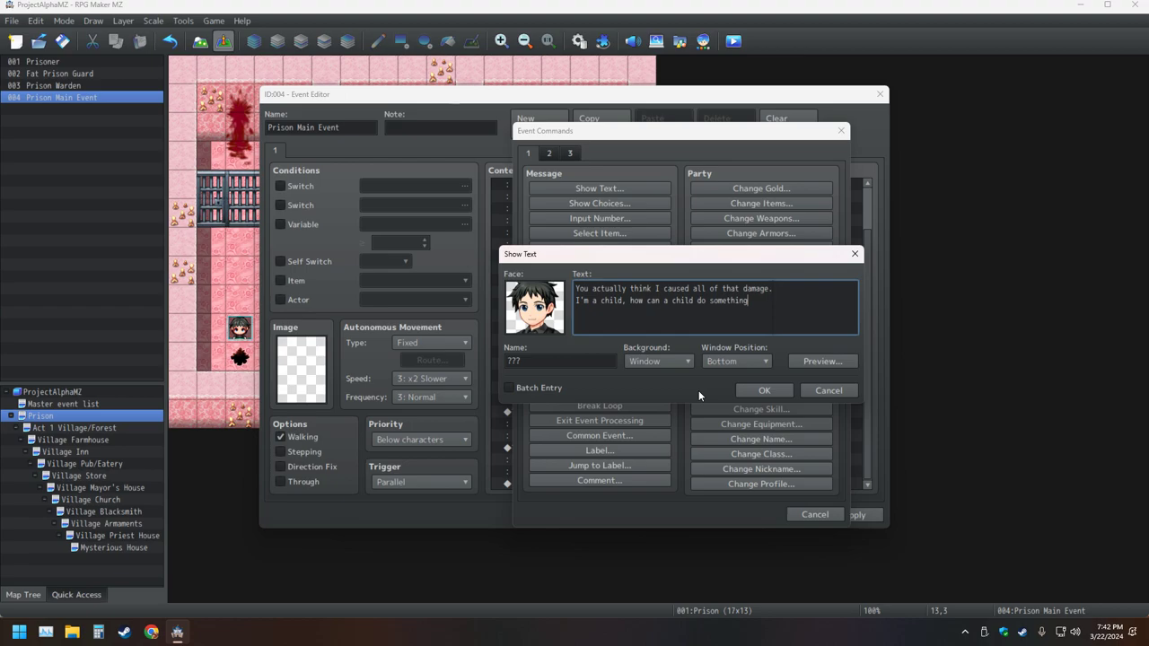
type("like")
left_click(811, 362)
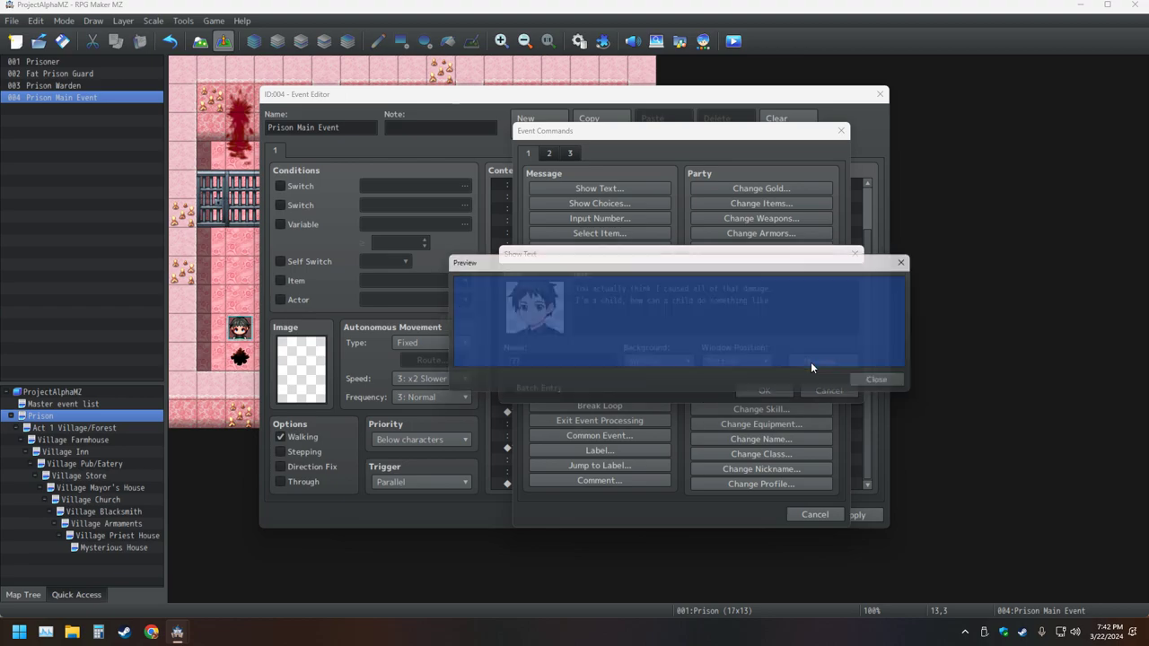
left_click(889, 384)
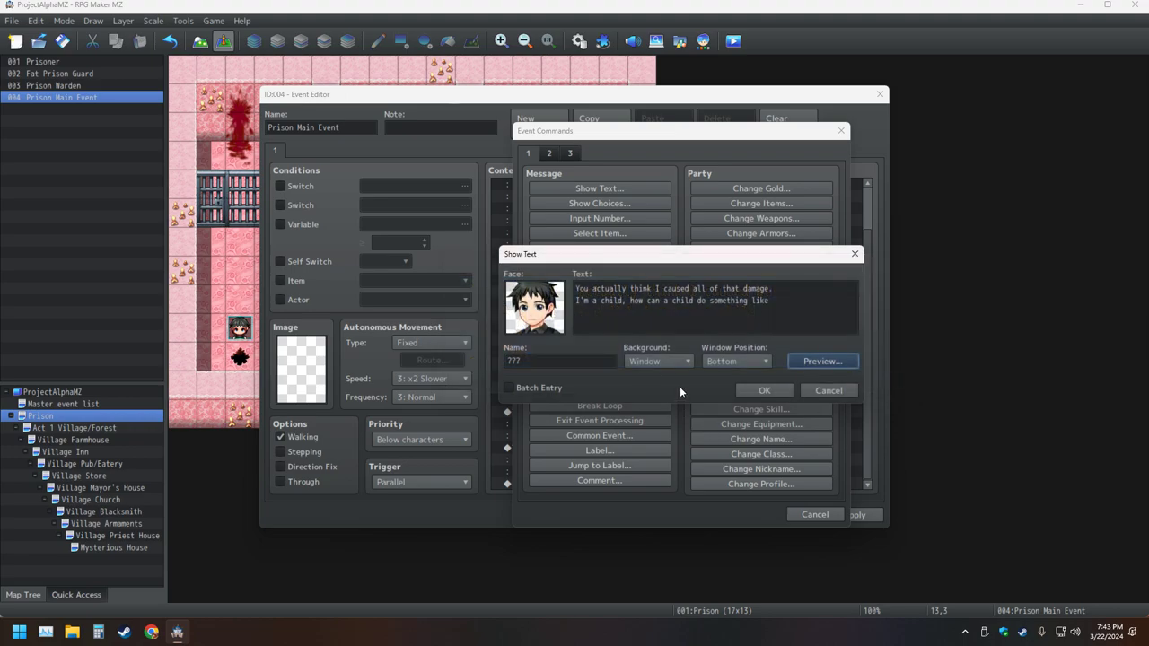
left_click(768, 302)
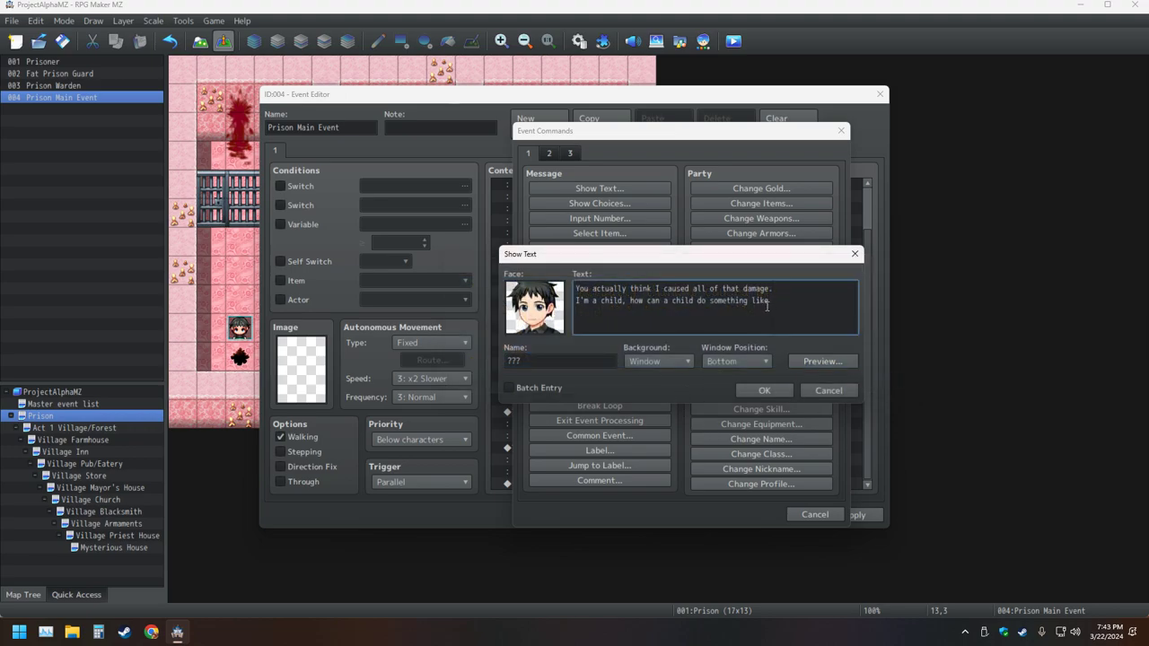
type("that?")
left_click(774, 395)
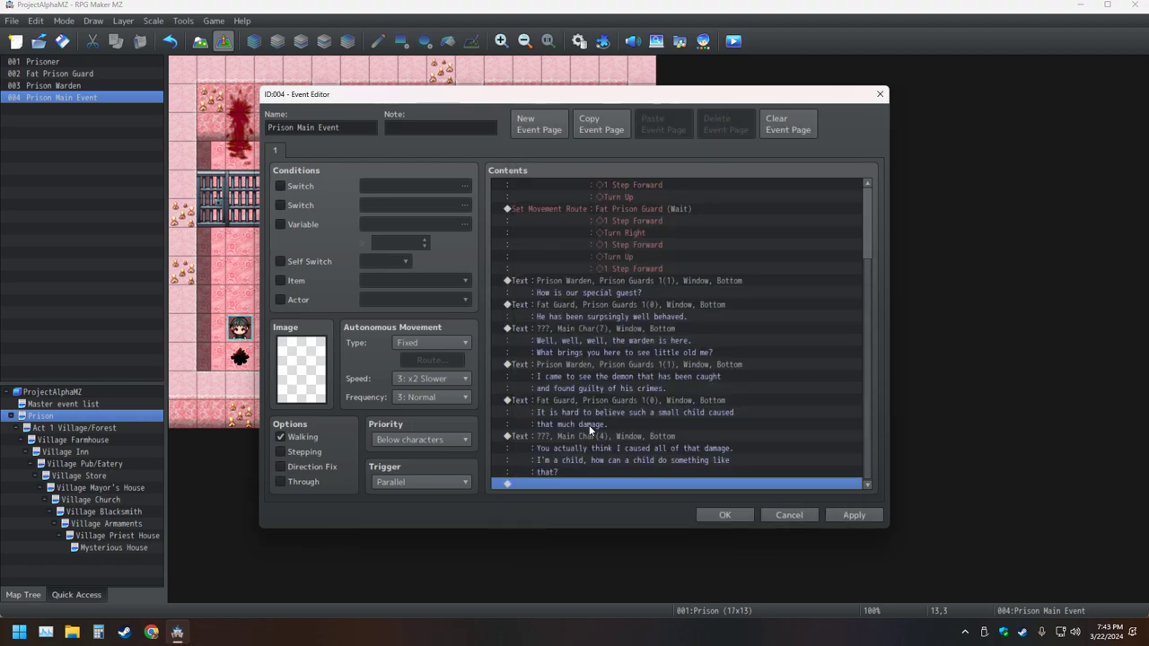
- Add a Show Text command with the green-haired Prison Guards 1 face and the speaker name "Prison Warden"
double_click(565, 485)
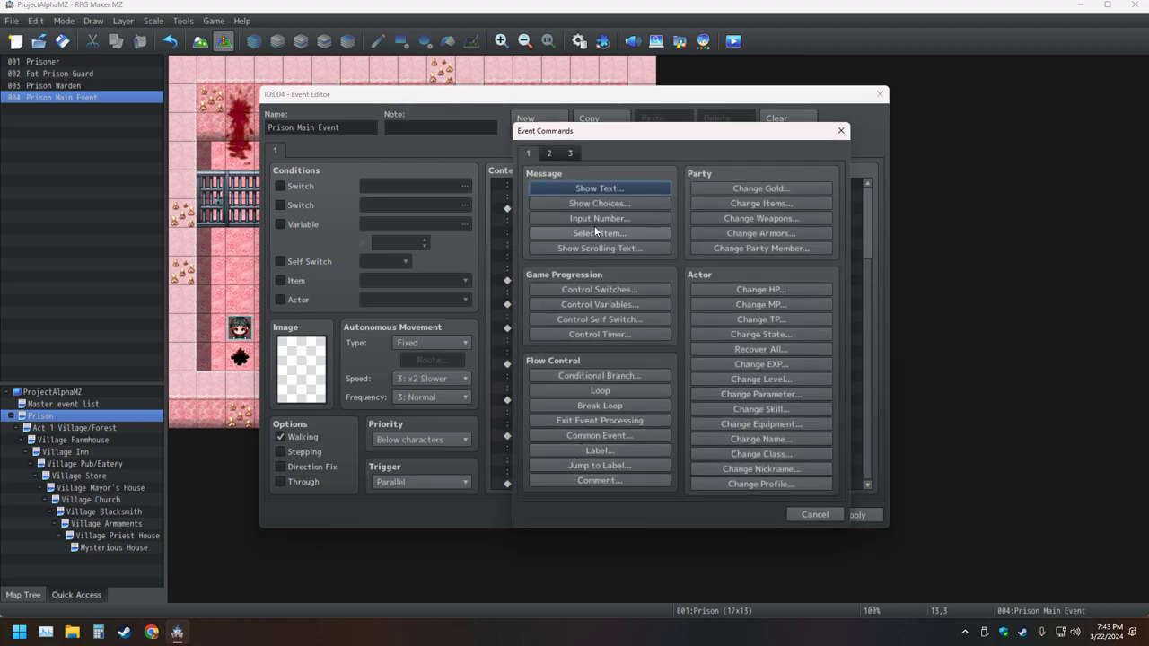
left_click(588, 189)
double_click(534, 283)
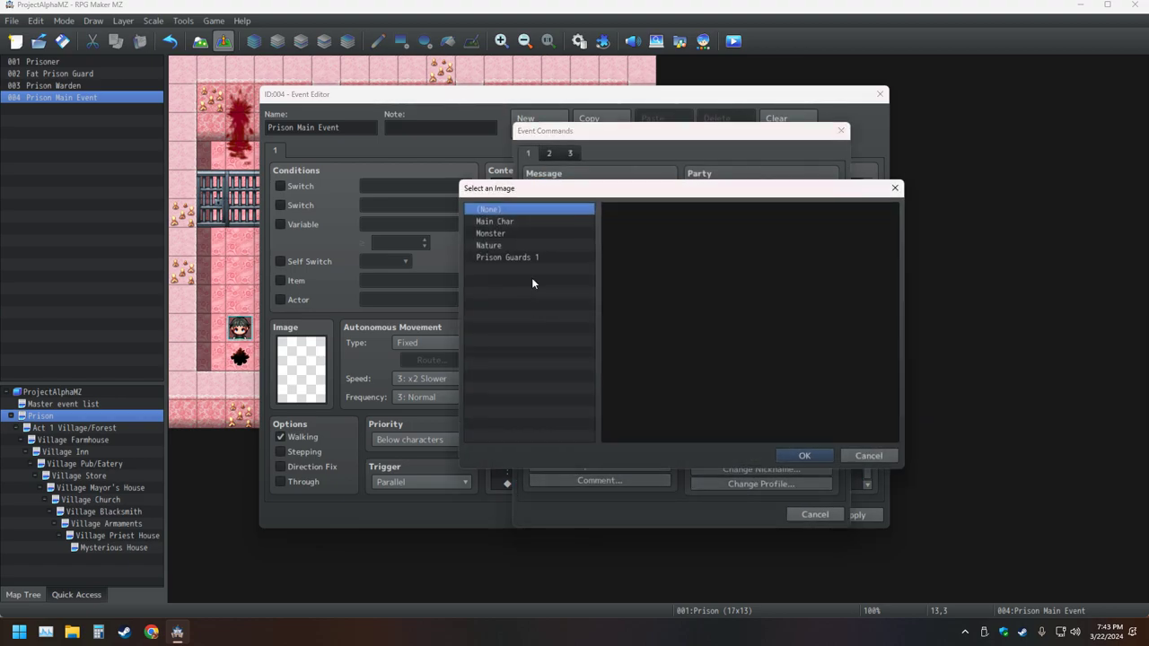
left_click(507, 258)
double_click(691, 241)
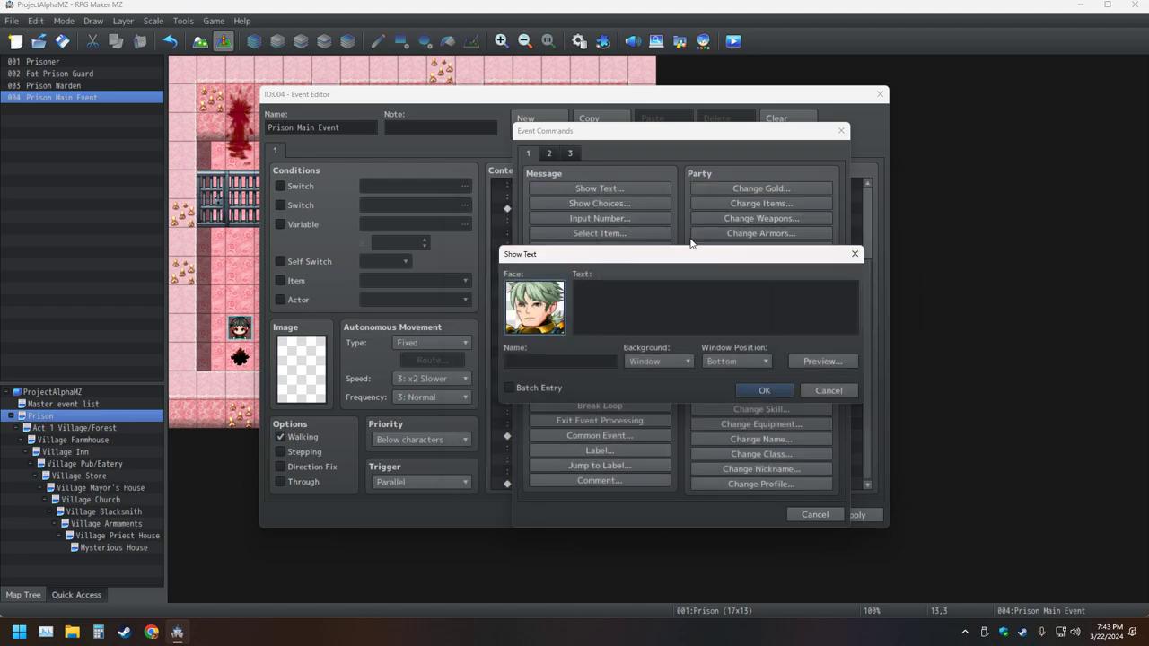
left_click(589, 362)
type("Prison")
type("W")
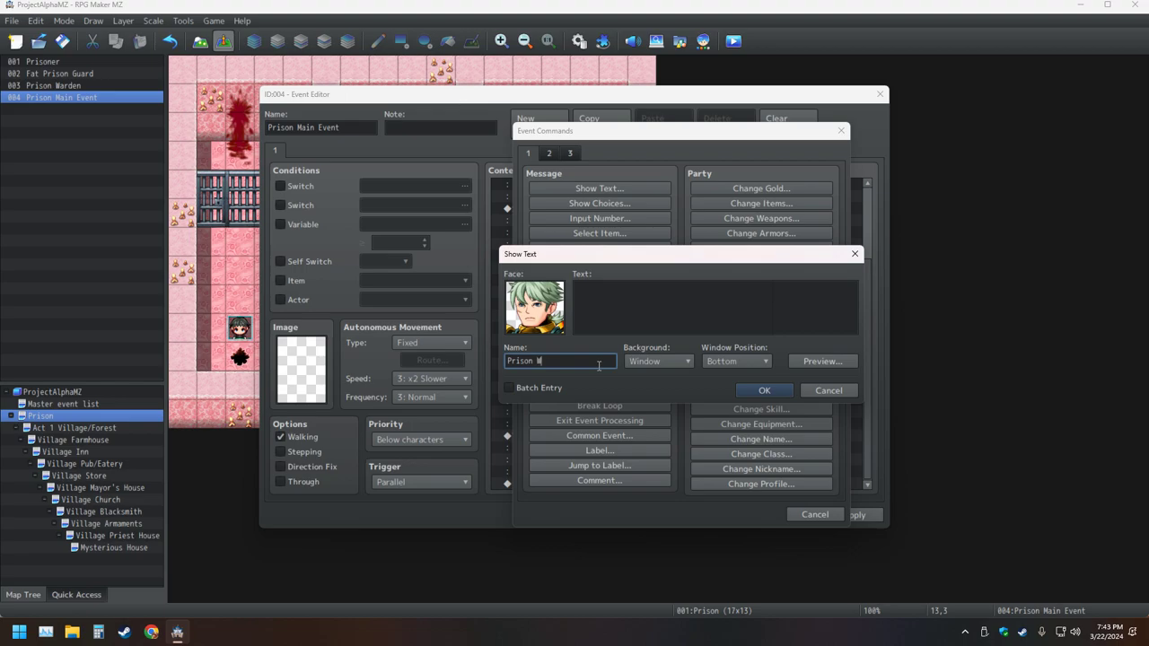
type("arden")
key("Tab")
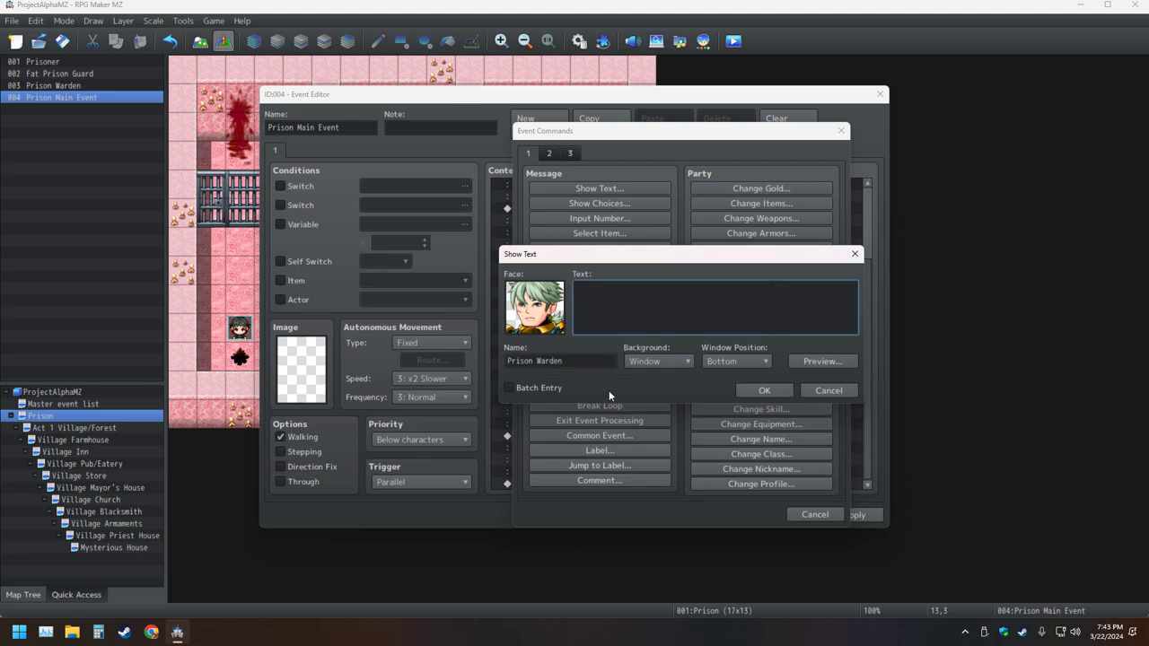
- Enter the warden's line "Stop being dumb with us Abraxas, we know you" and preview how it fits
type("Stop being dumb")
type("with us")
type("Abraxas")
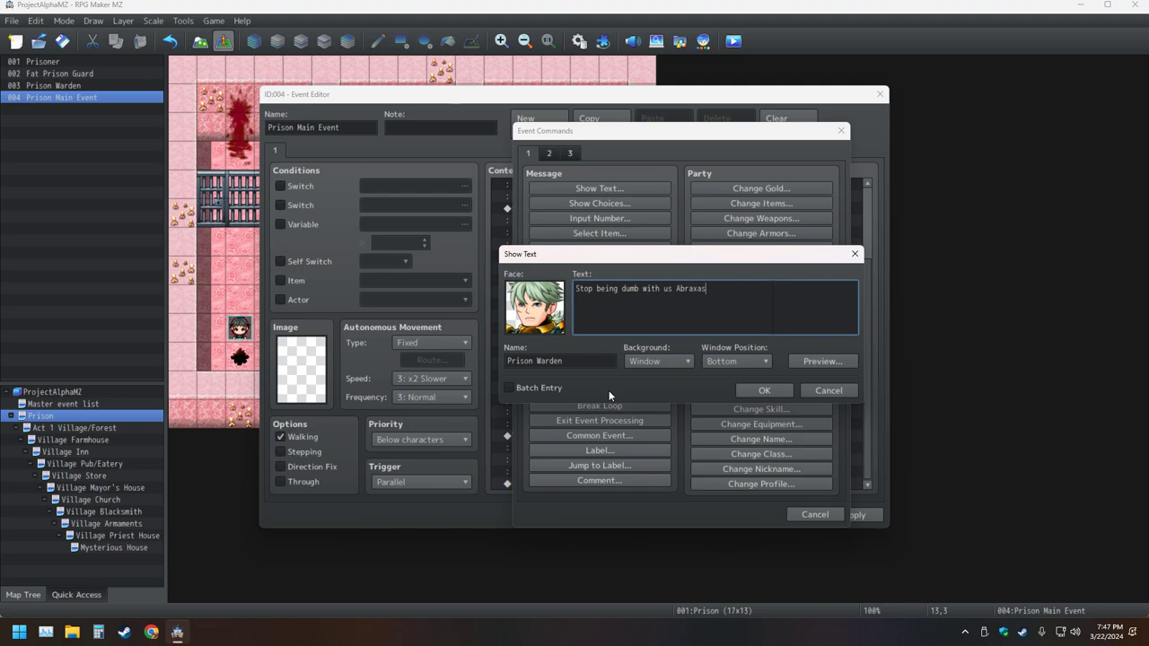
type("we know you")
left_click(817, 362)
left_click(885, 386)
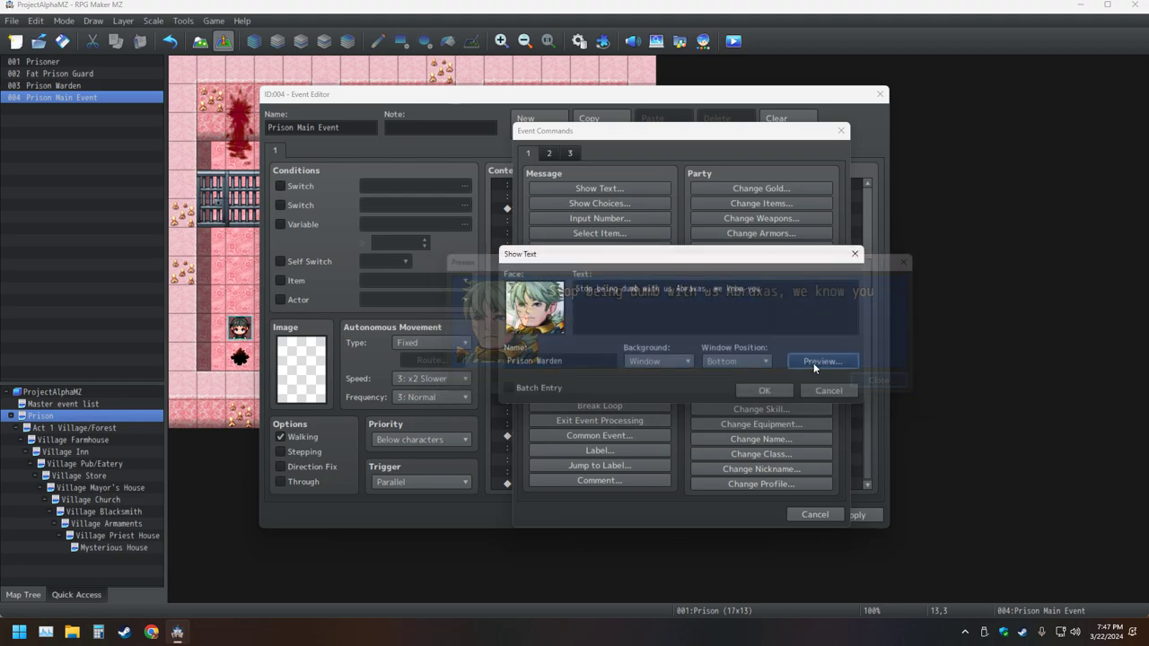
- Extend the warden's first line with "did" and check its fit in the message preview
left_click(769, 294)
type("did")
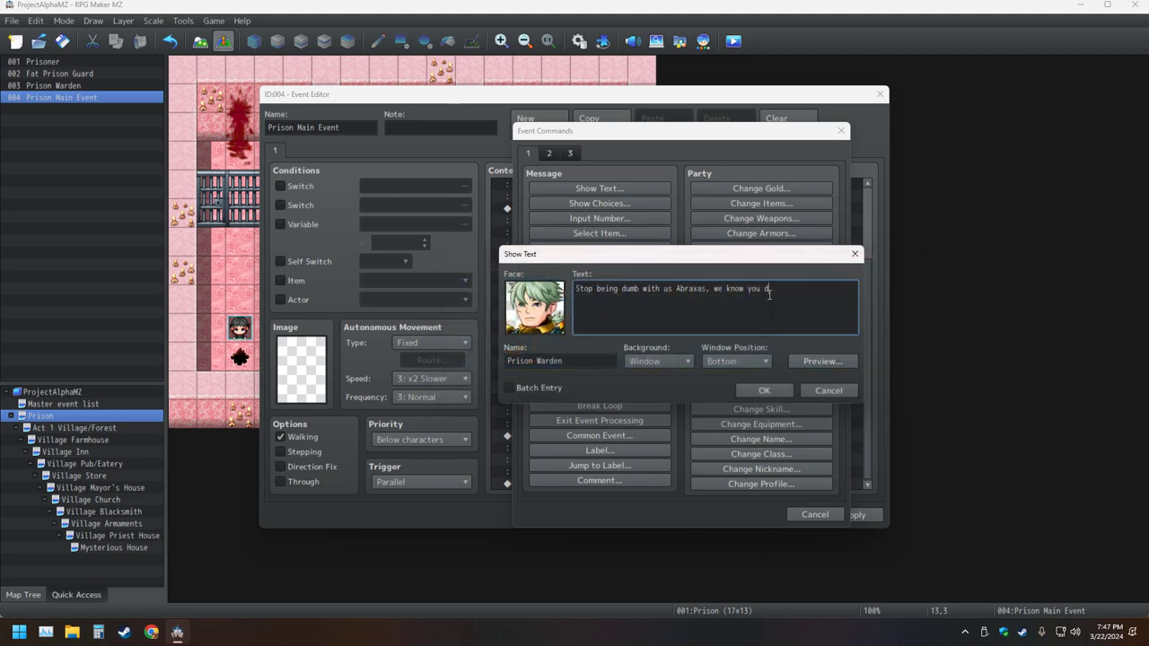
left_click(813, 363)
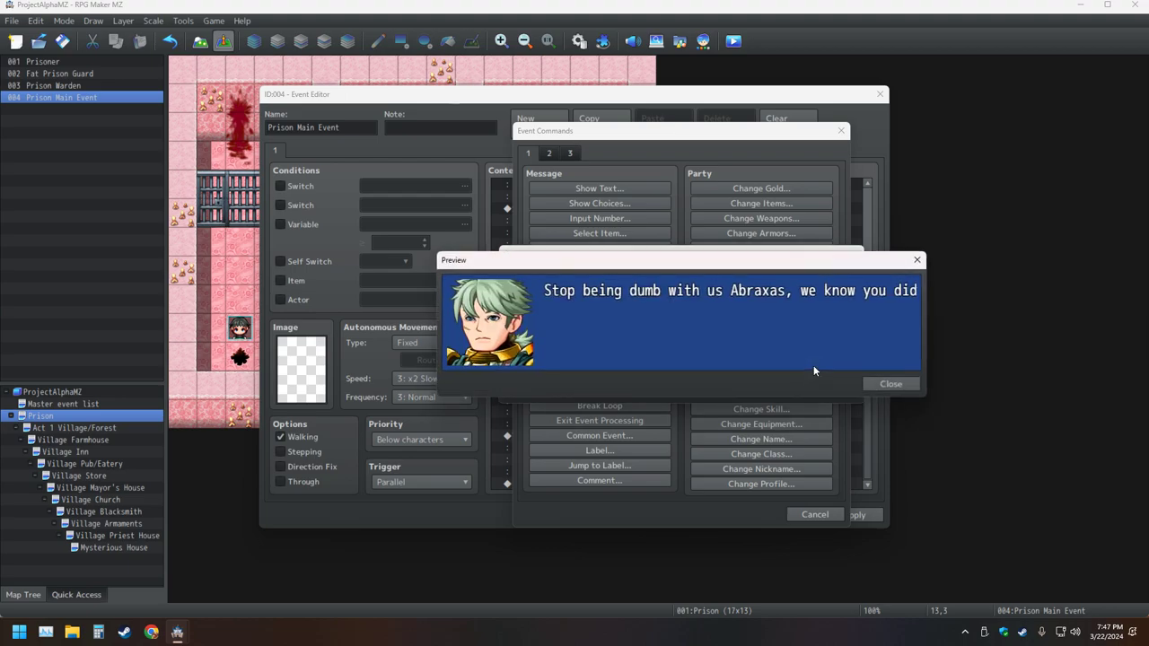
left_click(890, 384)
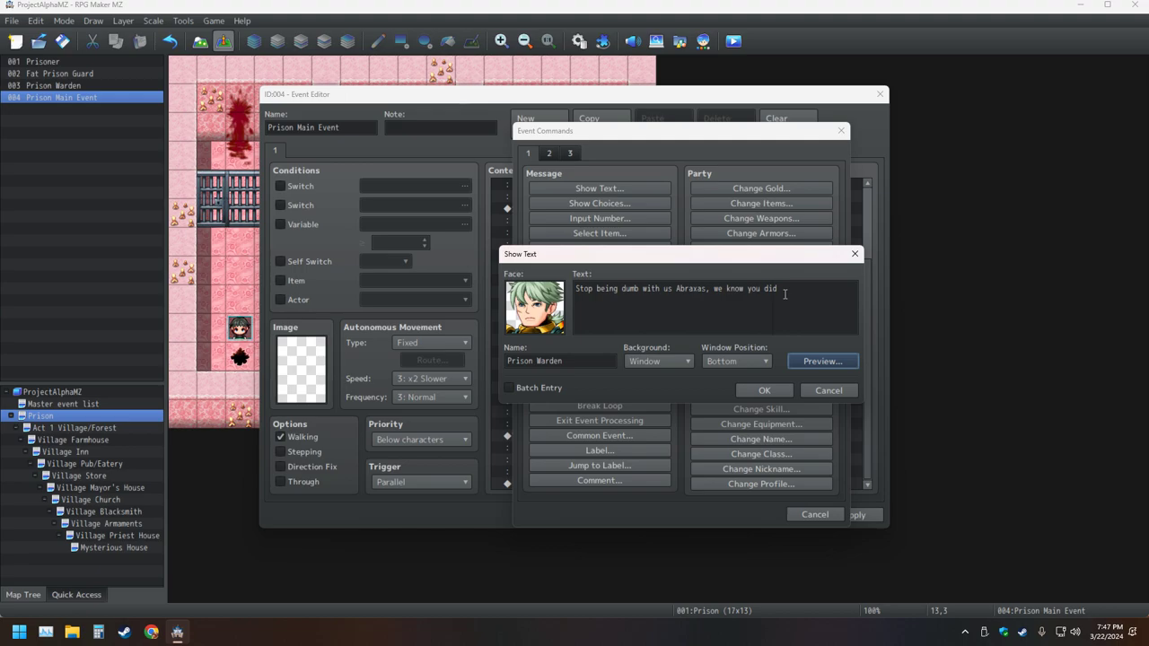
left_click(815, 363)
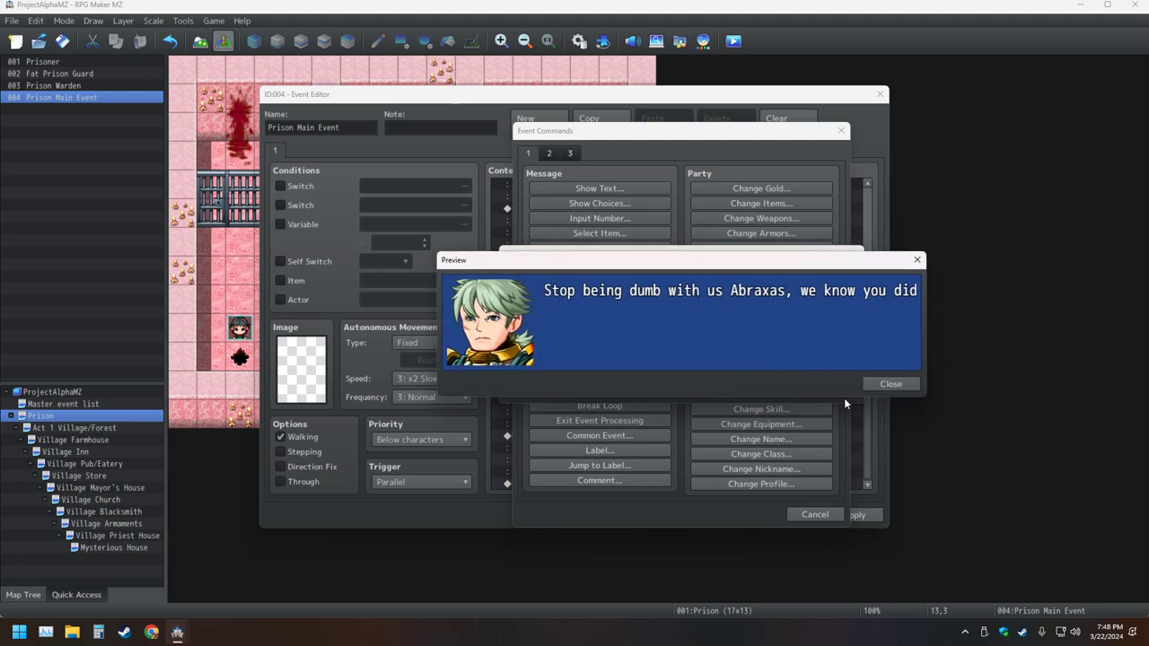
left_click(889, 384)
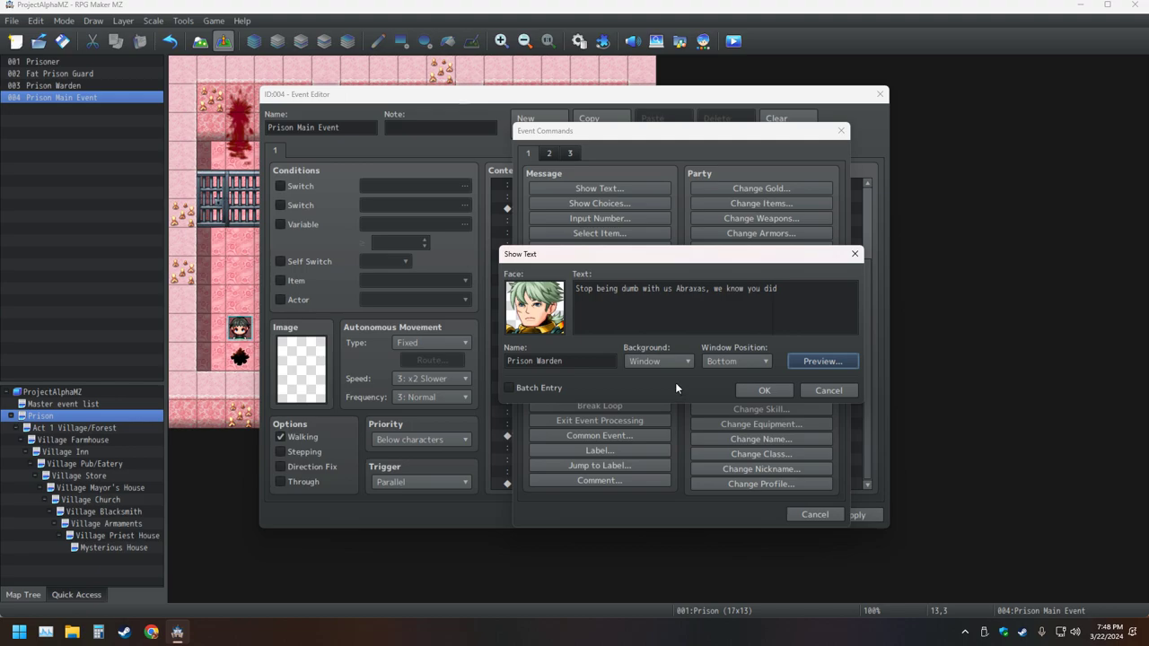
left_click(834, 361)
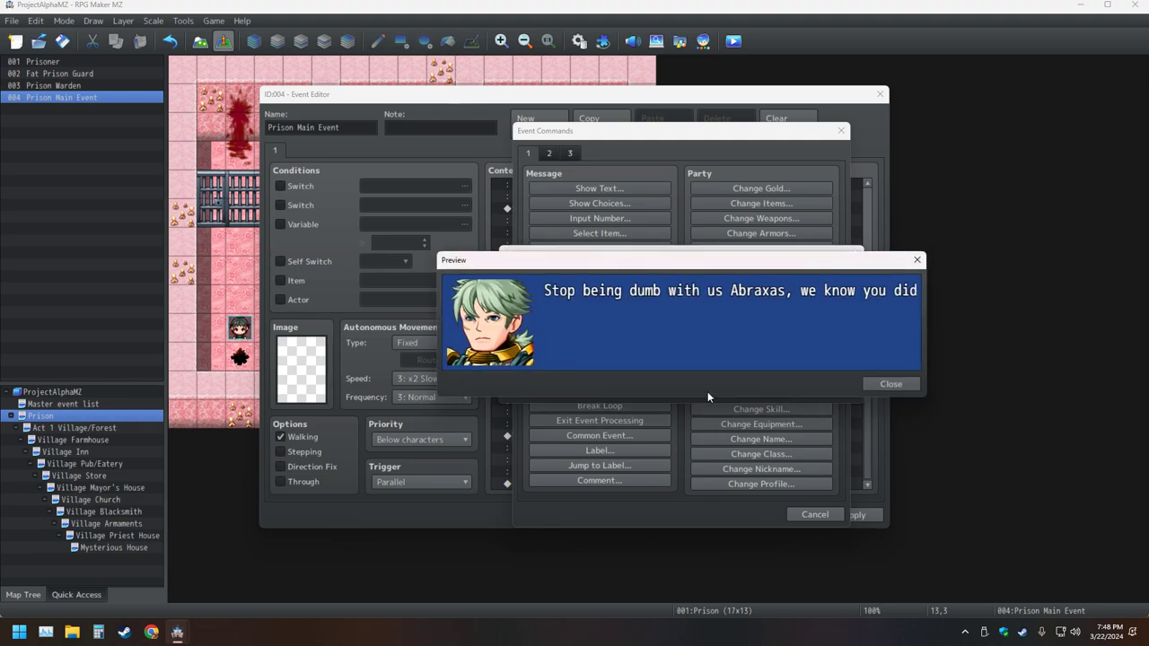
left_click(891, 383)
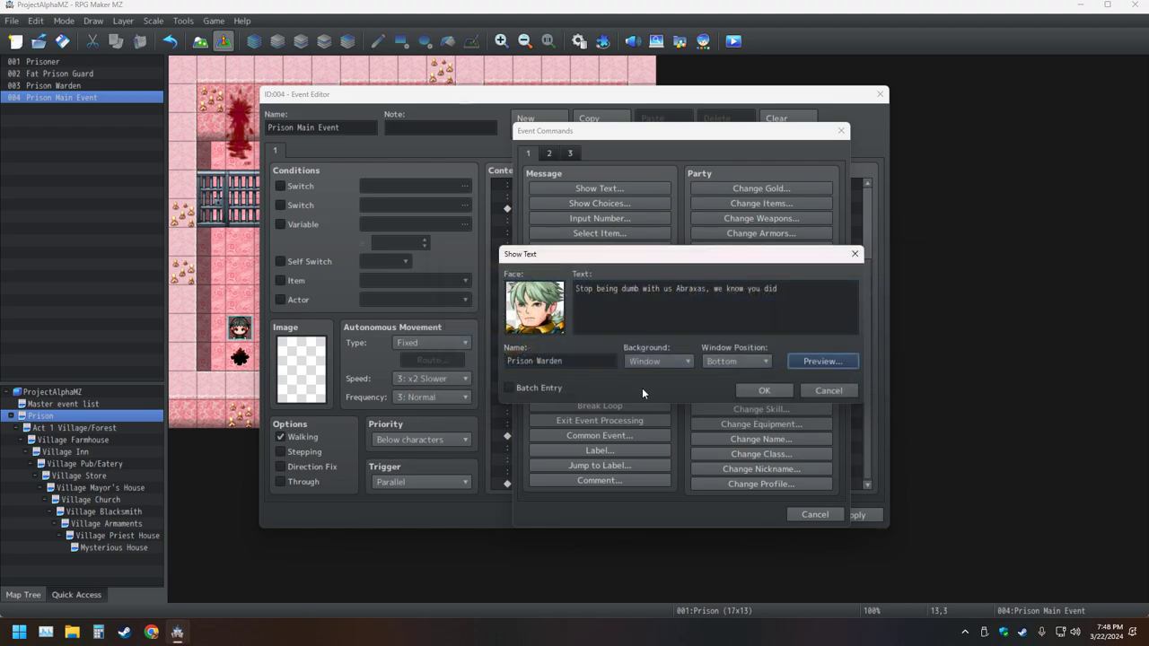
- Finish the warden's message with "it." on a second line and confirm it
left_click(783, 289)
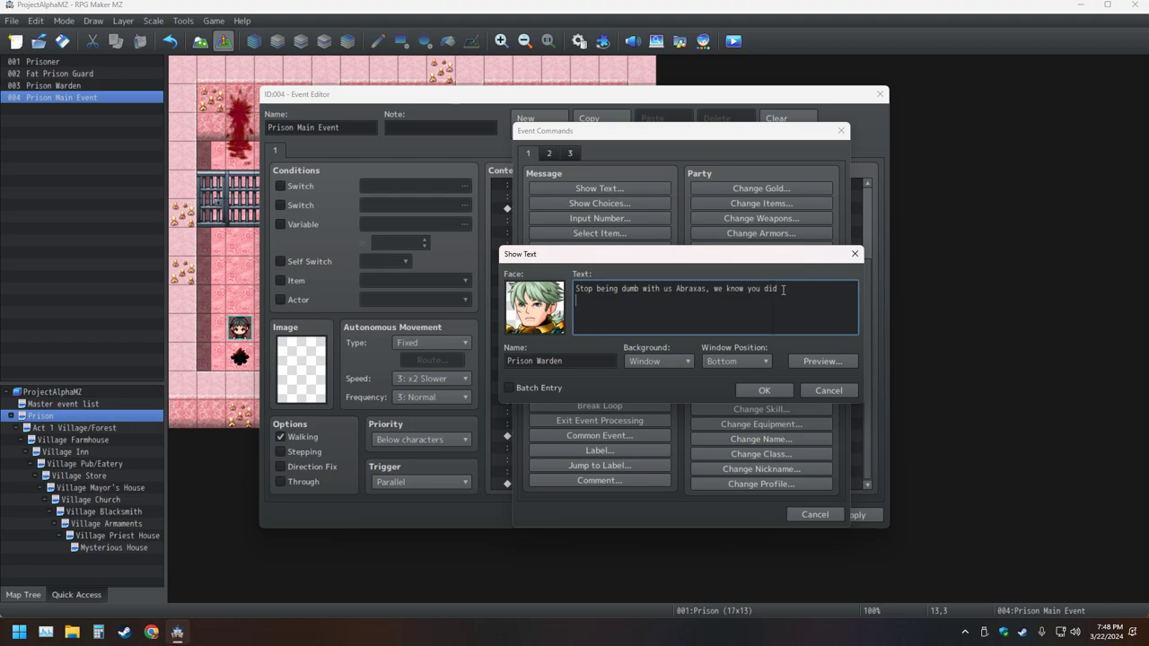
type("it.")
left_click(764, 390)
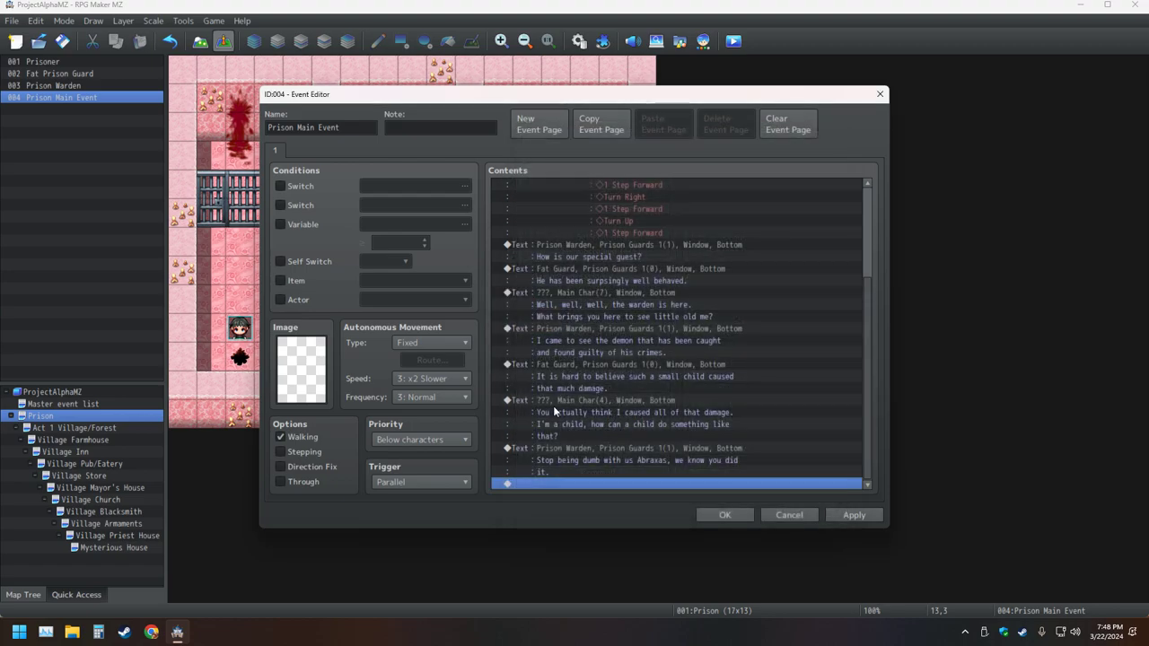
- Add another Show Text command for the prisoner with a Main Char face and the speaker name "Abraxas"
double_click(561, 486)
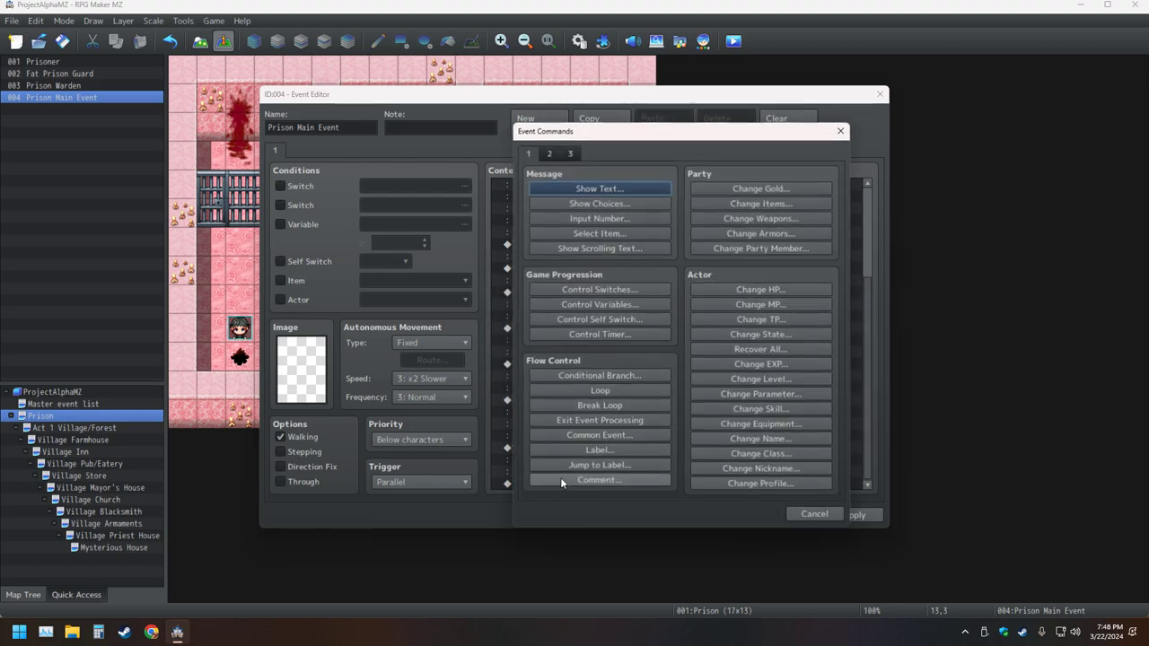
left_click(599, 190)
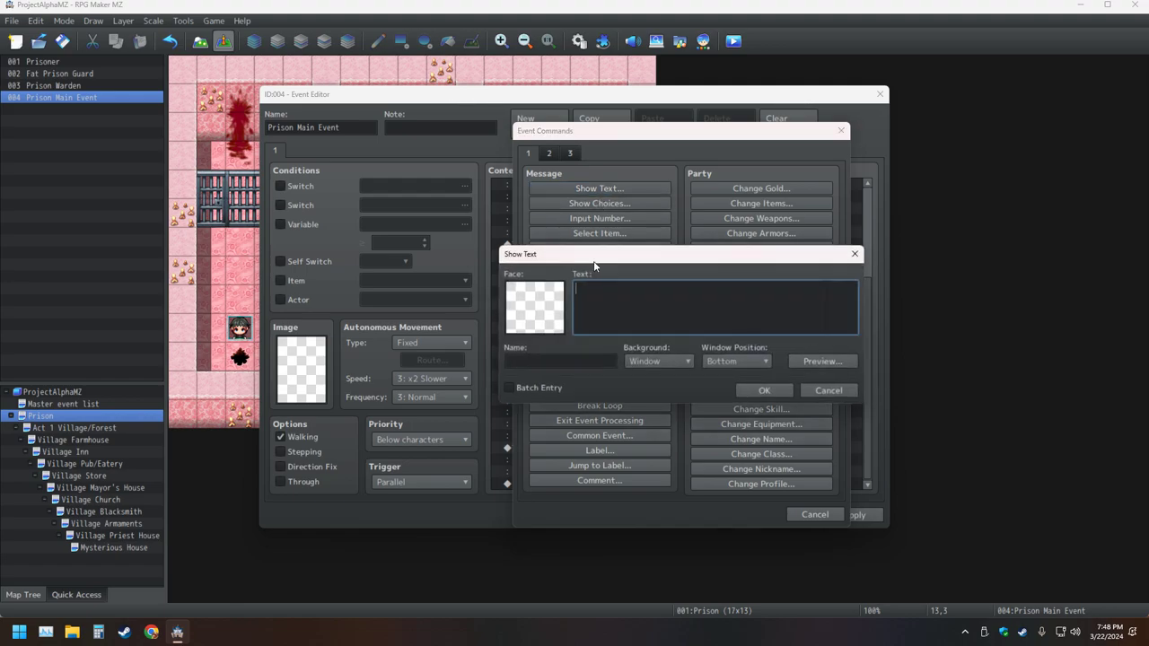
double_click(531, 310)
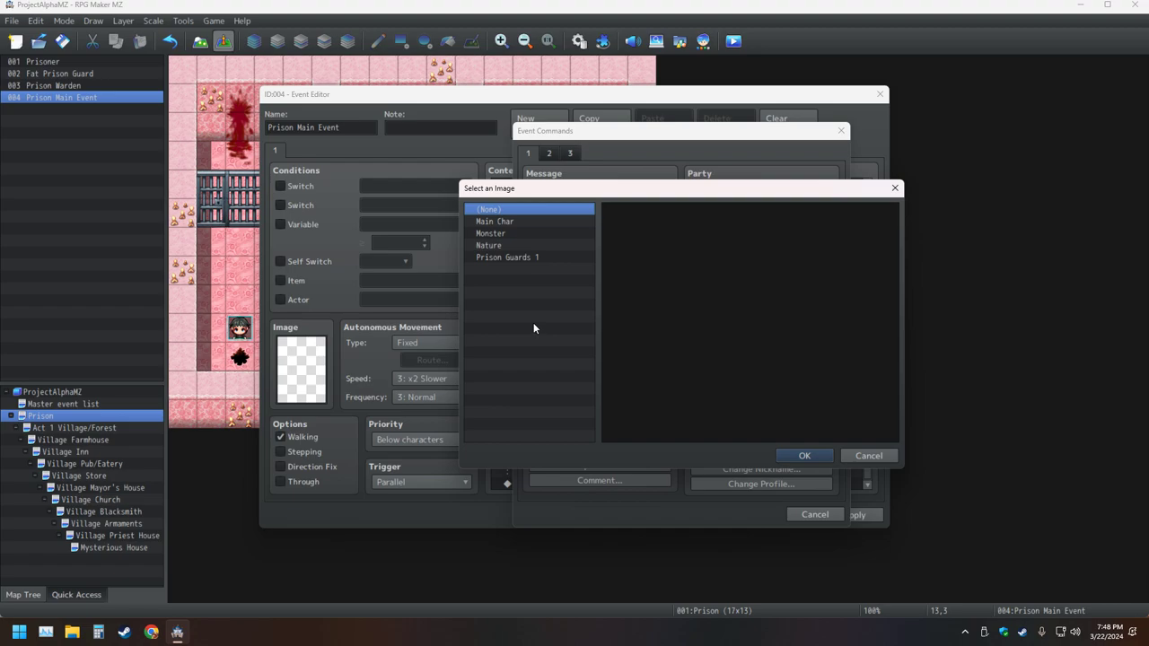
left_click(498, 223)
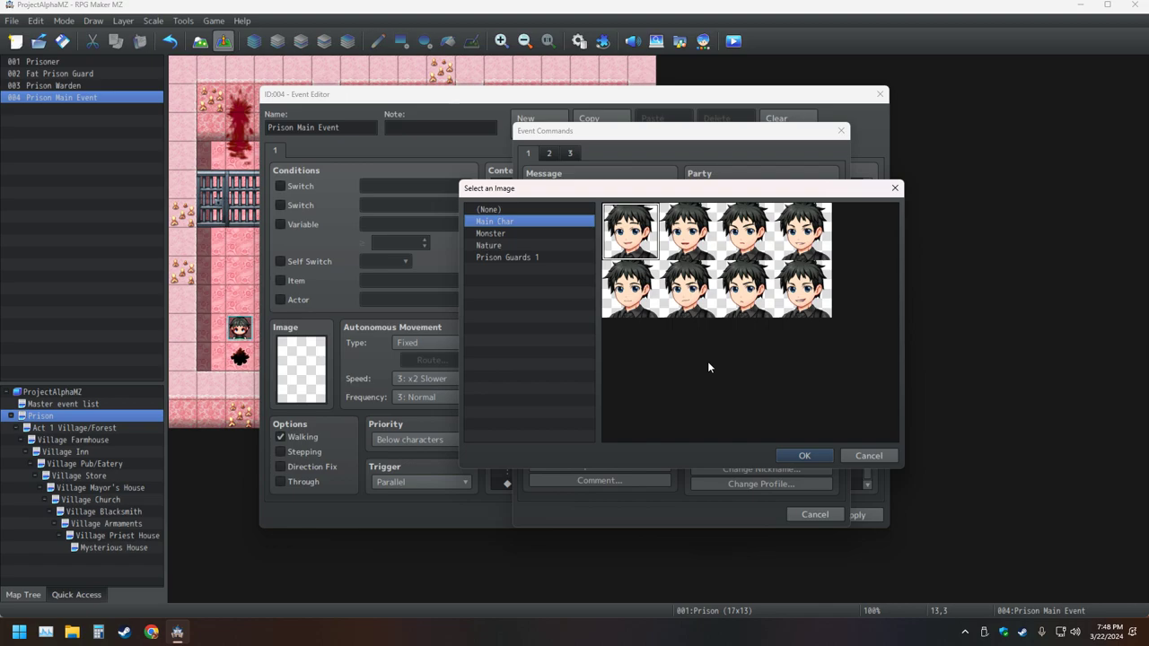
left_click(804, 455)
left_click(545, 359)
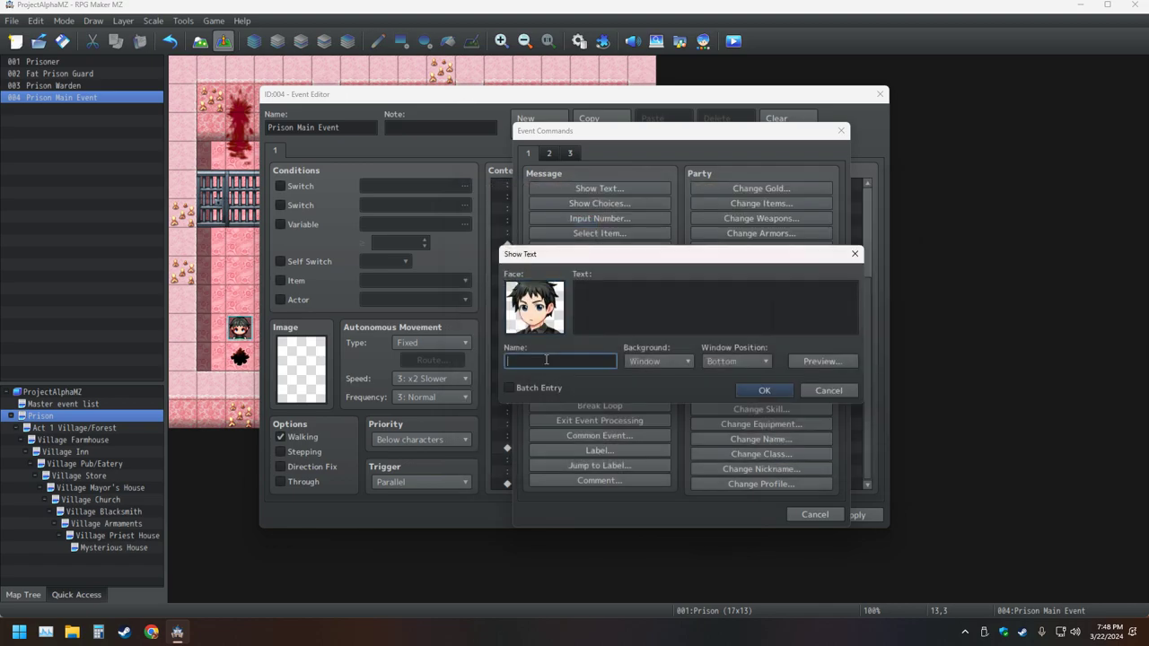
type("Abraxas")
left_click(626, 296)
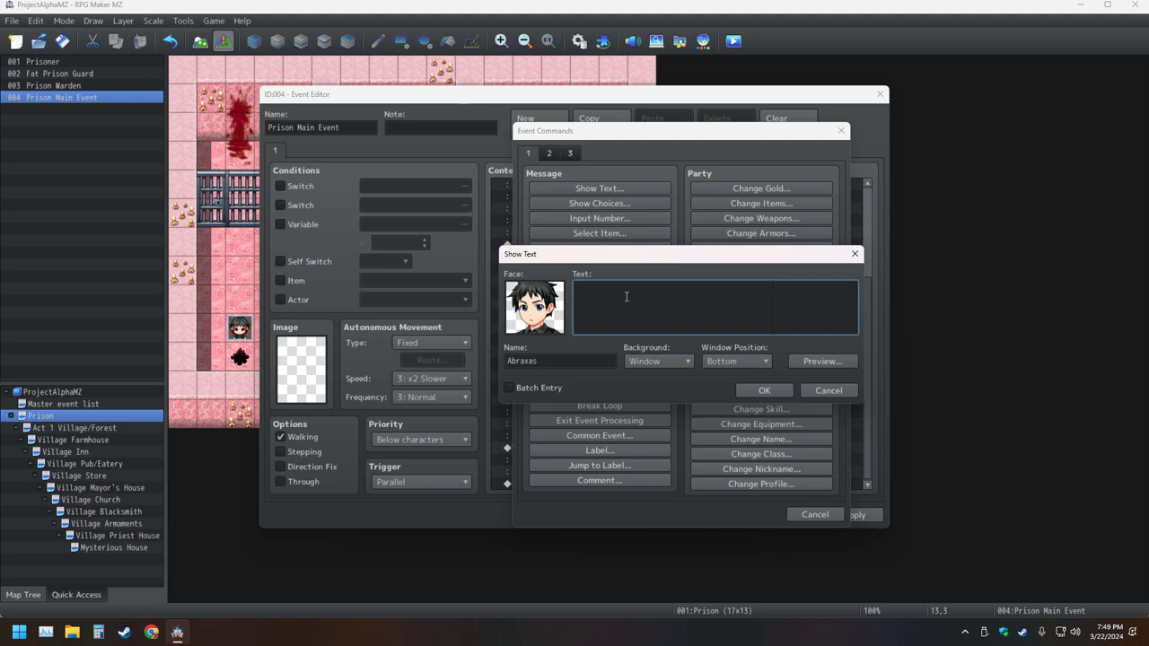
- Enter "How do you know who I am?" as Abraxas's message and confirm it
type("How did you know")
key("BackSpace")
key("BackSpace")
key("BackSpace")
key("BackSpace")
key("BackSpace")
key("BackSpace")
key("BackSpace")
key("BackSpace")
key("BackSpace")
key("BackSpace")
key("BackSpace")
key("BackSpace")
type("o you know who I am?")
left_click(764, 390)
- Add a Show Text command with the red-haired Prison Guards 1 face and the speaker name "Fat Guard"
double_click(528, 484)
left_click(599, 189)
double_click(560, 311)
left_click(510, 258)
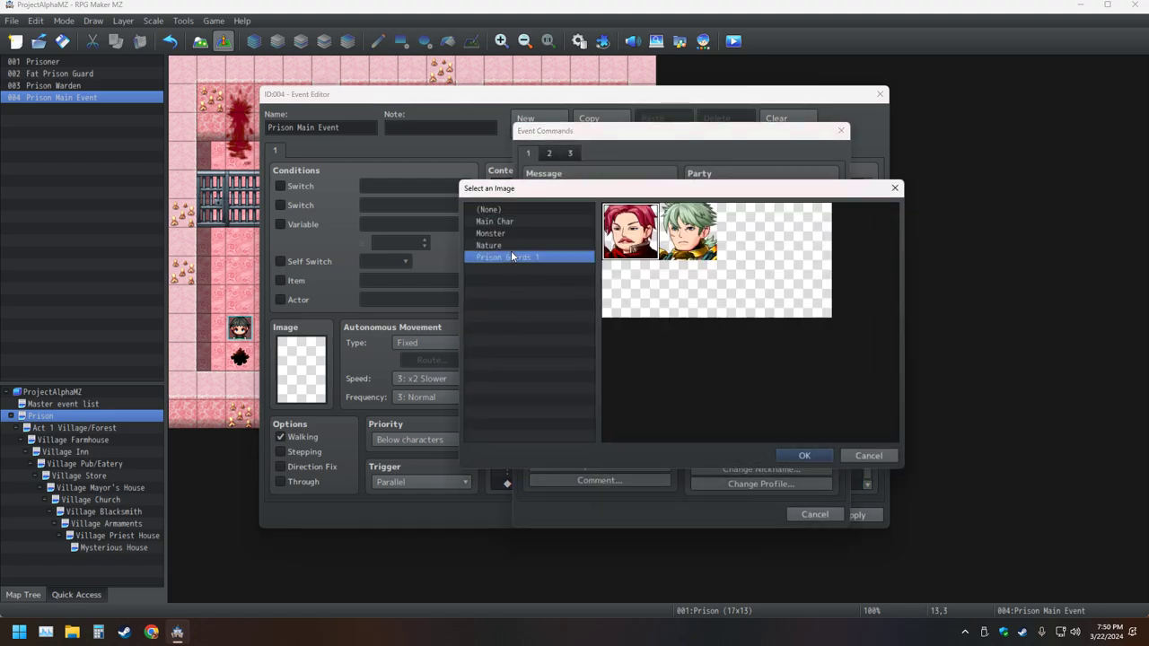
double_click(629, 235)
left_click(548, 359)
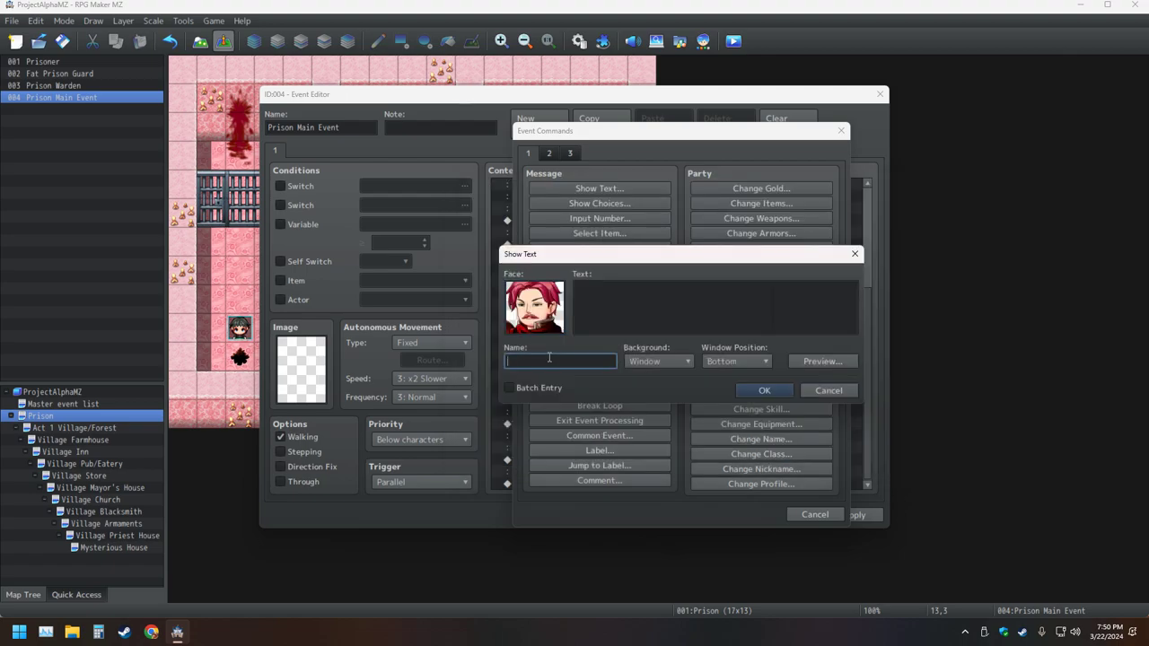
type("Fat Guard")
left_click(670, 295)
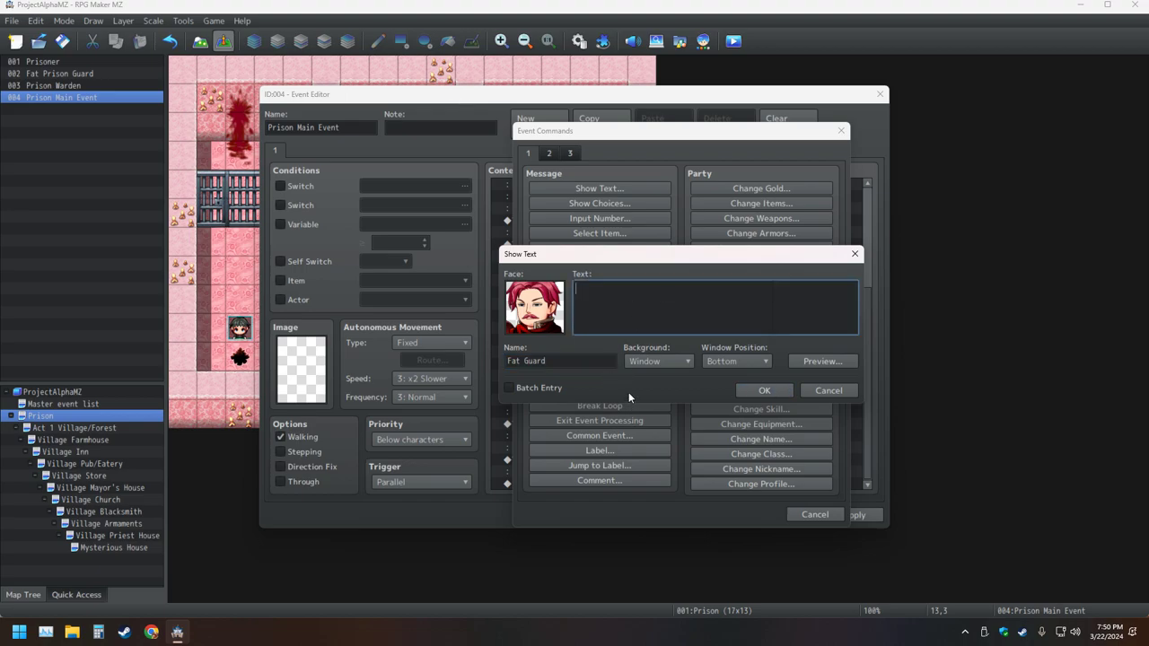
- Enter the Fat Guard's line "Very simple, we were told by some villagers"
type("Very s")
type("imple a")
type(" a")
key("BackSpace")
key("BackSpace")
type("we wer")
type("e w")
key("BackSpace")
type("told by some")
type("villa")
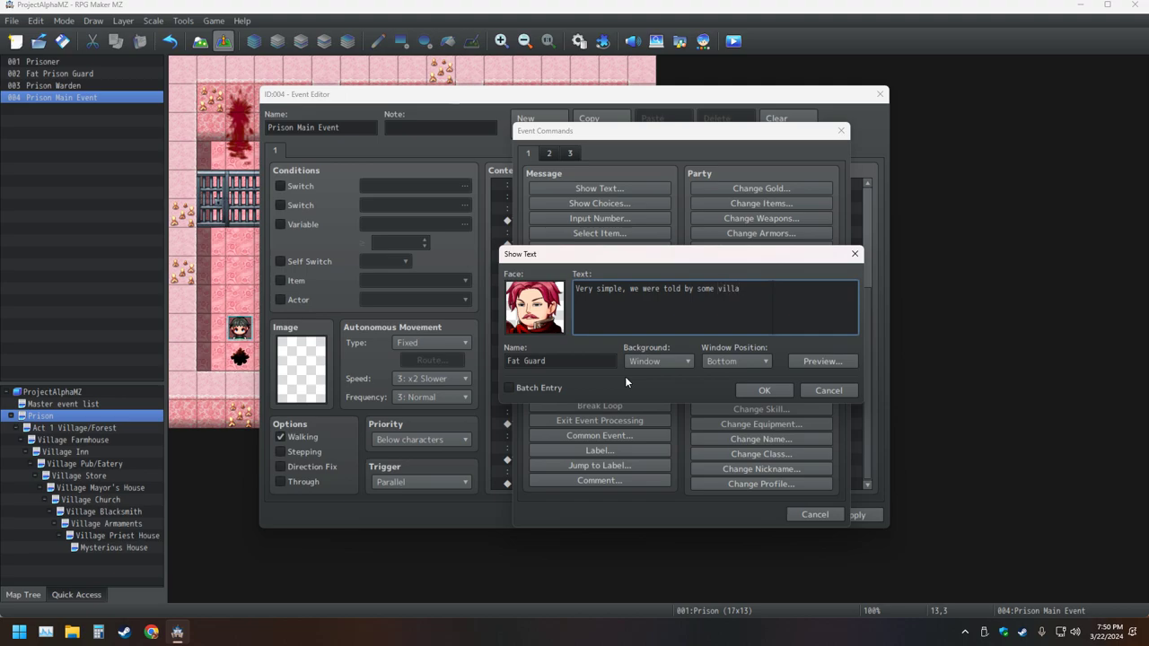
type("gers")
key("BackSpace")
key("BackSpace")
key("BackSpace")
key("BackSpace")
key("BackSpace")
key("BackSpace")
key("BackSpace")
key("BackSpace")
key("BackSpace")
key("BackSpace")
key("ctrl+z")
- Try a second line for the Fat Guard reading "They saw you traveling, with some heroes"
type("th")
key("BackSpace")
key("BackSpace")
type("Thy")
key("BackSpace")
type("et")
key("BackSpace")
type("y saw you traveling, with")
type("some")
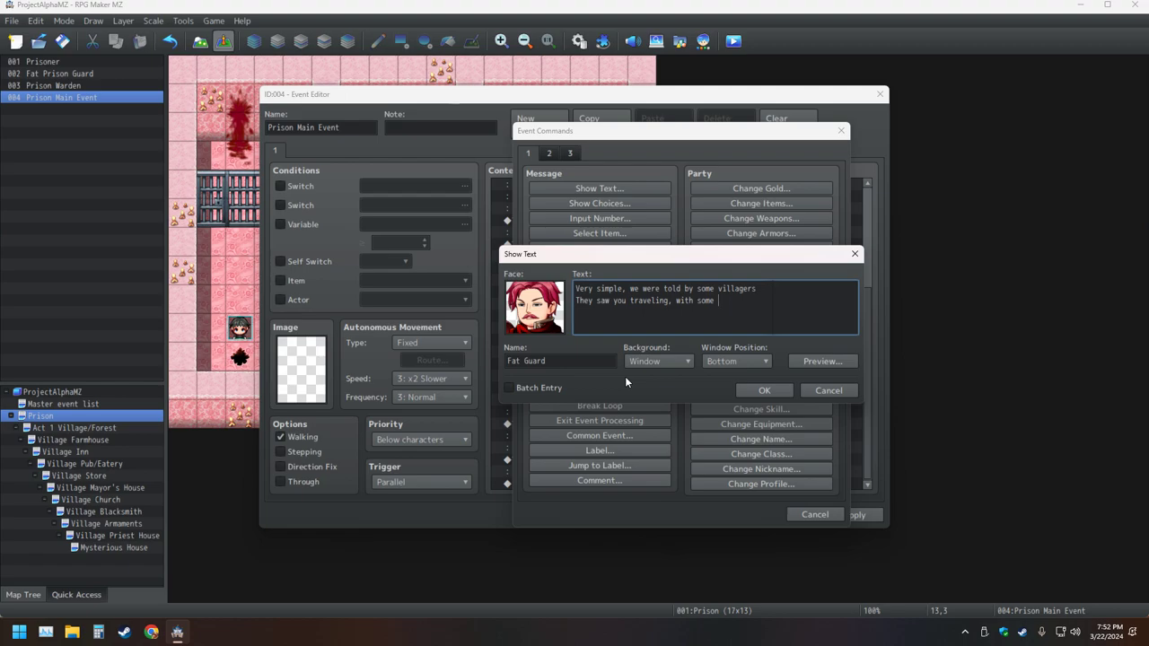
type("heroes")
- Replace everything after "Very simple, we" in the Fat Guard's message with "have our ways of finding stuff out"
key("BackSpace")
key("BackSpace")
key("BackSpace")
key("BackSpace")
key("BackSpace")
key("BackSpace")
key("BackSpace")
key("BackSpace")
key("BackSpace")
key("BackSpace")
key("BackSpace")
key("BackSpace")
key("BackSpace")
key("BackSpace")
key("BackSpace")
key("BackSpace")
key("BackSpace")
key("BackSpace")
key("BackSpace")
key("BackSpace")
key("BackSpace")
key("BackSpace")
key("BackSpace")
key("BackSpace")
key("BackSpace")
key("BackSpace")
key("BackSpace")
key("BackSpace")
key("BackSpace")
key("BackSpace")
key("BackSpace")
key("BackSpace")
key("BackSpace")
key("BackSpace")
key("BackSpace")
key("BackSpace")
key("BackSpace")
key("BackSpace")
key("BackSpace")
key("BackSpace")
key("BackSpace")
key("BackSpace")
key("BackSpace")
key("BackSpace")
key("BackSpace")
key("BackSpace")
key("BackSpace")
key("BackSpace")
key("BackSpace")
key("BackSpace")
key("BackSpace")
key("BackSpace")
key("BackSpace")
key("BackSpace")
key("BackSpace")
key("BackSpace")
key("BackSpace")
key("BackSpace")
key("BackSpace")
key("BackSpace")
key("BackSpace")
key("BackSpace")
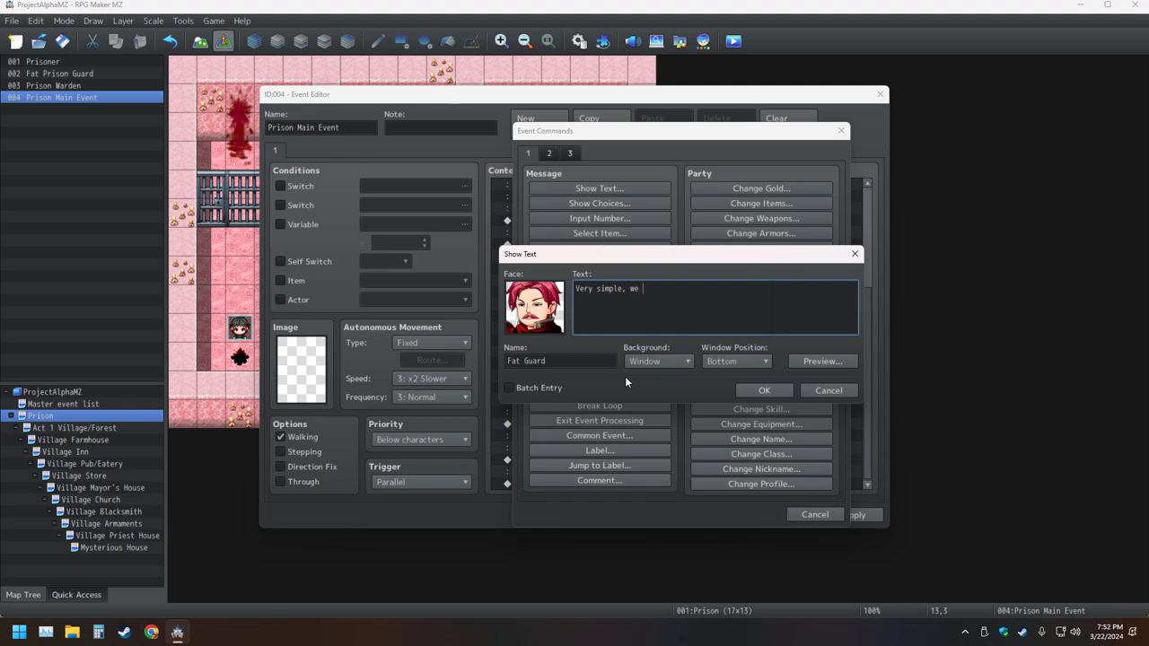
type("have our ways of finding stuff out")
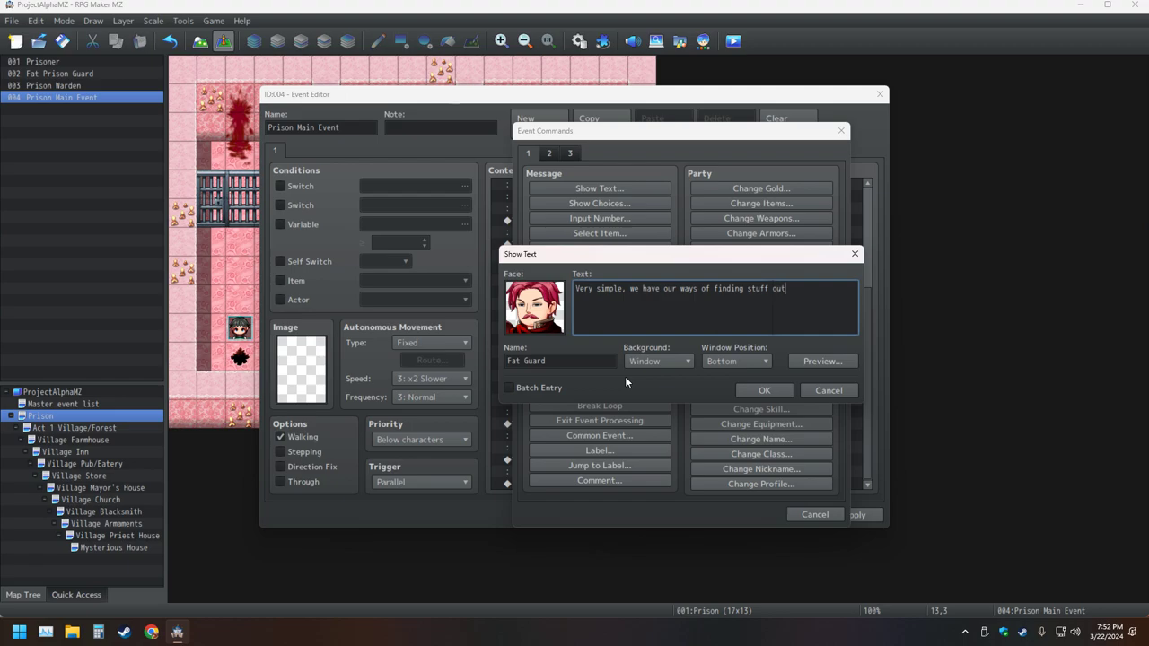
- Preview the Fat Guard's message and move its last word to a second line as "out."
left_click(803, 360)
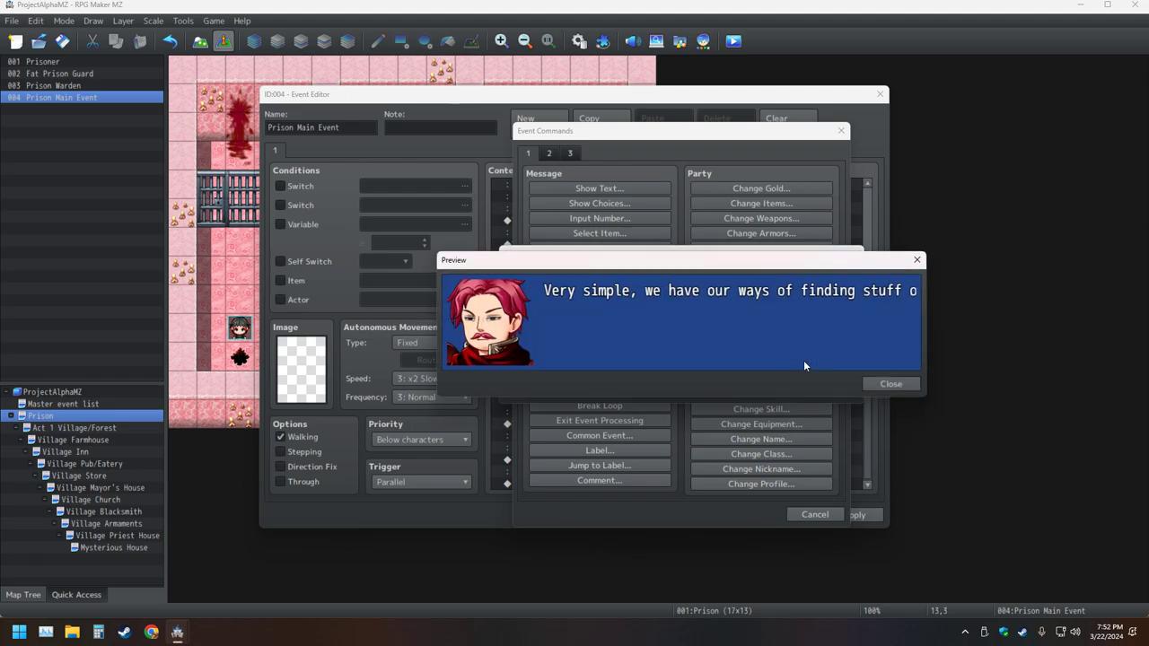
left_click(890, 383)
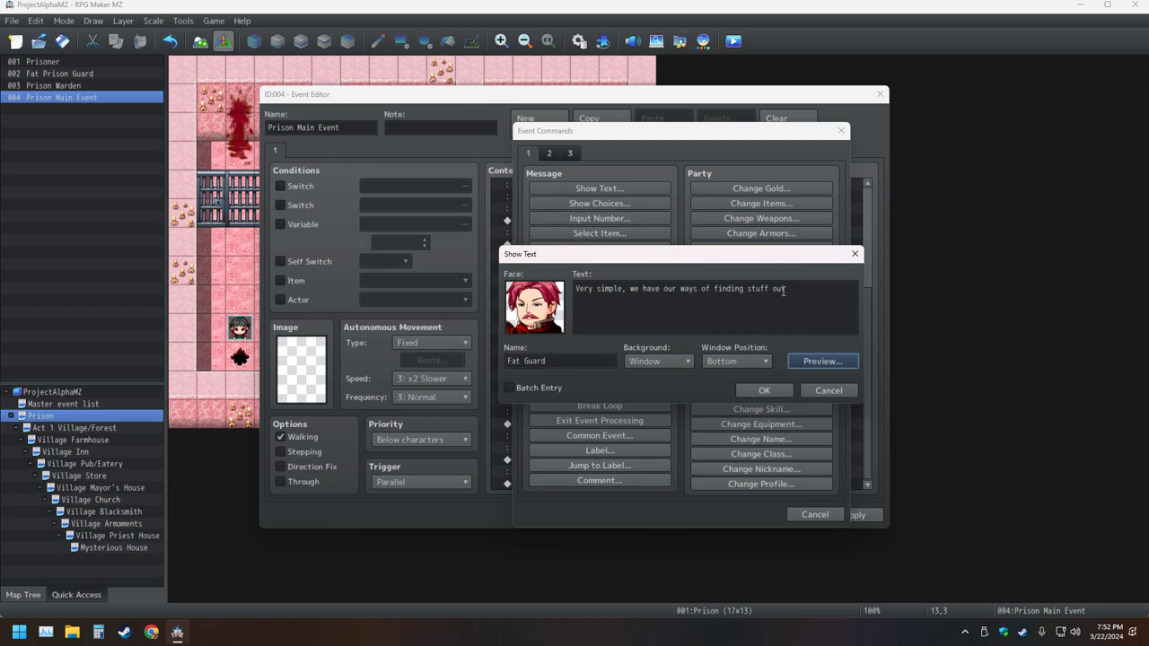
left_click(782, 290)
key("BackSpace")
key("BackSpace")
key("BackSpace")
type("ut.")
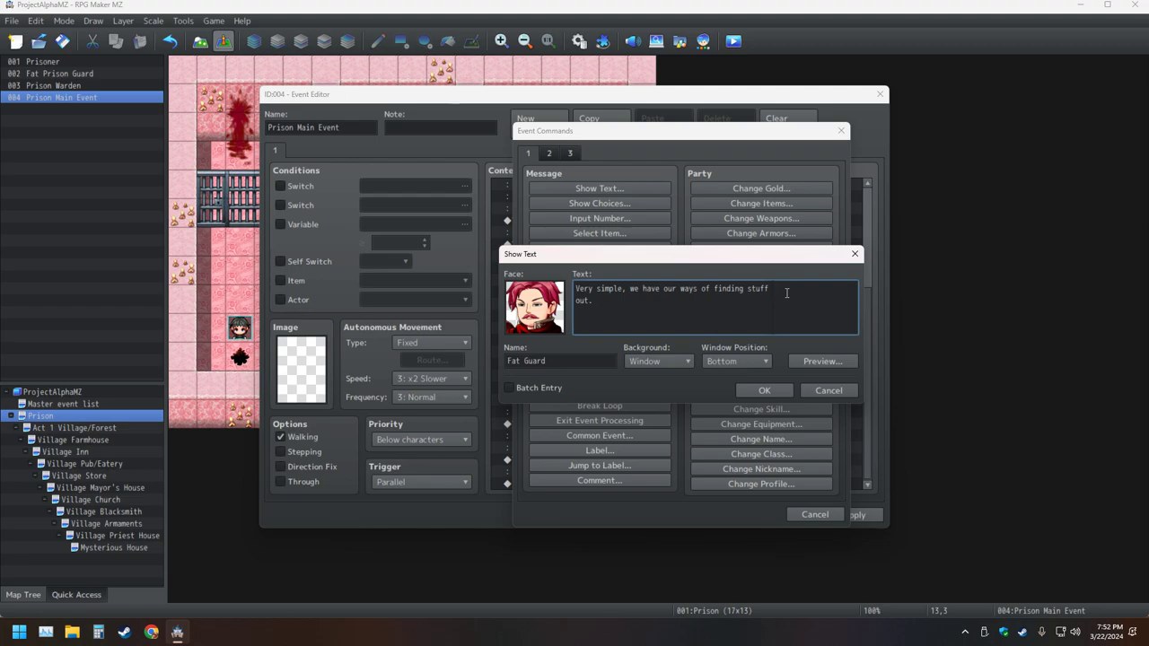
- Add a Show Text message after the Fat Guard's line with the first Main Char face and the speaker name Abraxas
left_click(764, 390)
double_click(547, 485)
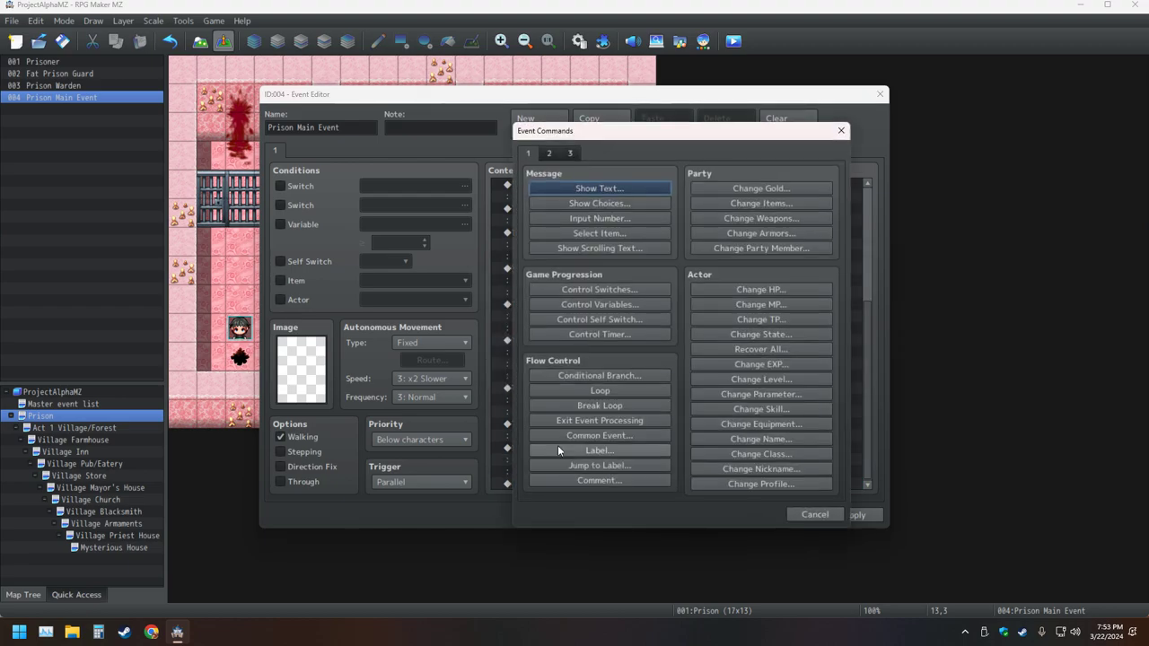
left_click(572, 189)
double_click(550, 321)
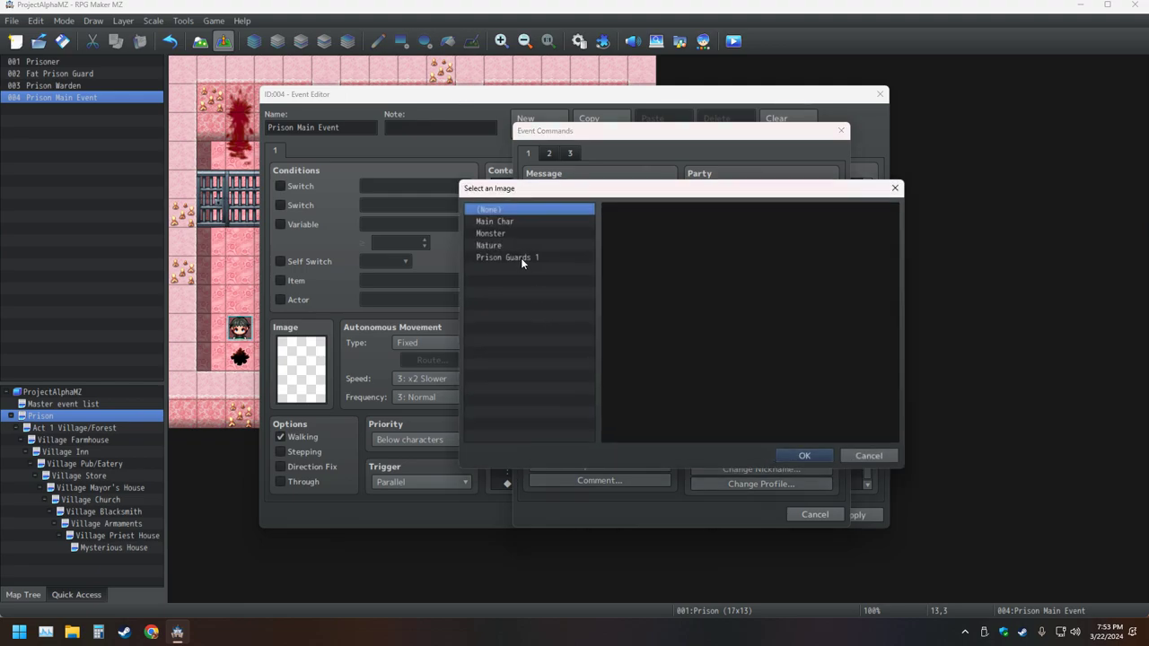
double_click(509, 221)
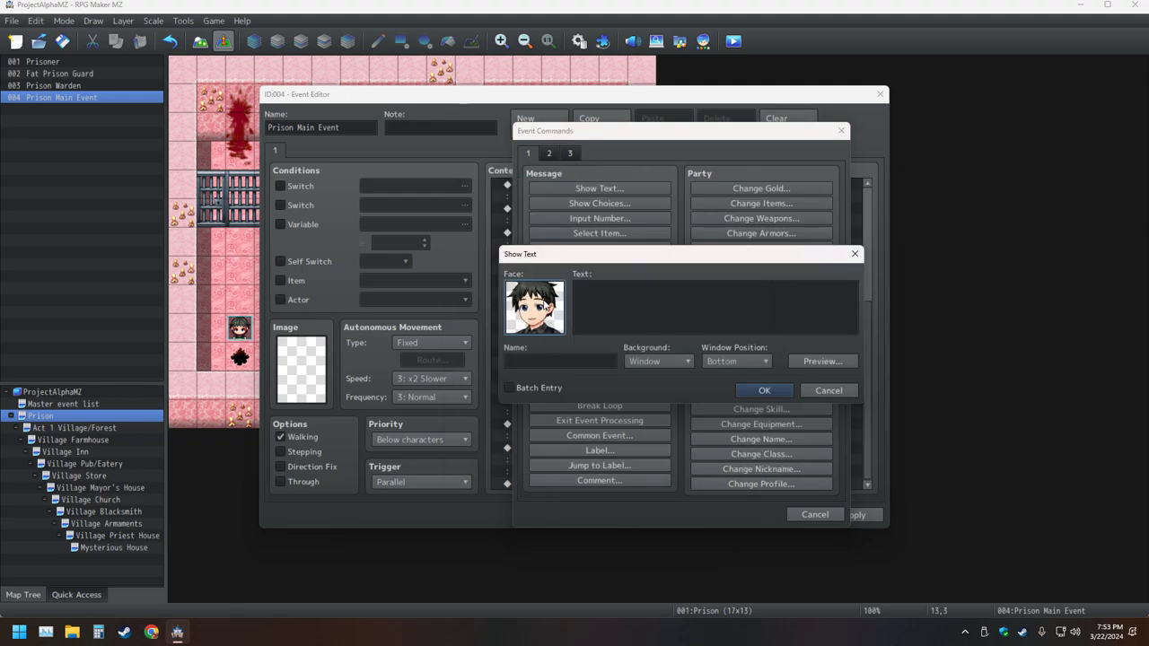
double_click(546, 305)
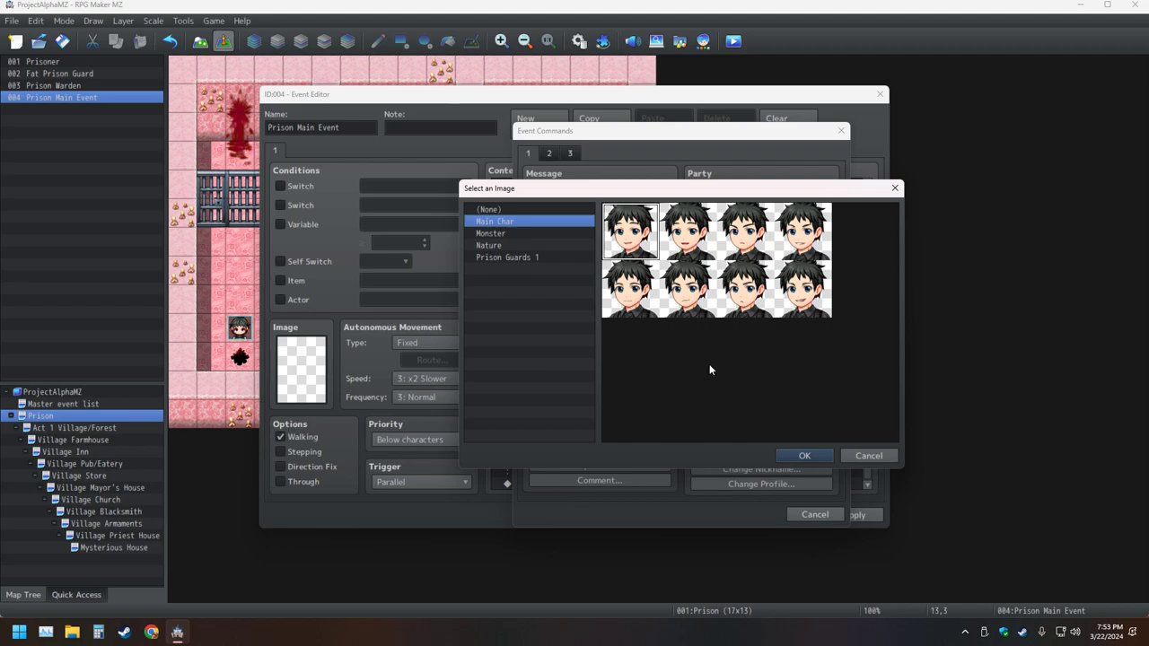
left_click(779, 455)
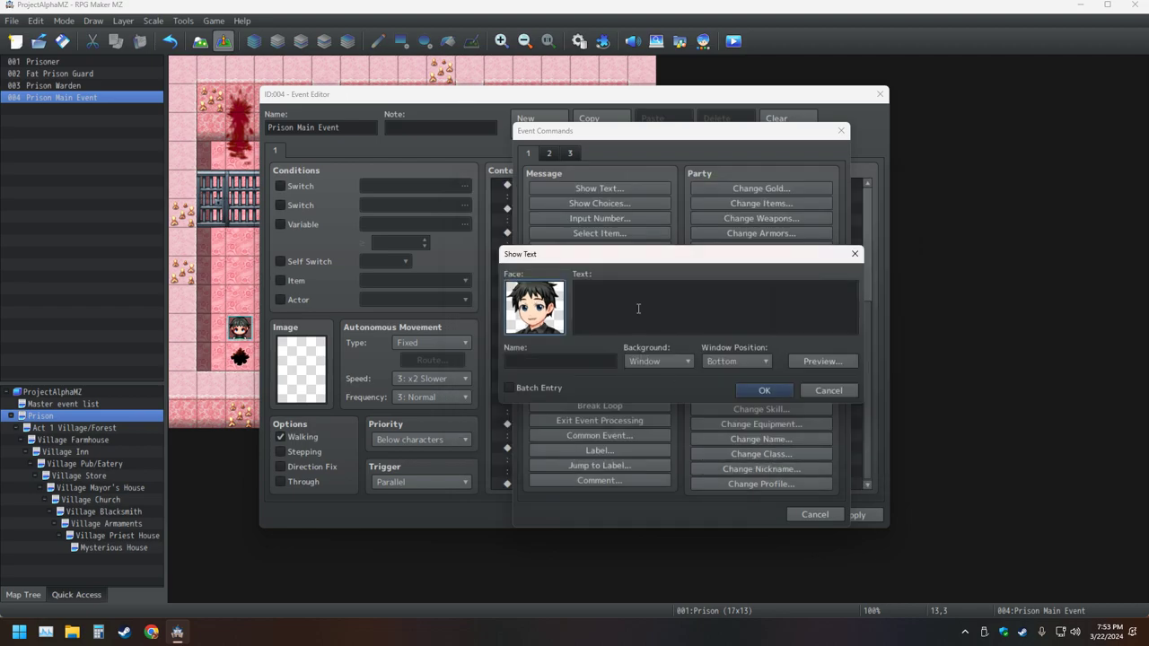
left_click(573, 360)
type("Abraxas")
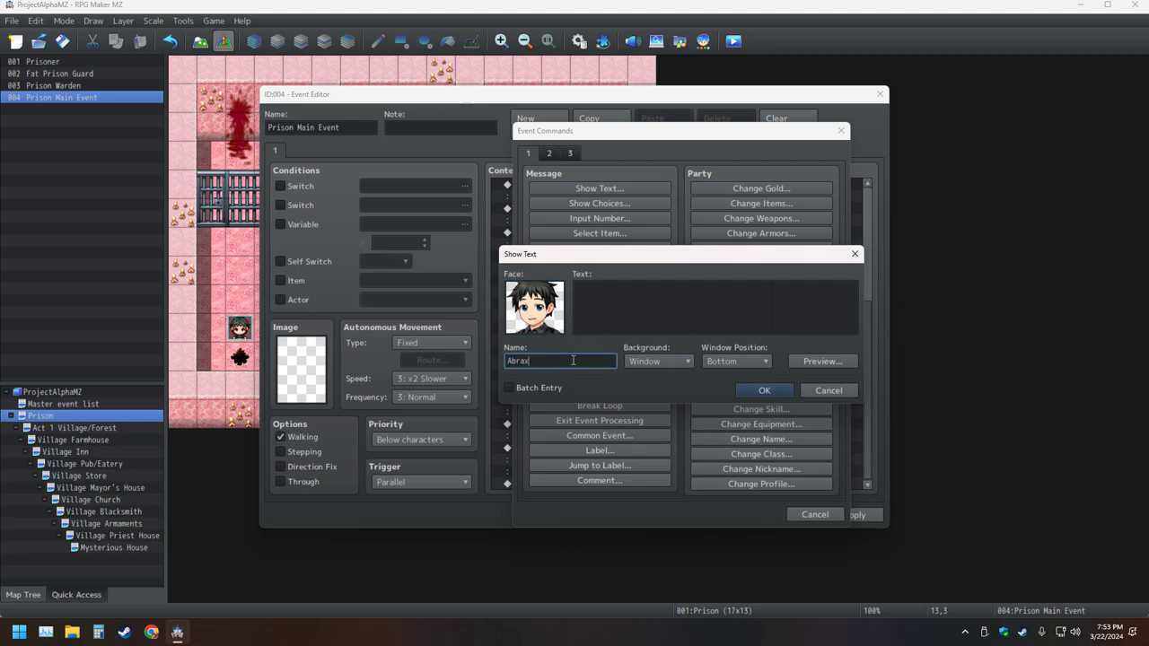
- Enter "More like you forced people to say it was me." as the first line of Abraxas's message
left_click(619, 315)
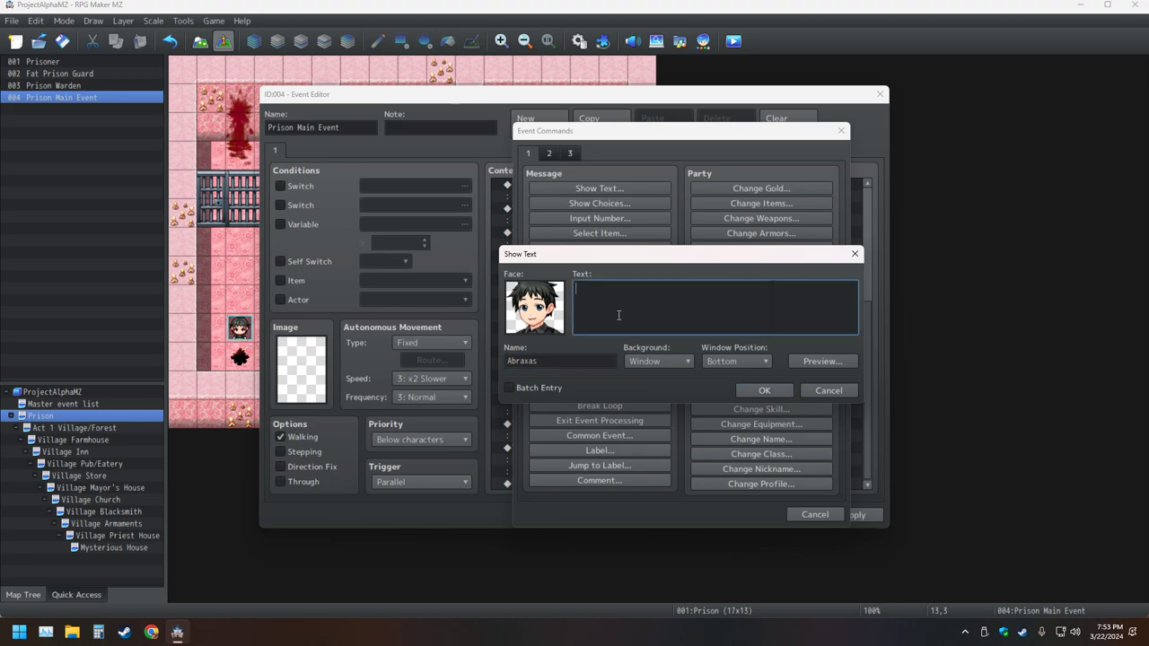
type("Mor")
type("llike you forced people to say ")
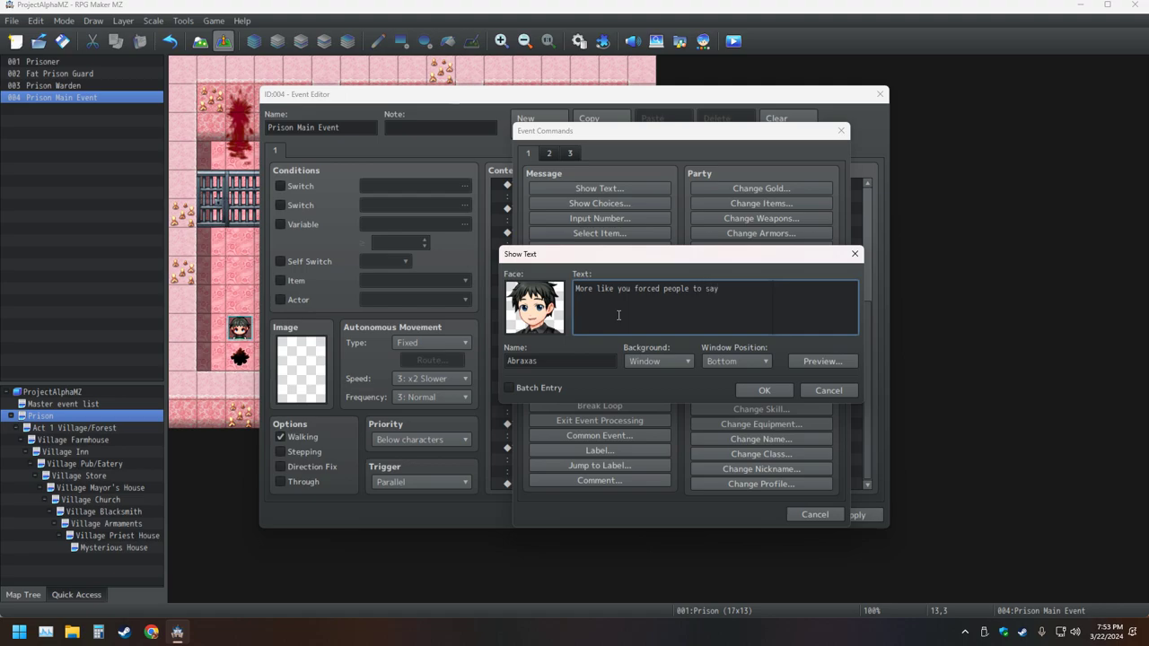
type("it was me")
type(".")
- Continue Abraxas's message with "What if I told you my power has been gone for centuries.", putting the last word on a third line
type("What if ")
type("I told")
type(" yo")
type("u me po")
key("BackSpace")
key("BackSpace")
key("BackSpace")
key("BackSpace")
type("y power has been gone")
type("for centuries")
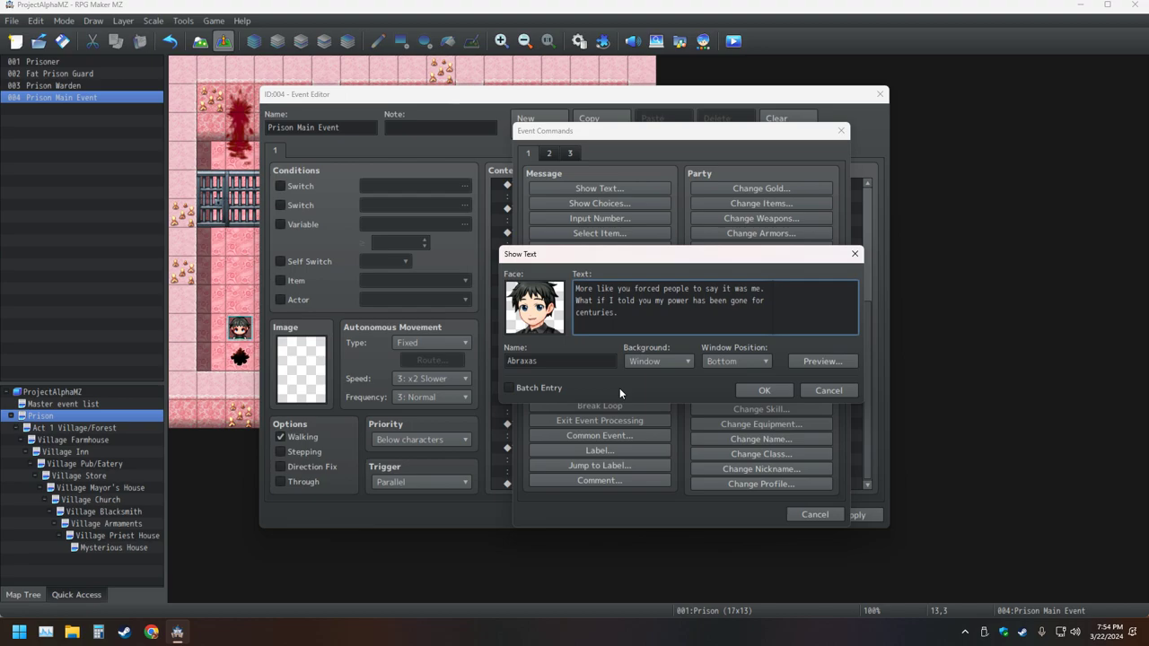
- Change the third line of Abraxas's message to "a few years now.", then save the message and the Prison Main Event
key("BackSpace")
key("BackSpace")
key("BackSpace")
key("BackSpace")
key("BackSpace")
key("BackSpace")
key("BackSpace")
key("BackSpace")
key("BackSpace")
key("BackSpace")
type("a few years now")
left_click(773, 389)
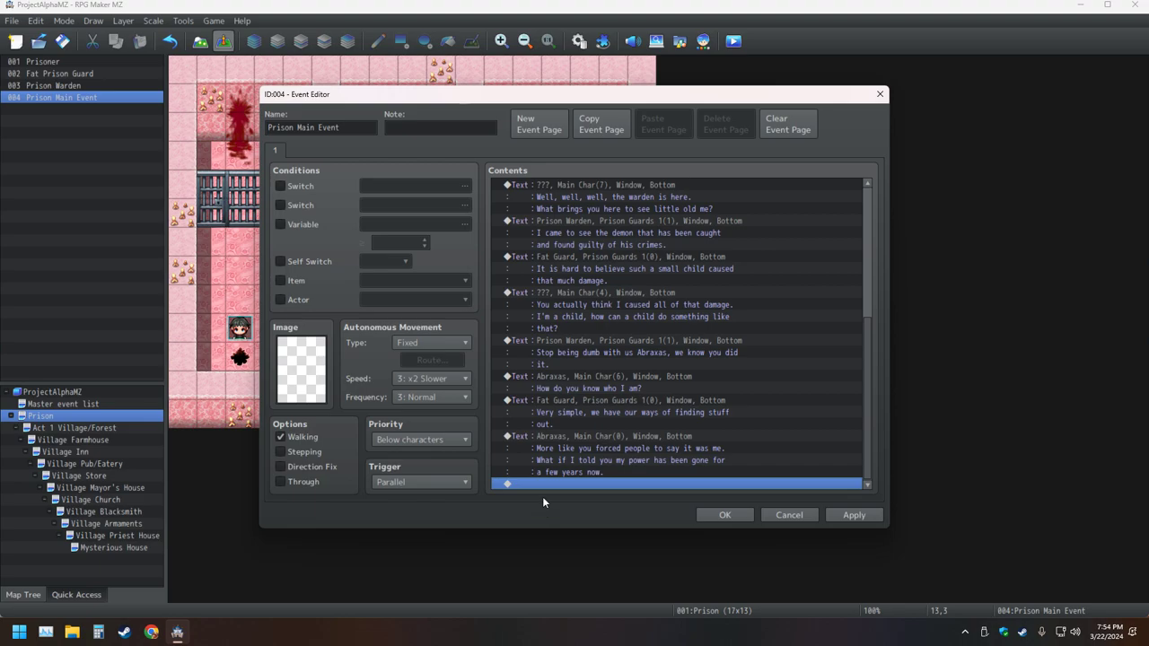
left_click(709, 516)
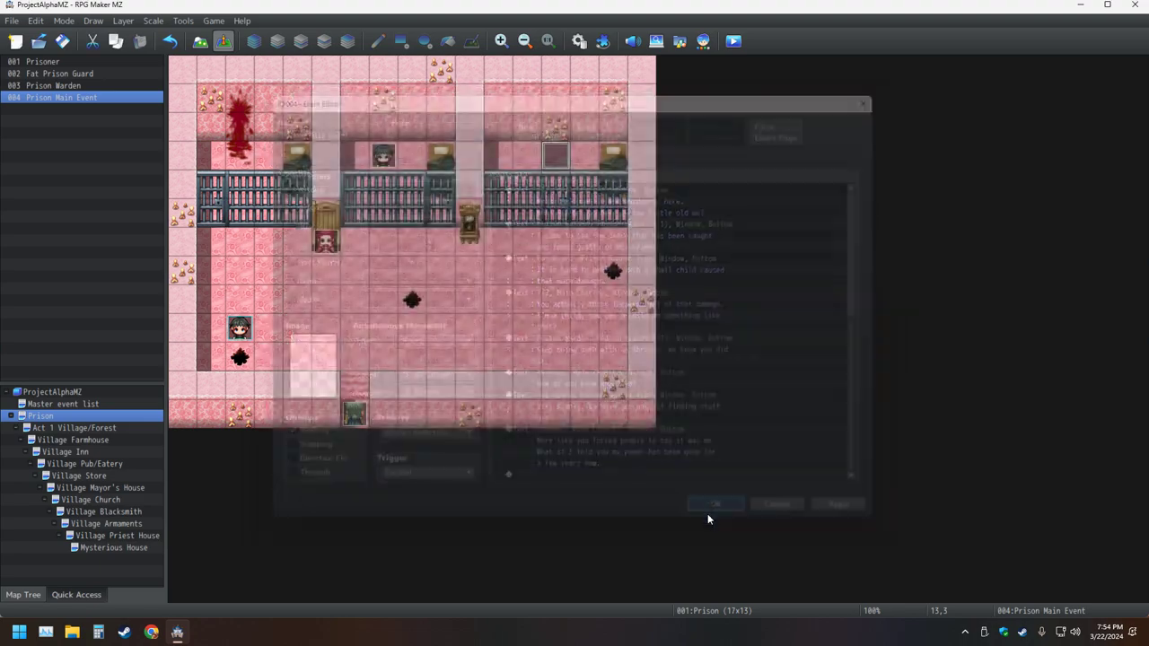